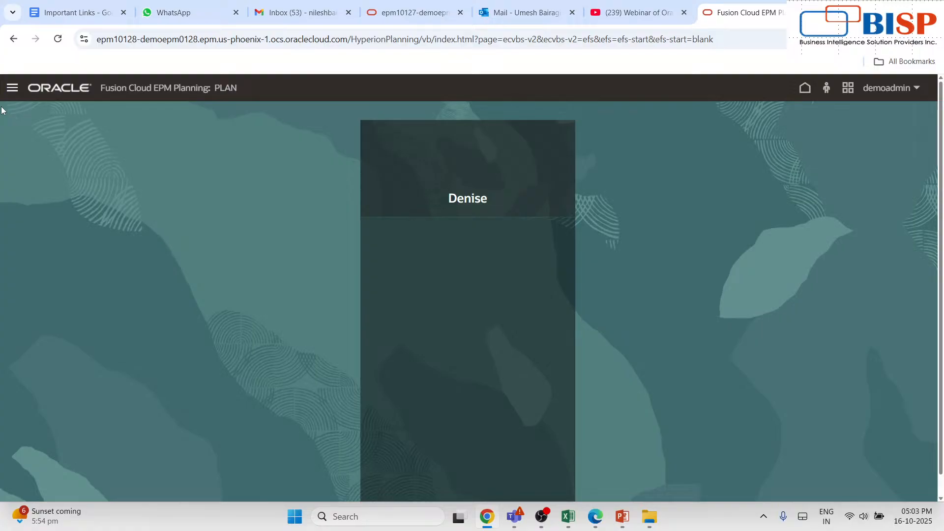
- Remove the PLAN application from its application overview and confirm the deletion
{"action": "left_click", "coordinate": [13, 87]}
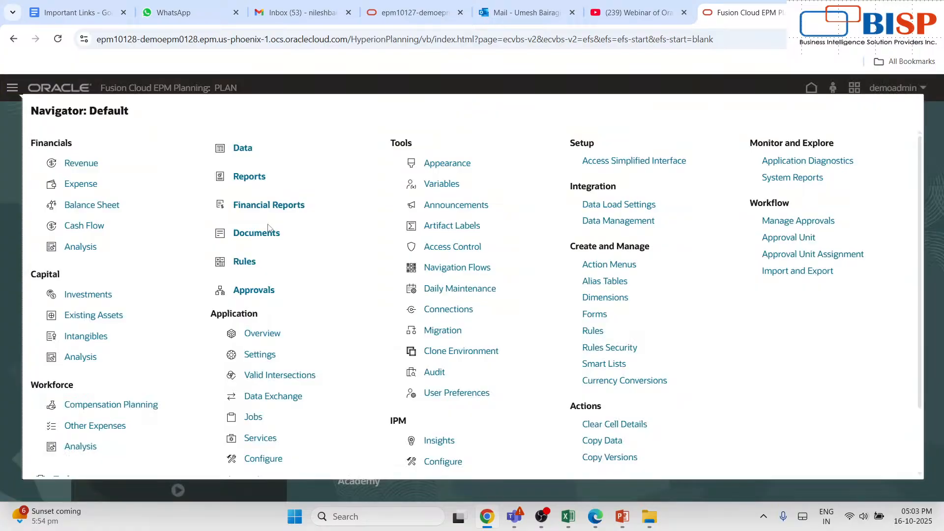
{"action": "left_click", "coordinate": [306, 350]}
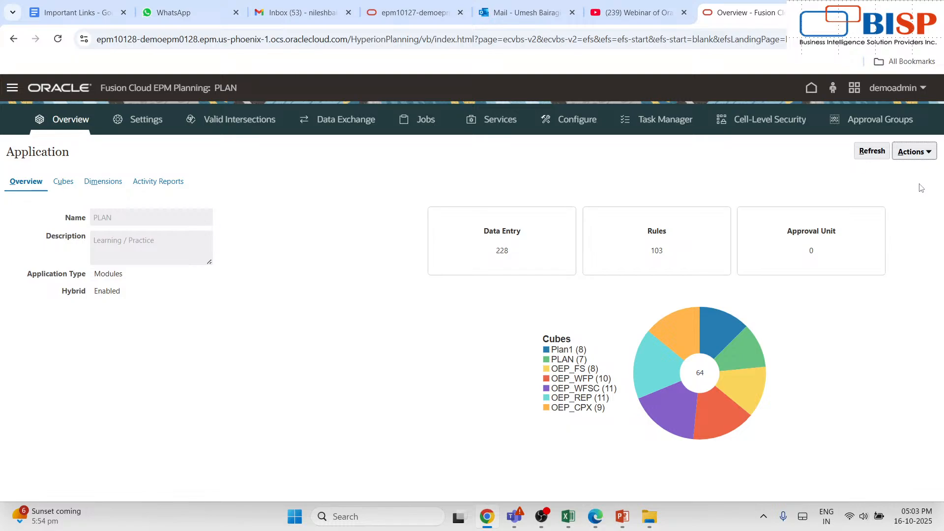
{"action": "left_click", "coordinate": [914, 151]}
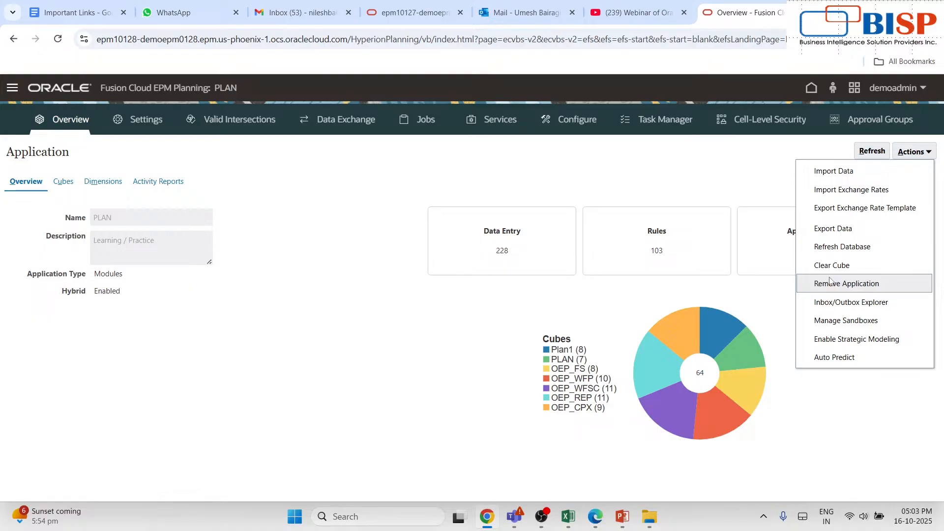
{"action": "left_click", "coordinate": [830, 282]}
{"action": "left_click", "coordinate": [736, 335]}
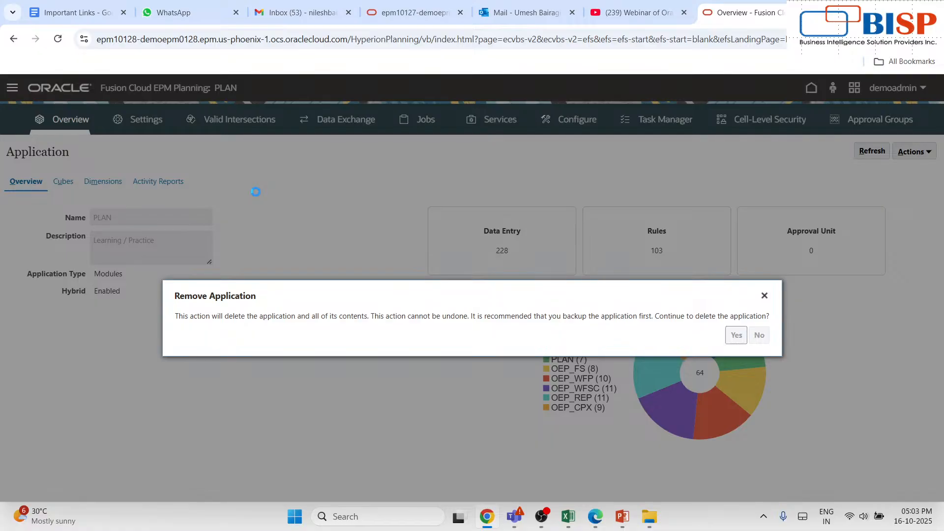
{"action": "left_click", "coordinate": [736, 335]}
- Try to reload the planning site, and reopen it through the epm10128 link in the Important Links document
{"action": "left_click", "coordinate": [55, 39]}
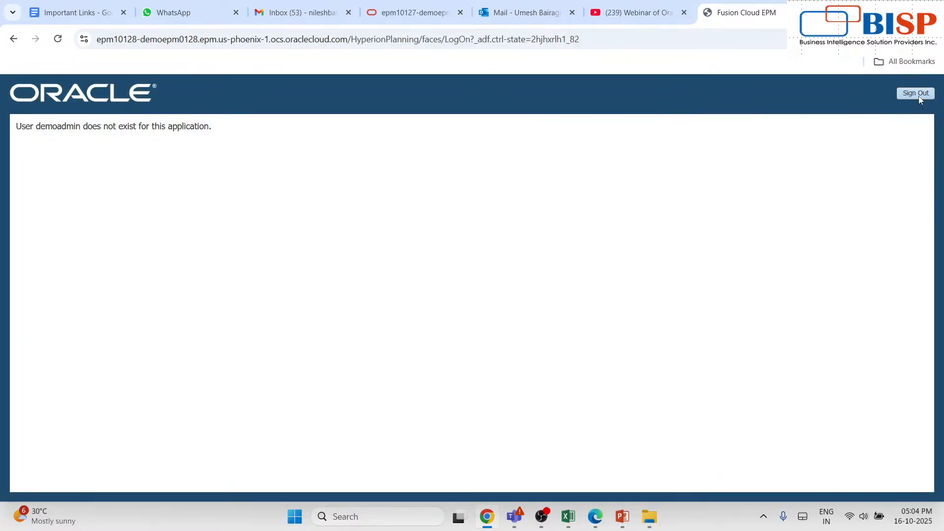
{"action": "left_click", "coordinate": [14, 39]}
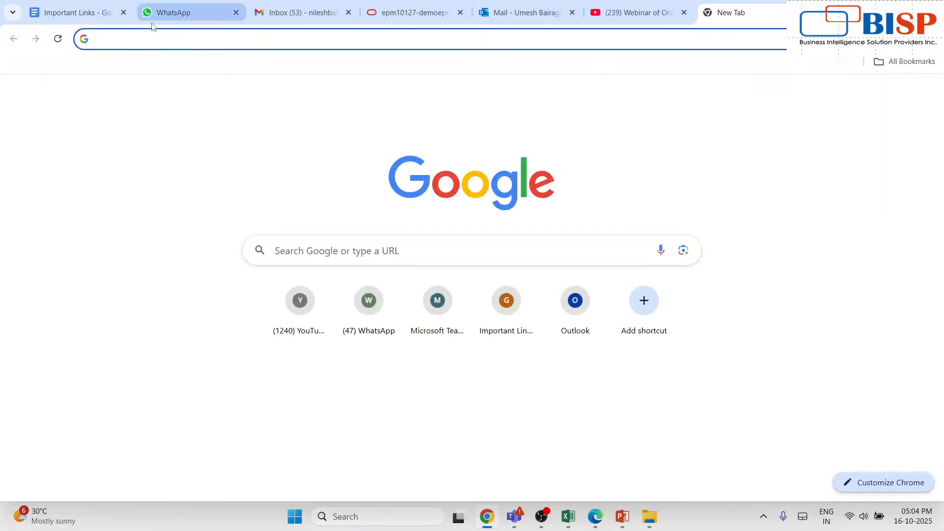
{"action": "left_click", "coordinate": [78, 14]}
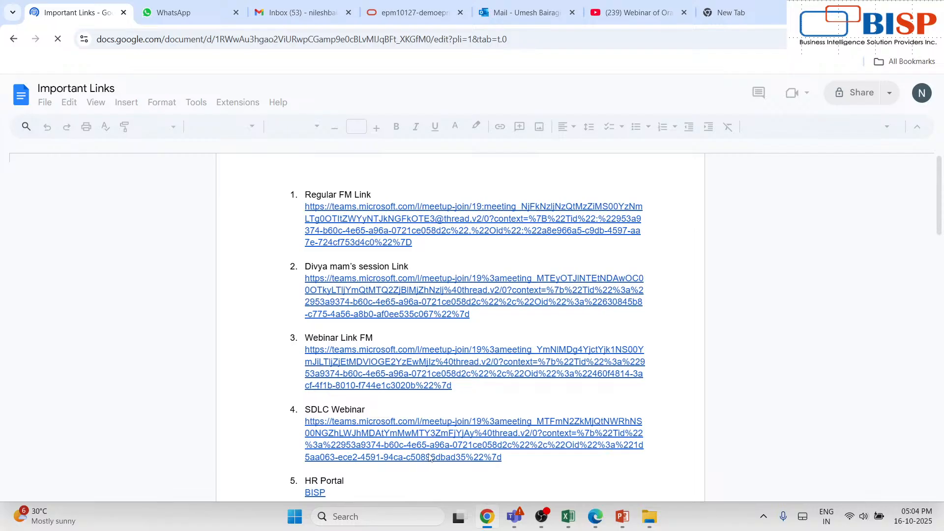
{"action": "scroll", "coordinate": [429, 457], "scroll_direction": "down", "scroll_amount": 7}
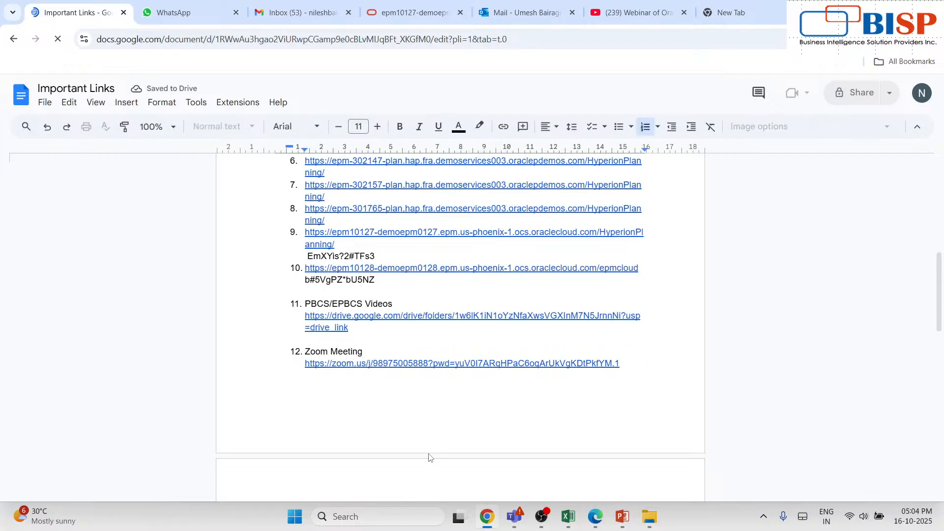
{"action": "left_click", "coordinate": [374, 268]}
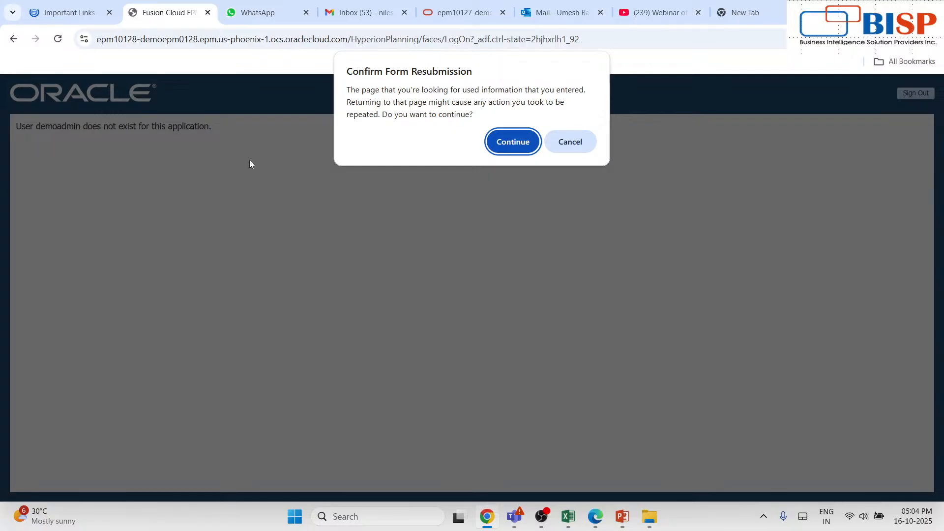
- Retry the logon page by resubmitting its form, and close that browser tab
{"action": "key", "text": "Return"}
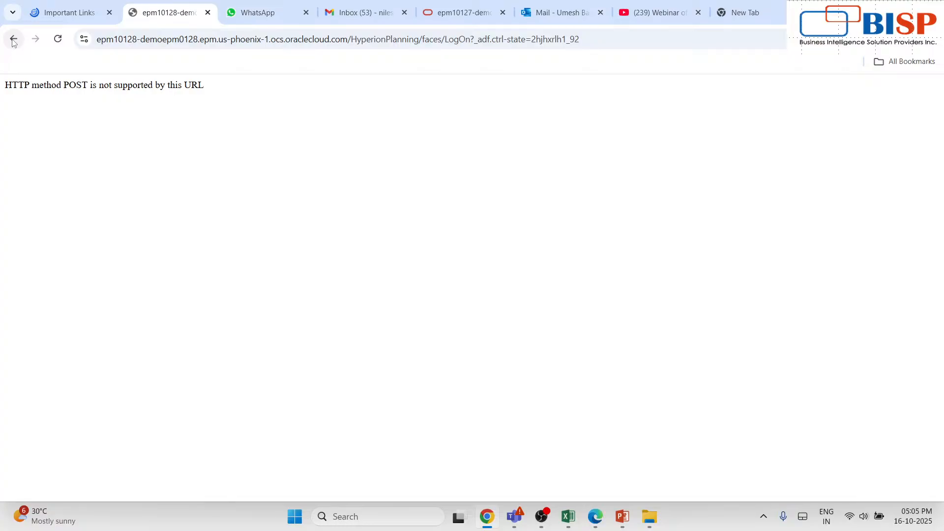
{"action": "left_click", "coordinate": [13, 40]}
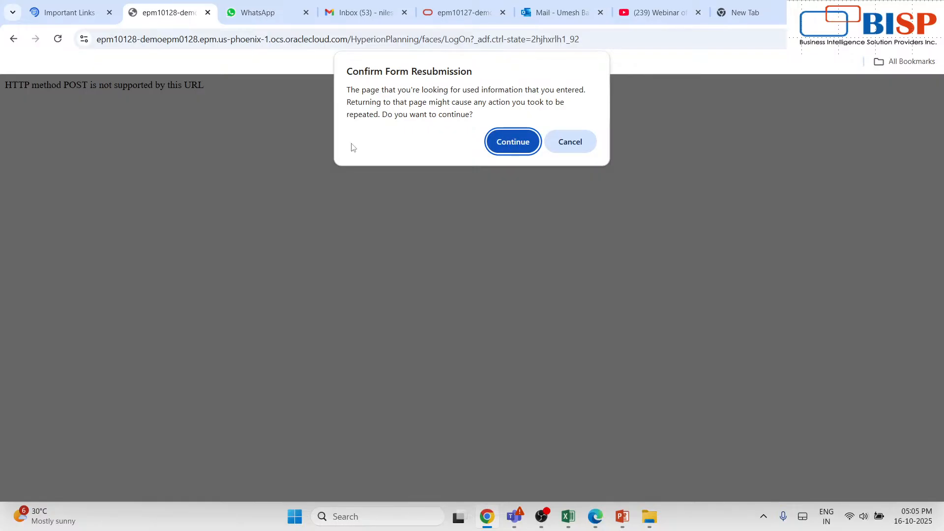
{"action": "left_click", "coordinate": [507, 143]}
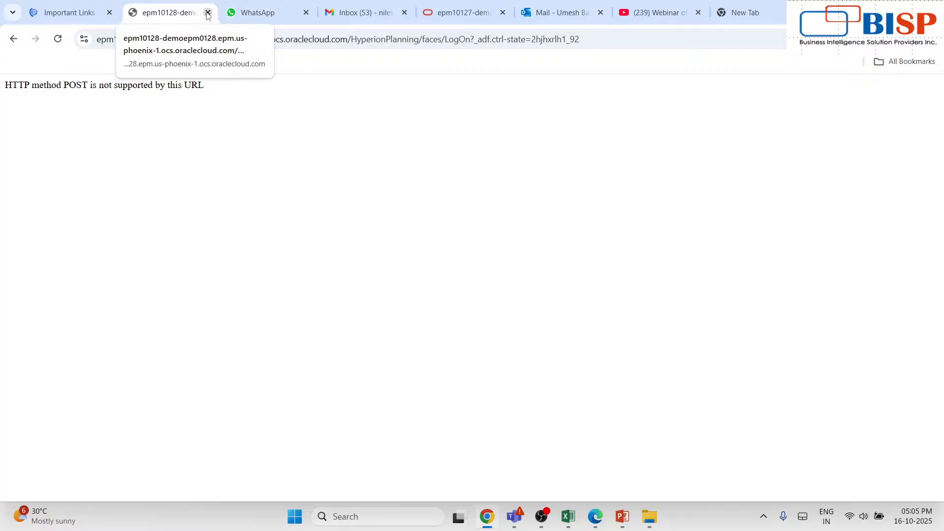
{"action": "left_click", "coordinate": [207, 13]}
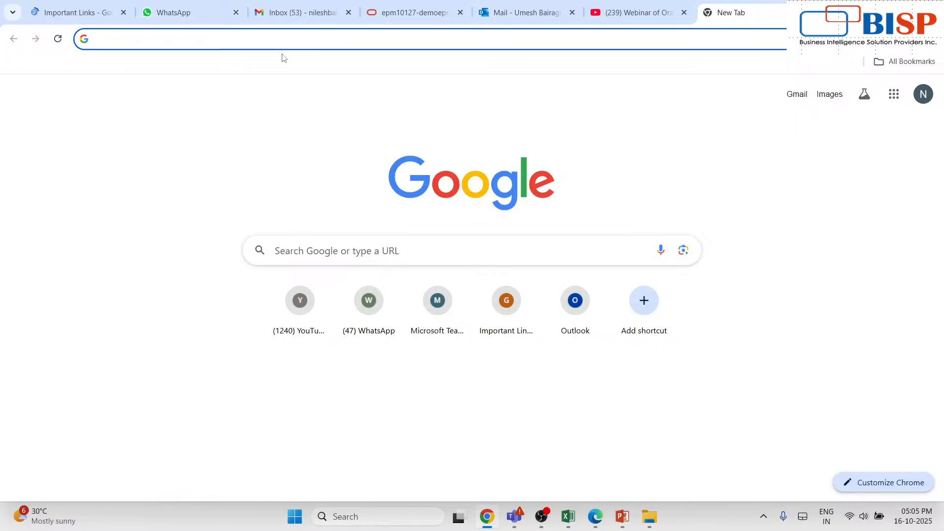
- Reopen the epm10128 environment from the Important Links document and start creating the sample application
{"action": "left_click", "coordinate": [77, 12]}
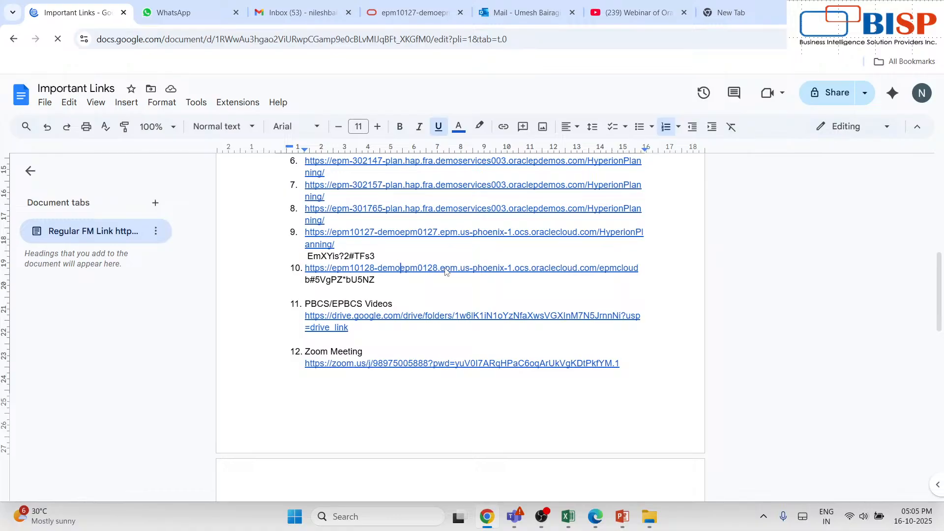
{"action": "left_click", "coordinate": [307, 270], "text": "ctrl"}
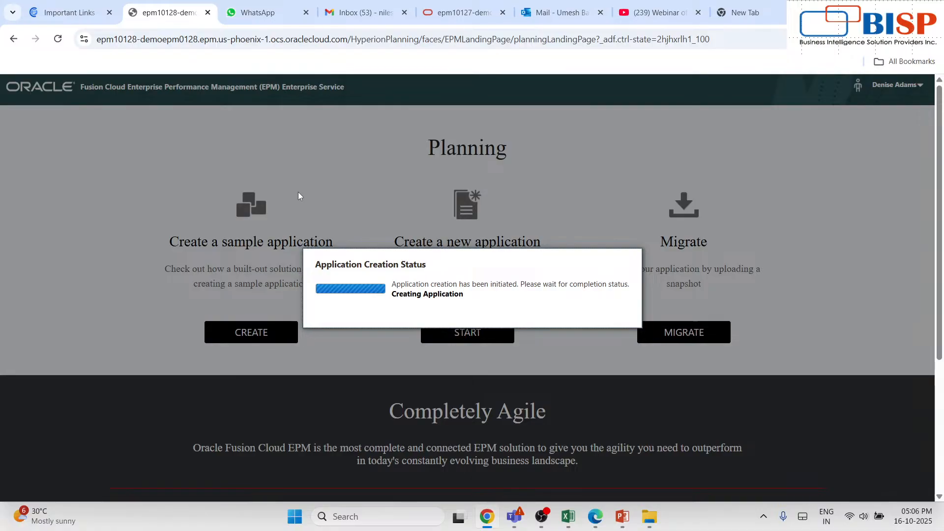
{"action": "left_click", "coordinate": [257, 12]}
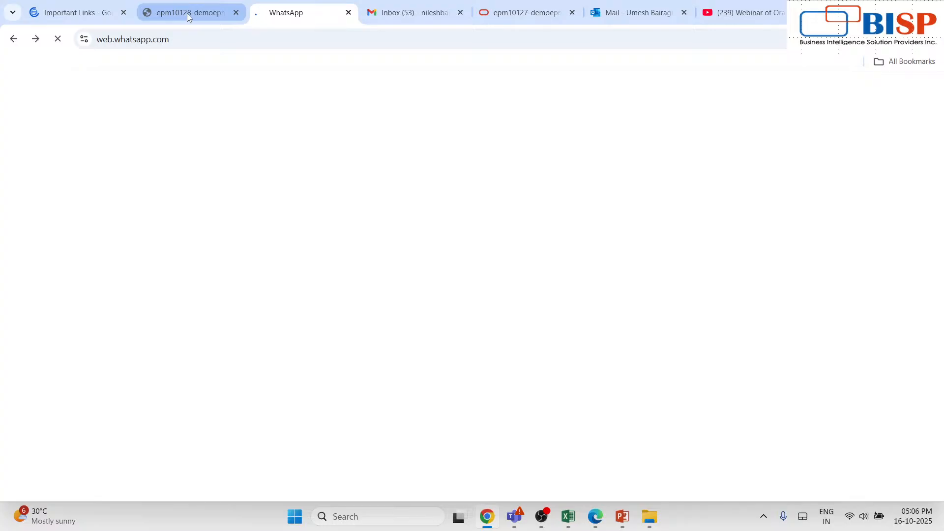
{"action": "left_click", "coordinate": [187, 13]}
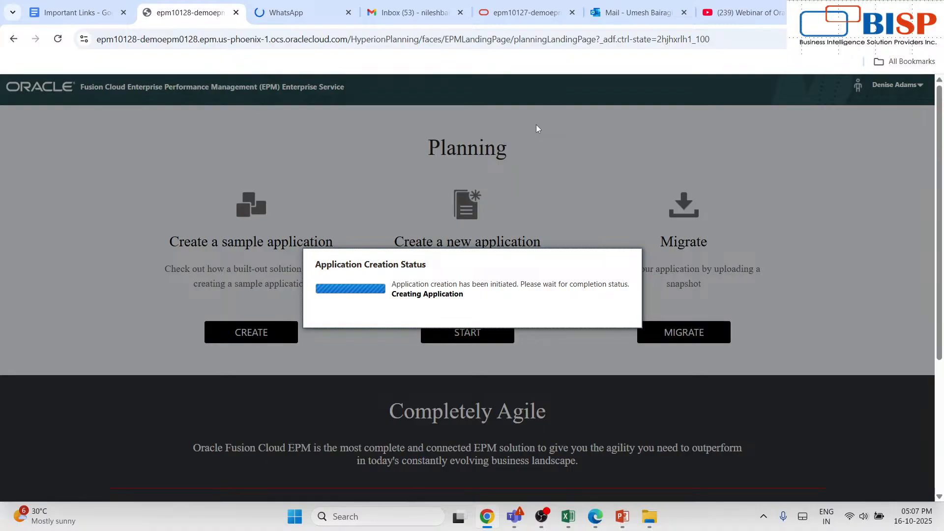
{"action": "key", "text": "F5"}
{"action": "left_click", "coordinate": [532, 142]}
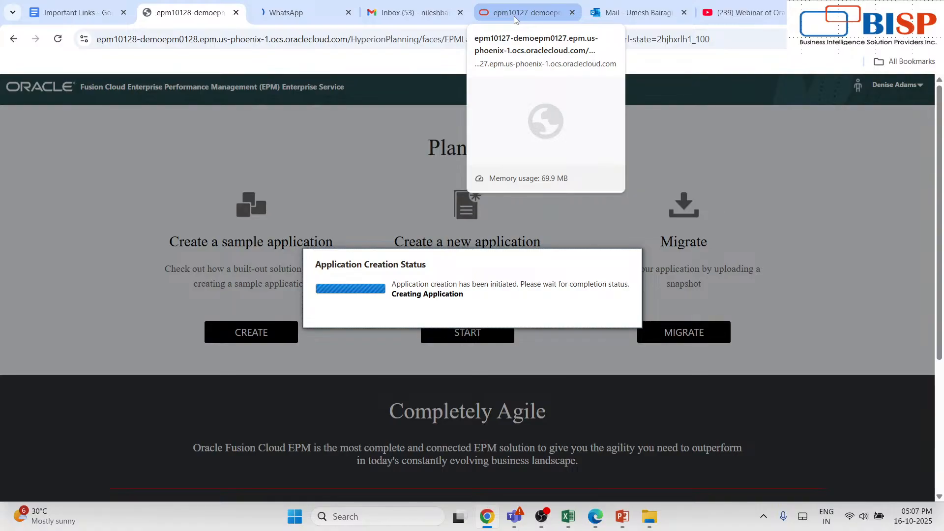
- Open the epm10128 environment again from the Important Links document and close the old creation status tab
{"action": "key", "text": "ctrl+1"}
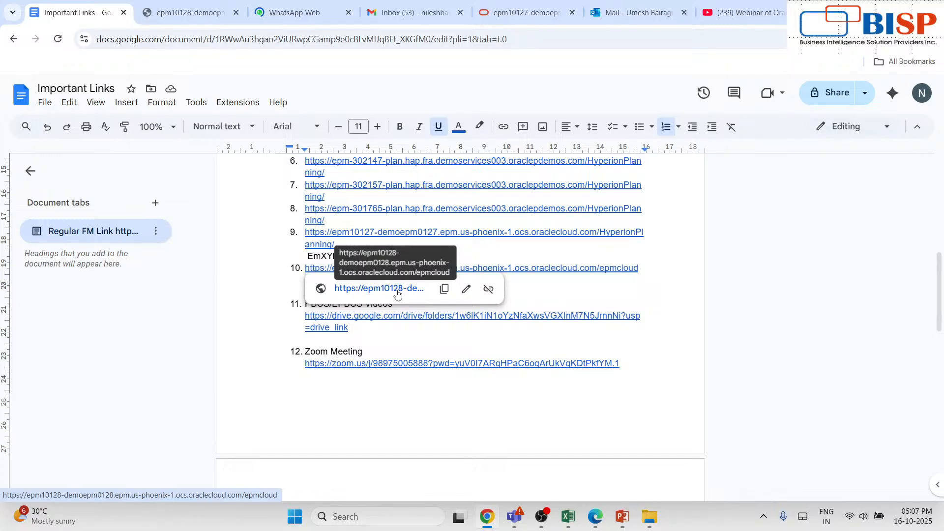
{"action": "left_click", "coordinate": [397, 293]}
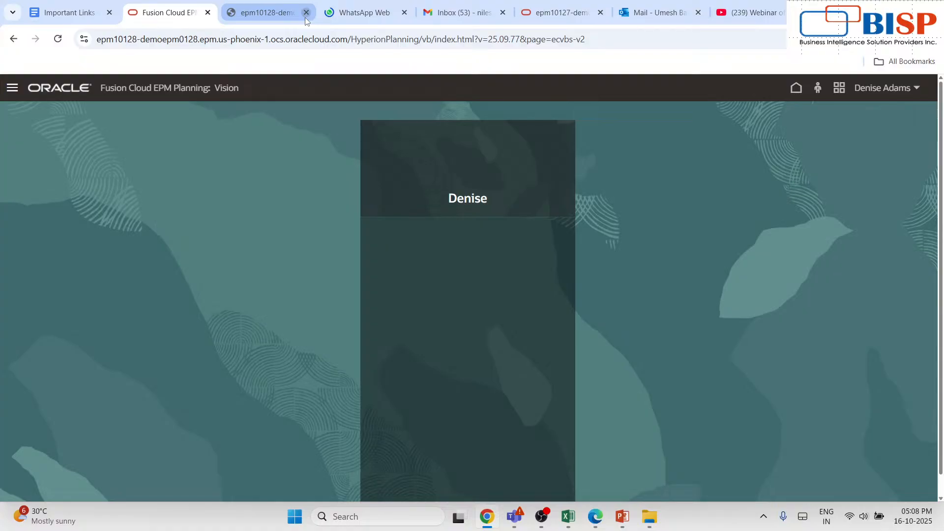
{"action": "left_click", "coordinate": [305, 16]}
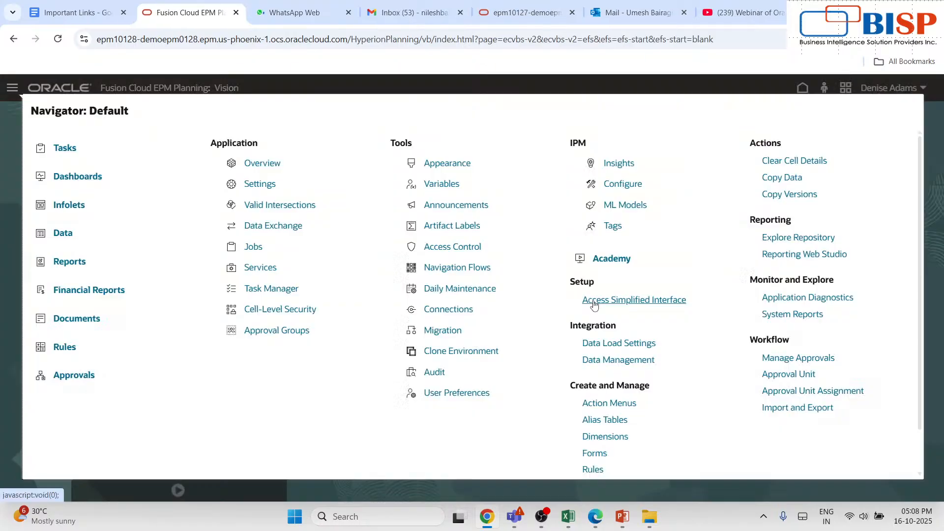
- Open the dimension editor and examine the Account hierarchy under AllA down to the 2100 and 2999 liability members
{"action": "scroll", "coordinate": [594, 305], "scroll_direction": "down", "scroll_amount": 1}
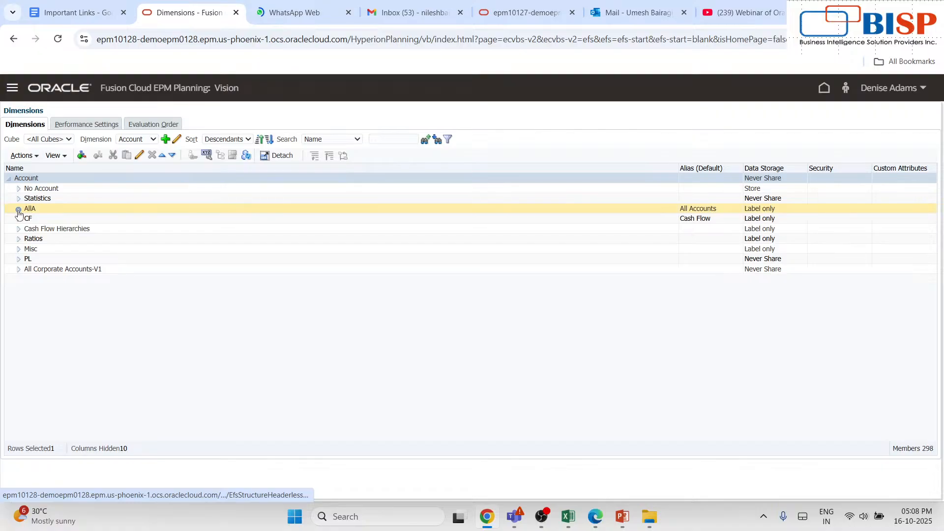
{"action": "left_click", "coordinate": [19, 210]}
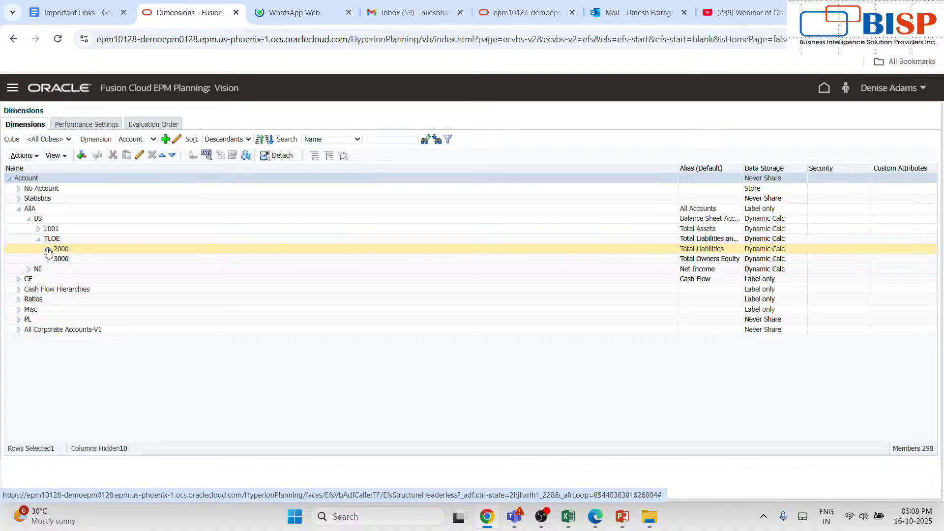
{"action": "left_click", "coordinate": [57, 260]}
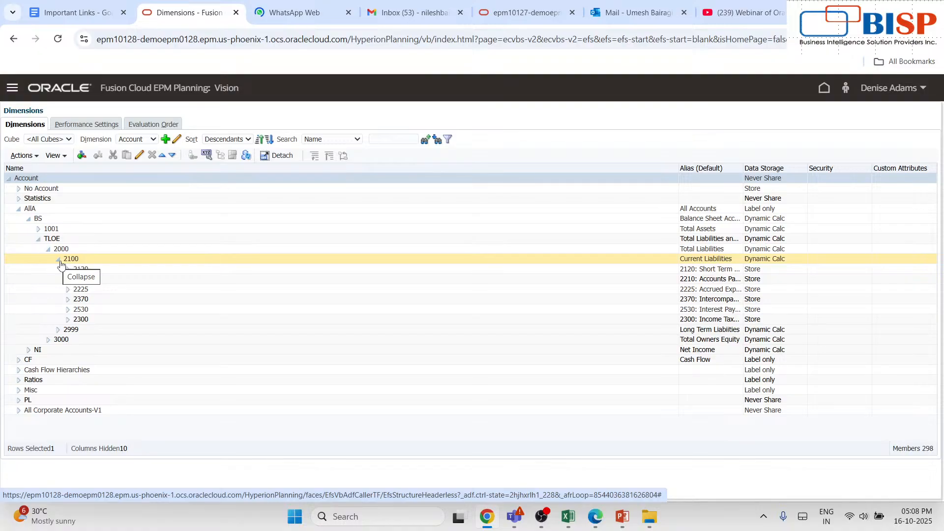
{"action": "left_click", "coordinate": [59, 261]}
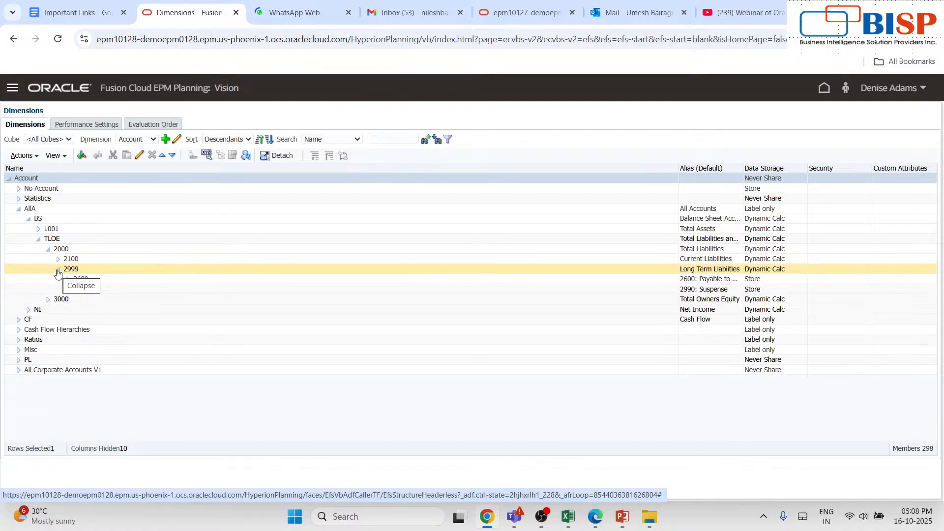
{"action": "left_click", "coordinate": [58, 269]}
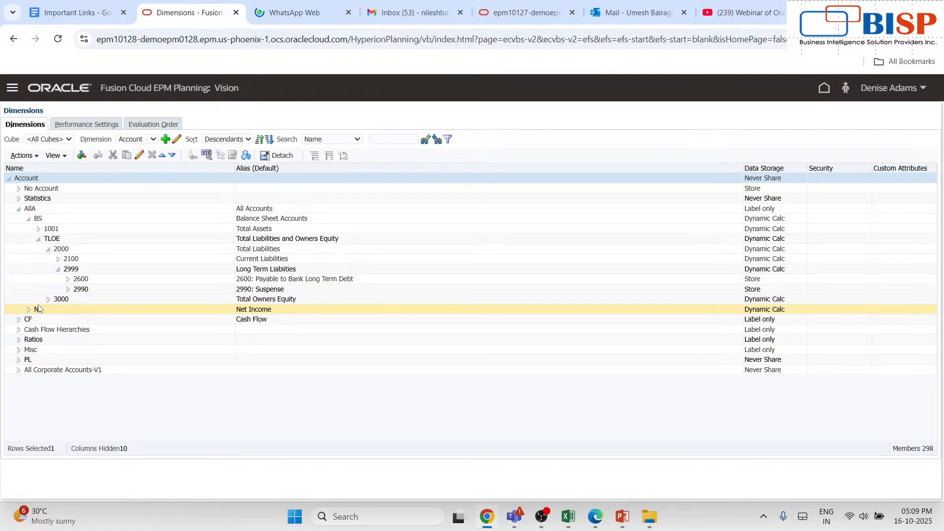
- Add a sibling of Accumulated Sales % under Misc in the Account dimension, named 1205 with the alias 1205:interest
{"action": "left_click", "coordinate": [19, 350]}
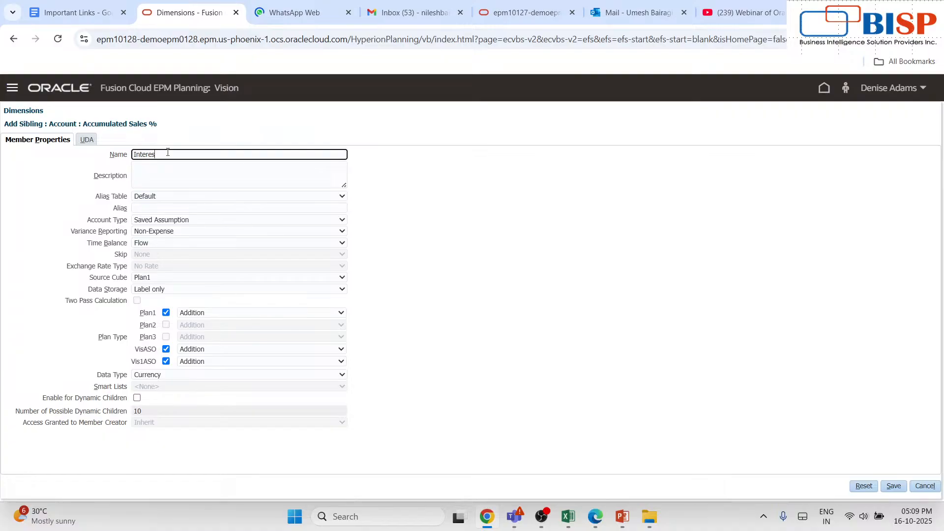
{"action": "key", "text": "ctrl+a"}
{"action": "type", "text": "1205"}
{"action": "left_click", "coordinate": [180, 208]}
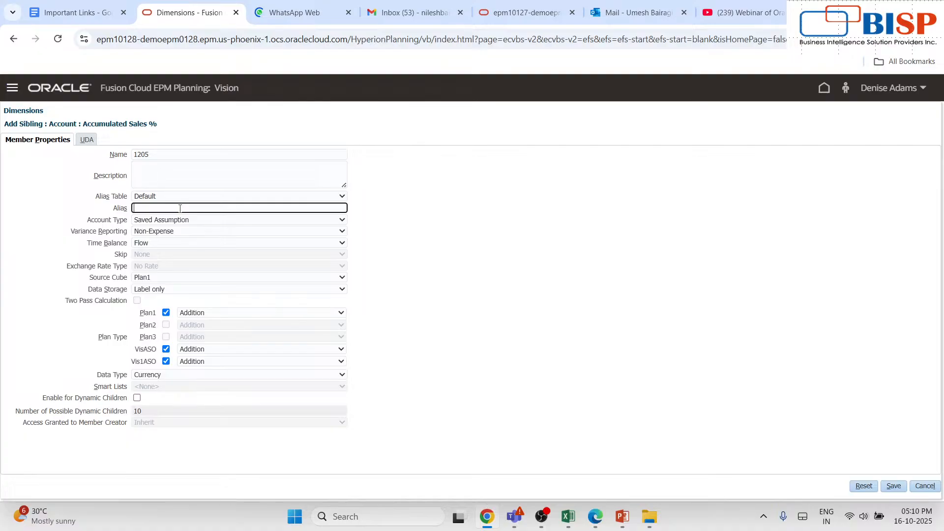
{"action": "type", "text": "1205:"}
{"action": "type", "text": "interest"}
- Set member 1205's account type to Expense and data storage to Never Share, and save it
{"action": "left_click", "coordinate": [221, 219]}
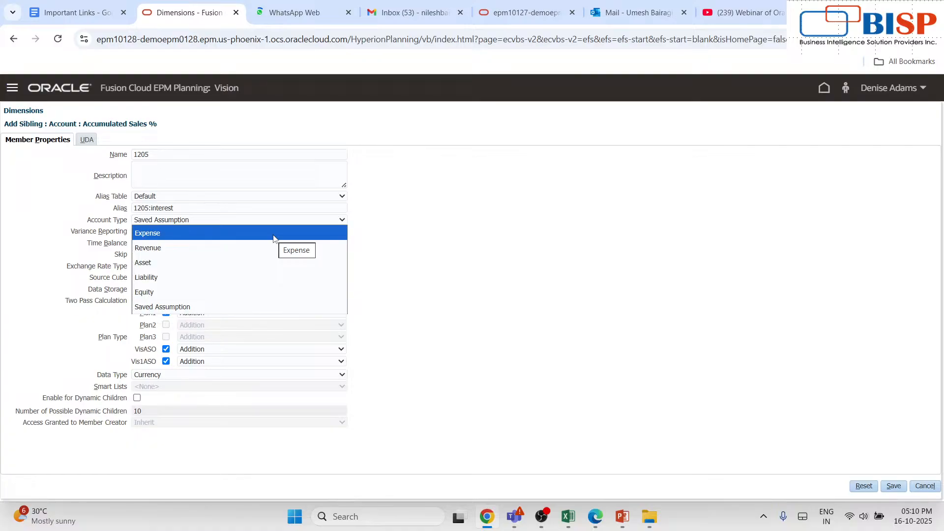
{"action": "left_click", "coordinate": [273, 239]}
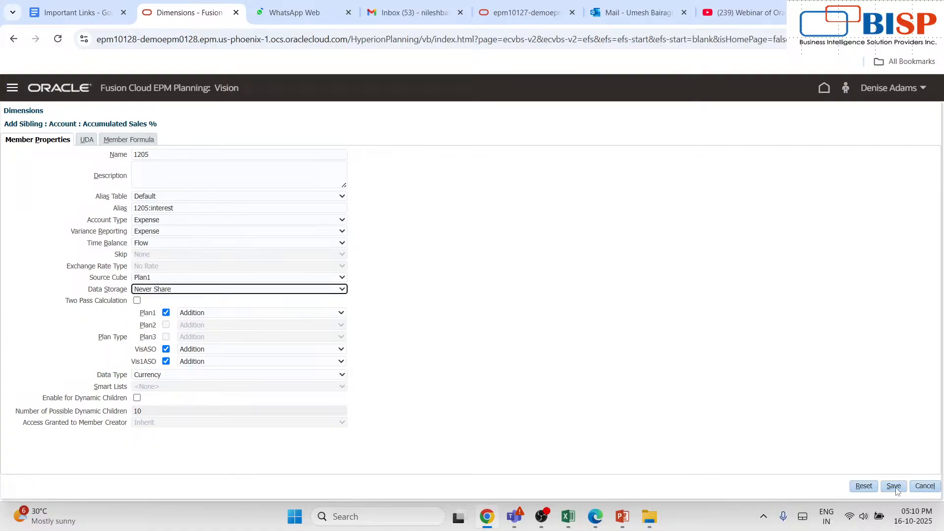
{"action": "left_click", "coordinate": [893, 486]}
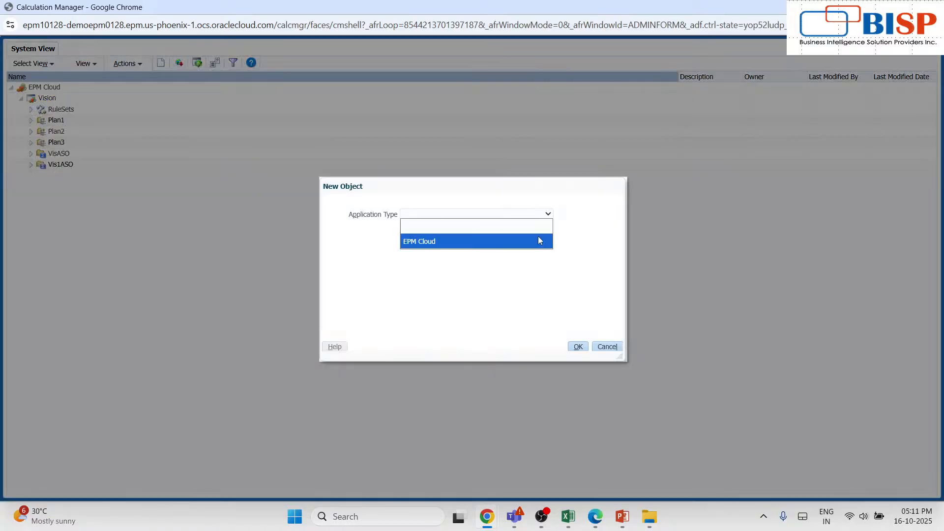
- Create an EPM Cloud rule named "Calculate interest" for the Plan1 cube of the Vision application in Calculation Manager
{"action": "left_click", "coordinate": [539, 241]}
{"action": "left_click", "coordinate": [546, 235]}
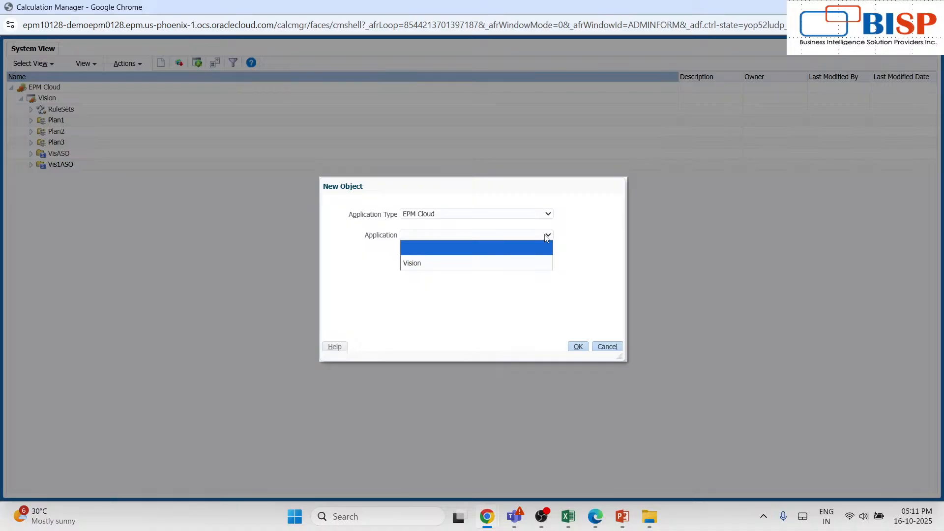
{"action": "left_click", "coordinate": [540, 263]}
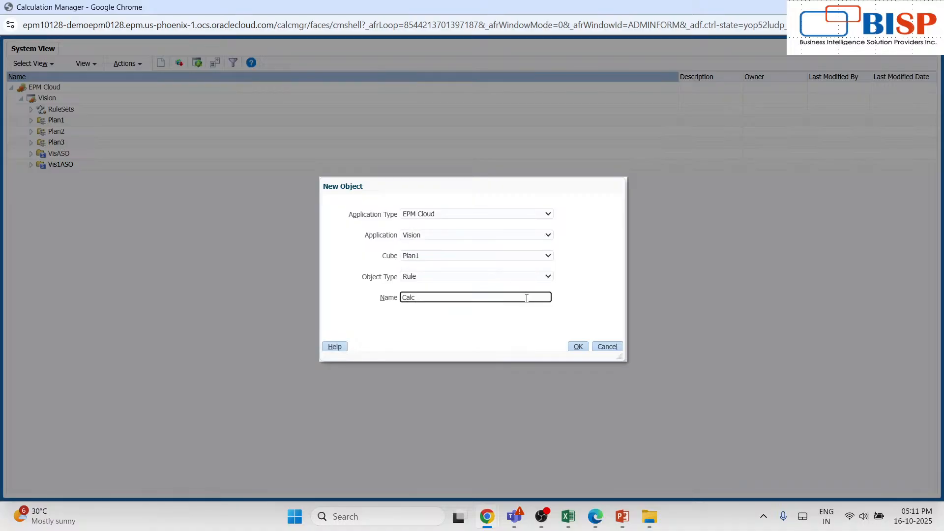
{"action": "type", "text": "ulate interest"}
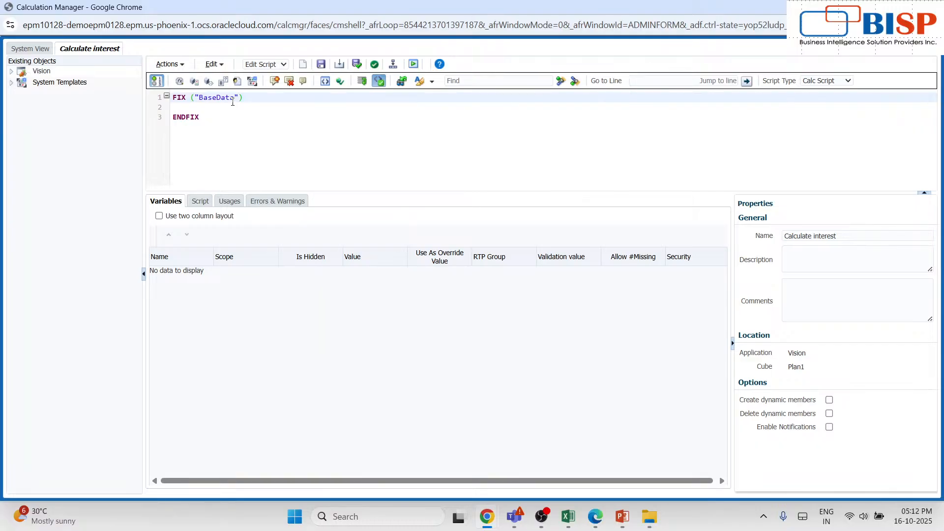
- Nest a second FIX statement inside the BaseData block for "110","P_110","Plan","Working","FY24", and indent the empty quoted line below it
{"action": "key", "text": "Return"}
{"action": "type", "text": "FIX"}
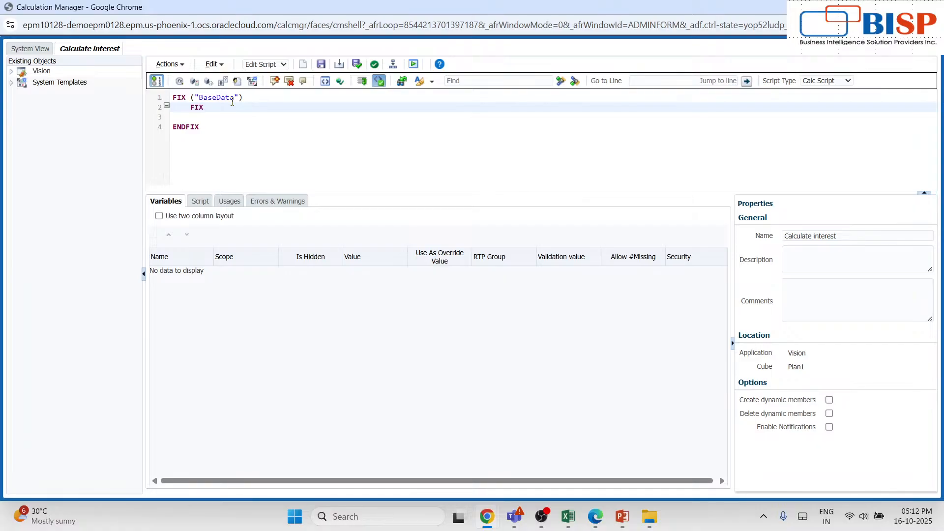
{"action": "type", "text": "(\"110\",\"P_110\")"}
{"action": "type", "text": ",\"Plan\""}
{"action": "type", "text": ",\""}
{"action": "type", "text": "Working\",\""}
{"action": "type", "text": "FY24"}
{"action": "key", "text": "End"}
{"action": "key", "text": "Return"}
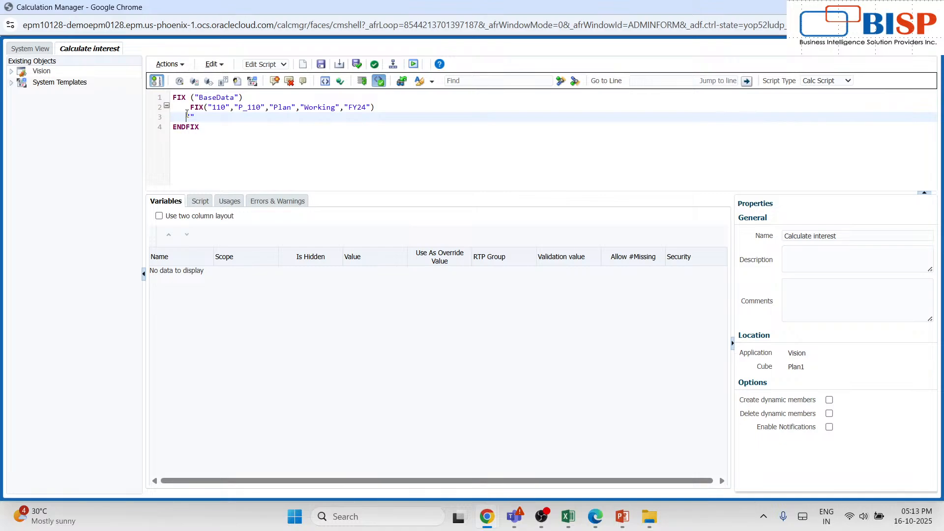
{"action": "key", "text": "Tab"}
- Look up the long-term bank debt member 2600 under 2999 in the Account dimension and return to the Calculate interest script
{"action": "mouse_move", "coordinate": [488, 516]}
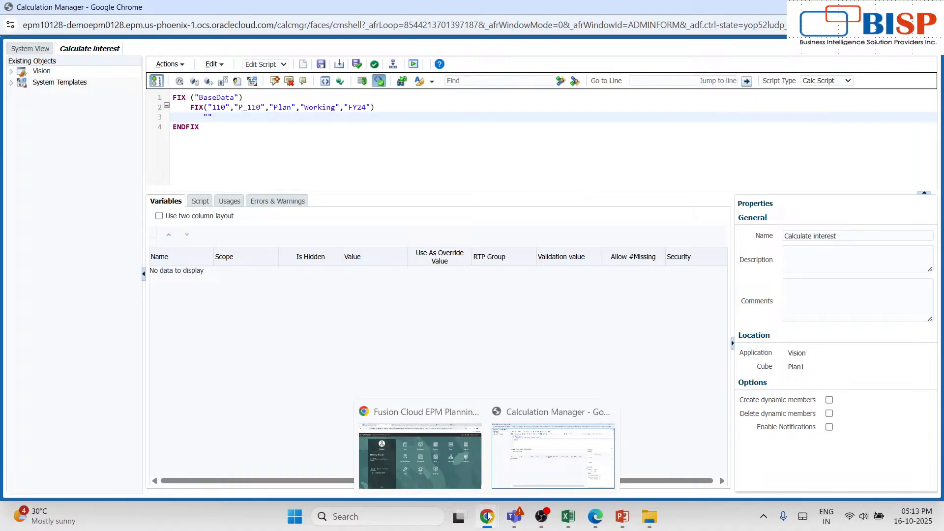
{"action": "left_click", "coordinate": [421, 450]}
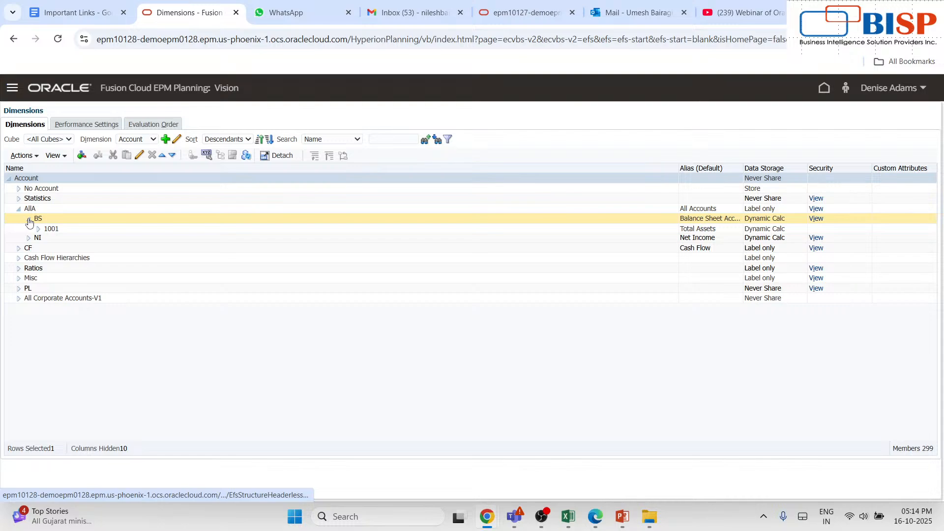
{"action": "left_click", "coordinate": [58, 260]}
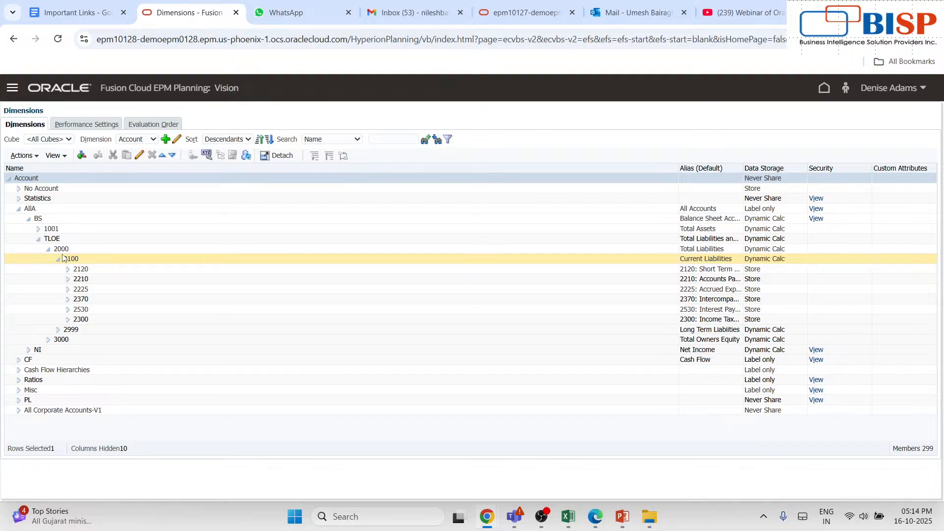
{"action": "left_click", "coordinate": [58, 259]}
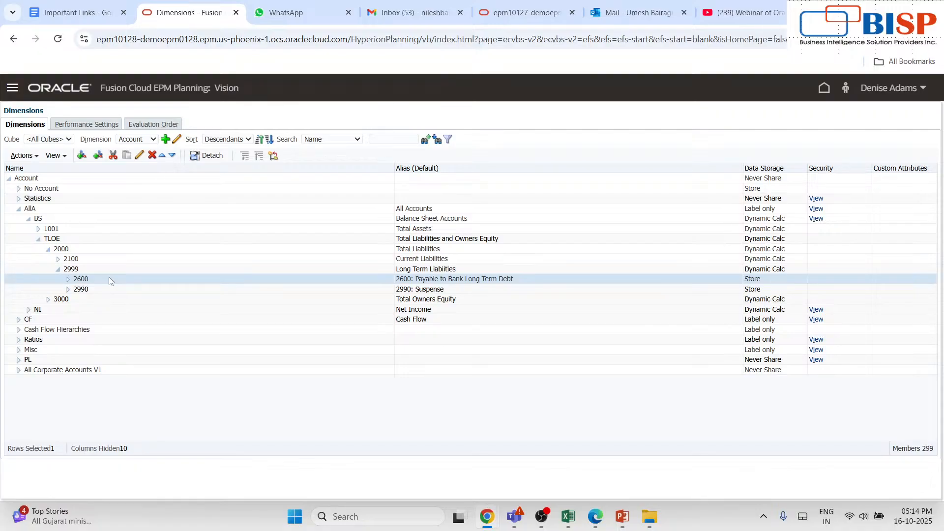
{"action": "double_click", "coordinate": [109, 280]}
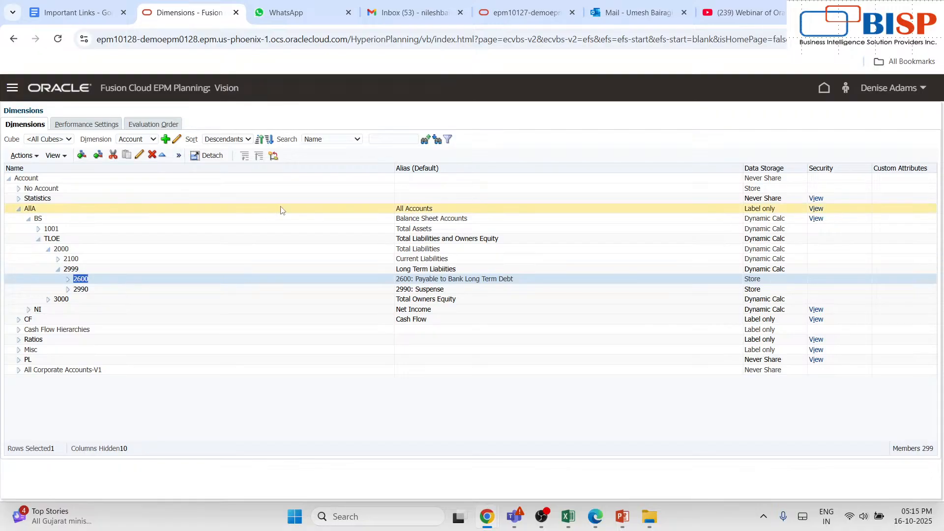
{"action": "mouse_move", "coordinate": [488, 524]}
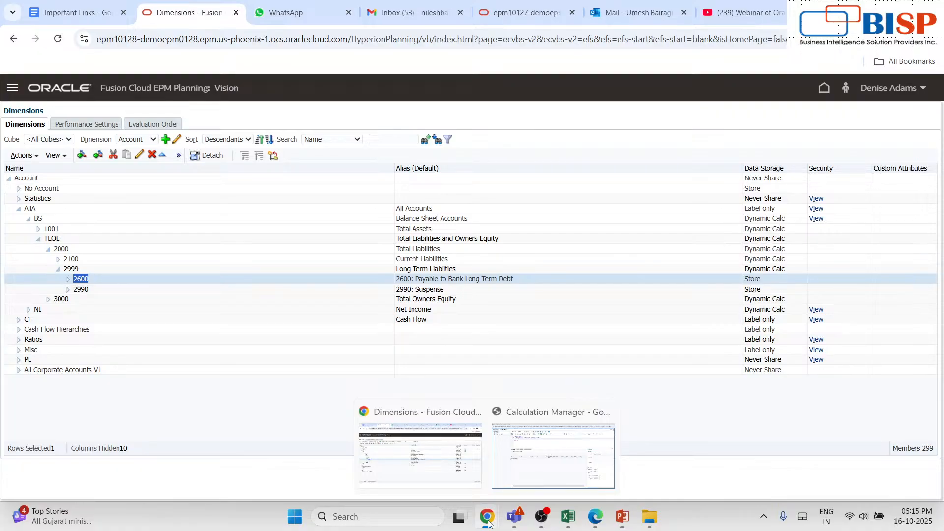
{"action": "left_click", "coordinate": [549, 481]}
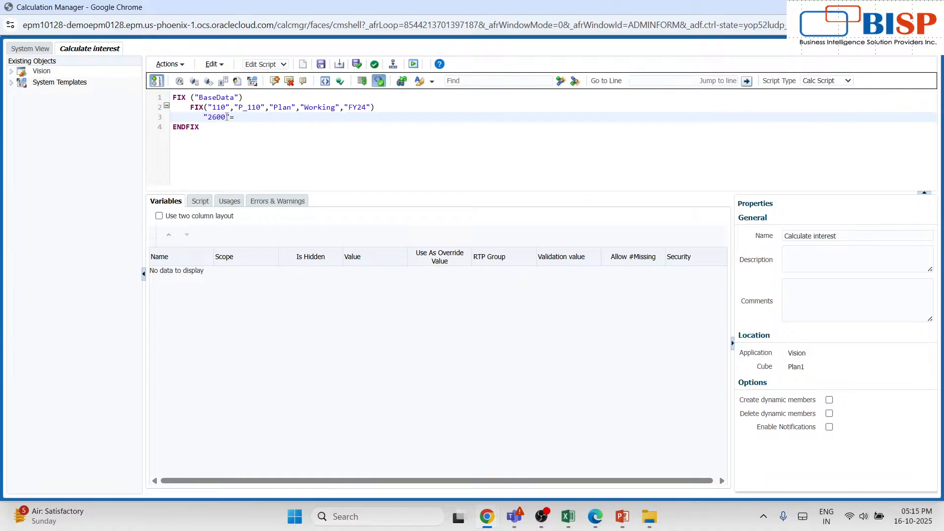
- Check member 1205 under Misc, write the formula "1205"="2600"*0.06; in the inner FIX, and close that block with ENDFIX
{"action": "key", "text": "alt+Tab"}
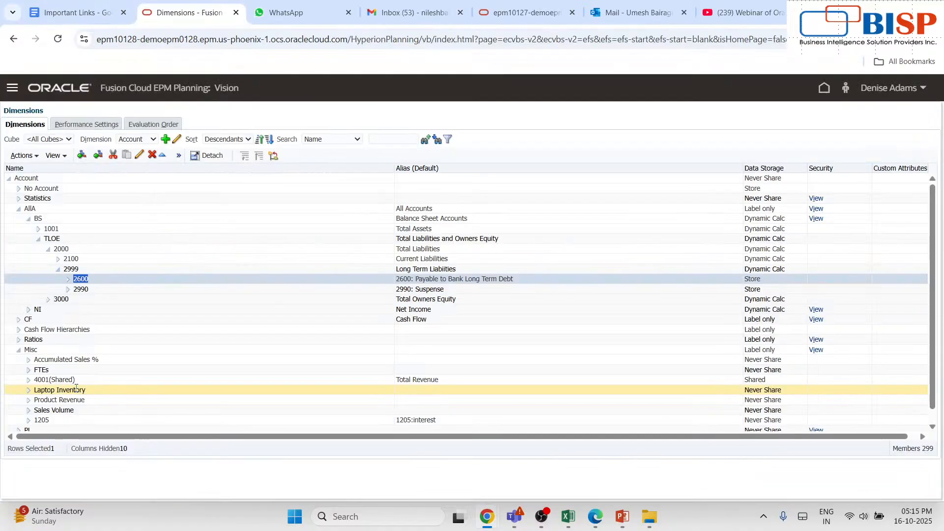
{"action": "scroll", "coordinate": [64, 400], "scroll_direction": "down", "scroll_amount": 1}
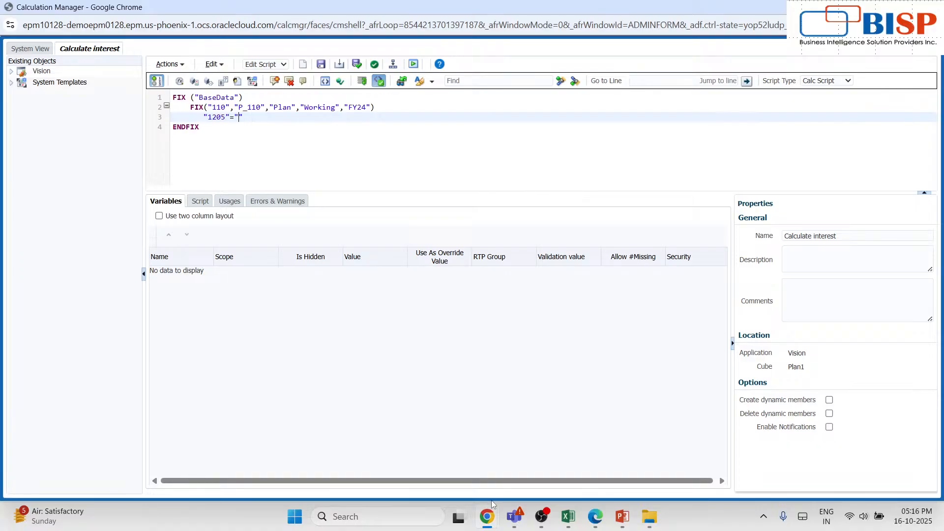
{"action": "type", "text": "2600\"*"}
{"action": "type", "text": "0.6"}
{"action": "type", "text": ";"}
{"action": "left_click", "coordinate": [274, 116]}
{"action": "type", "text": "0"}
{"action": "left_click", "coordinate": [296, 117]}
{"action": "key", "text": "Return"}
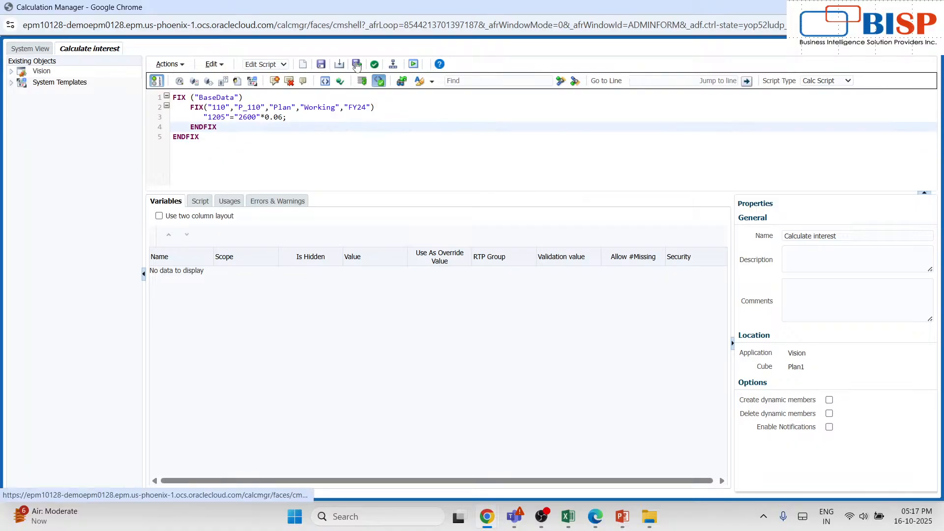
- Save the Calculate interest rule and deploy it to the Vision application
{"action": "left_click", "coordinate": [357, 65]}
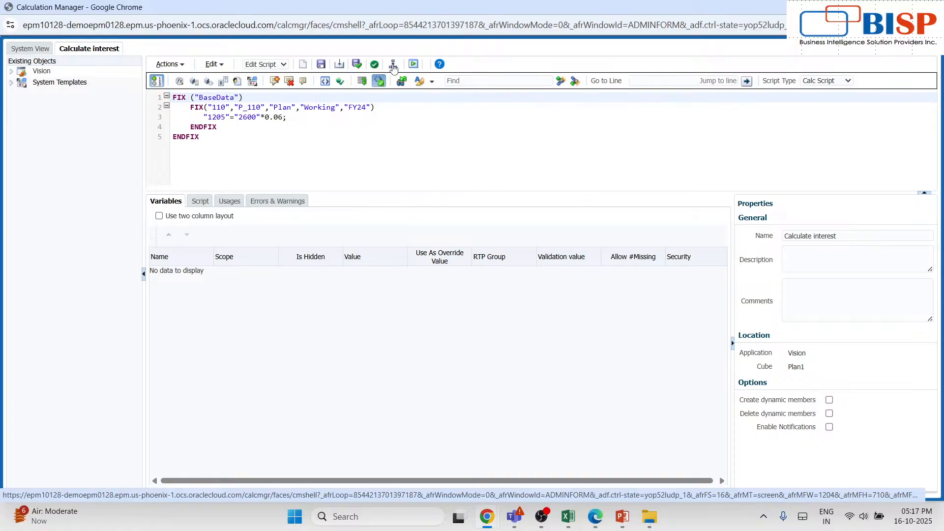
{"action": "left_click", "coordinate": [393, 65]}
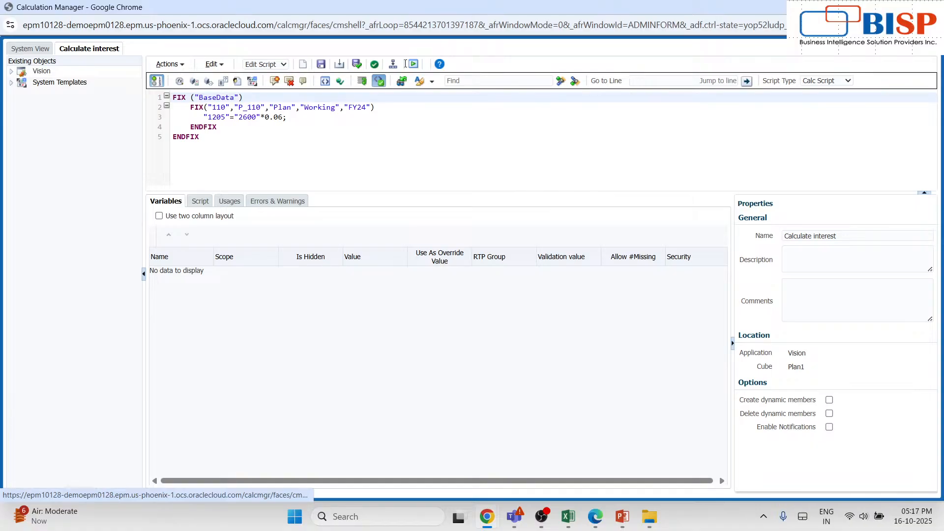
- Switch to the CalcCommission_v2 workbook in Excel and try to reconnect Smart View to the epm10128 private connection, dismissing any errors
{"action": "left_click", "coordinate": [568, 516]}
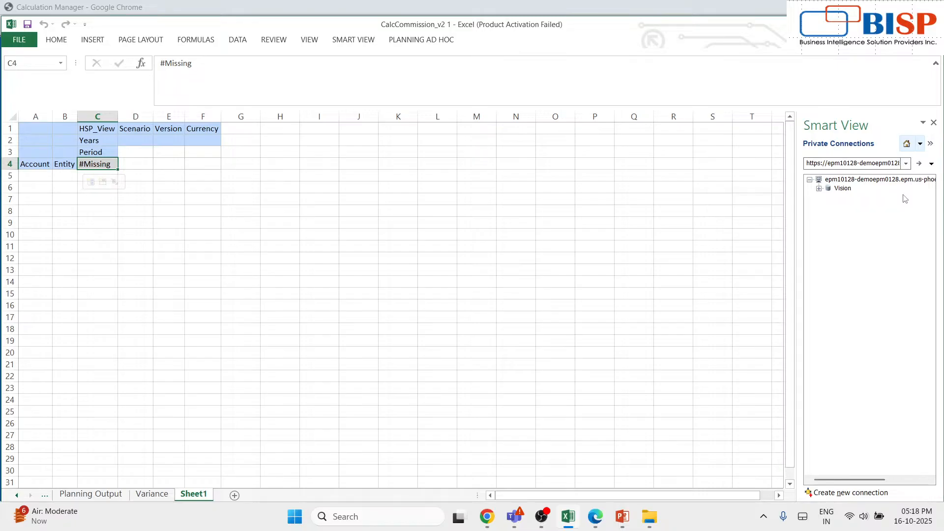
{"action": "left_click", "coordinate": [914, 179]}
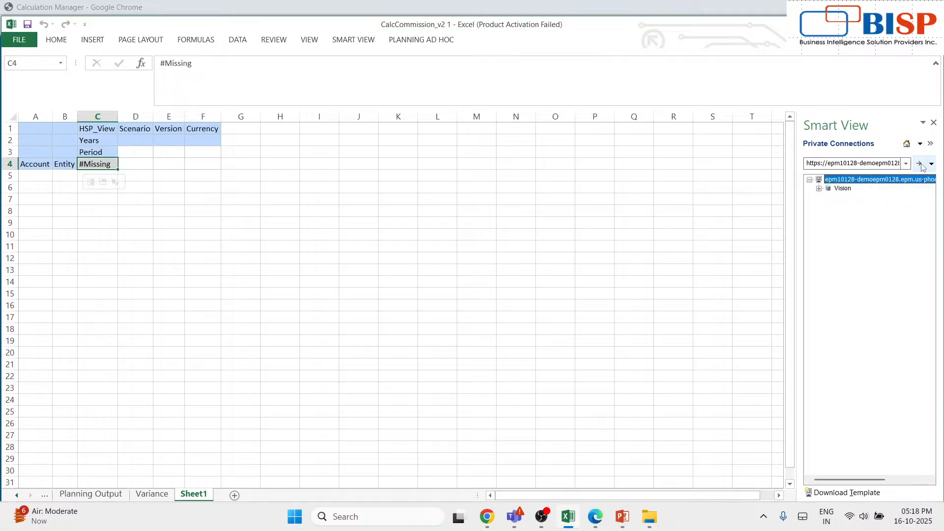
{"action": "left_click", "coordinate": [920, 163]}
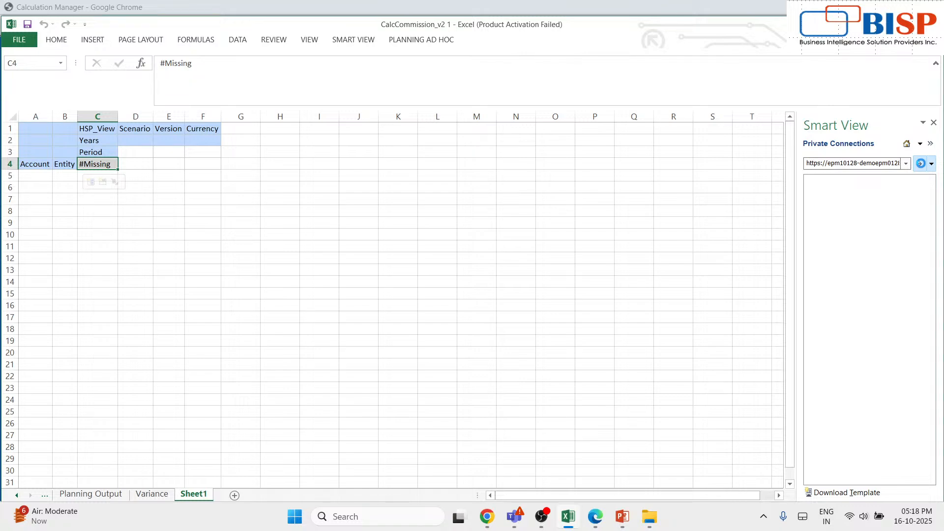
{"action": "left_click", "coordinate": [905, 163]}
{"action": "left_click", "coordinate": [850, 175]}
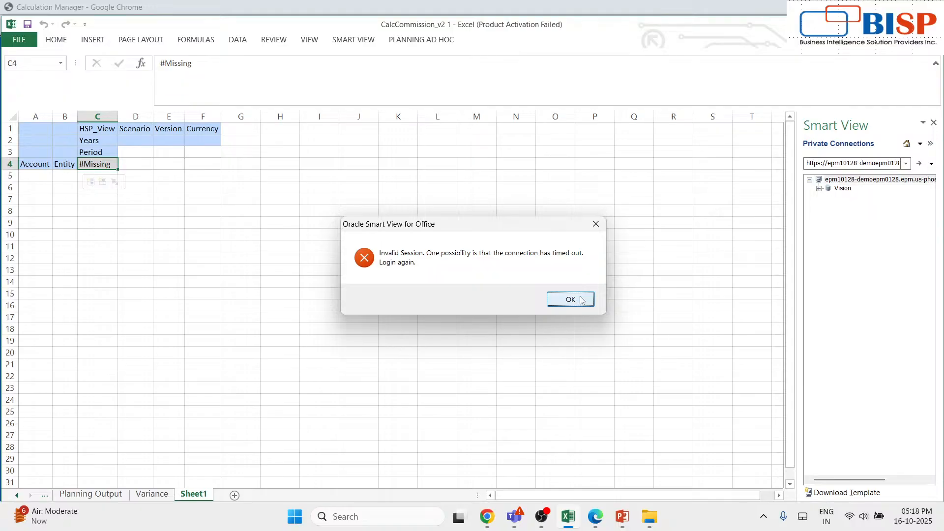
{"action": "left_click", "coordinate": [571, 300]}
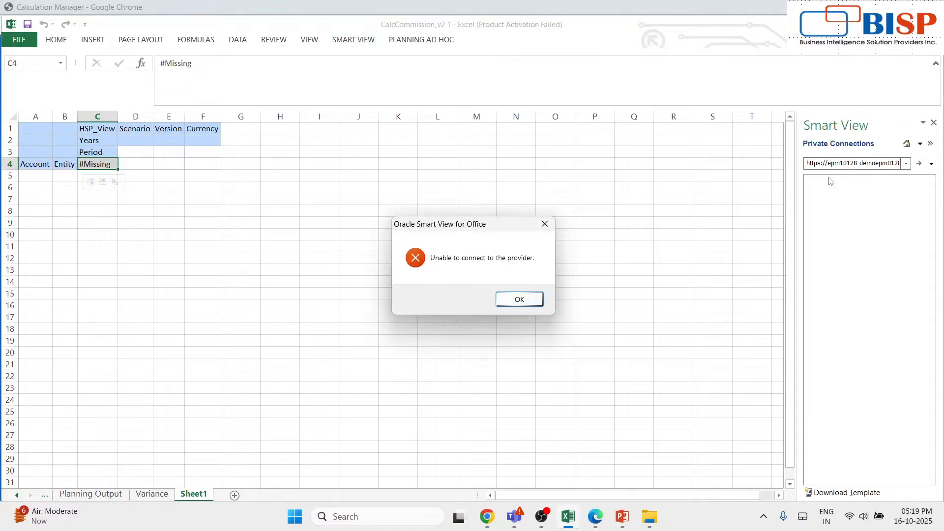
{"action": "left_click", "coordinate": [532, 295]}
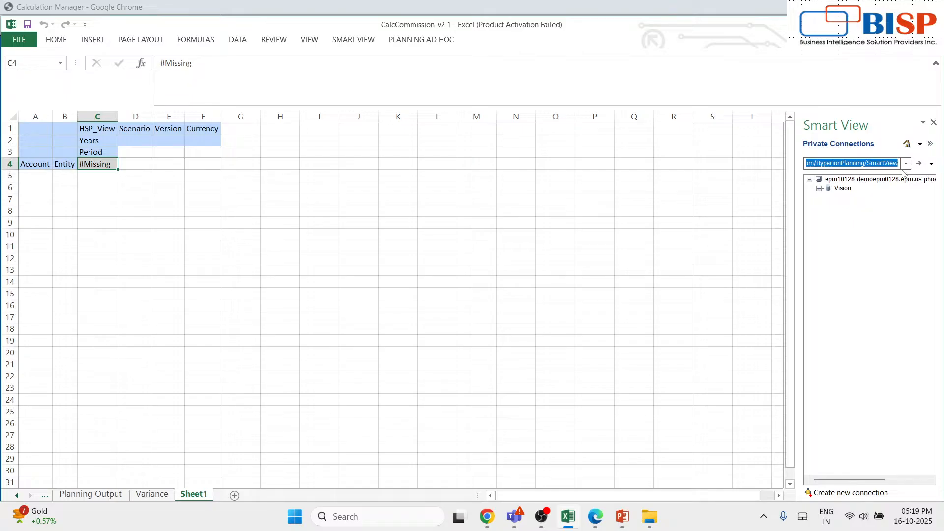
{"action": "left_click", "coordinate": [900, 179]}
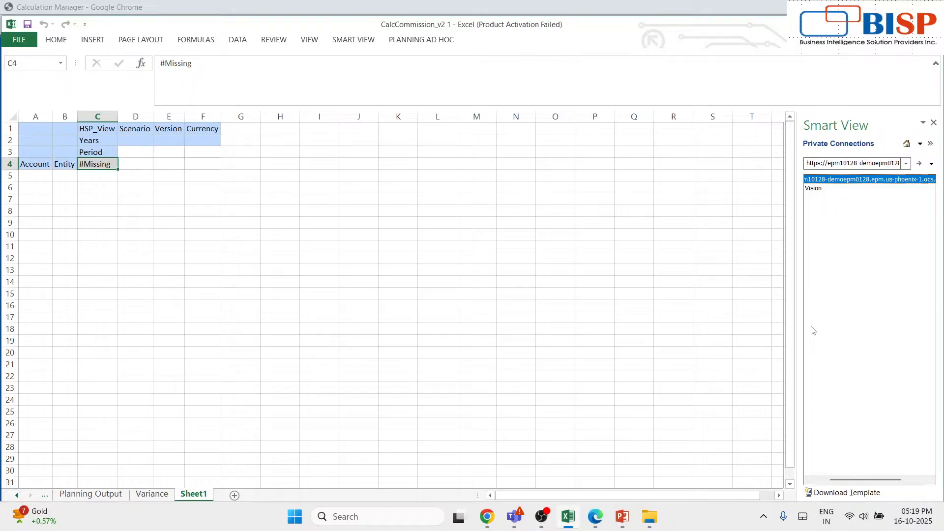
- Try to open the recently used ad hoc grids for the Plan1 cube of PLAN, Vision and CNG from Smart View Home
{"action": "left_click", "coordinate": [906, 144]}
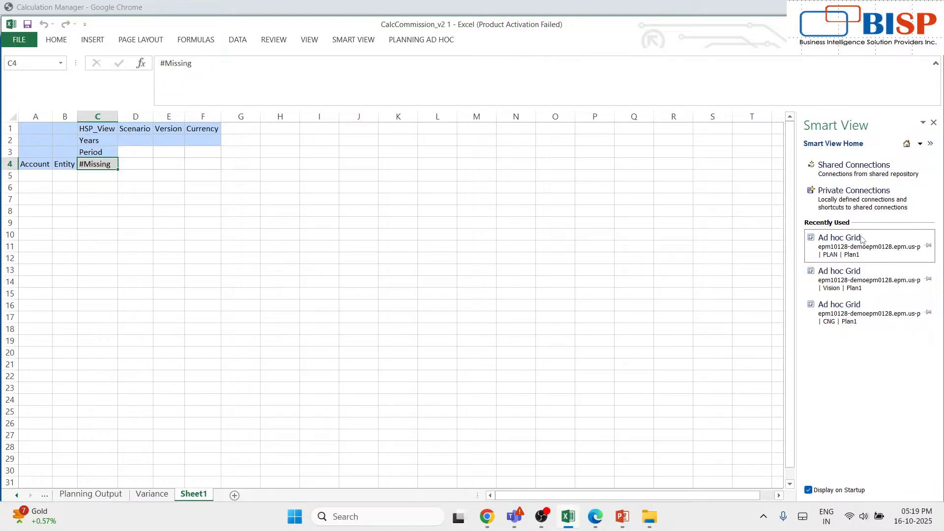
{"action": "left_click", "coordinate": [866, 254]}
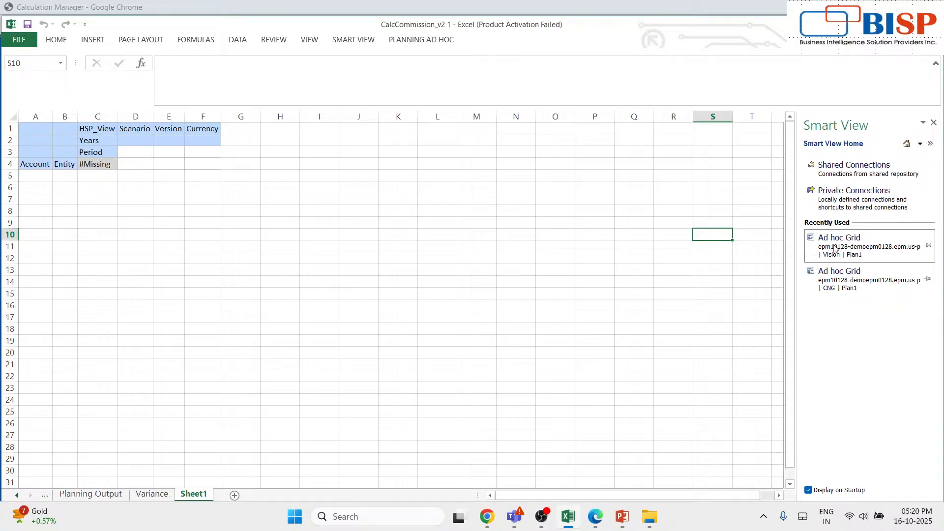
{"action": "left_click", "coordinate": [833, 245]}
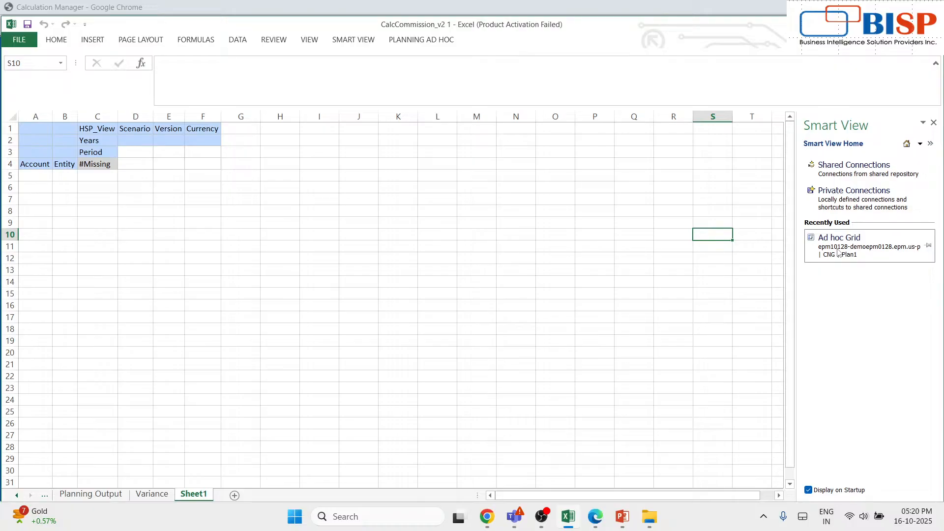
{"action": "left_click", "coordinate": [837, 248]}
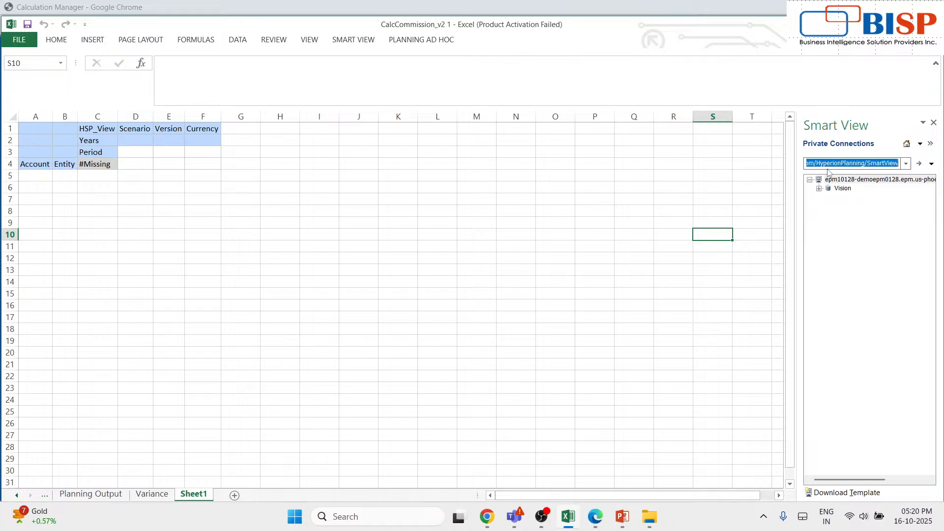
- Try to start an ad hoc analysis on the Vision application from the private connection
{"action": "left_click", "coordinate": [843, 188]}
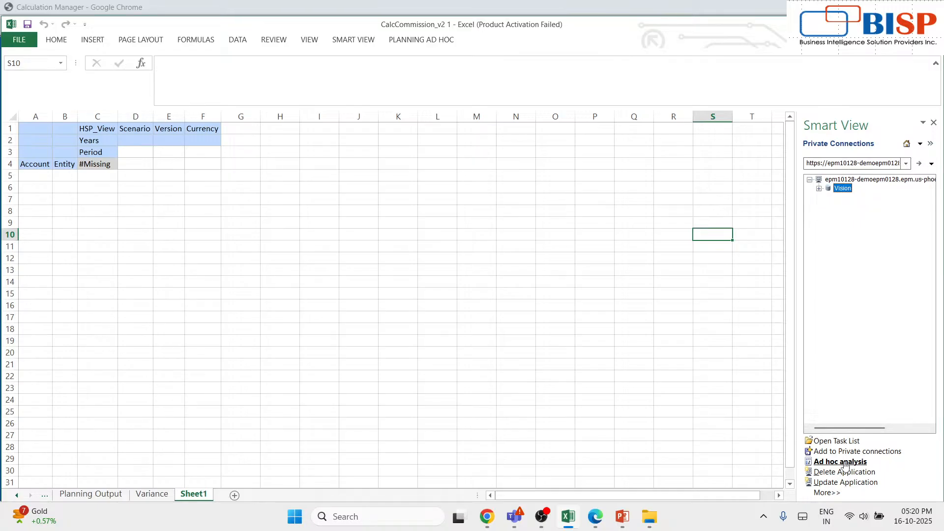
{"action": "left_click", "coordinate": [844, 471]}
{"action": "left_click", "coordinate": [494, 299]}
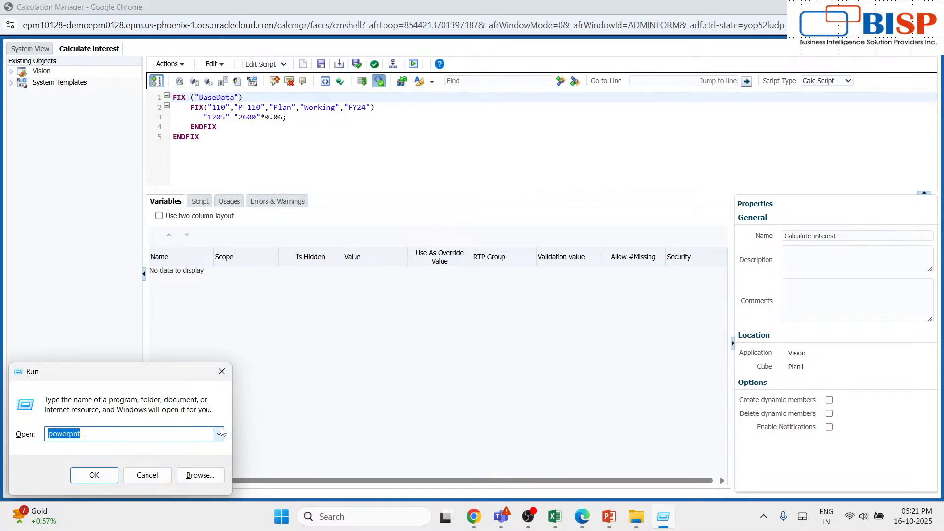
- Return to the Excel workbook, reload the epm10128 private connection, and try to create a new application on it
{"action": "left_click", "coordinate": [219, 433]}
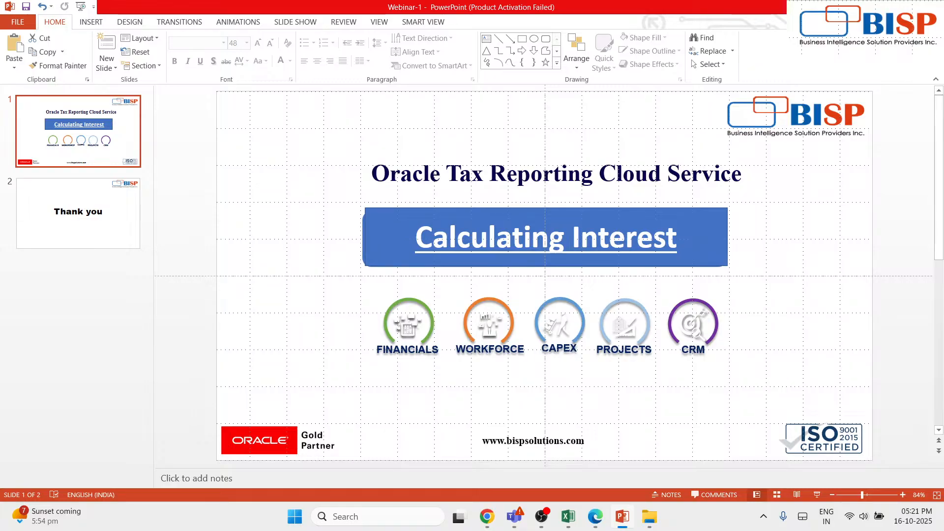
{"action": "key", "text": "alt+Tab"}
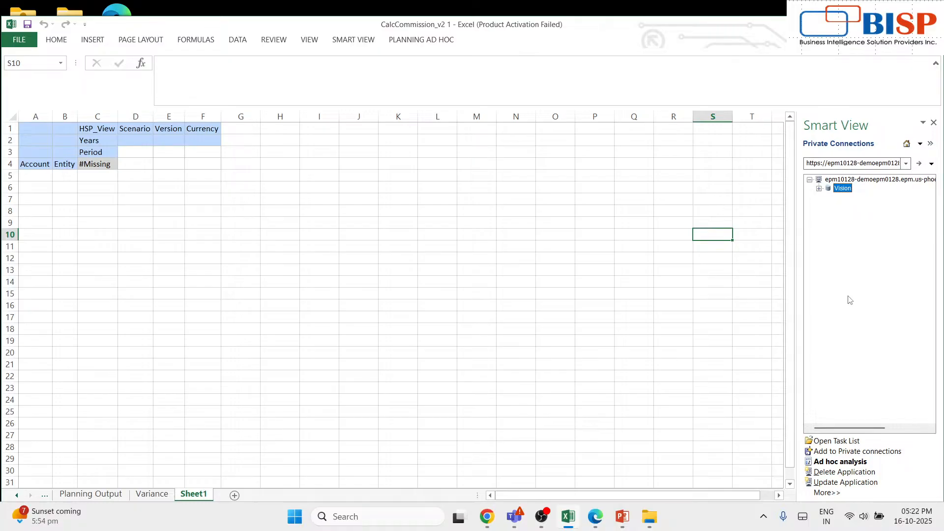
{"action": "left_click", "coordinate": [919, 164]}
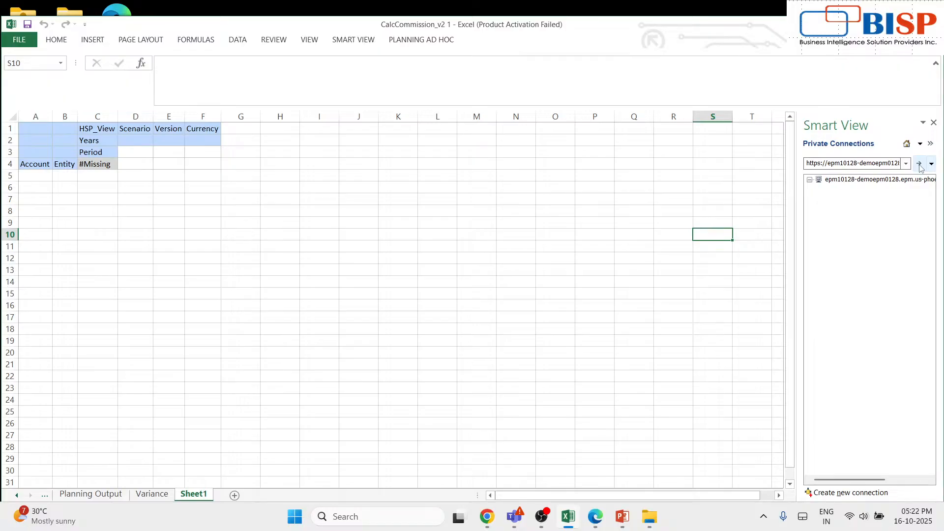
{"action": "left_click", "coordinate": [919, 164]}
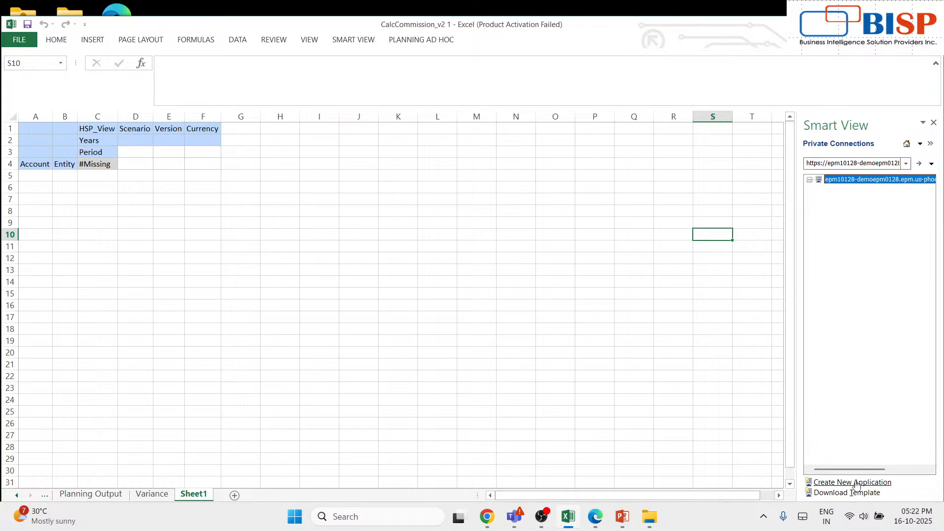
{"action": "left_click", "coordinate": [857, 484]}
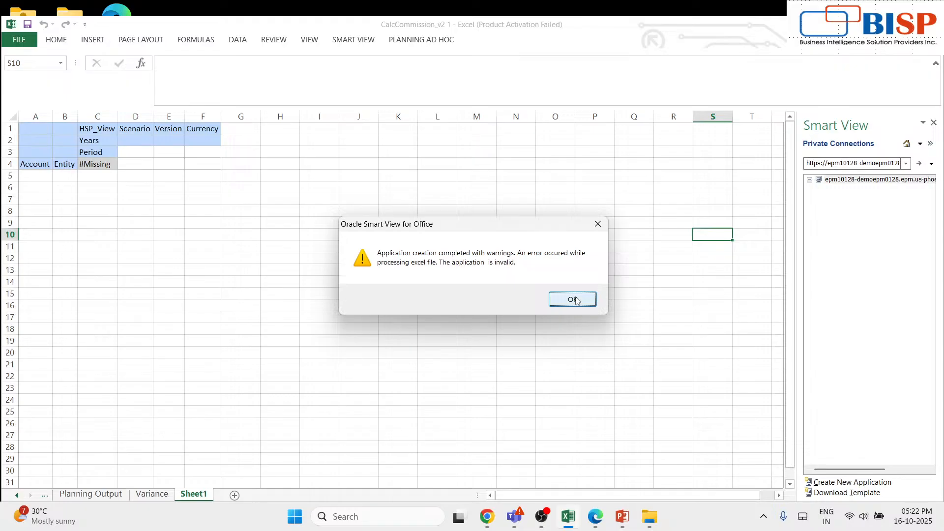
{"action": "left_click", "coordinate": [572, 299]}
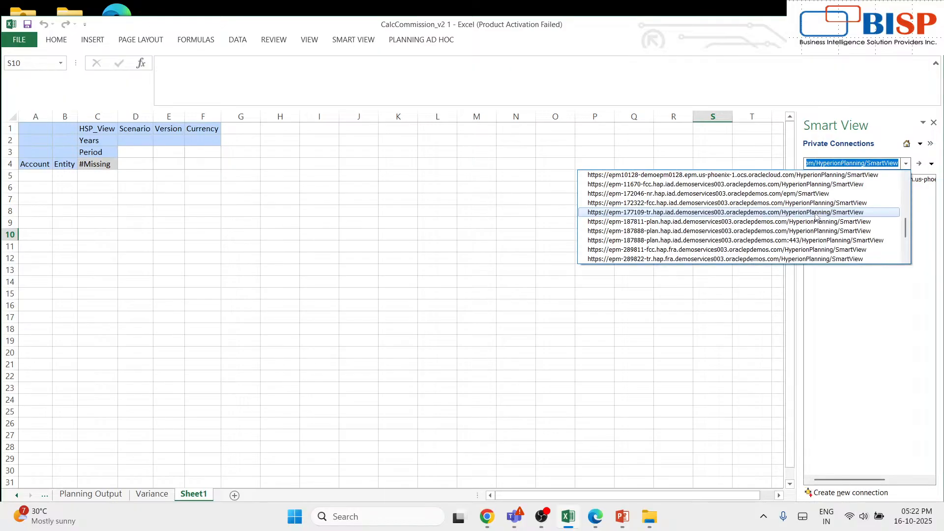
- Reopen the Smart View private connections and review the saved quick connect URLs offered for deletion, without deleting any
{"action": "left_click", "coordinate": [934, 123]}
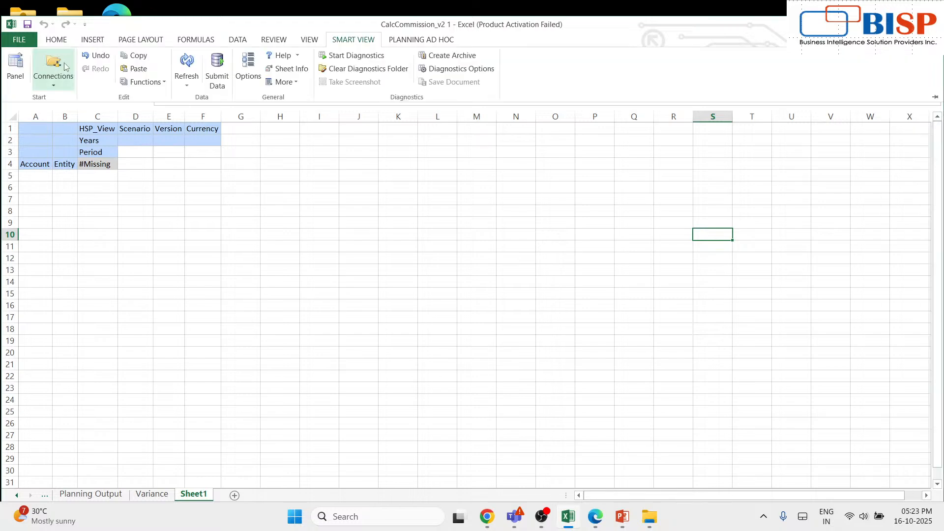
{"action": "left_click", "coordinate": [54, 74]}
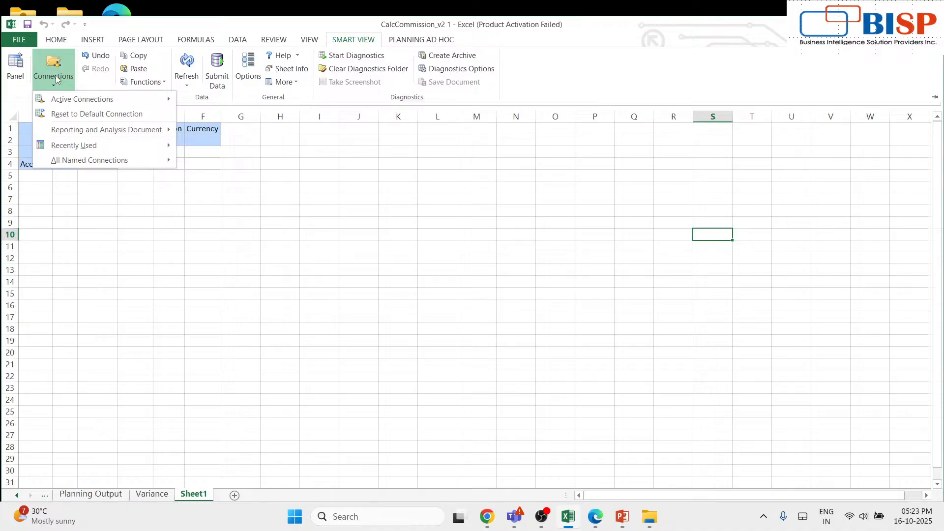
{"action": "left_click", "coordinate": [55, 74]}
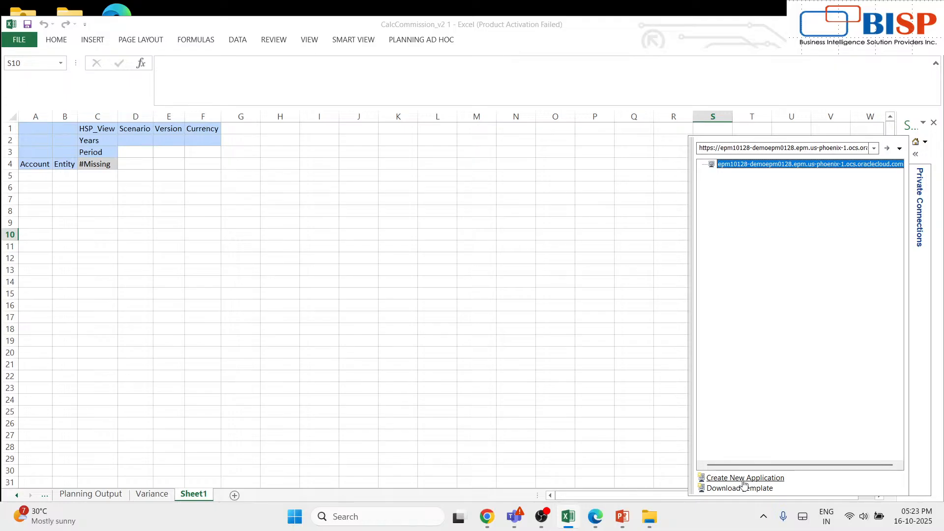
{"action": "left_click", "coordinate": [899, 148]}
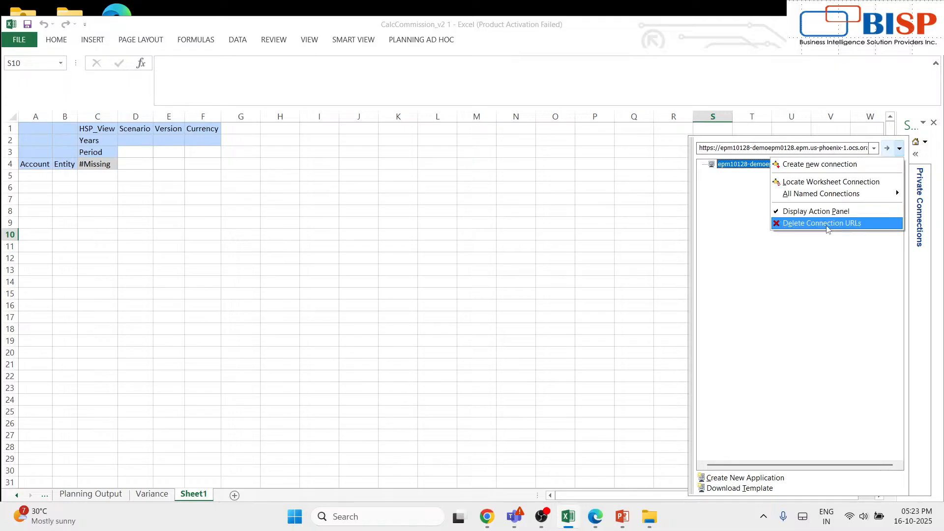
{"action": "left_click", "coordinate": [830, 226]}
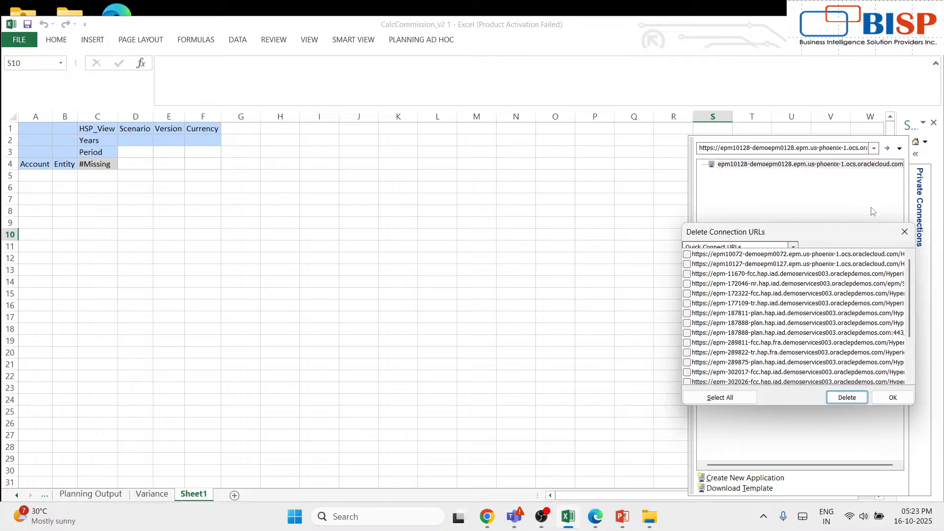
{"action": "left_click", "coordinate": [905, 233]}
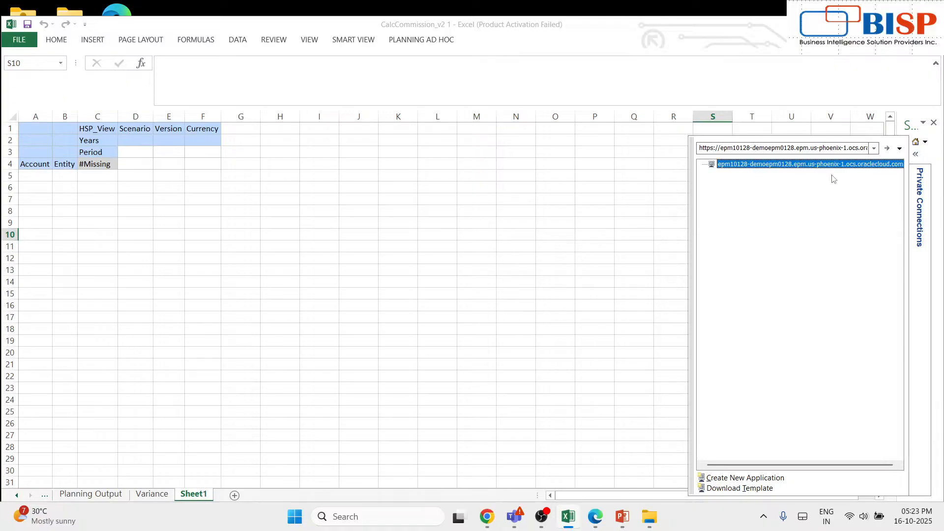
- Try to add a new private connection using the epm10128 HyperionPlanning/SmartView URL, then leave the connection wizard
{"action": "left_click", "coordinate": [899, 148]}
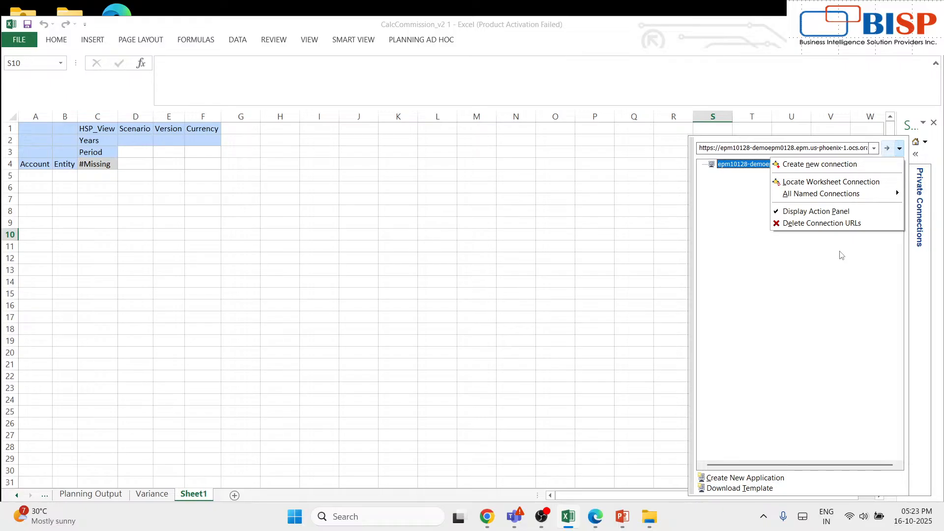
{"action": "left_click", "coordinate": [819, 164]}
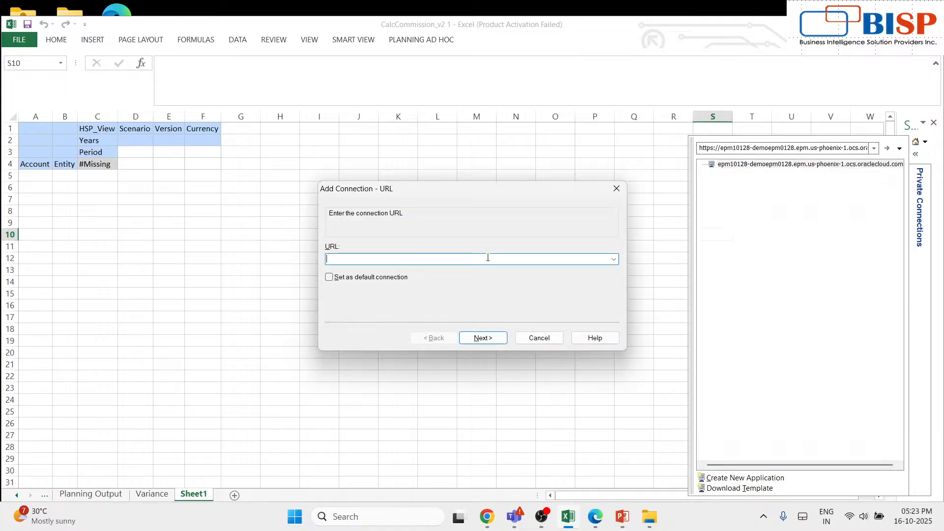
{"action": "triple_click", "coordinate": [698, 148]}
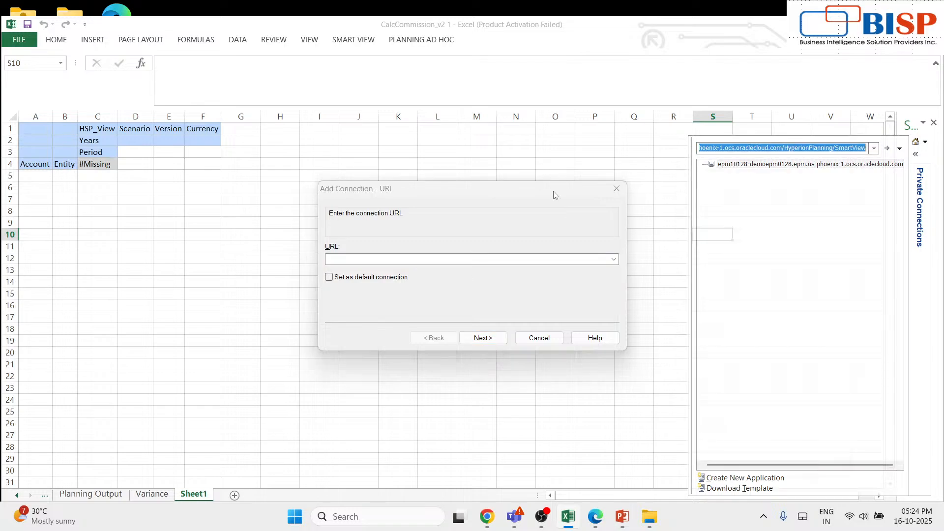
{"action": "left_click", "coordinate": [473, 258]}
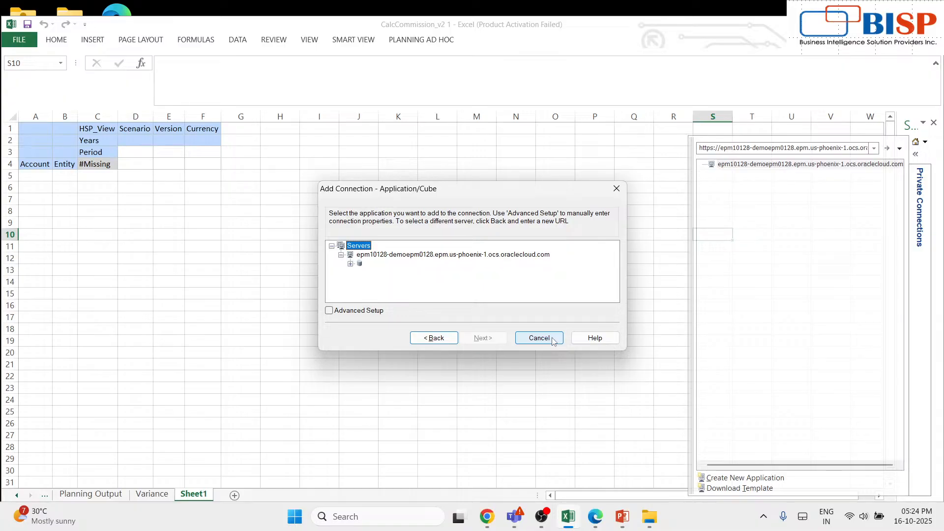
{"action": "left_click", "coordinate": [359, 264]}
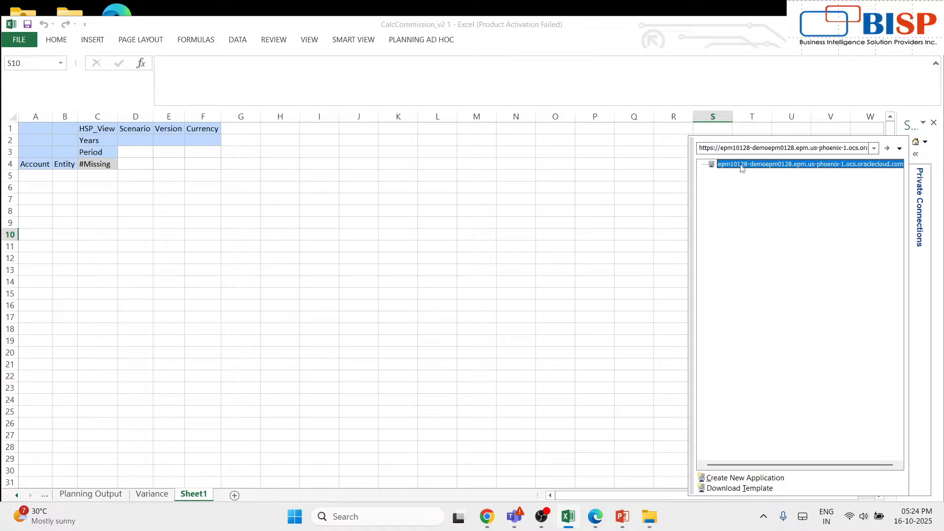
- Try to expand the epm10128 server in the private connections and look through the saved servers and URLs
{"action": "double_click", "coordinate": [742, 165]}
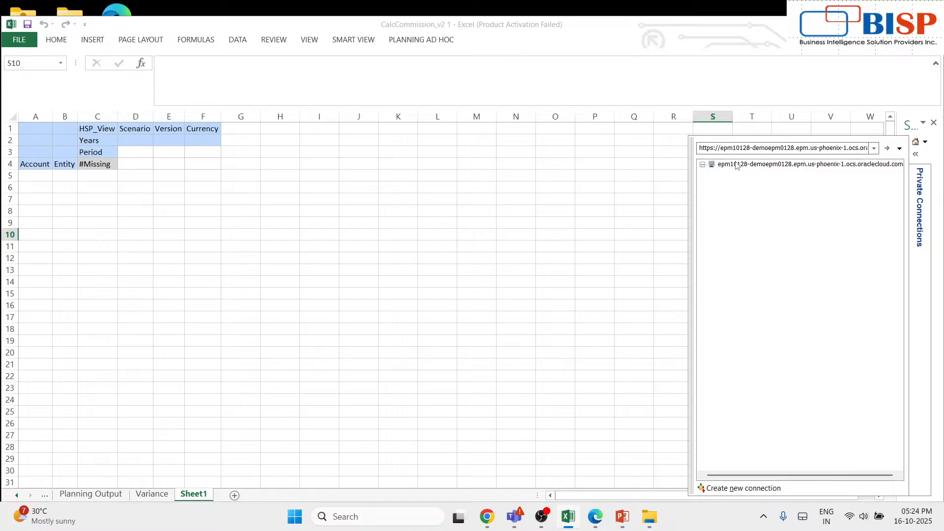
{"action": "left_click", "coordinate": [874, 148]}
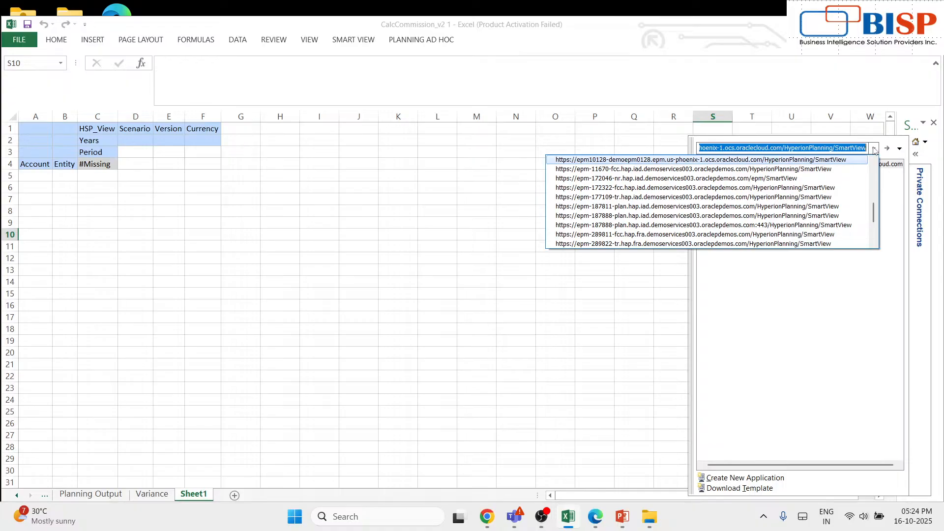
{"action": "scroll", "coordinate": [705, 174], "scroll_direction": "up", "scroll_amount": 6}
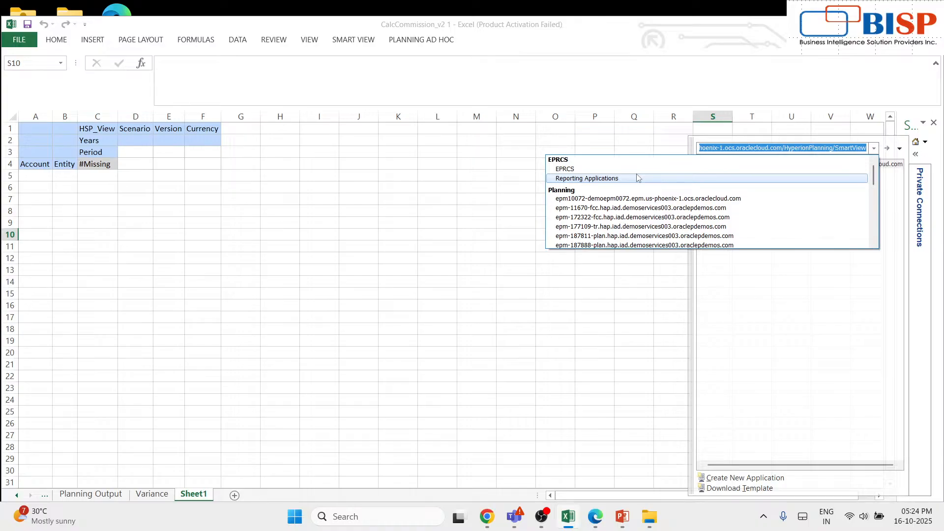
{"action": "scroll", "coordinate": [637, 178], "scroll_direction": "down", "scroll_amount": 2}
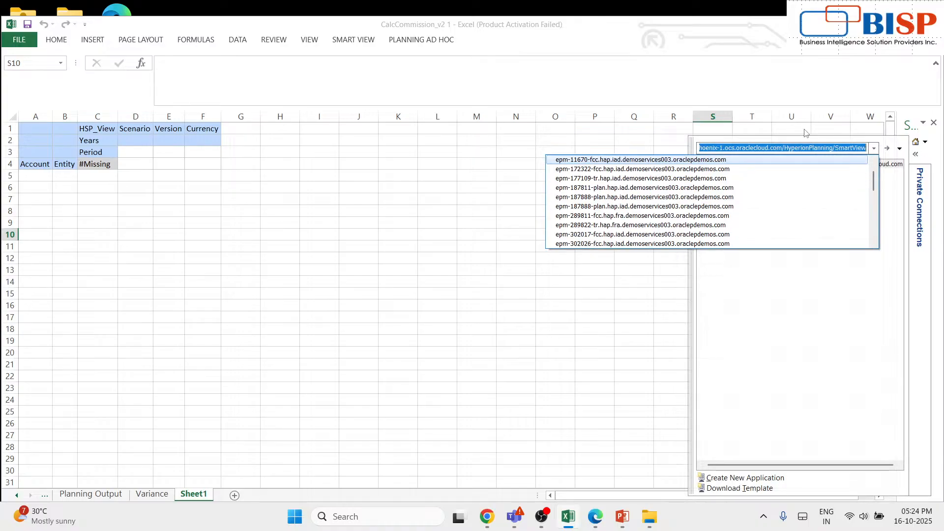
{"action": "left_click", "coordinate": [874, 149]}
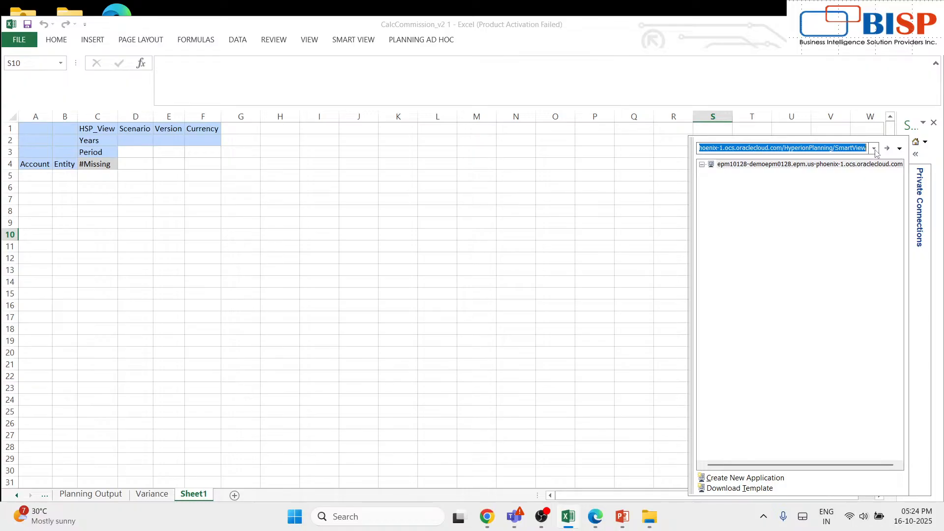
- Try to create a new connection with the Oracle BI EE provider and dismiss the connection error
{"action": "left_click", "coordinate": [899, 149]}
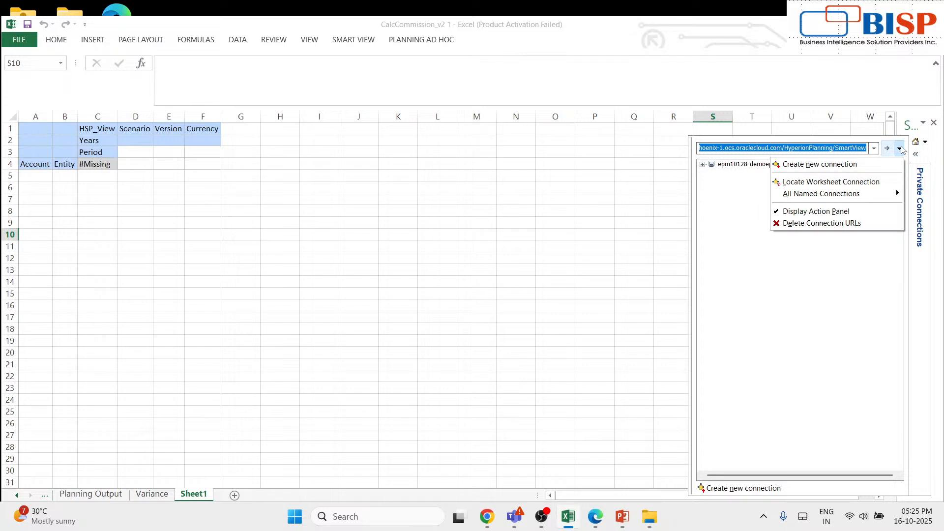
{"action": "left_click", "coordinate": [844, 165]}
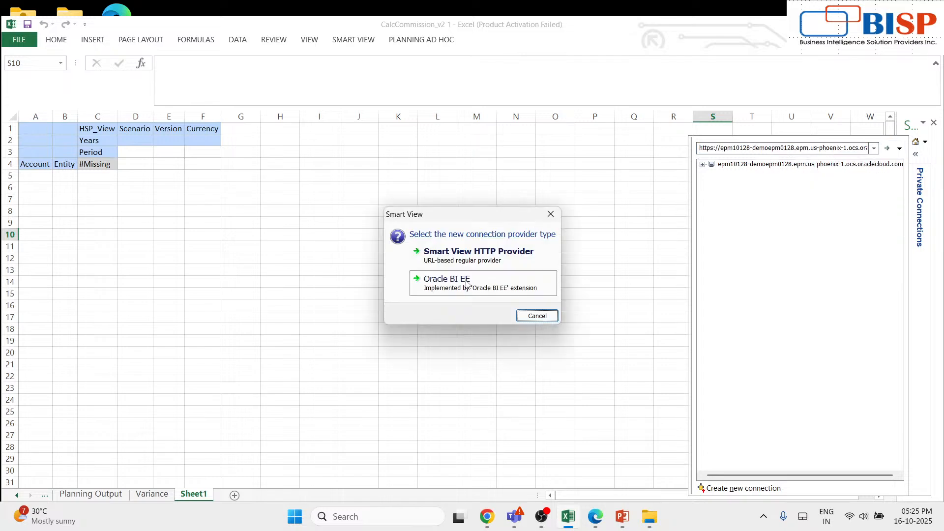
{"action": "left_click", "coordinate": [466, 284]}
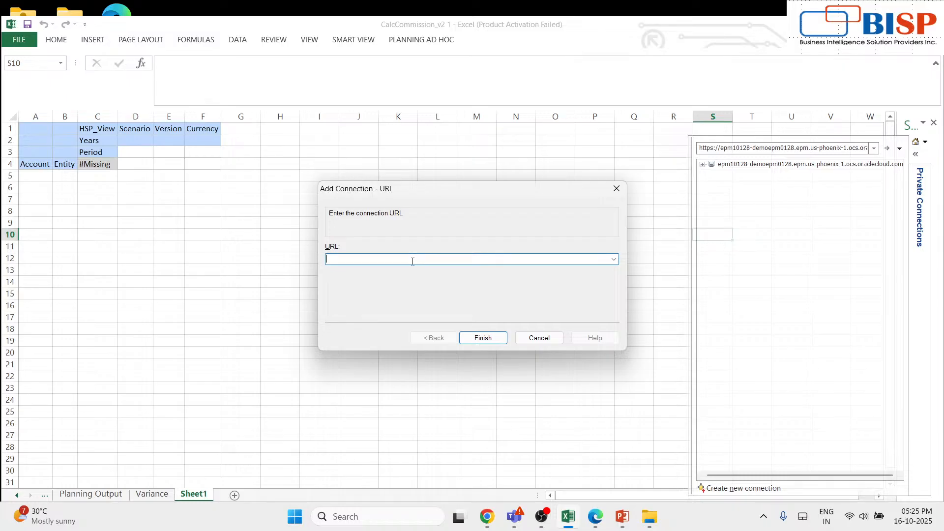
{"action": "left_click", "coordinate": [489, 338]}
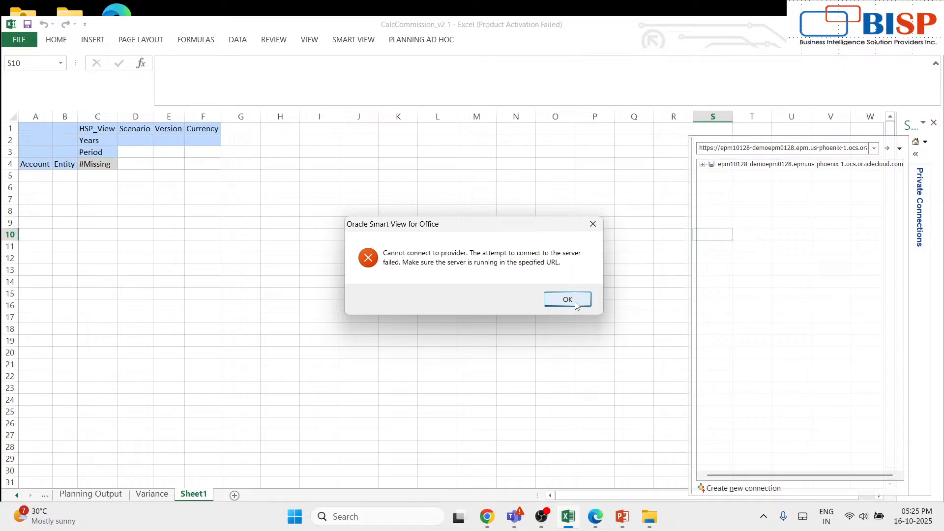
{"action": "left_click", "coordinate": [575, 303]}
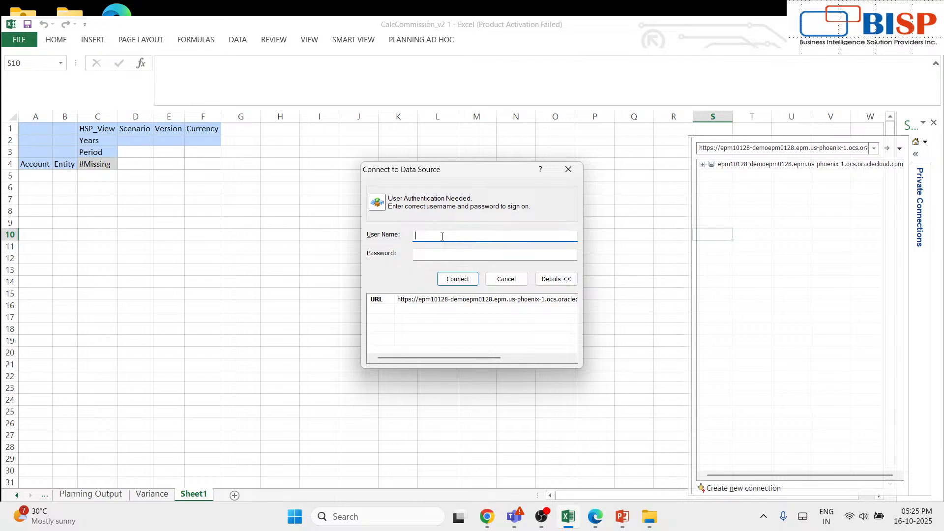
- Enter the administrator user name and paste the account password in the sign-in for the epm10128 data source
{"action": "type", "text": "demoadmin"}
{"action": "left_click", "coordinate": [443, 255]}
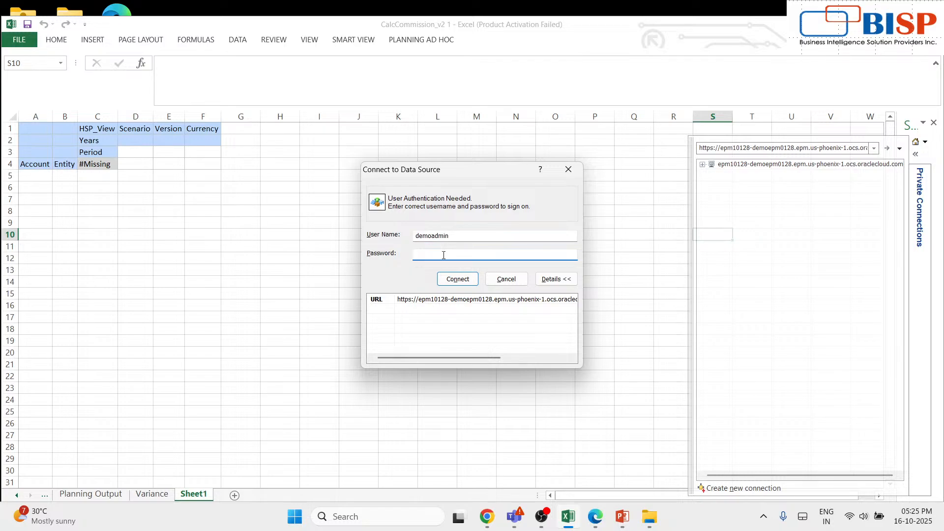
{"action": "key", "text": "super+v"}
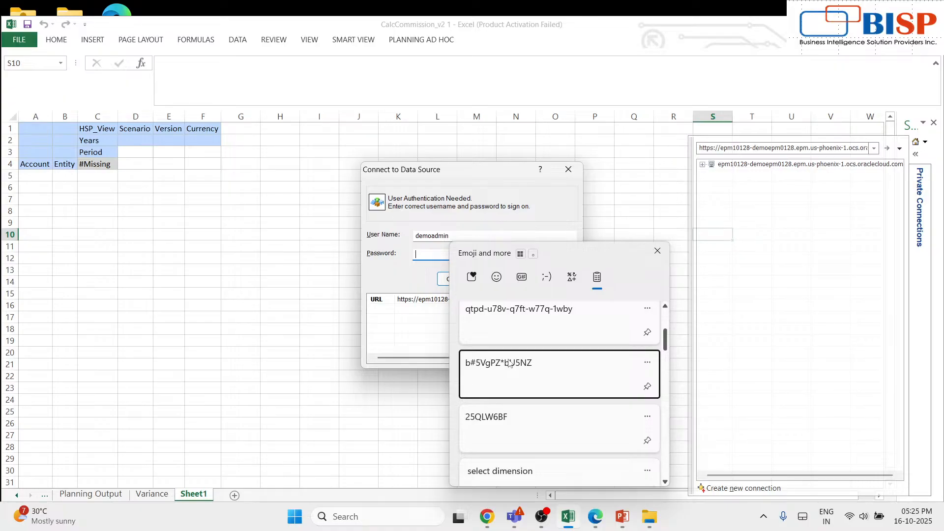
{"action": "left_click", "coordinate": [509, 363]}
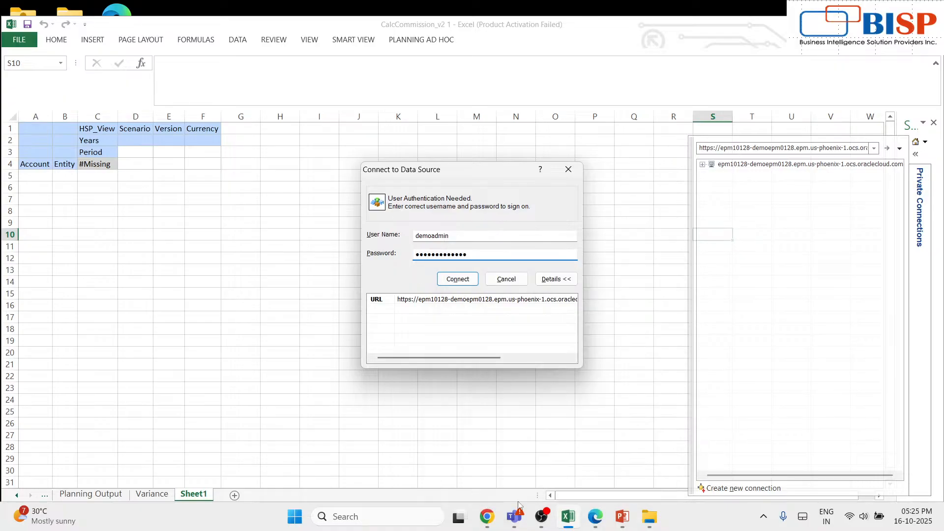
- Switch to Chrome to check the epm10128 link and password in the Important Links document, and return to the Excel sign-in
{"action": "mouse_move", "coordinate": [491, 513]}
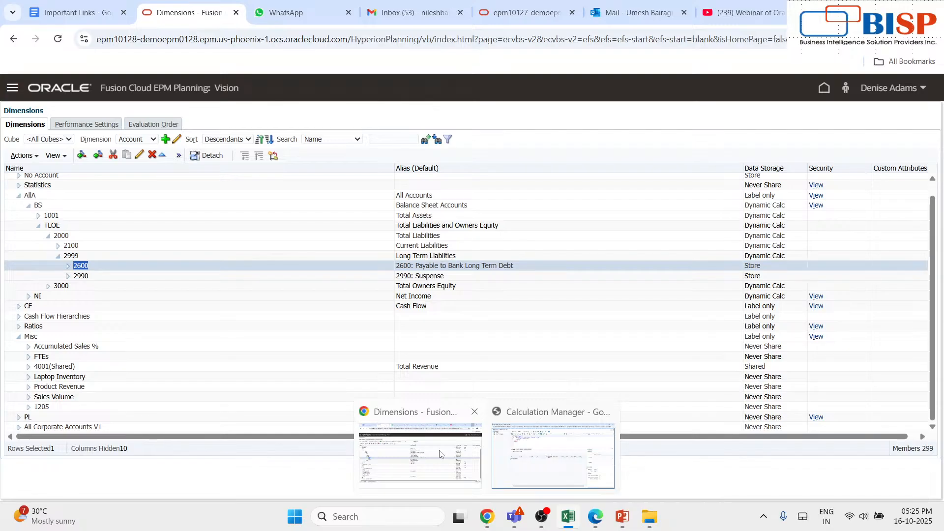
{"action": "left_click", "coordinate": [441, 454]}
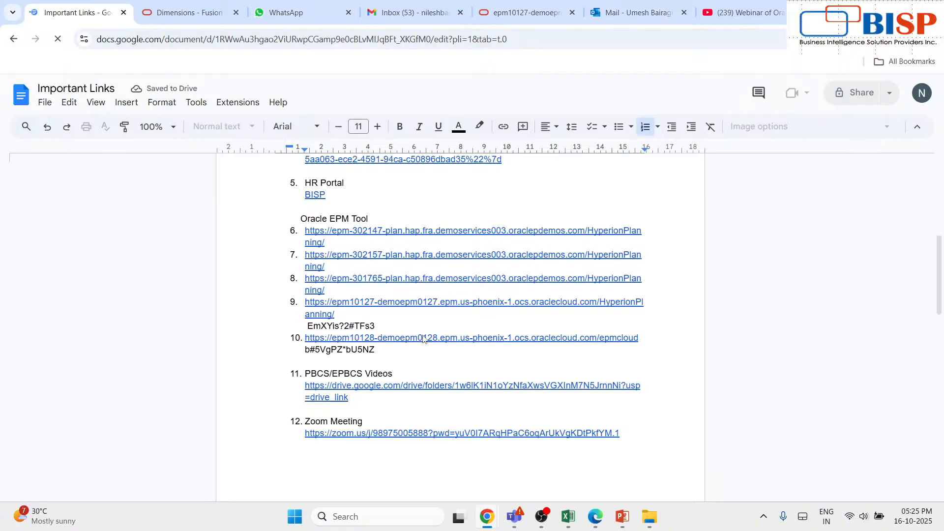
{"action": "mouse_move", "coordinate": [568, 516]}
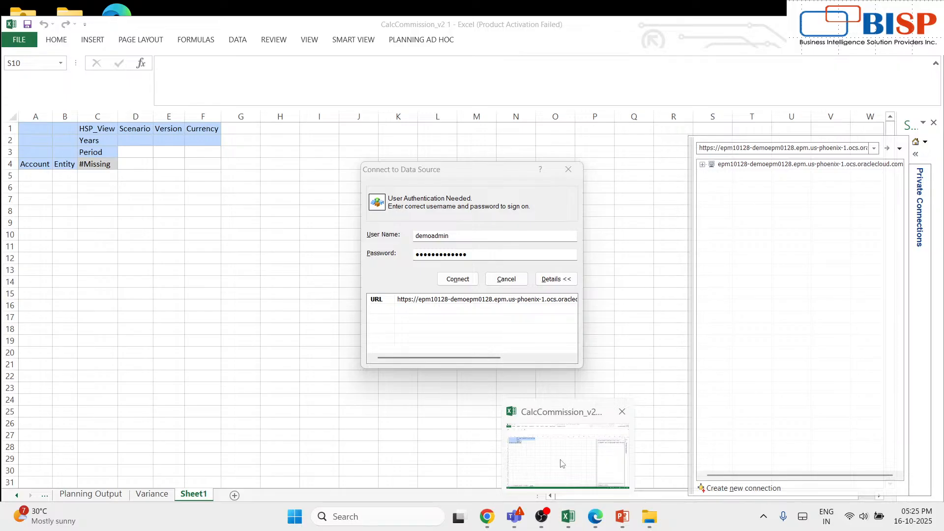
{"action": "left_click", "coordinate": [562, 463]}
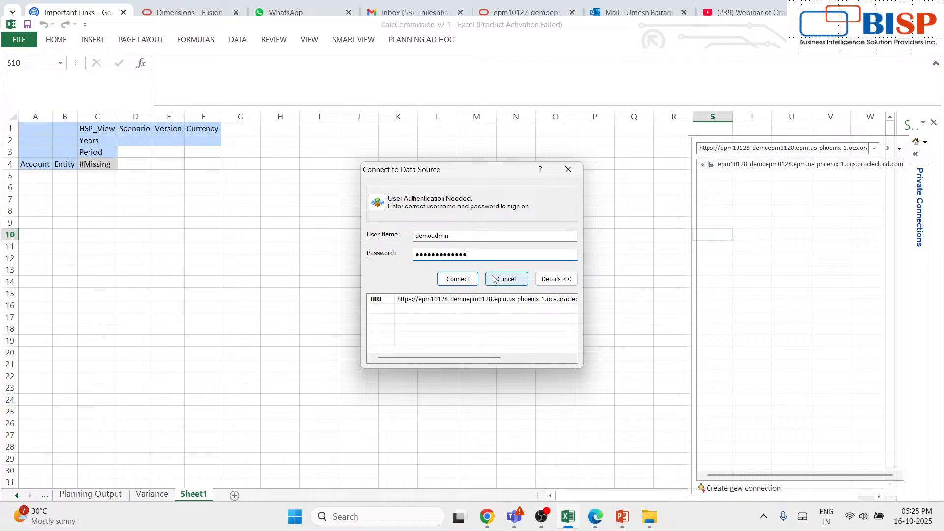
- Cancel the sign-in to the epm10128 data source and dismiss the logon and provider errors
{"action": "left_click", "coordinate": [493, 278]}
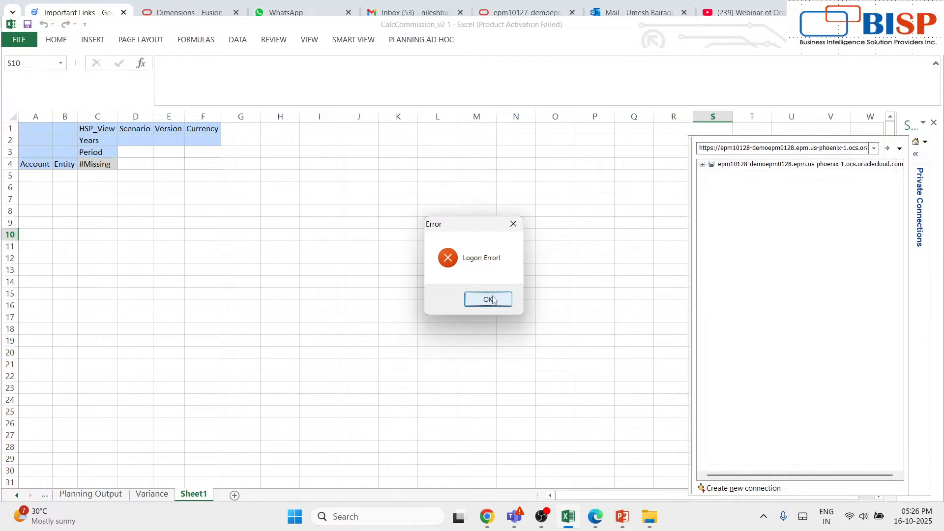
{"action": "left_click", "coordinate": [492, 299]}
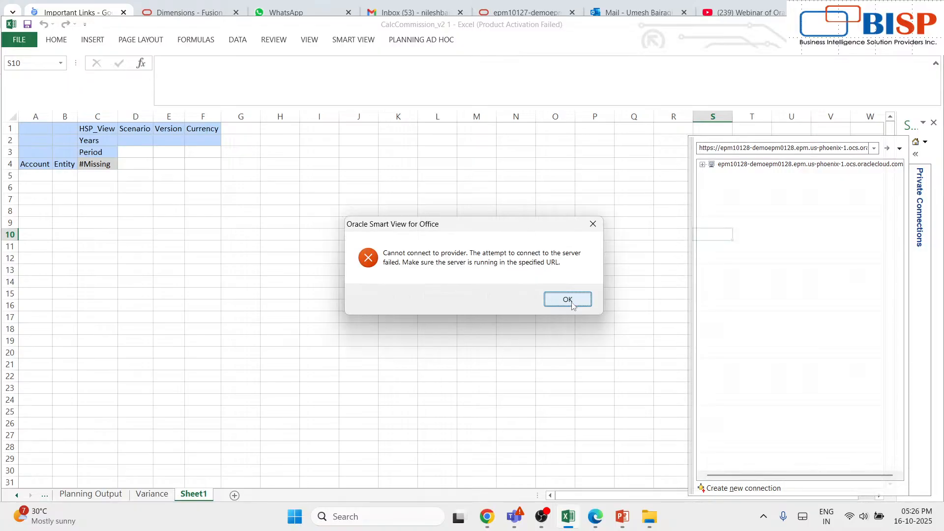
{"action": "left_click", "coordinate": [568, 299]}
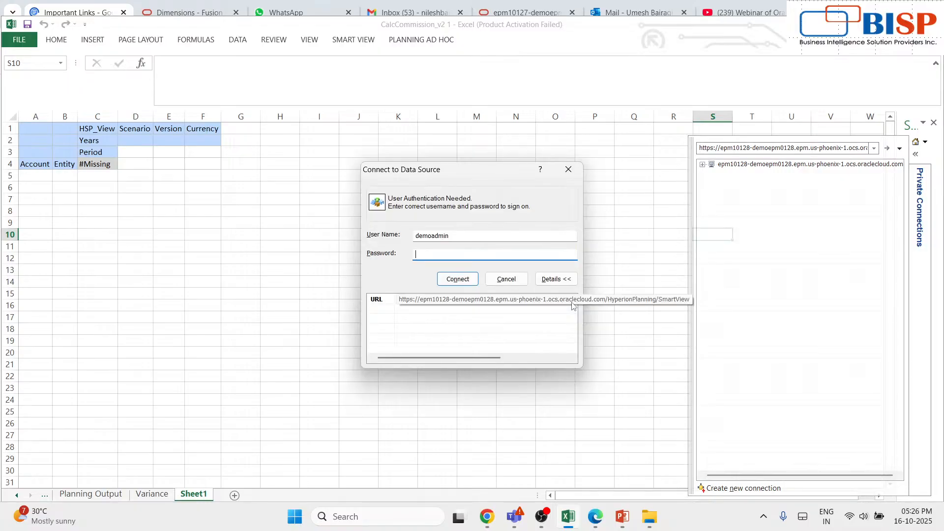
{"action": "left_click", "coordinate": [568, 169]}
- Try to locate the worksheet's connection from the private connections options
{"action": "left_click", "coordinate": [899, 148]}
{"action": "mouse_move", "coordinate": [830, 196]}
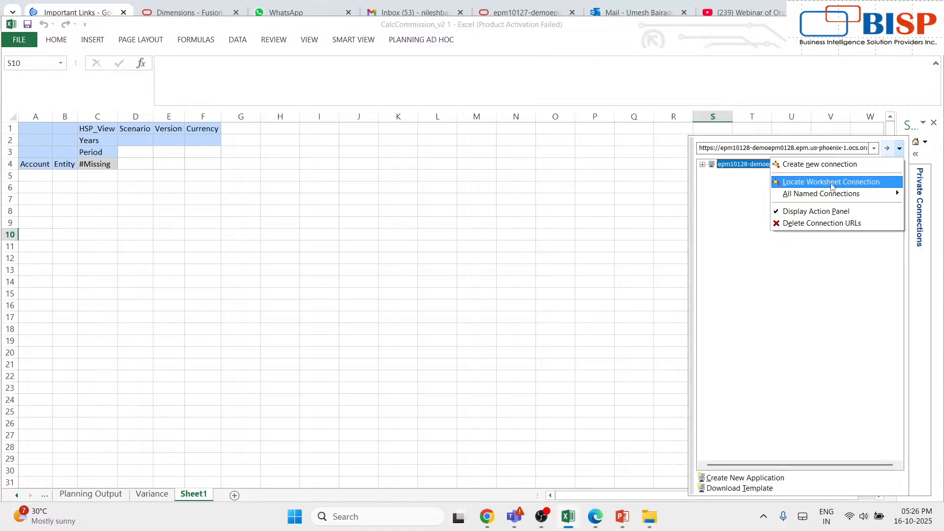
{"action": "left_click", "coordinate": [818, 181]}
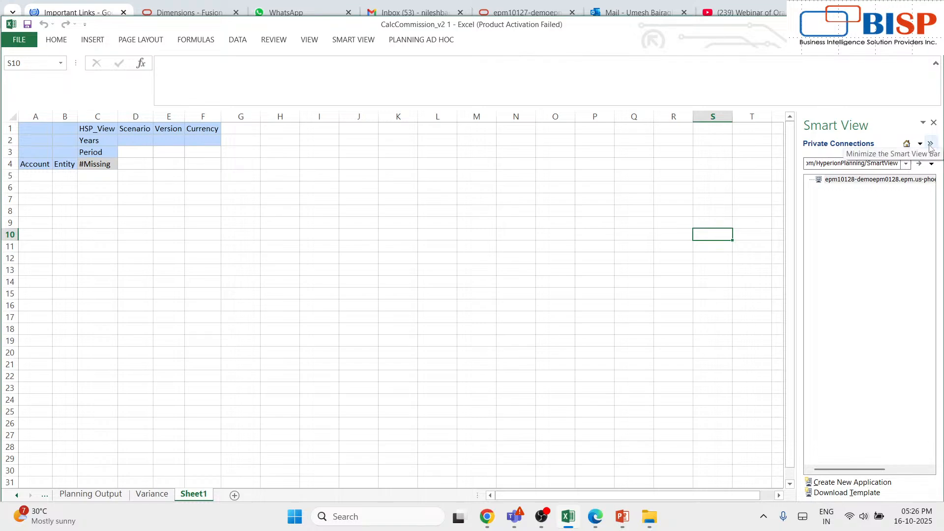
- Try to connect to the shared connections from Smart View Home, and close the options dialog without changes
{"action": "left_click", "coordinate": [913, 145]}
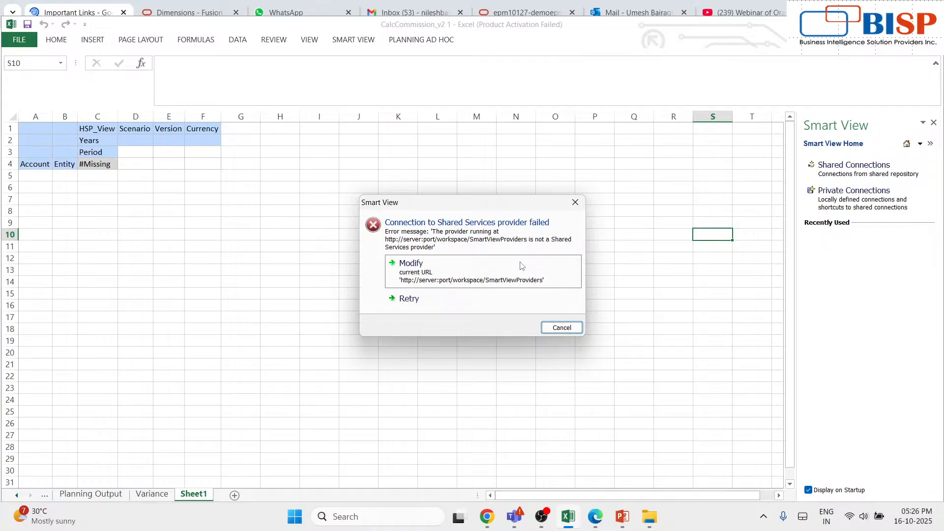
{"action": "left_click", "coordinate": [521, 266]}
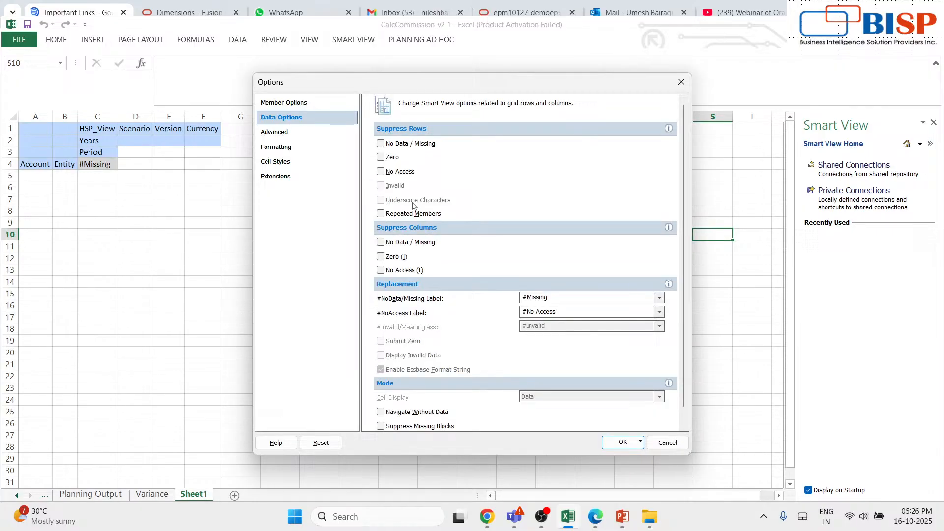
{"action": "left_click", "coordinate": [679, 82]}
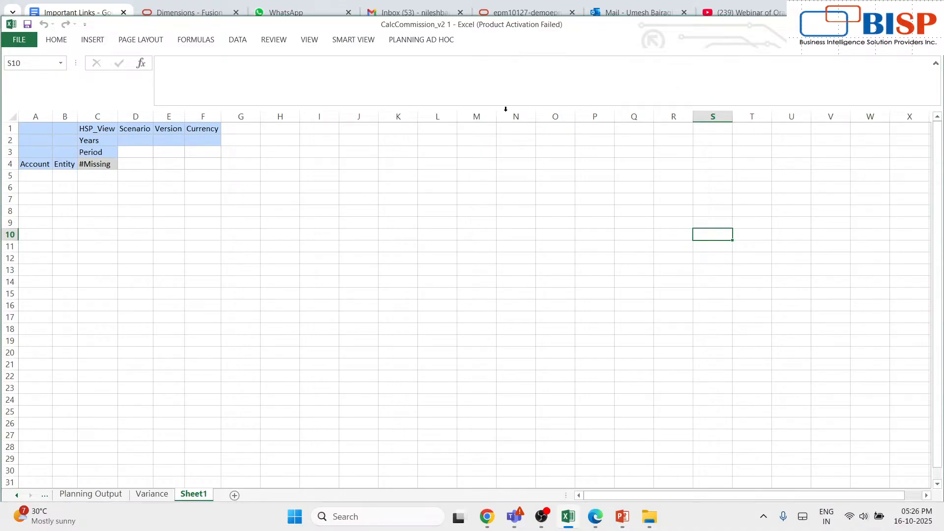
- Refresh the worksheet's Smart View data and reset the sheet to its default connection
{"action": "left_click", "coordinate": [353, 40]}
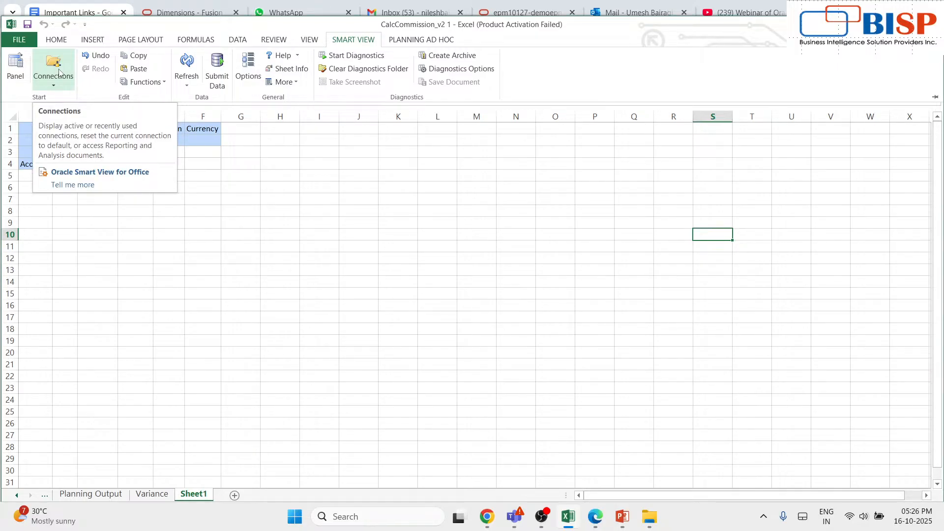
{"action": "left_click", "coordinate": [184, 63]}
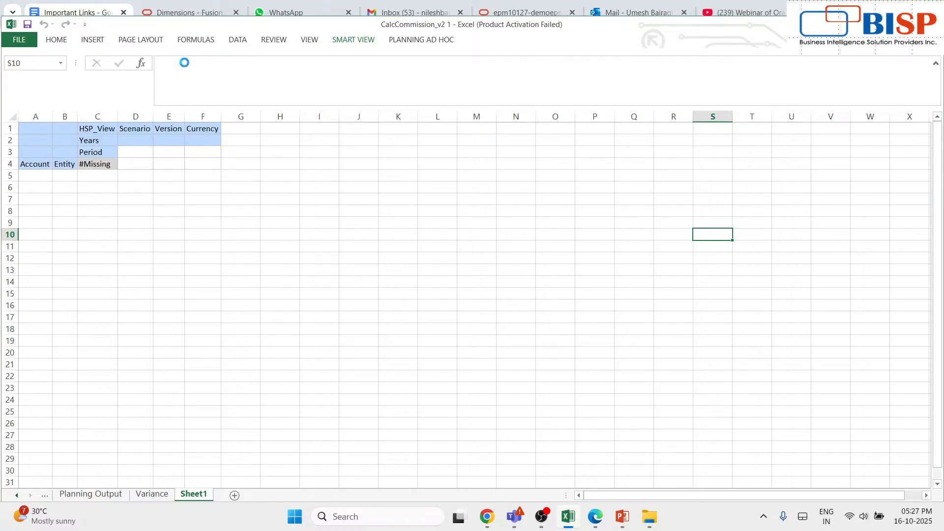
{"action": "left_click", "coordinate": [359, 40]}
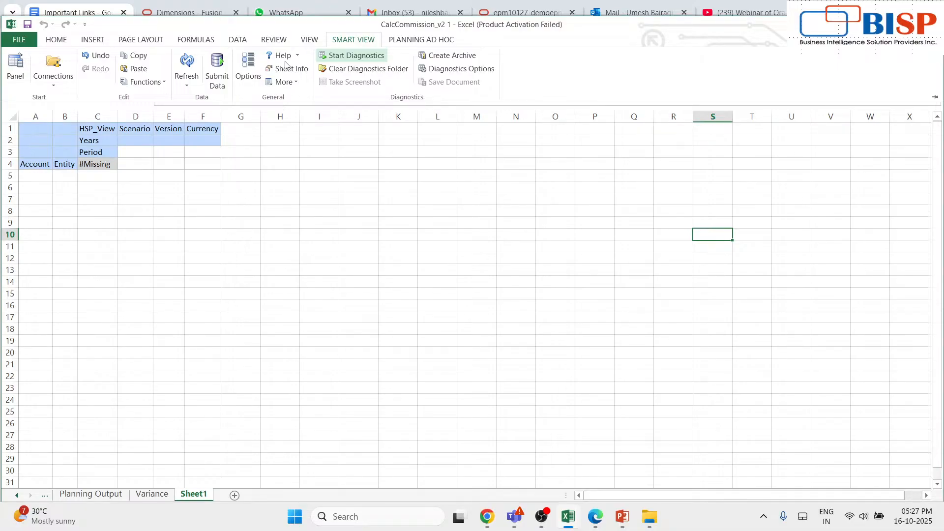
{"action": "left_click", "coordinate": [53, 74]}
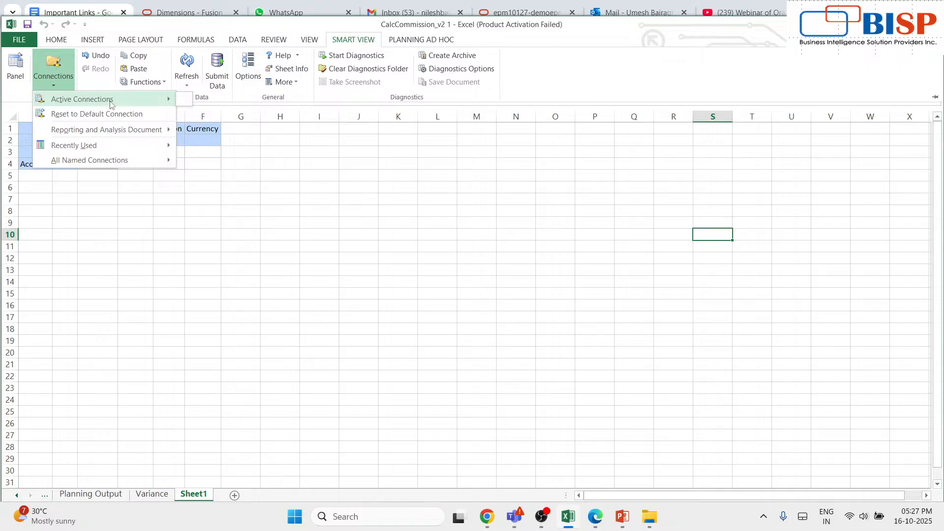
{"action": "mouse_move", "coordinate": [168, 102]}
{"action": "left_click", "coordinate": [62, 112]}
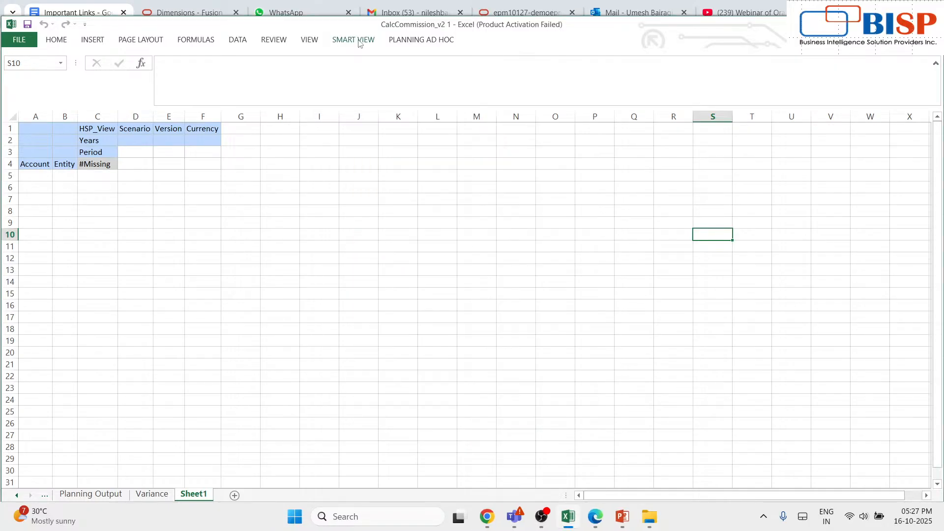
- Check the epm10128 server entry in the private connections, and close the Smart View pane
{"action": "left_click", "coordinate": [353, 40]}
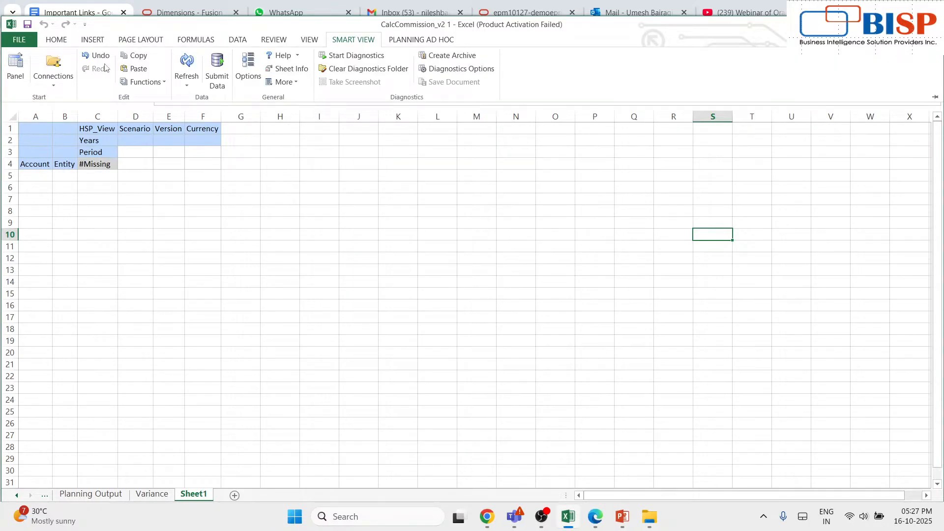
{"action": "left_click", "coordinate": [73, 72]}
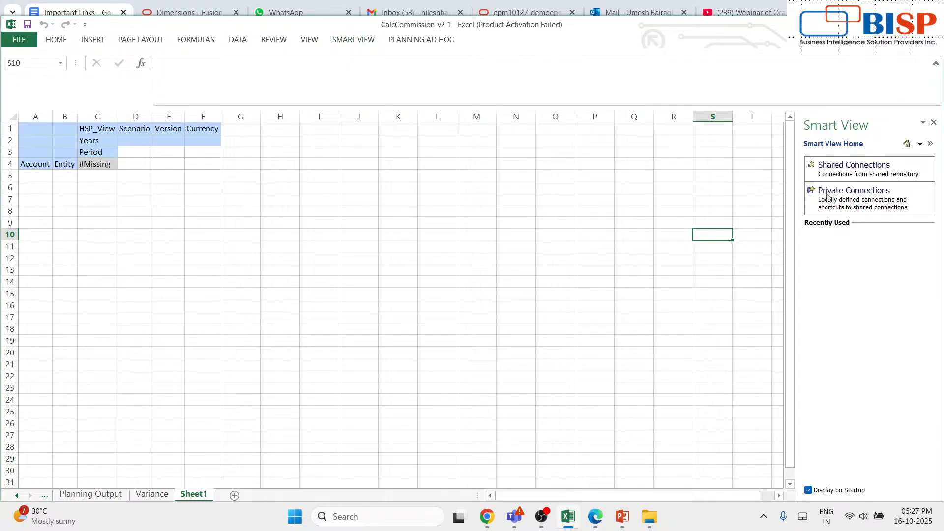
{"action": "left_click", "coordinate": [828, 195]}
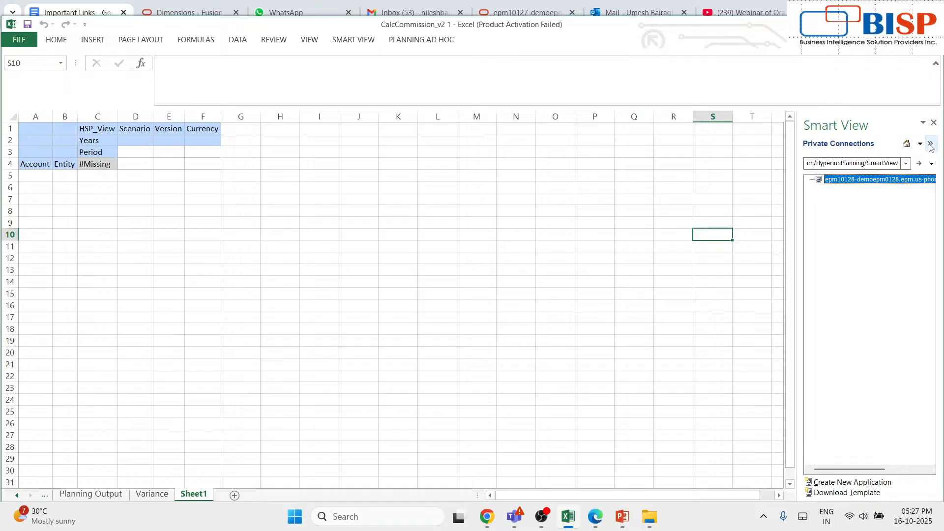
{"action": "left_click", "coordinate": [934, 122]}
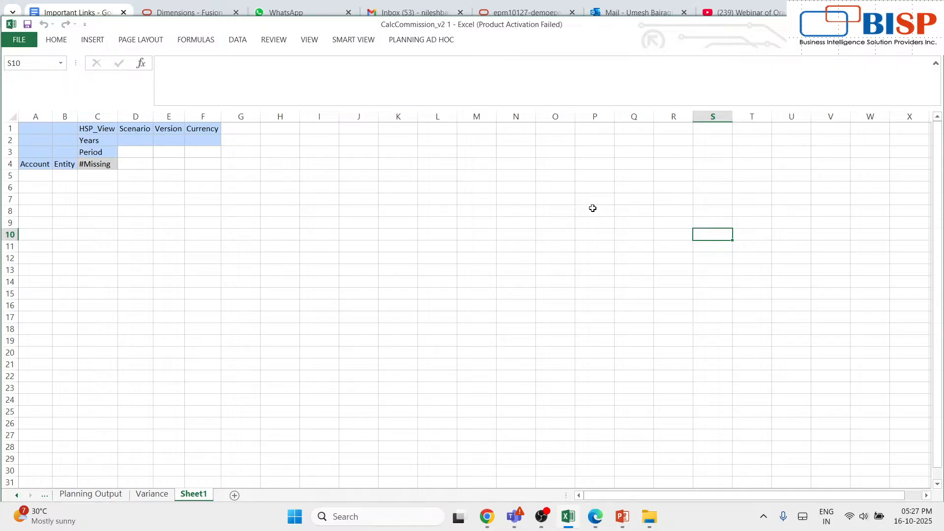
- Close the CalcCommission_v2 1 workbook without saving, and restart Excel with a new blank workbook
{"action": "left_click", "coordinate": [932, 24]}
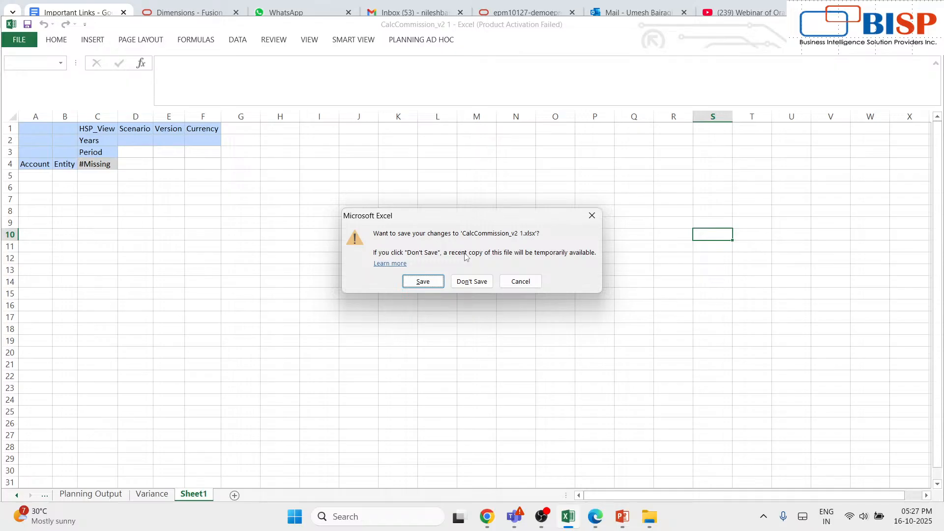
{"action": "left_click", "coordinate": [472, 281]}
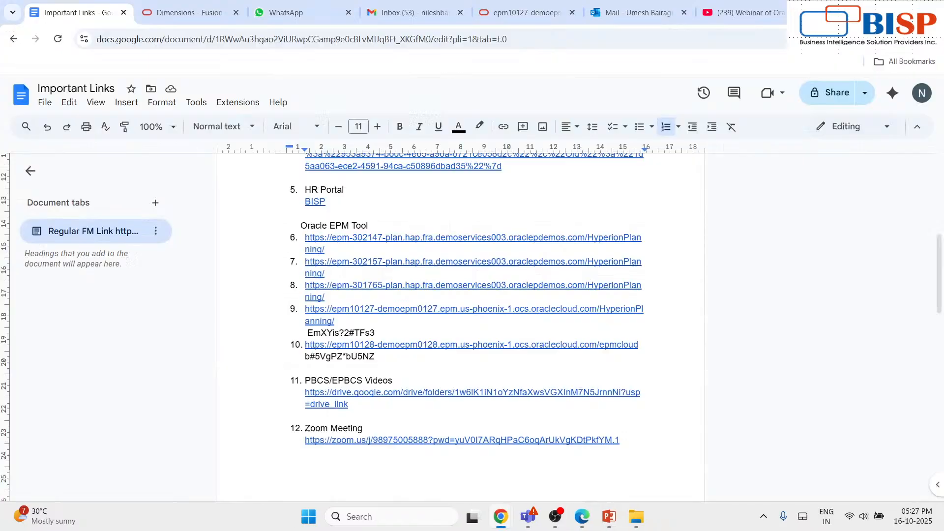
{"action": "key", "text": "super+d"}
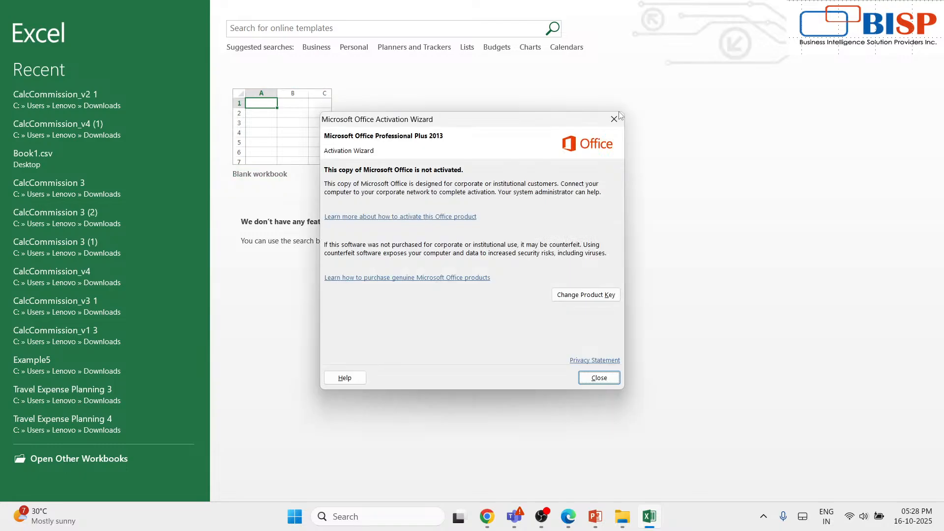
{"action": "left_click", "coordinate": [614, 119]}
{"action": "left_click", "coordinate": [279, 118]}
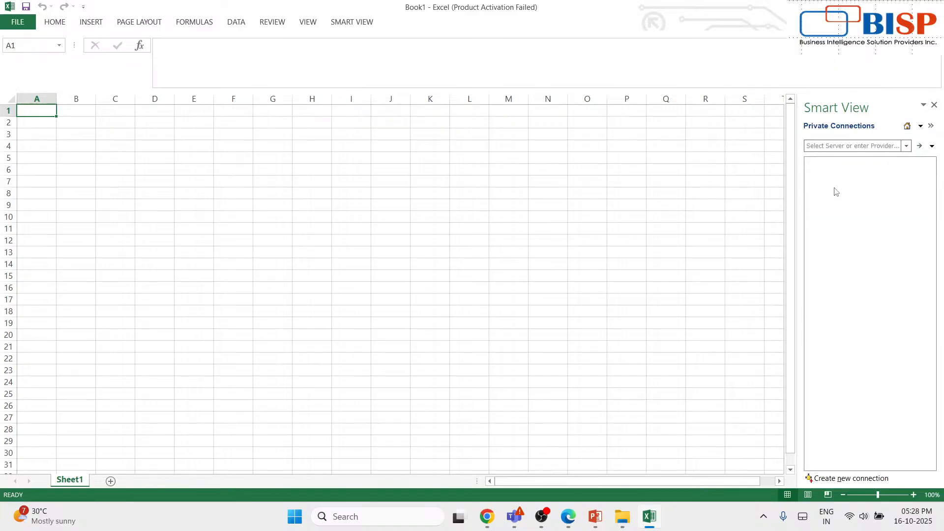
- Connect the private connections to the epm10128 HyperionPlanning/SmartView quick connect URL
{"action": "left_click", "coordinate": [906, 146]}
{"action": "scroll", "coordinate": [787, 217], "scroll_direction": "down", "scroll_amount": 6}
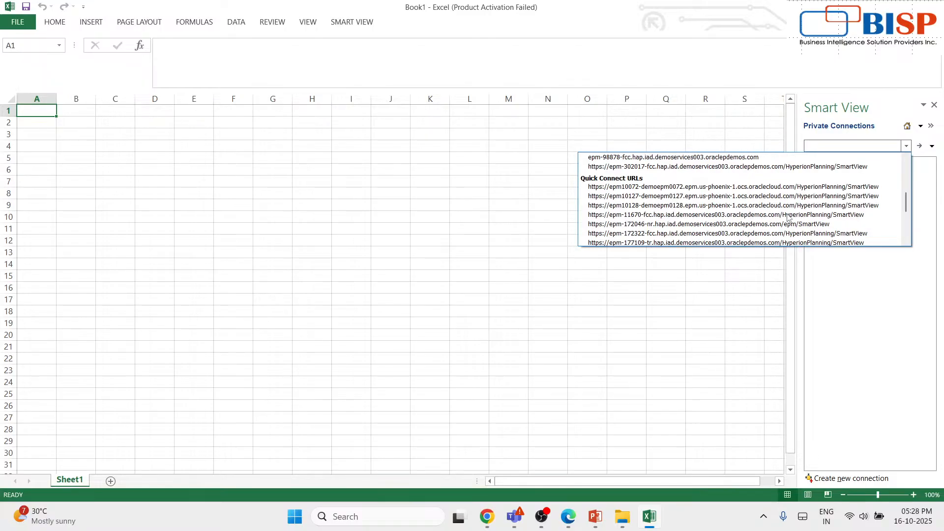
{"action": "left_click", "coordinate": [756, 206]}
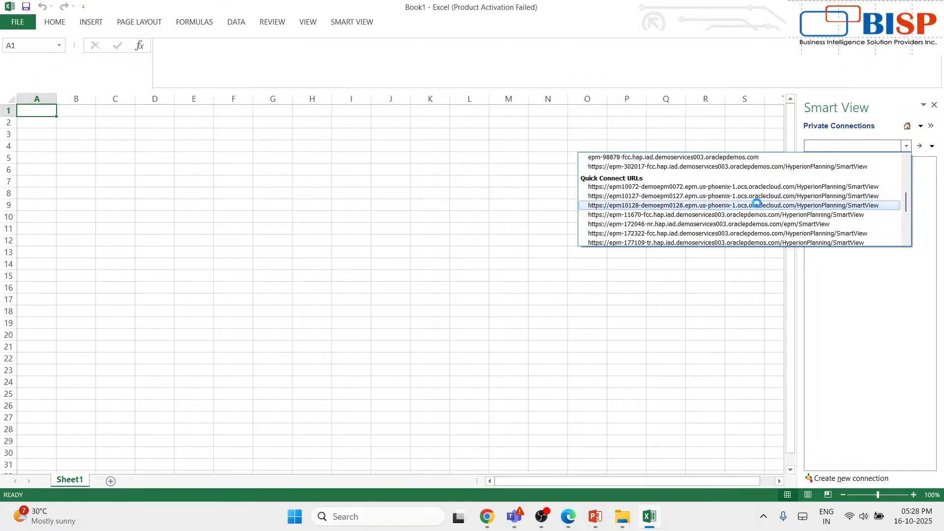
{"action": "left_click", "coordinate": [519, 300]}
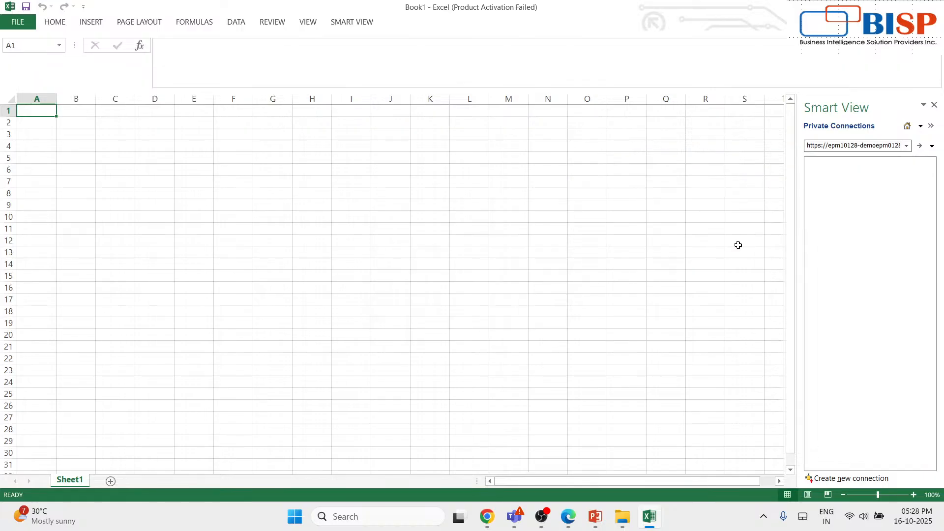
{"action": "left_click", "coordinate": [920, 146]}
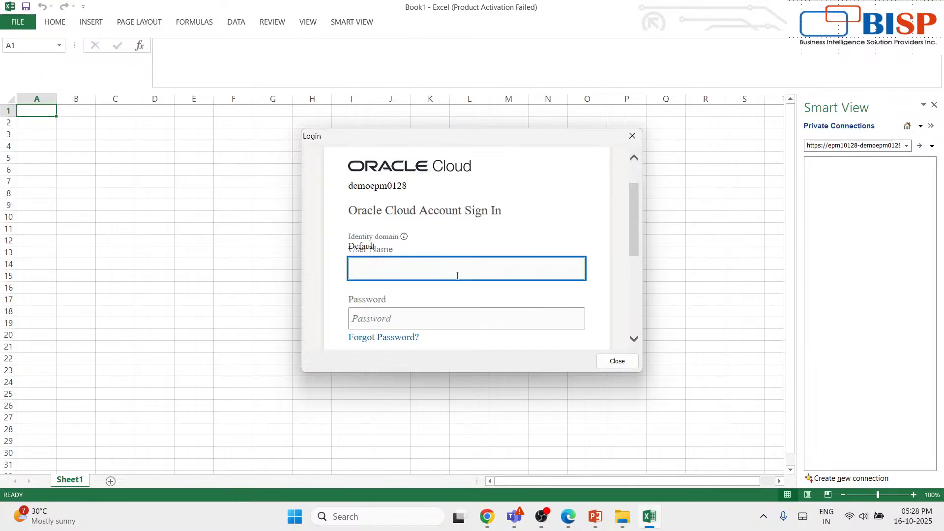
- Sign in to the Oracle Cloud account with the administrator user name and the account password pasted from the clipboard history
{"action": "type", "text": "demoadmin"}
{"action": "left_click", "coordinate": [419, 318]}
{"action": "key", "text": "super+v"}
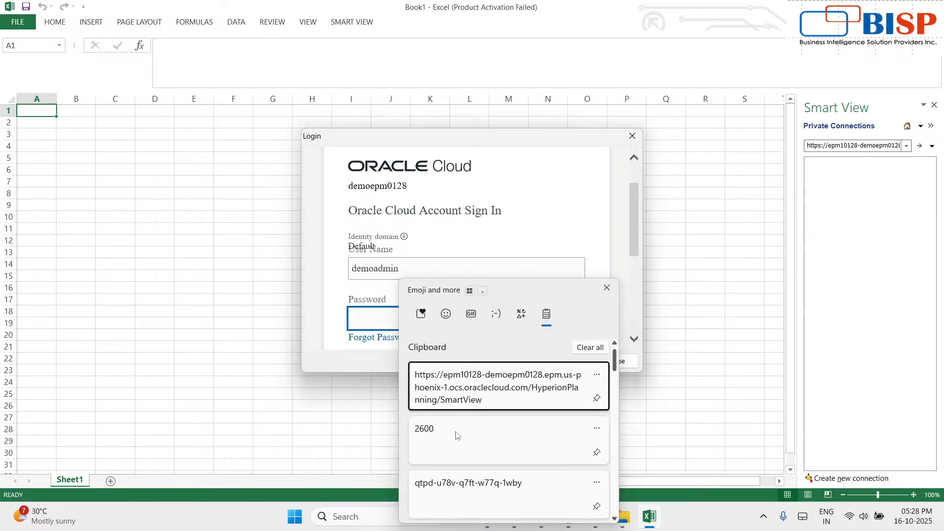
{"action": "scroll", "coordinate": [456, 434], "scroll_direction": "down", "scroll_amount": 1}
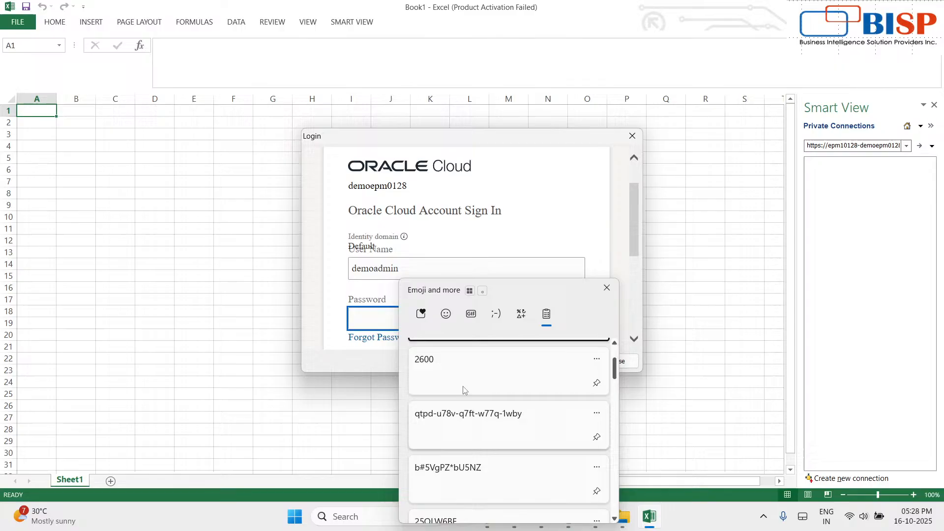
{"action": "left_click", "coordinate": [459, 469]}
{"action": "scroll", "coordinate": [544, 340], "scroll_direction": "down", "scroll_amount": 2}
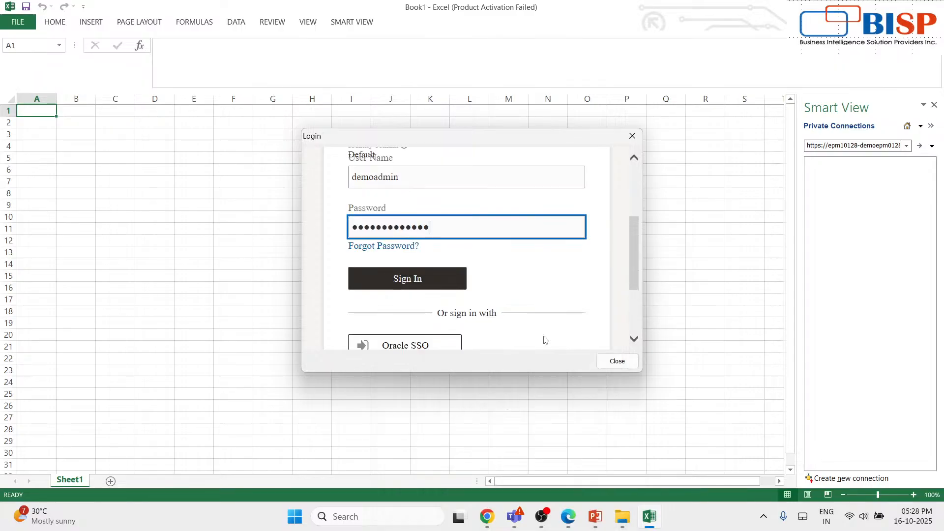
{"action": "left_click", "coordinate": [448, 283]}
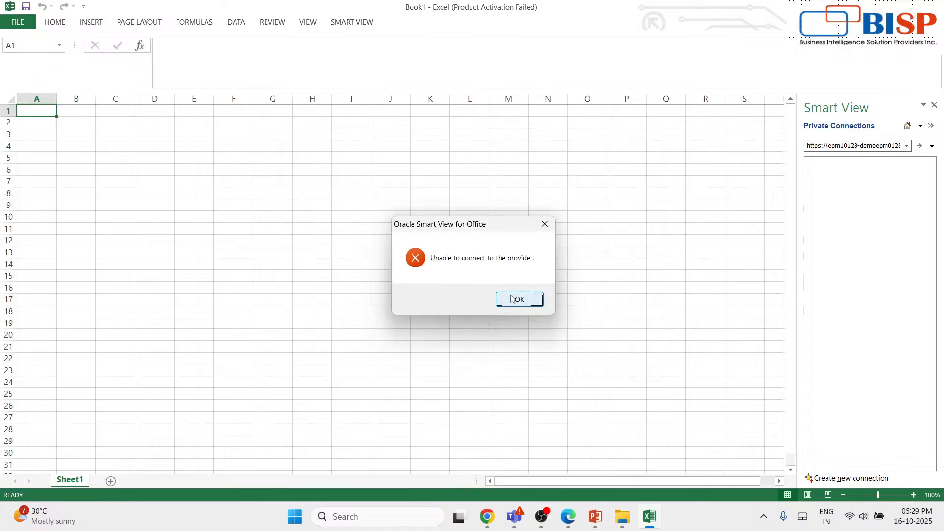
- Dismiss the provider error, retry the connection to epm10128, and expand the server's entry
{"action": "left_click", "coordinate": [512, 298]}
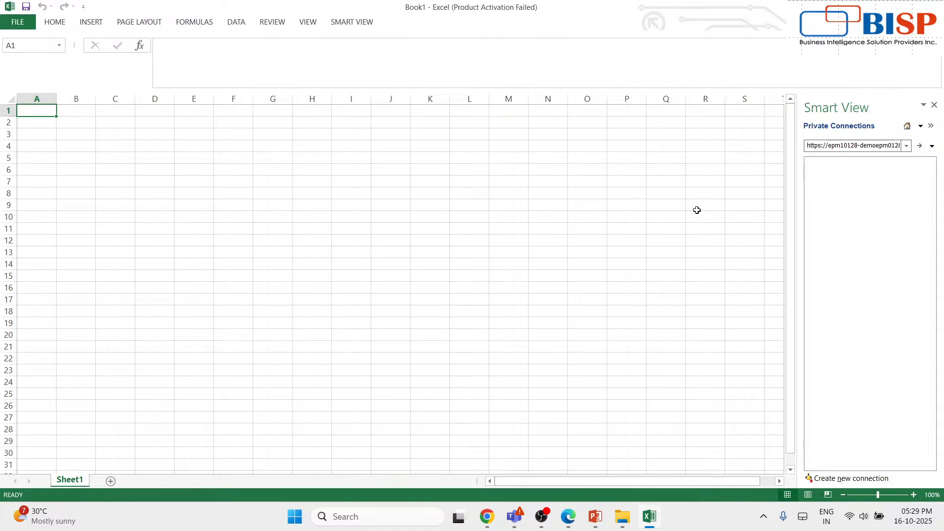
{"action": "left_click", "coordinate": [919, 146]}
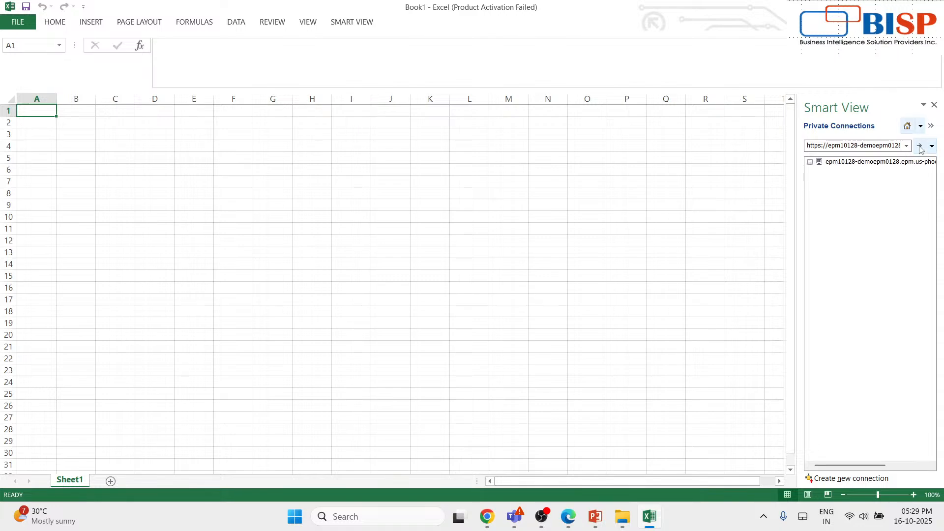
{"action": "left_click", "coordinate": [811, 163]}
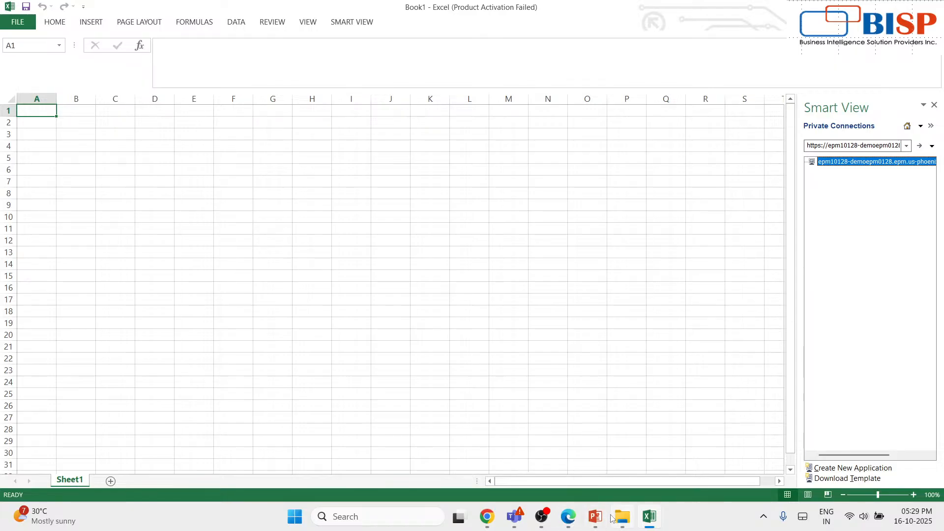
- Switch to Chrome, check the Calculate interest rule in Calculation Manager, and reload the Vision Dimensions page
{"action": "mouse_move", "coordinate": [487, 517]}
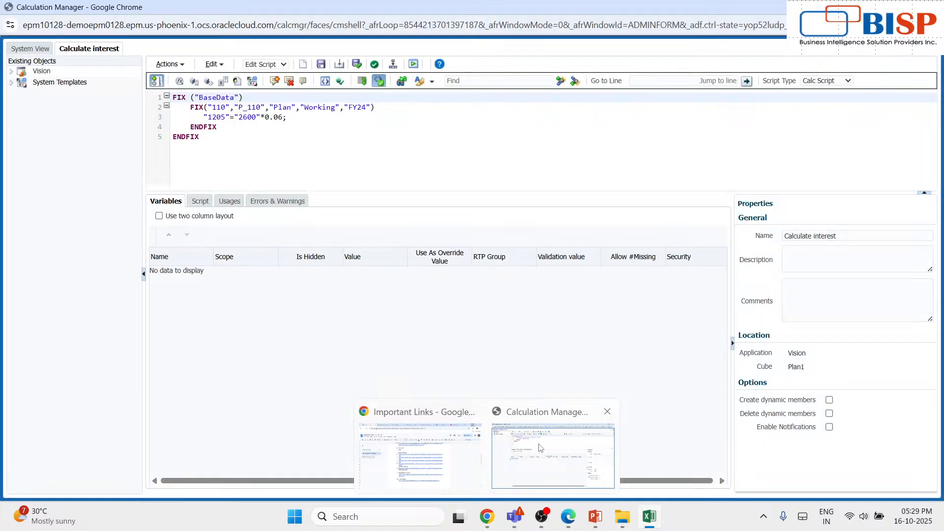
{"action": "left_click", "coordinate": [539, 447]}
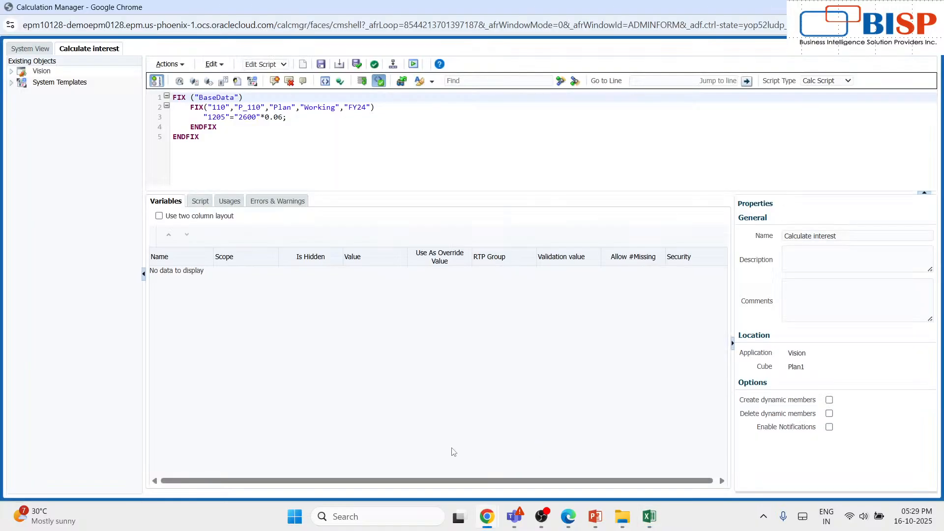
{"action": "mouse_move", "coordinate": [487, 516]}
{"action": "left_click", "coordinate": [426, 438]}
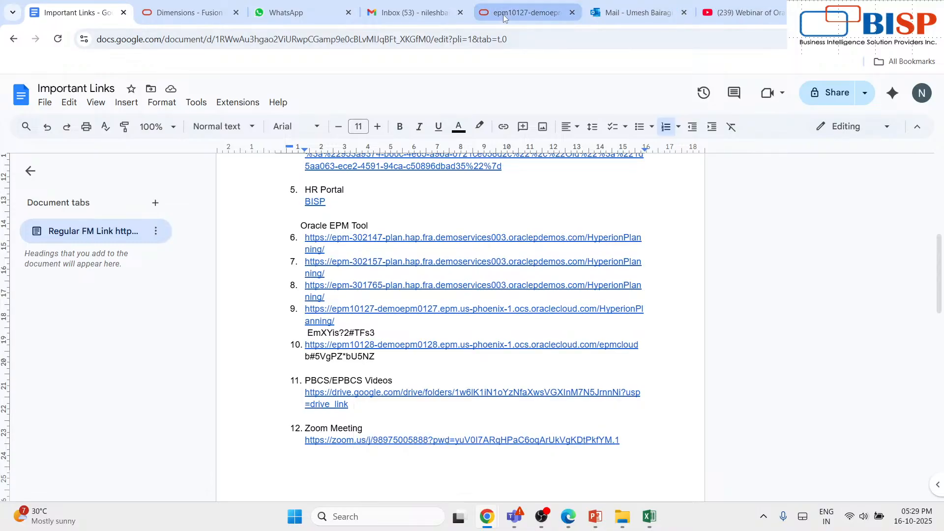
{"action": "left_click", "coordinate": [189, 12]}
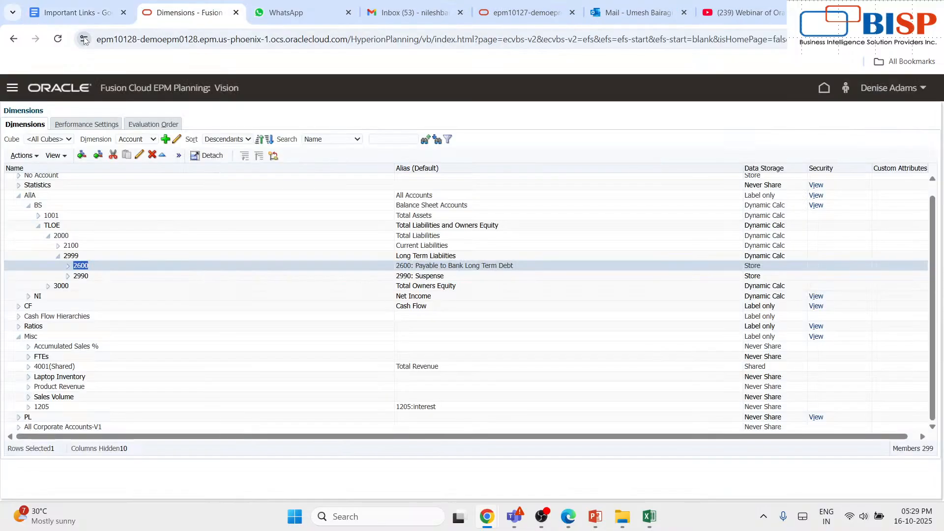
{"action": "left_click", "coordinate": [57, 40]}
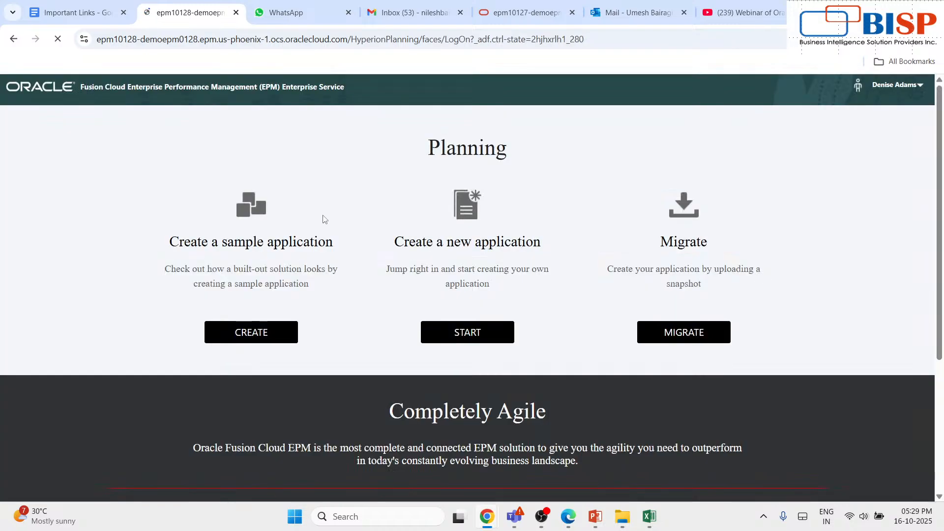
- Check Smart View in Excel, return to Chrome, start creating the sample Planning application, and reload the page with form resubmission
{"action": "left_click", "coordinate": [649, 517]}
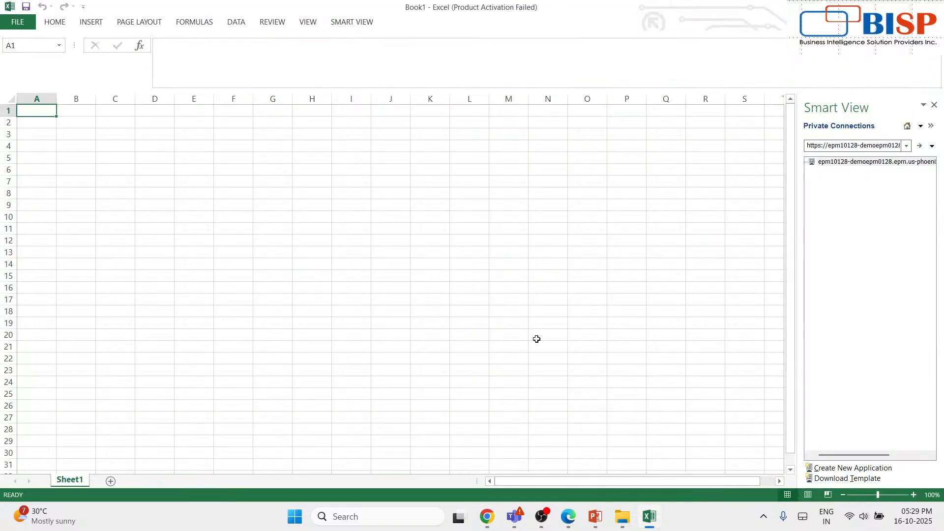
{"action": "mouse_move", "coordinate": [487, 516]}
{"action": "mouse_move", "coordinate": [447, 454]}
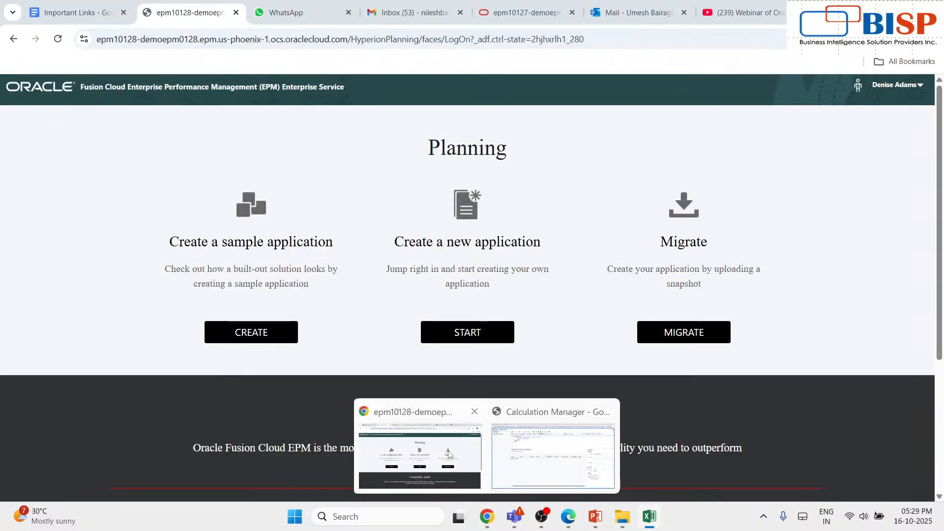
{"action": "left_click", "coordinate": [271, 333]}
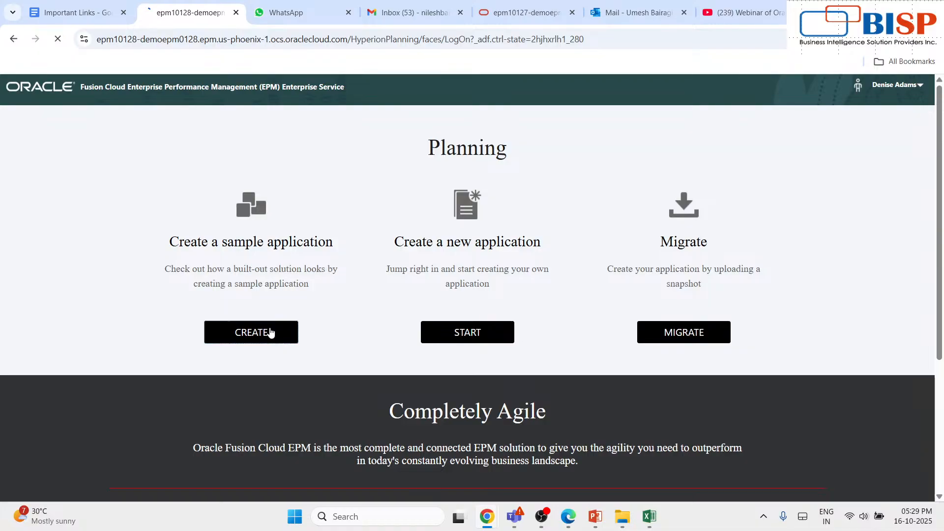
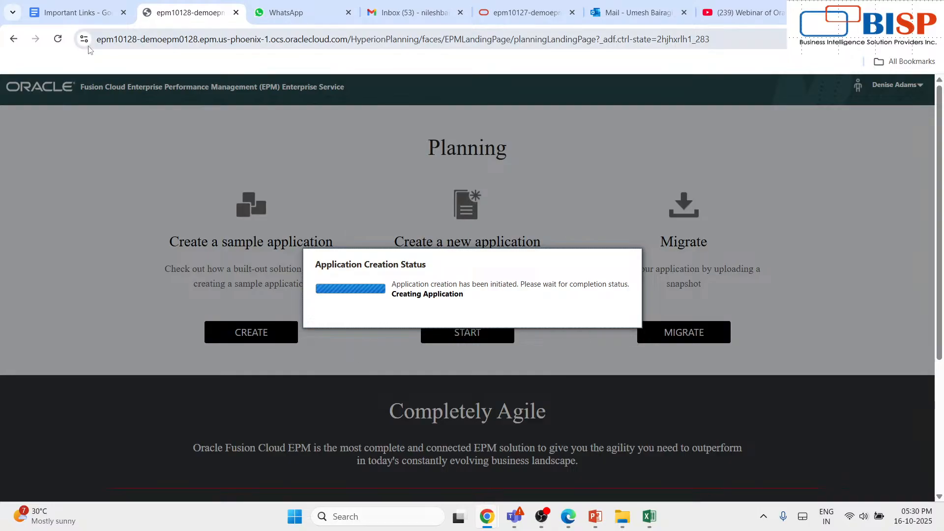
{"action": "left_click", "coordinate": [57, 39]}
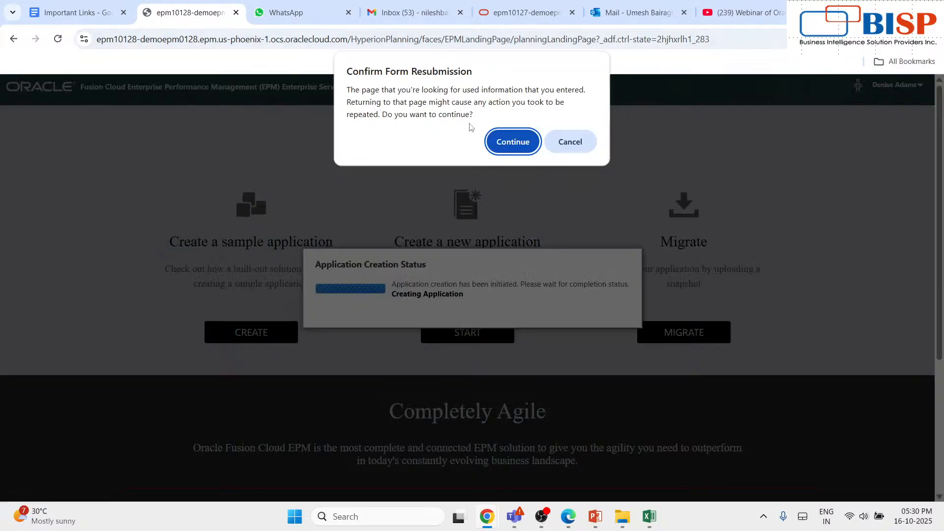
{"action": "left_click", "coordinate": [509, 142]}
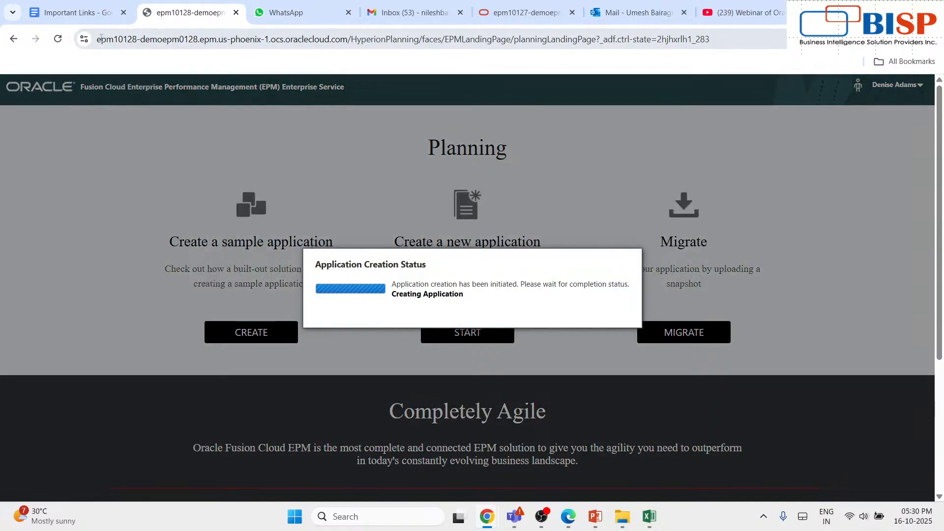
- Open the epm10128 base address ending in /HyperionPlanning/ in a new browser tab
{"action": "left_click", "coordinate": [96, 41]}
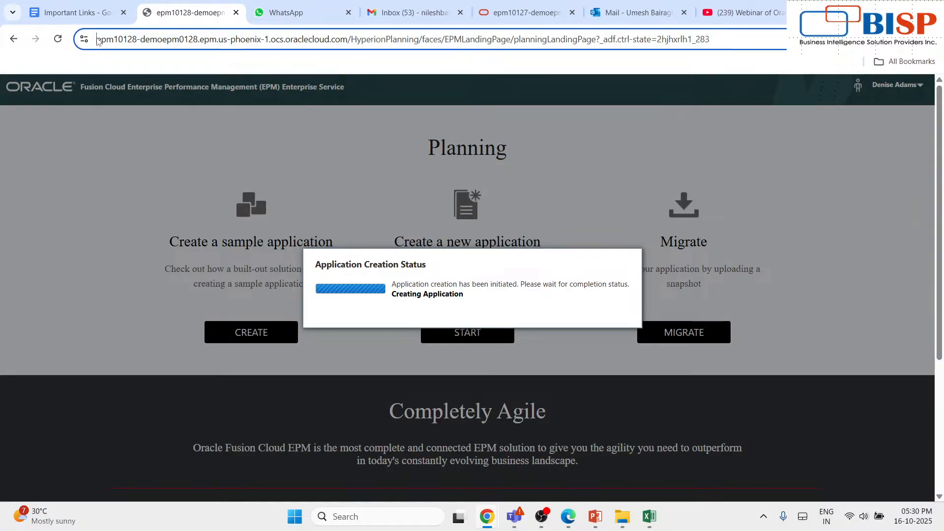
{"action": "left_click_drag", "start_coordinate": [97, 40], "coordinate": [422, 44]}
{"action": "key", "text": "ctrl+c"}
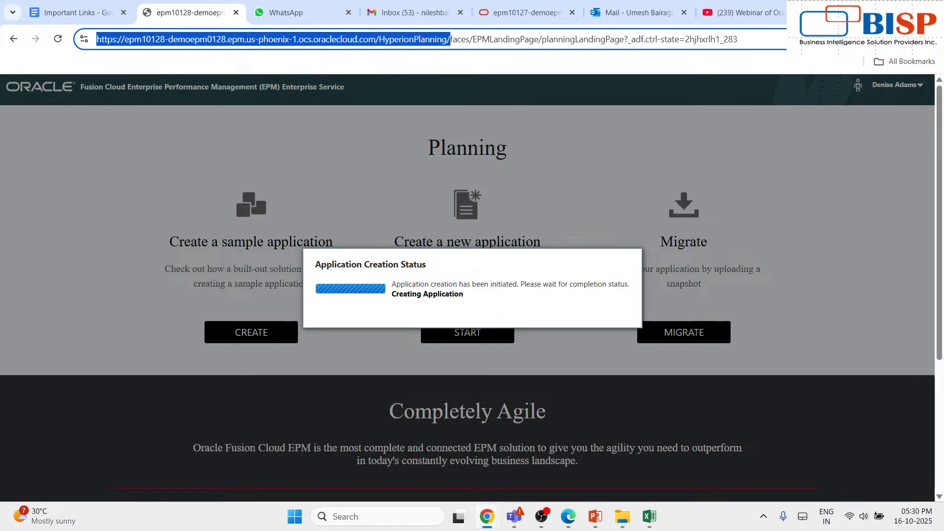
{"action": "key", "text": "ctrl+t"}
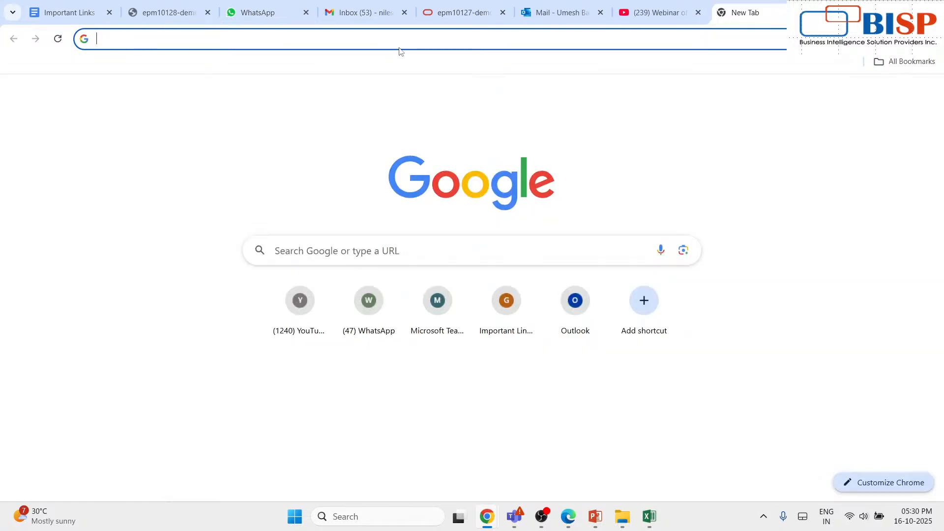
{"action": "key", "text": "ctrl+v"}
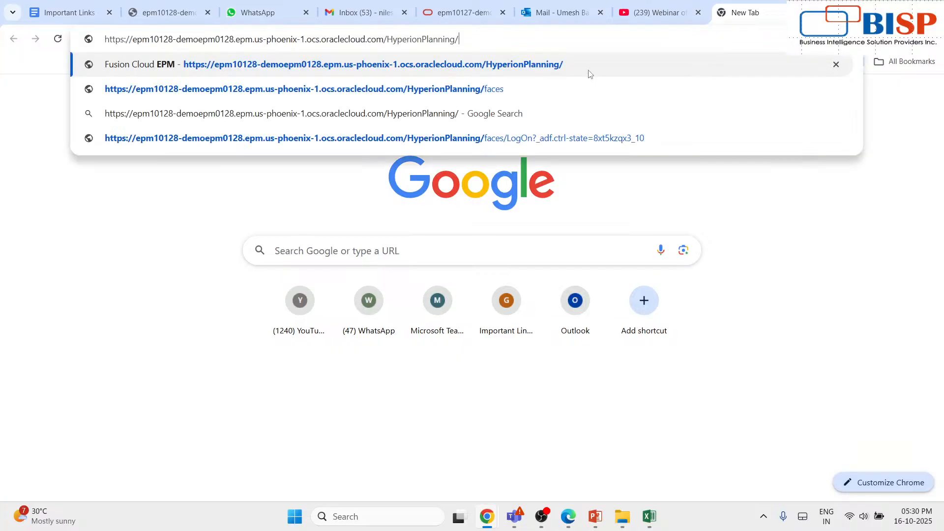
{"action": "key", "text": "Return"}
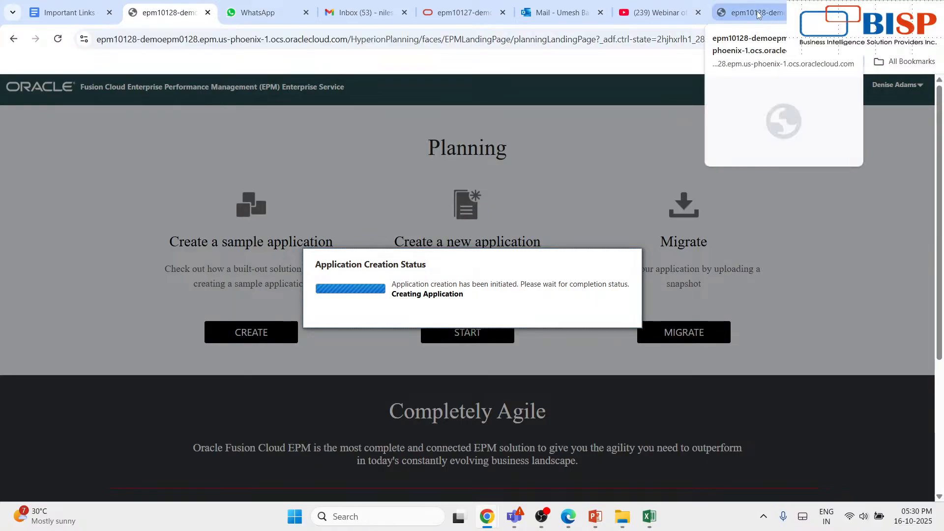
- Reload both epm10128 tabs to check the application creation status, and close the extra tab
{"action": "left_click_drag", "start_coordinate": [756, 15], "coordinate": [657, 40]}
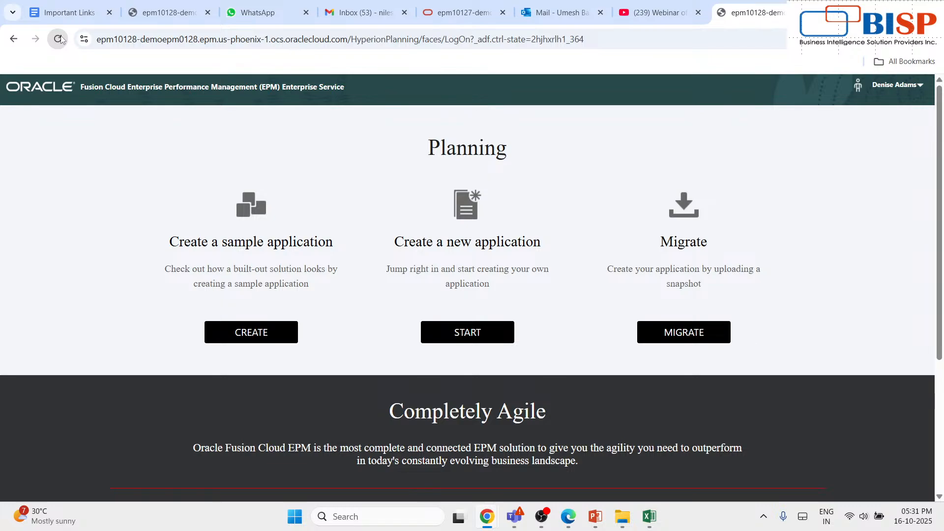
{"action": "left_click", "coordinate": [58, 39]}
{"action": "left_click", "coordinate": [58, 39]}
{"action": "left_click", "coordinate": [171, 11]}
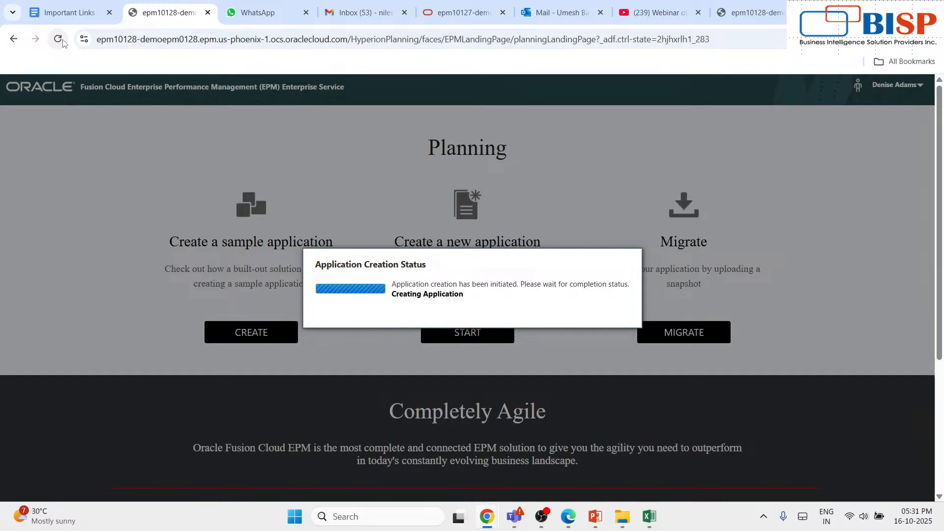
{"action": "left_click", "coordinate": [58, 40]}
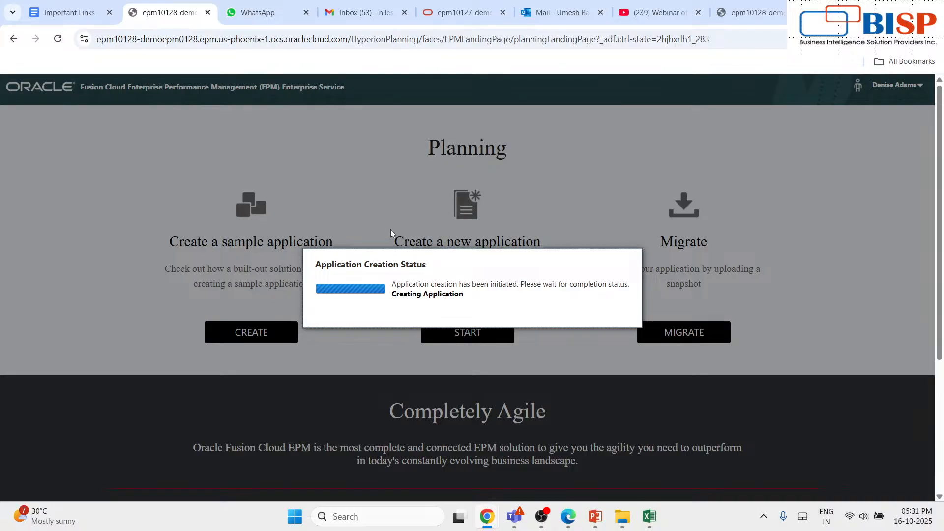
{"action": "left_click", "coordinate": [761, 6]}
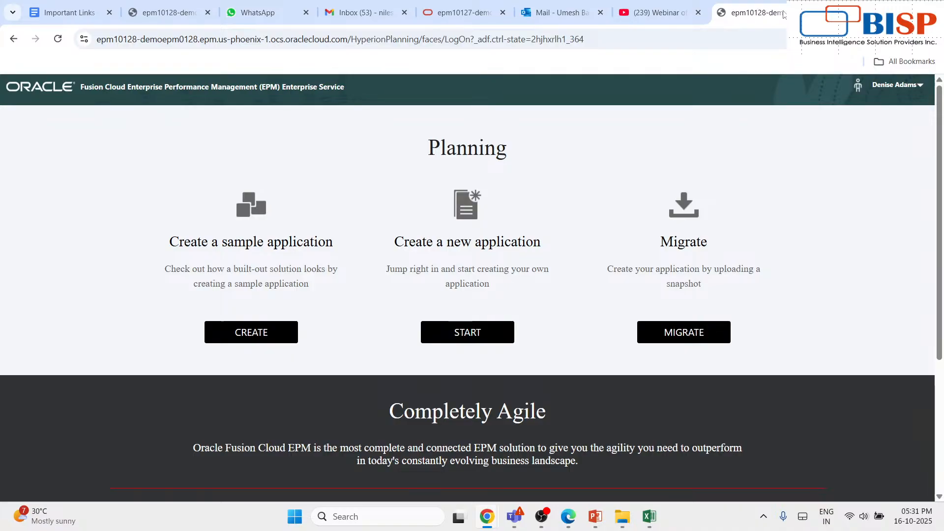
{"action": "key", "text": "F5"}
{"action": "left_click", "coordinate": [518, 141]}
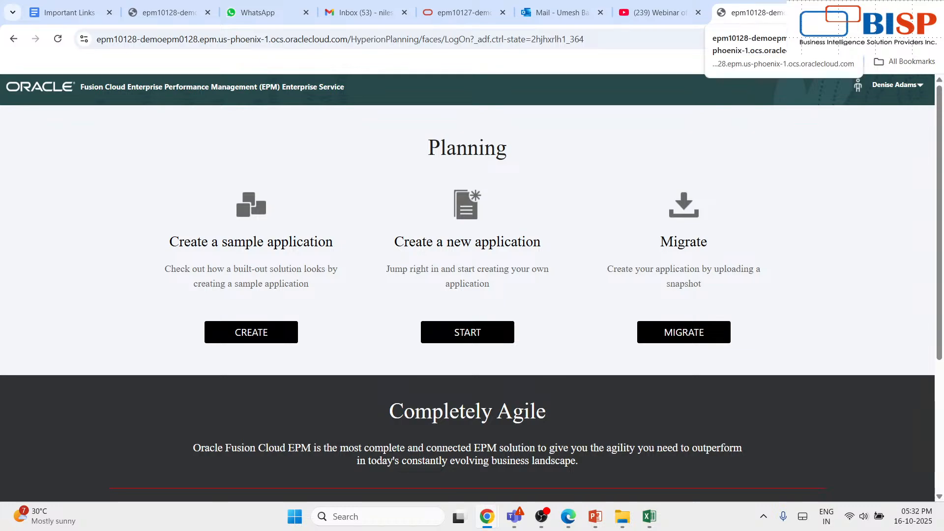
{"action": "left_click", "coordinate": [201, 17]}
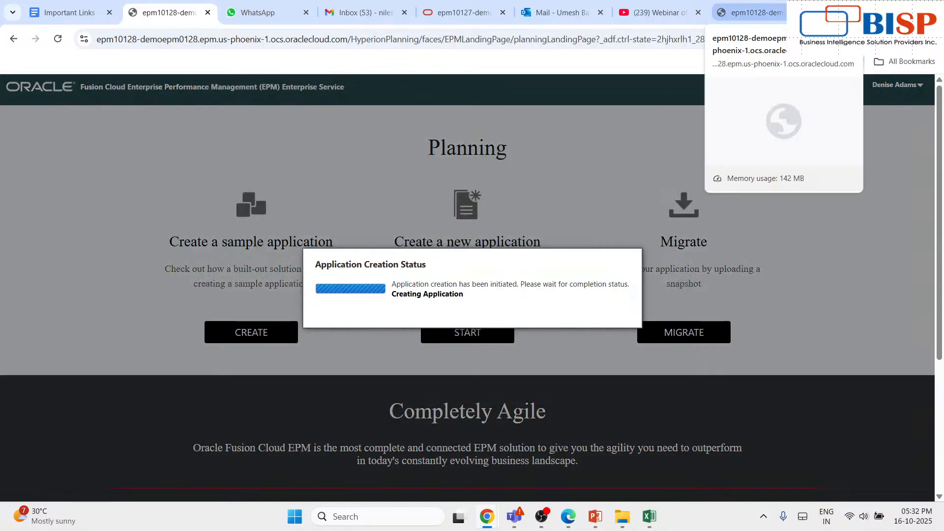
{"action": "left_click", "coordinate": [797, 13]}
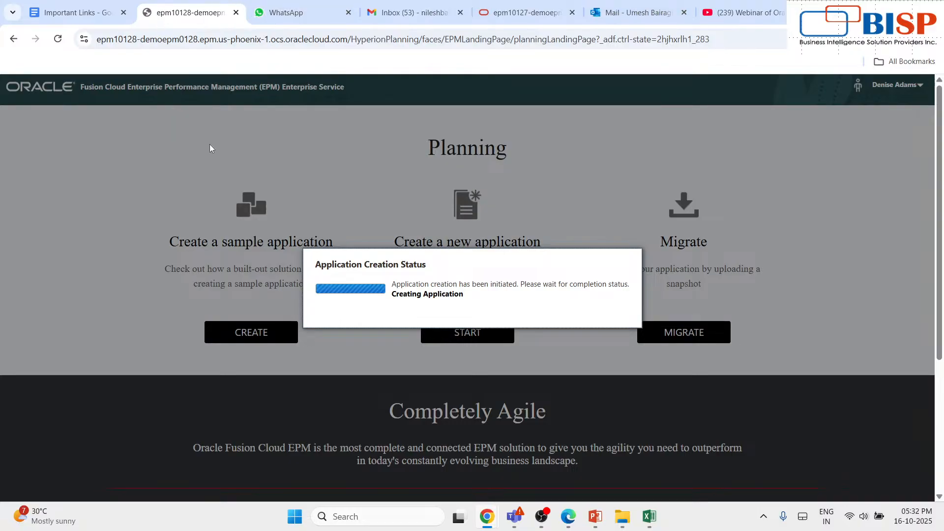
- Reload the Planning landing page with form resubmission and start the sample application creation again
{"action": "left_click", "coordinate": [53, 40]}
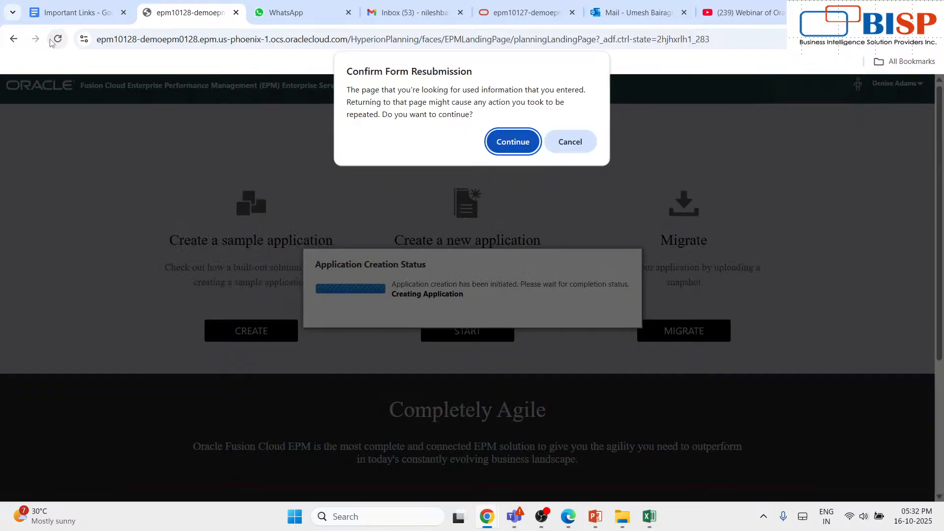
{"action": "left_click", "coordinate": [514, 143]}
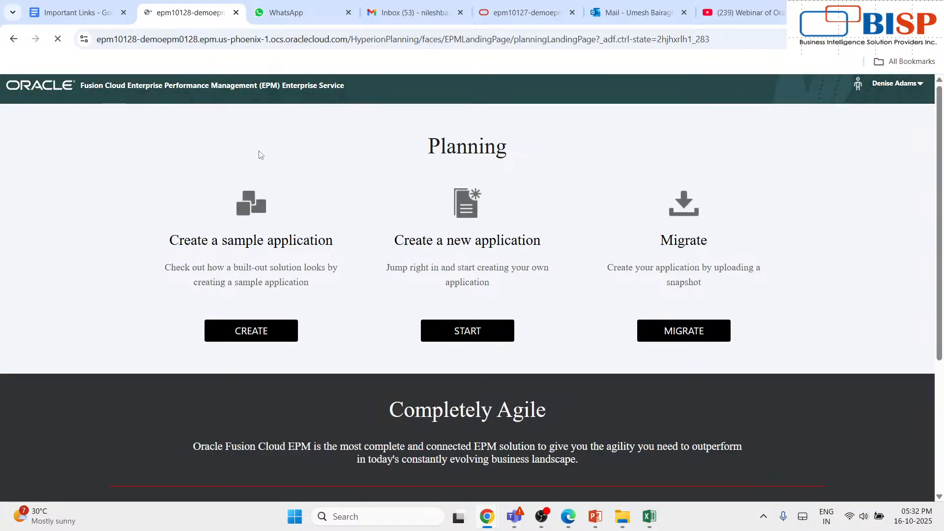
{"action": "left_click", "coordinate": [263, 331]}
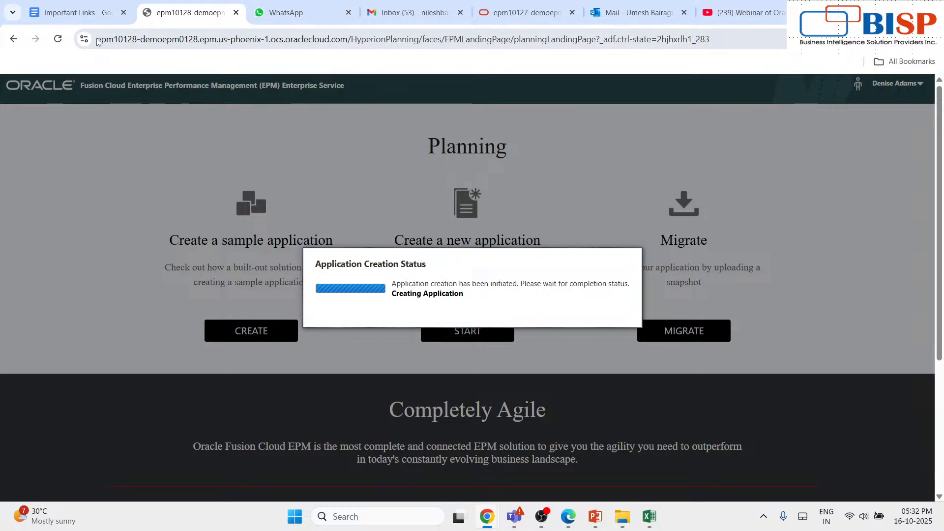
- Open the epm10128 address ending in /HyperionPlanning/faces/ in a new browser tab
{"action": "left_click_drag", "start_coordinate": [97, 41], "coordinate": [444, 107]}
{"action": "key", "text": "ctrl+c"}
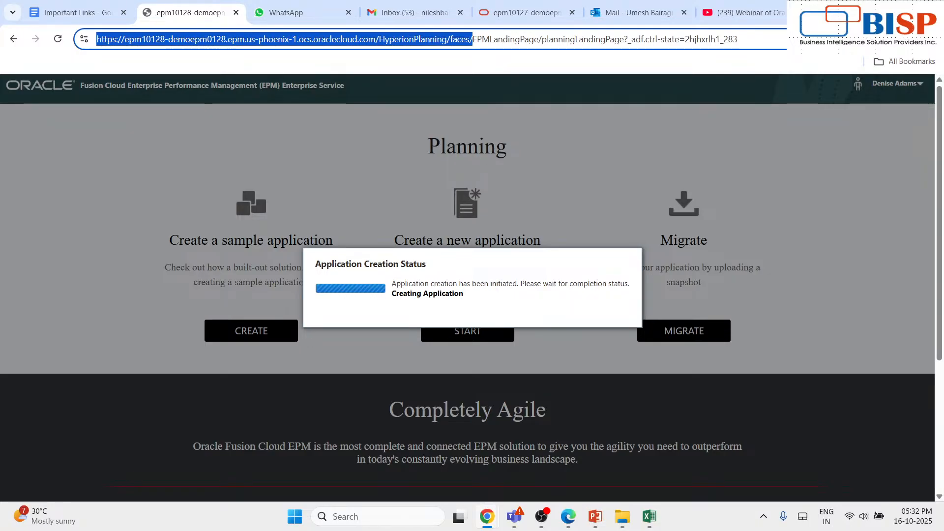
{"action": "key", "text": "ctrl+t"}
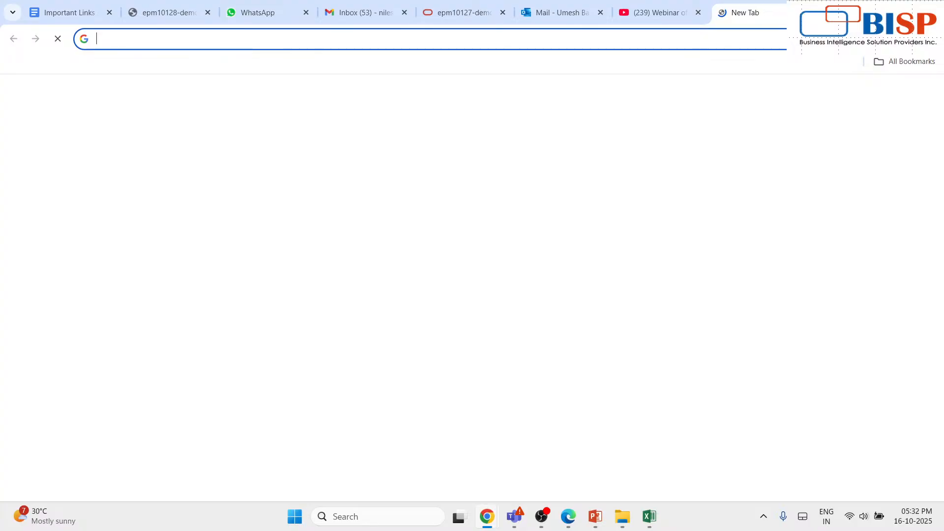
{"action": "left_click", "coordinate": [602, 37]}
{"action": "key", "text": "ctrl+v"}
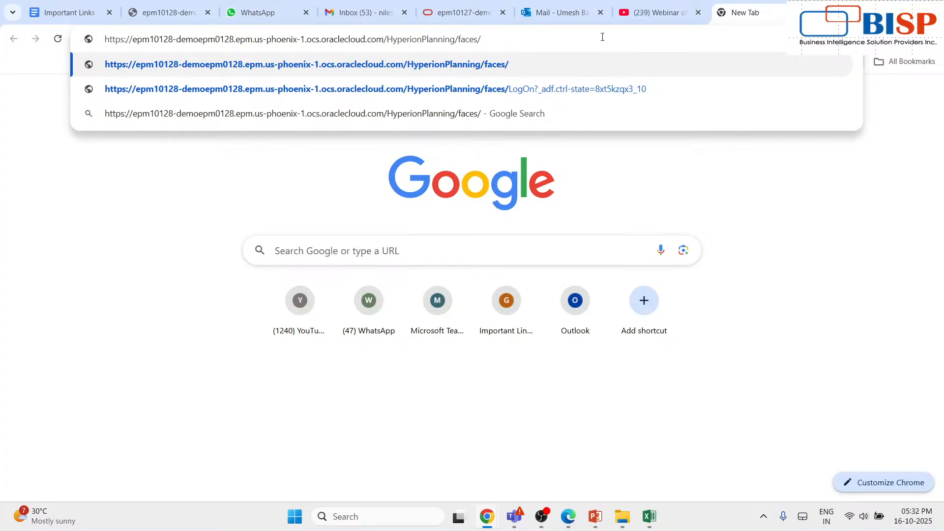
{"action": "key", "text": "Return"}
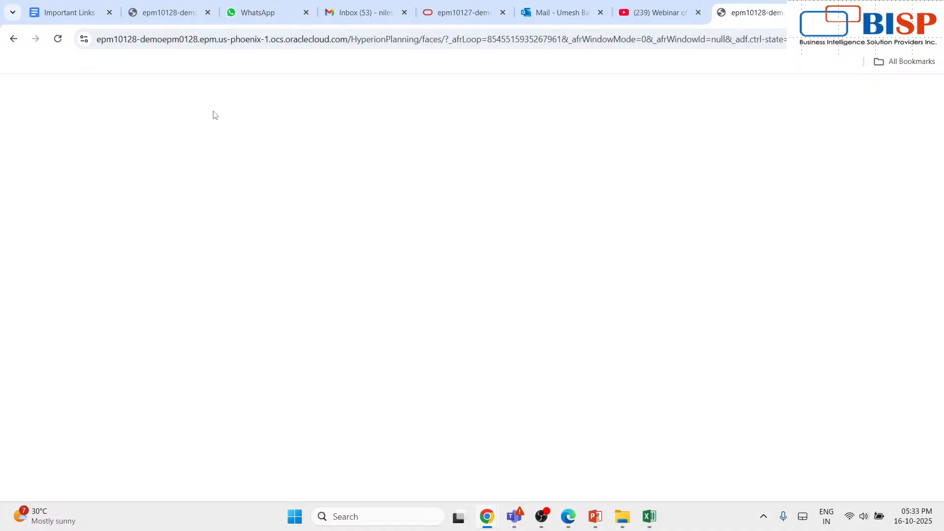
- Check the creation status in the original tab and reload the new epm10128 tab to load the Vision home page
{"action": "left_click", "coordinate": [176, 13]}
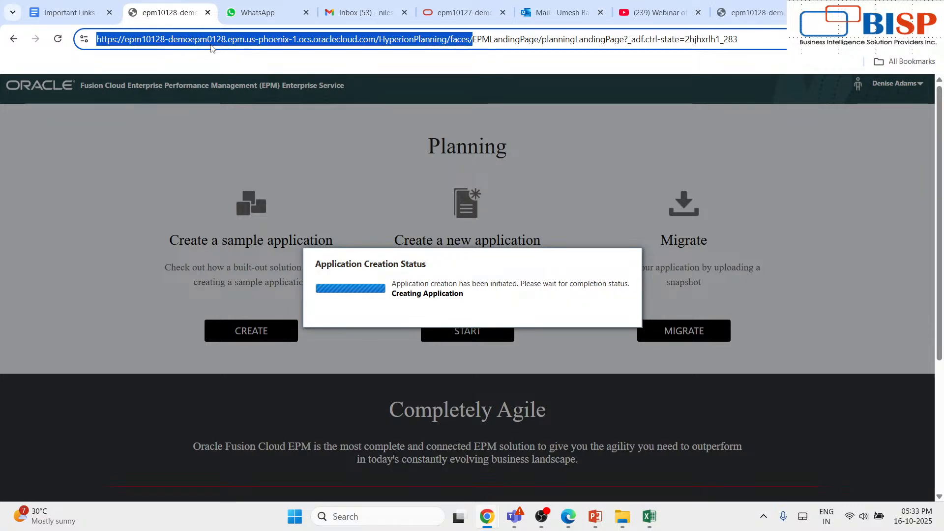
{"action": "left_click", "coordinate": [365, 216]}
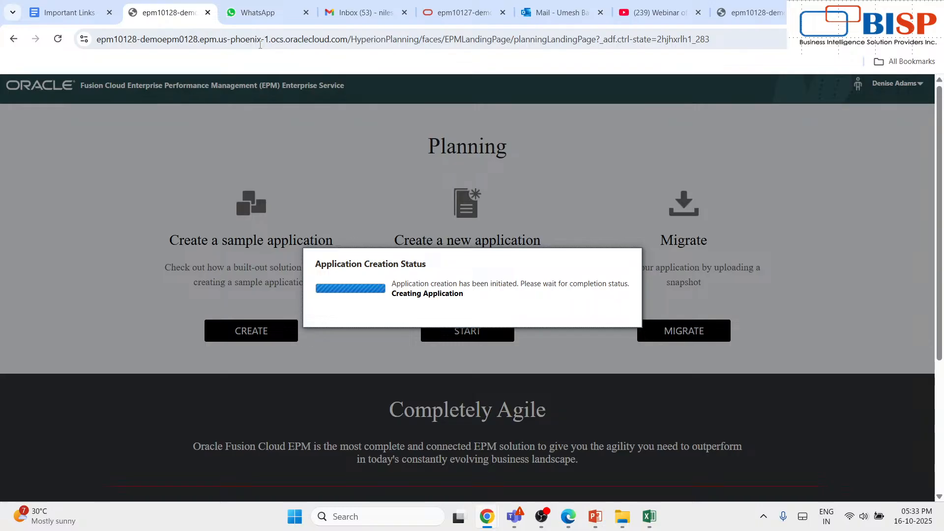
{"action": "left_click", "coordinate": [732, 9]}
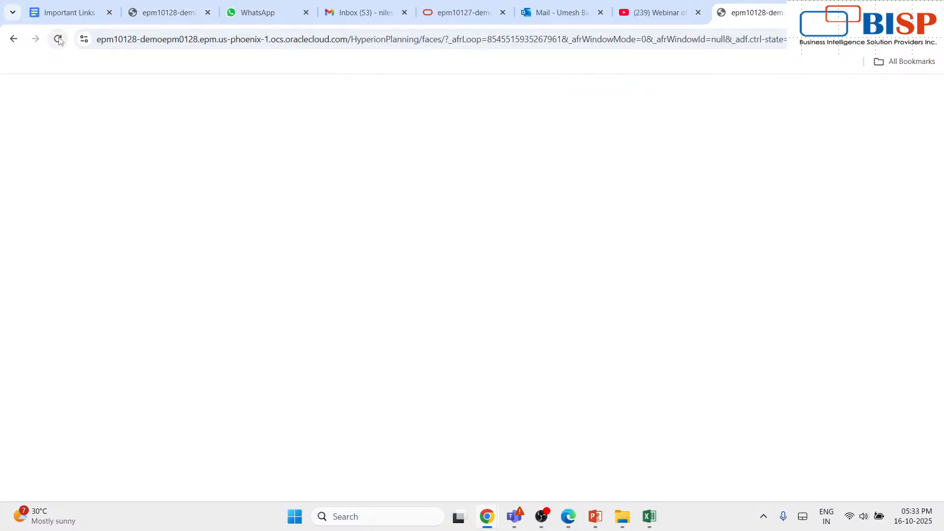
{"action": "left_click", "coordinate": [58, 39]}
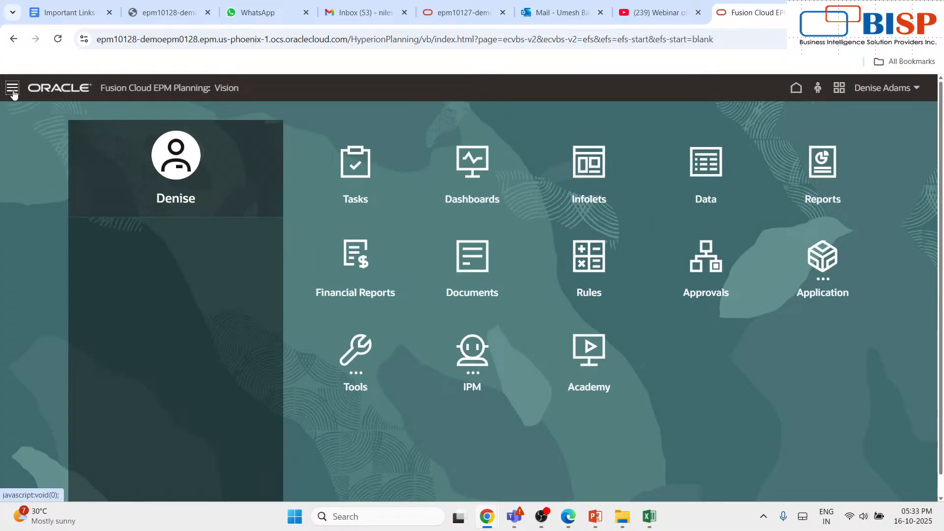
- Open the Vision Dimensions page and expand Misc in the Account dimension, cancelling the Account properties edit
{"action": "left_click", "coordinate": [13, 89]}
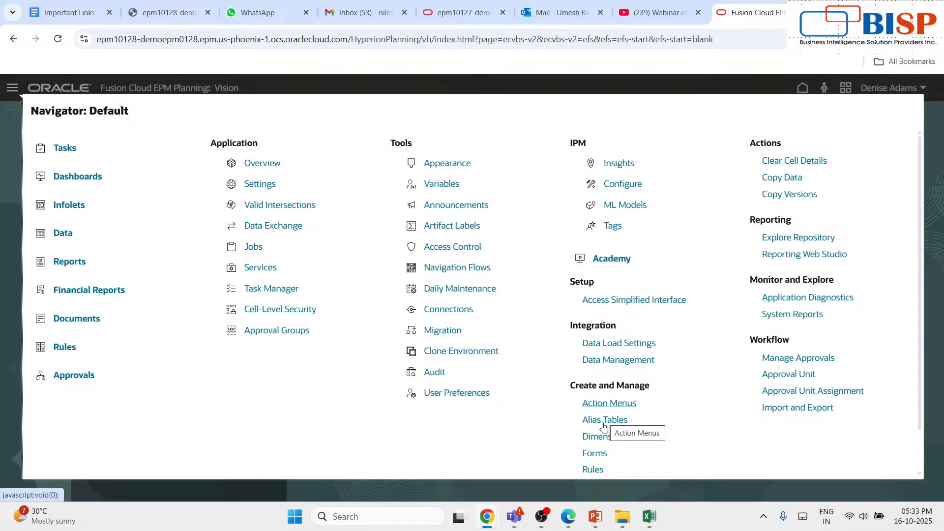
{"action": "left_click", "coordinate": [596, 436]}
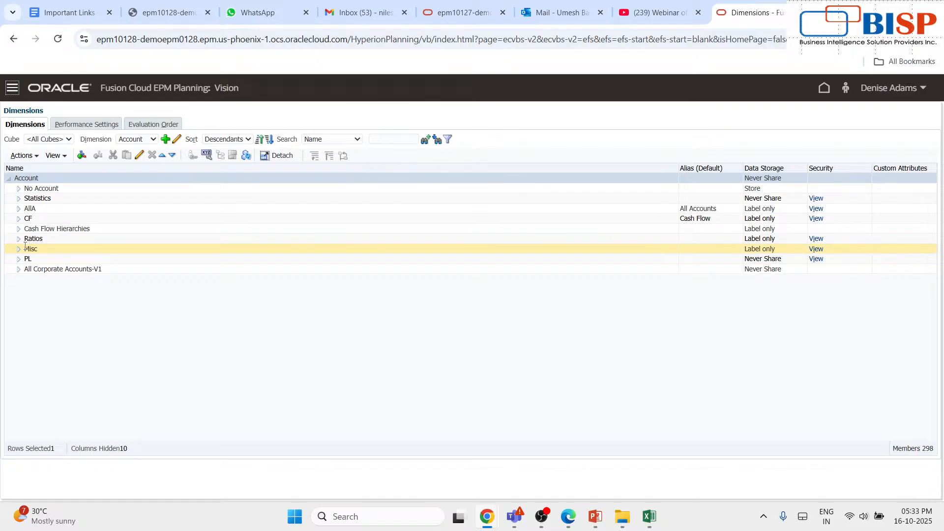
{"action": "left_click", "coordinate": [19, 249]}
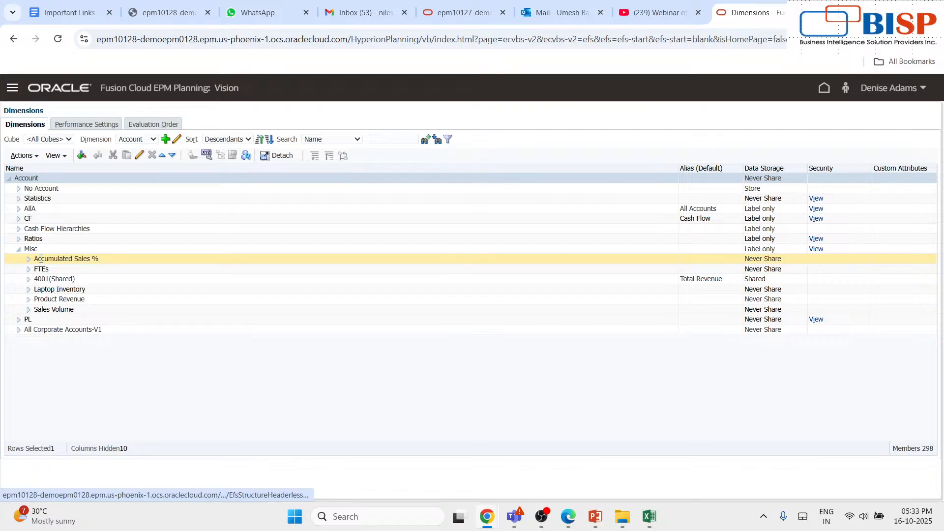
{"action": "left_click", "coordinate": [139, 156]}
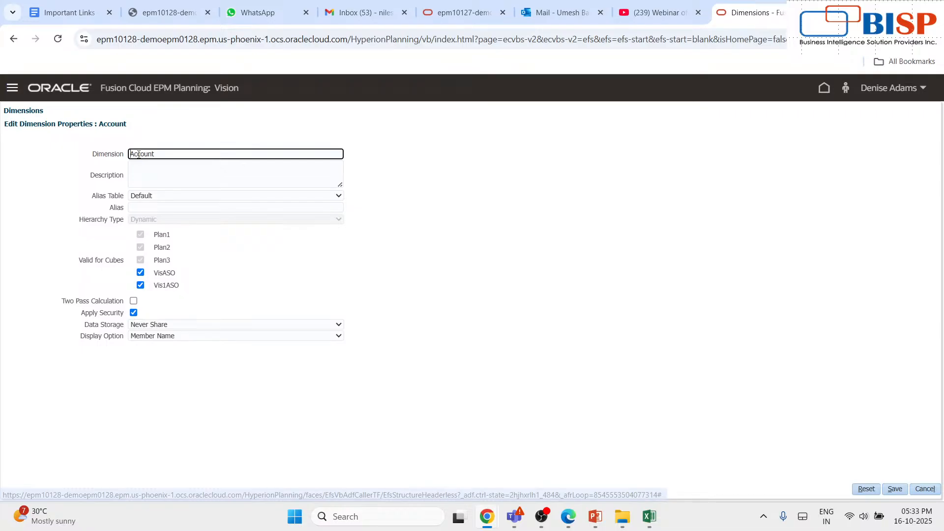
{"action": "left_click", "coordinate": [925, 488]}
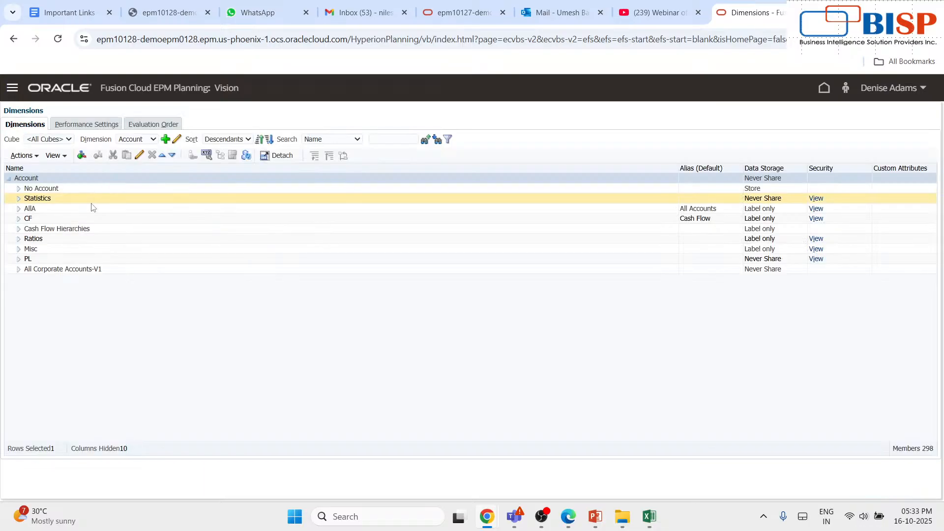
{"action": "left_click", "coordinate": [19, 249]}
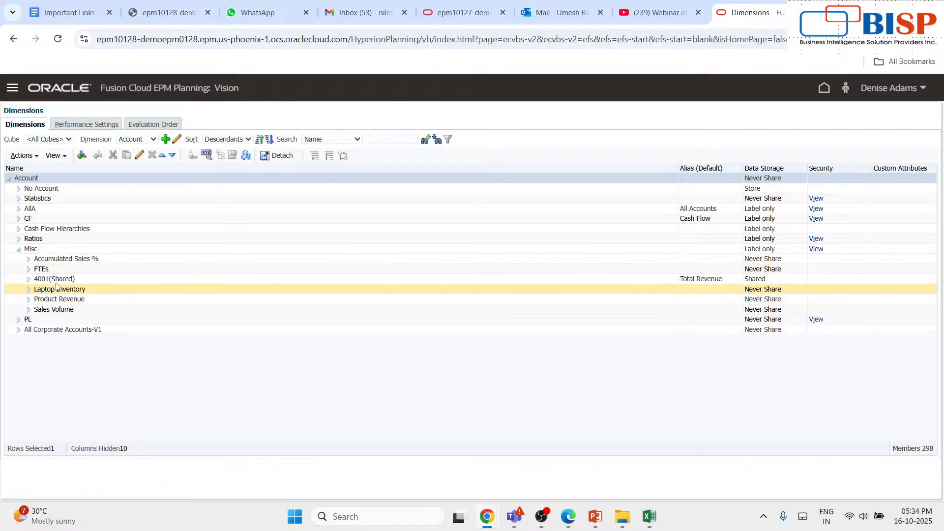
- Review the FTEs member's properties under Misc and leave them without saving
{"action": "left_click", "coordinate": [65, 269]}
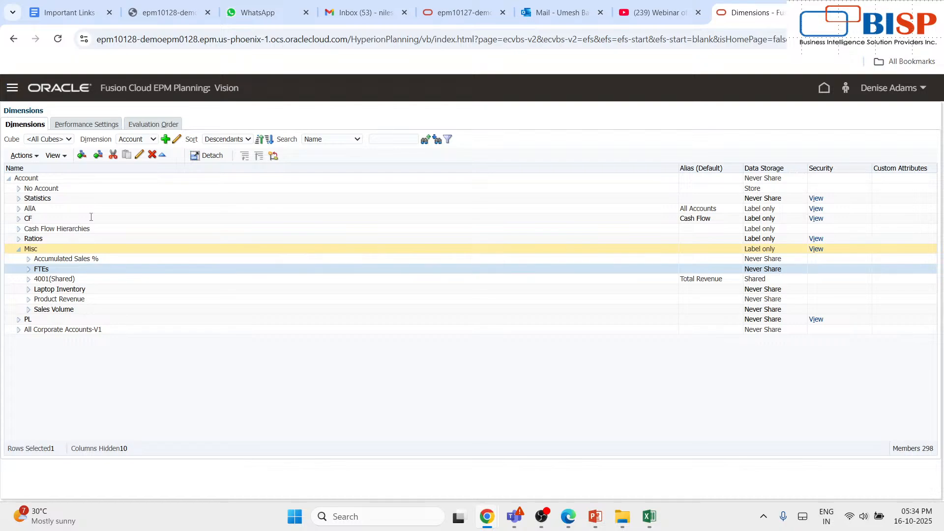
{"action": "left_click", "coordinate": [140, 156]}
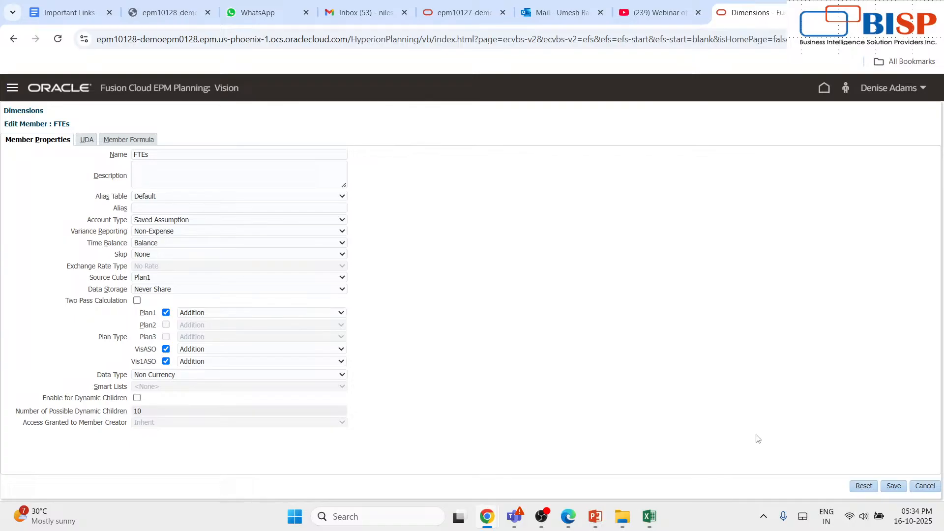
{"action": "left_click", "coordinate": [924, 486]}
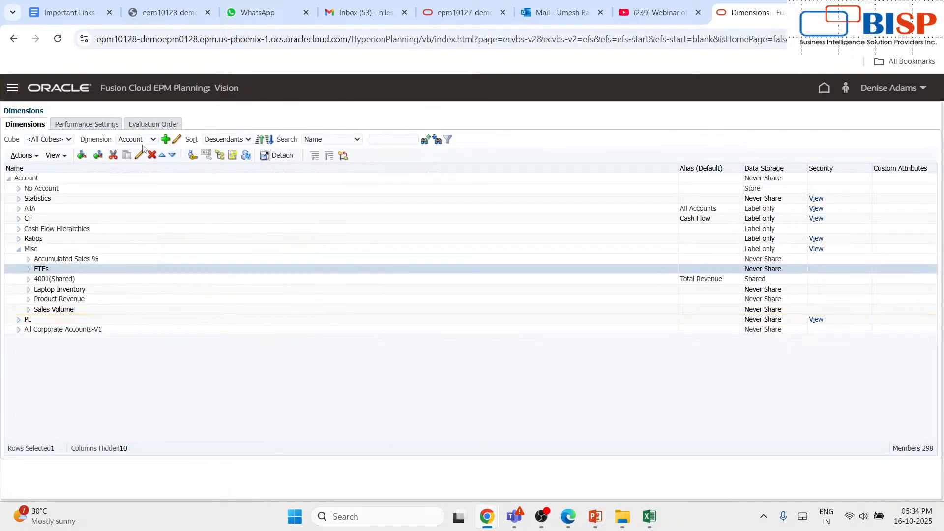
- Add a sibling member to FTEs with the name 1204 and the alias 1204:interest
{"action": "left_click", "coordinate": [99, 155]}
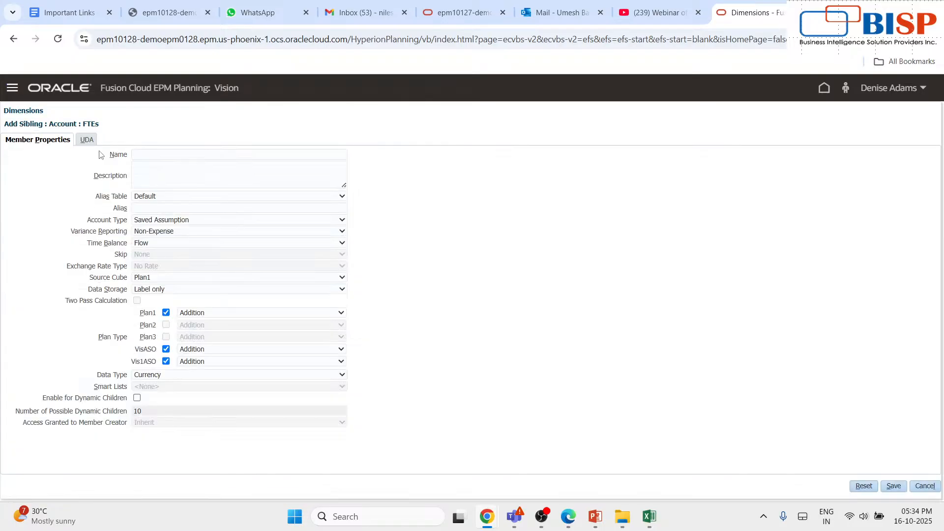
{"action": "left_click", "coordinate": [149, 152]}
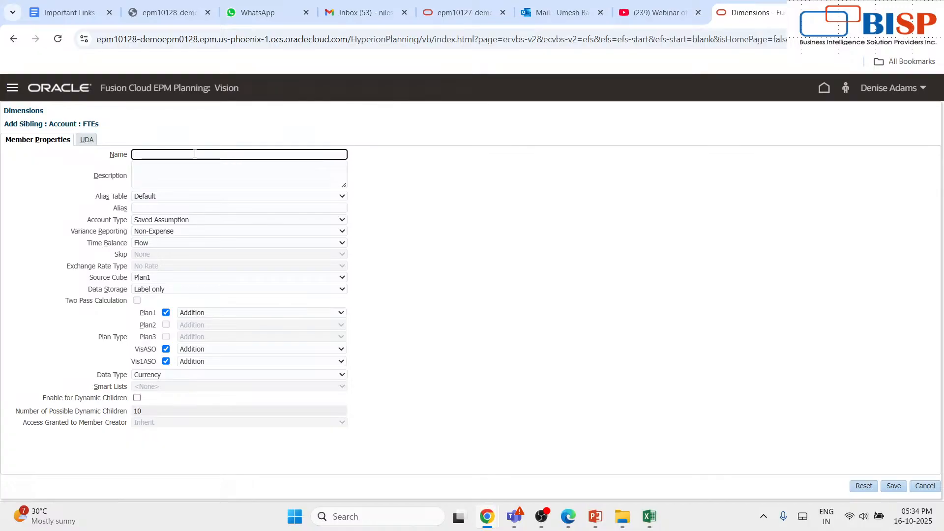
{"action": "type", "text": "1204"}
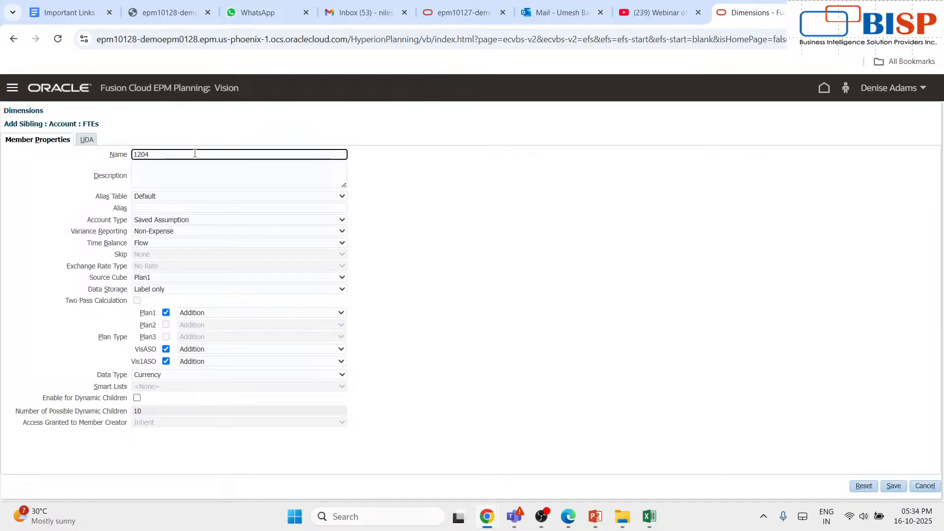
{"action": "left_click", "coordinate": [12, 90]}
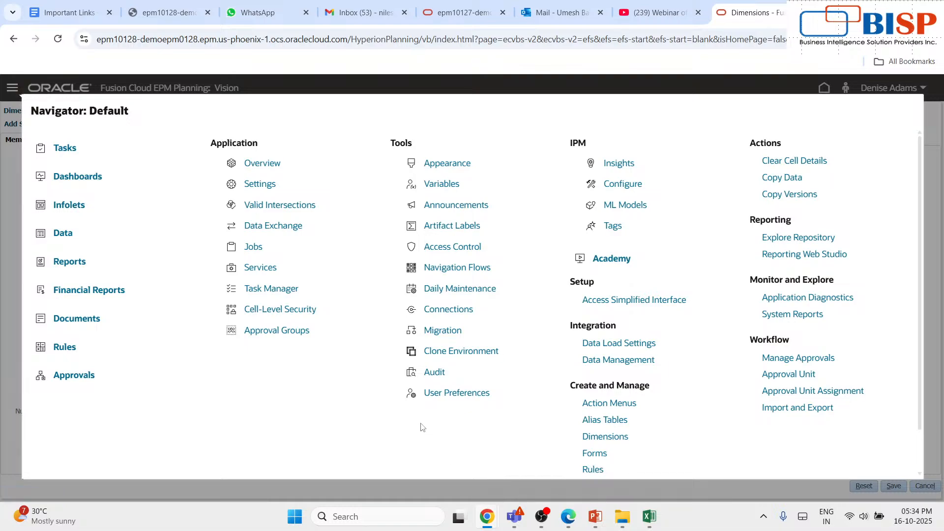
{"action": "left_click", "coordinate": [17, 86]}
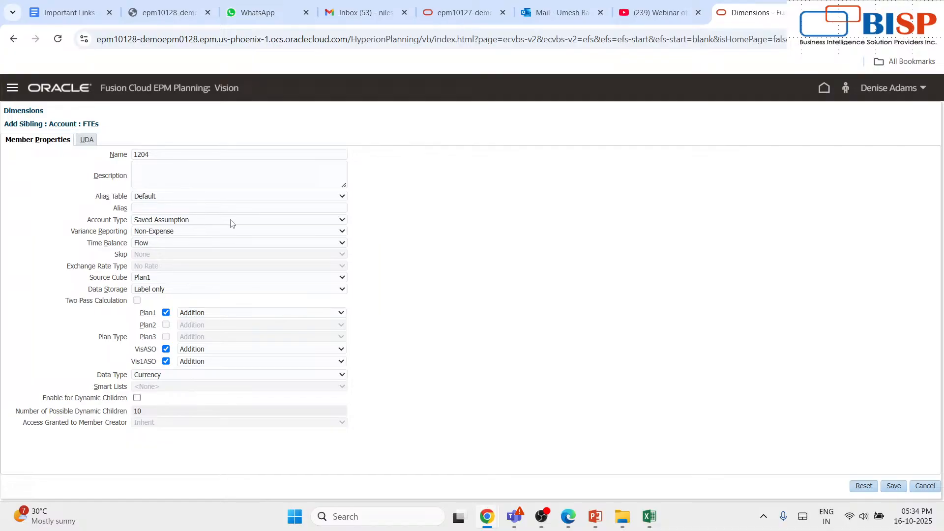
{"action": "left_click", "coordinate": [200, 203]}
{"action": "type", "text": "1204"}
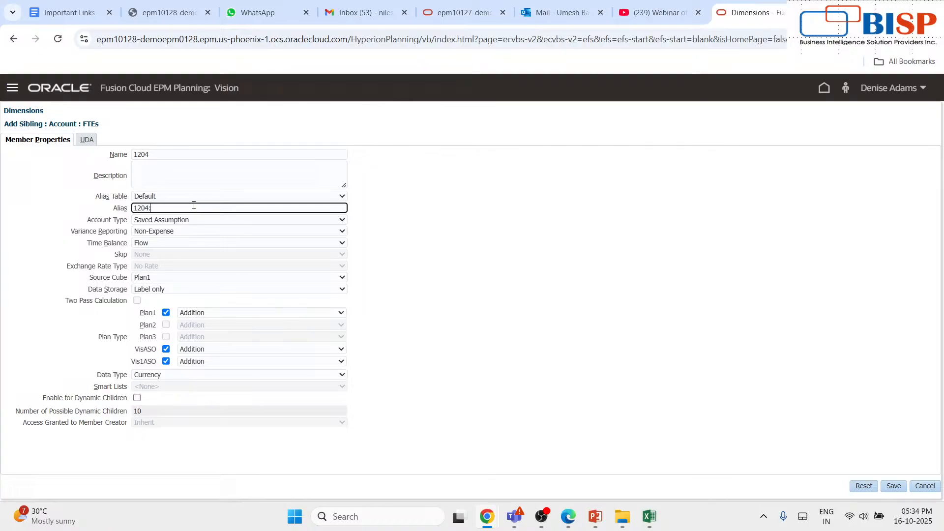
{"action": "type", "text": ":Inters"}
{"action": "type", "text": "t"}
{"action": "key", "text": "BackSpace"}
{"action": "type", "text": "interest"}
- Set member 1204's account type to Expense and its data storage to Never Share, and save it
{"action": "left_click", "coordinate": [344, 221]}
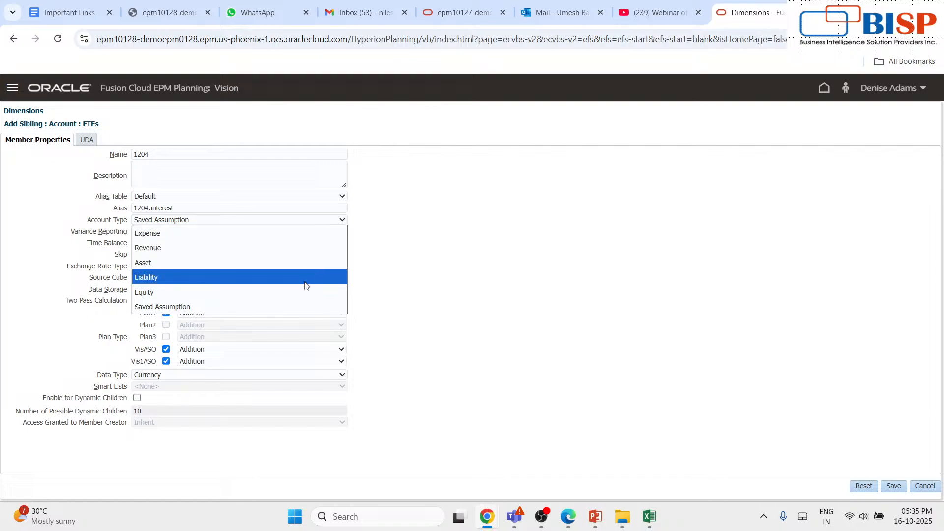
{"action": "left_click", "coordinate": [307, 230]}
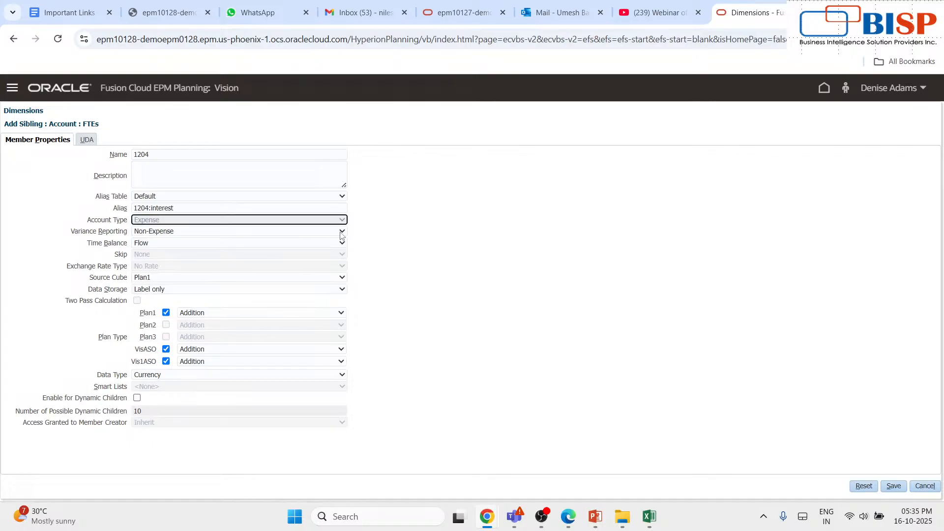
{"action": "left_click", "coordinate": [341, 290]}
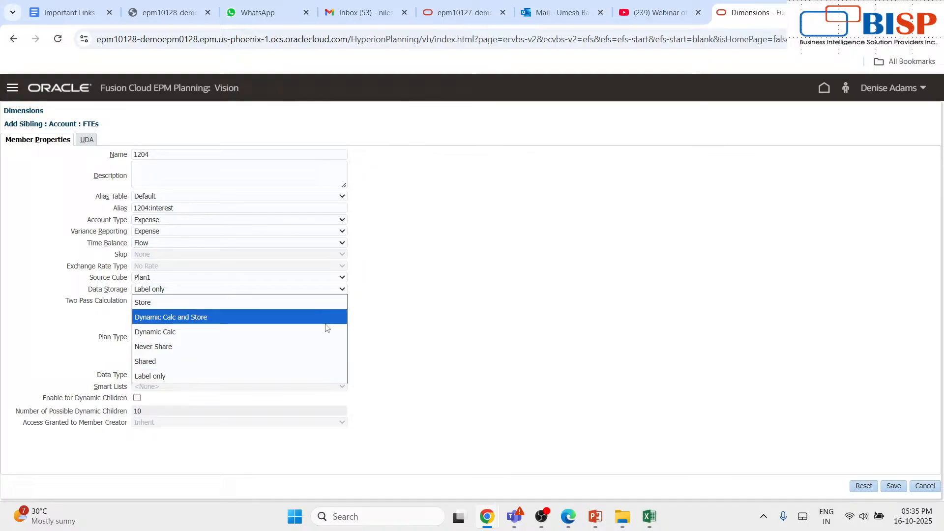
{"action": "left_click", "coordinate": [326, 346]}
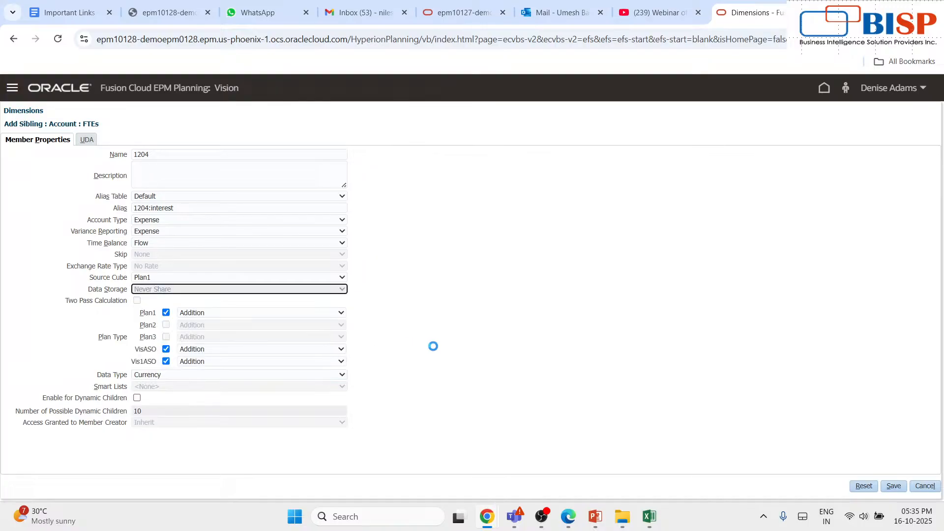
{"action": "left_click", "coordinate": [893, 486]}
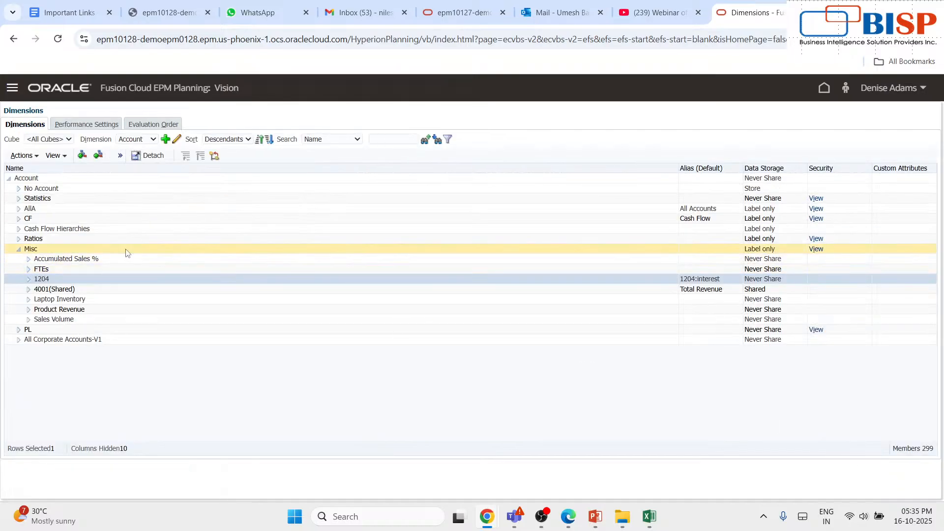
- Examine the AllA account hierarchy, covering Net Income, Total Owners Equity, Total Liabilities and the Long Term Liabilities members
{"action": "left_click", "coordinate": [17, 210]}
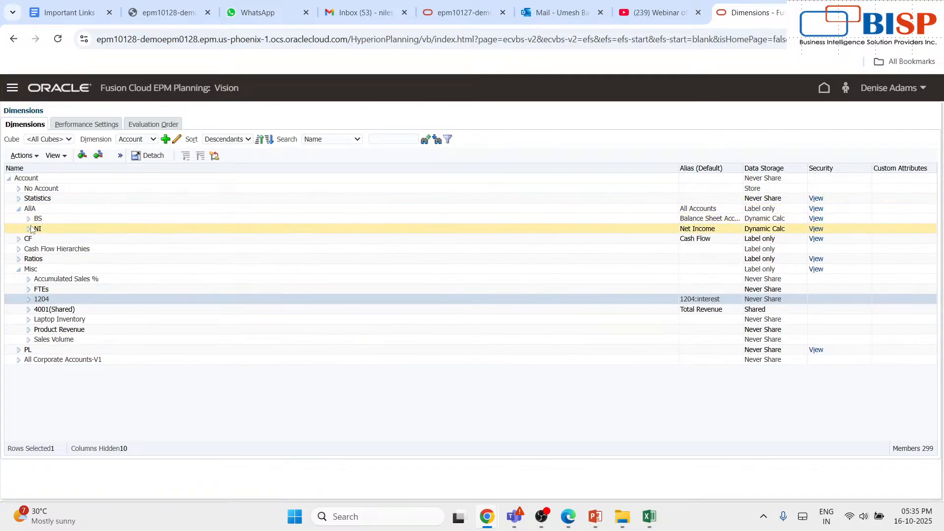
{"action": "left_click", "coordinate": [27, 229]}
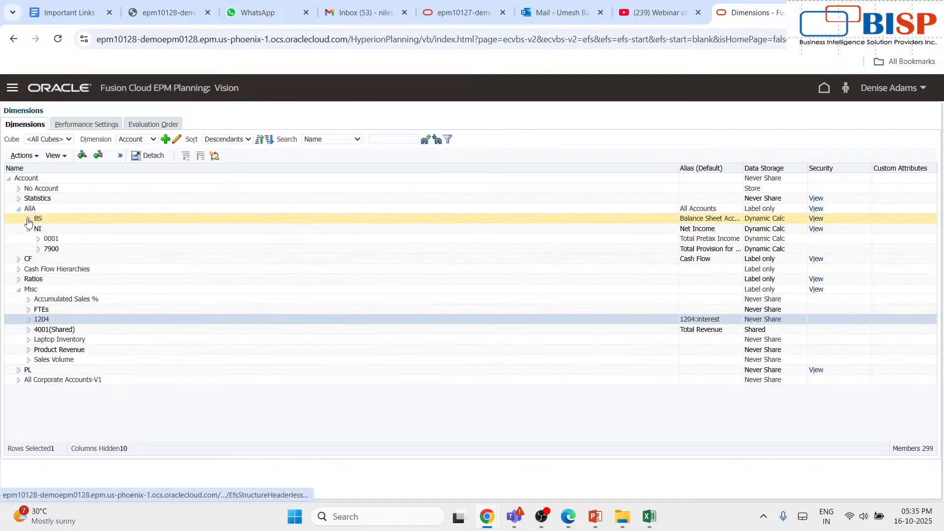
{"action": "left_click", "coordinate": [28, 219]}
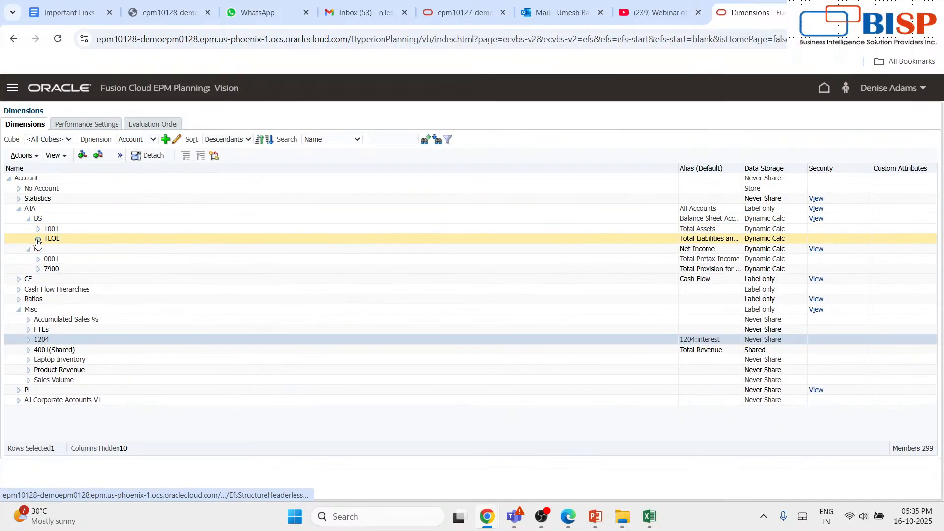
{"action": "left_click", "coordinate": [38, 240]}
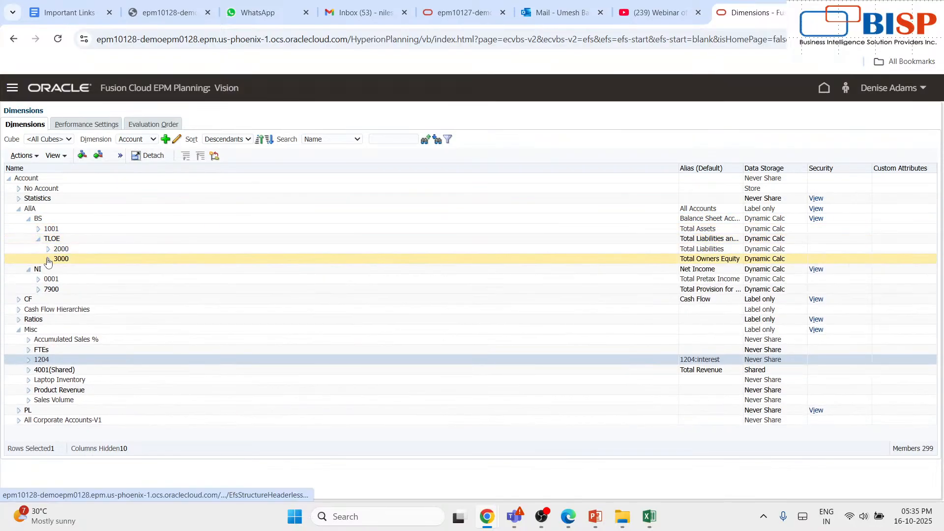
{"action": "left_click", "coordinate": [48, 260]}
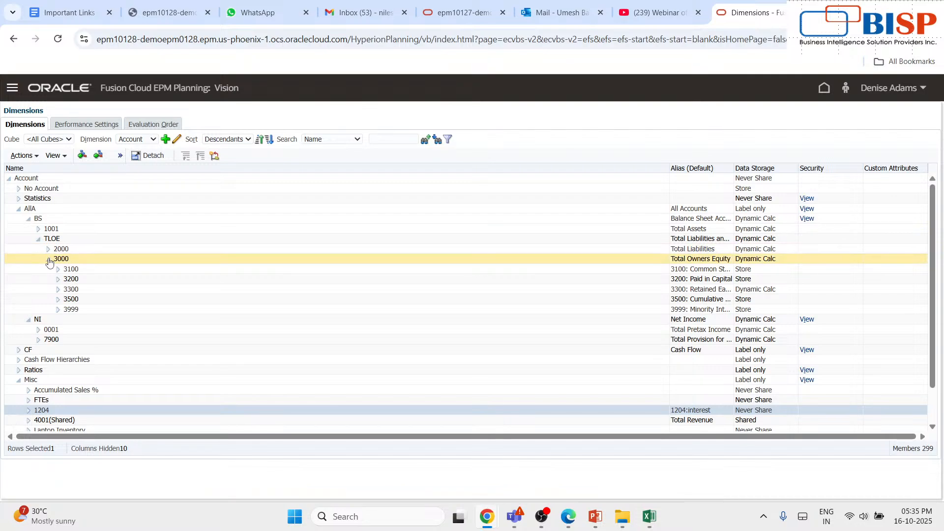
{"action": "left_click", "coordinate": [48, 261]}
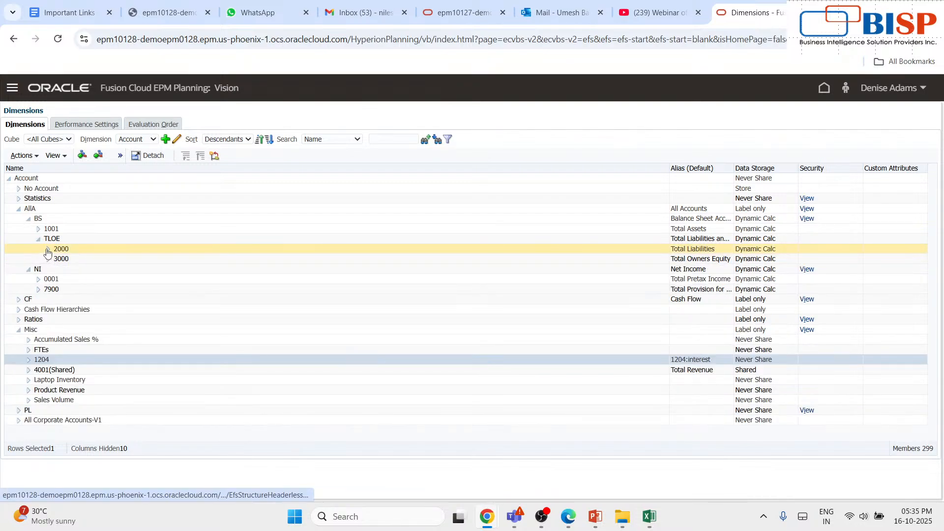
{"action": "left_click", "coordinate": [48, 251]}
{"action": "left_click", "coordinate": [68, 259]}
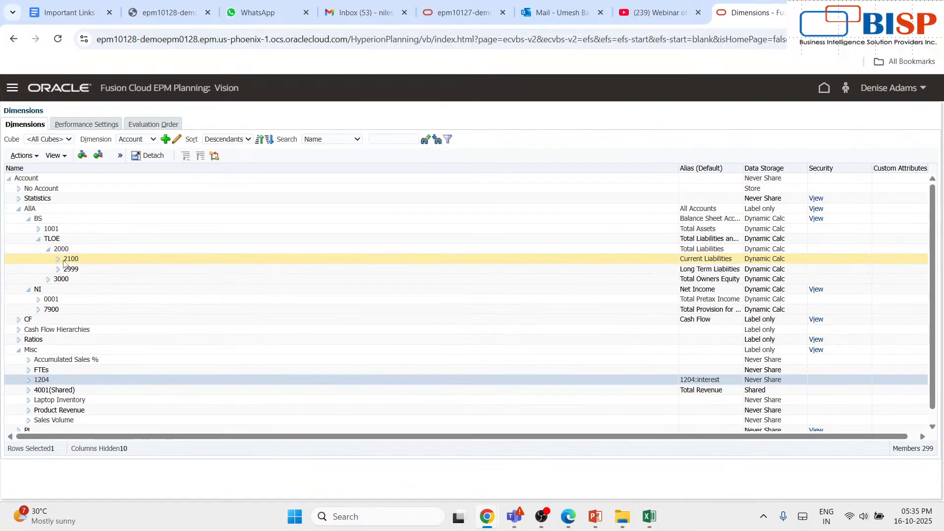
{"action": "left_click", "coordinate": [66, 269]}
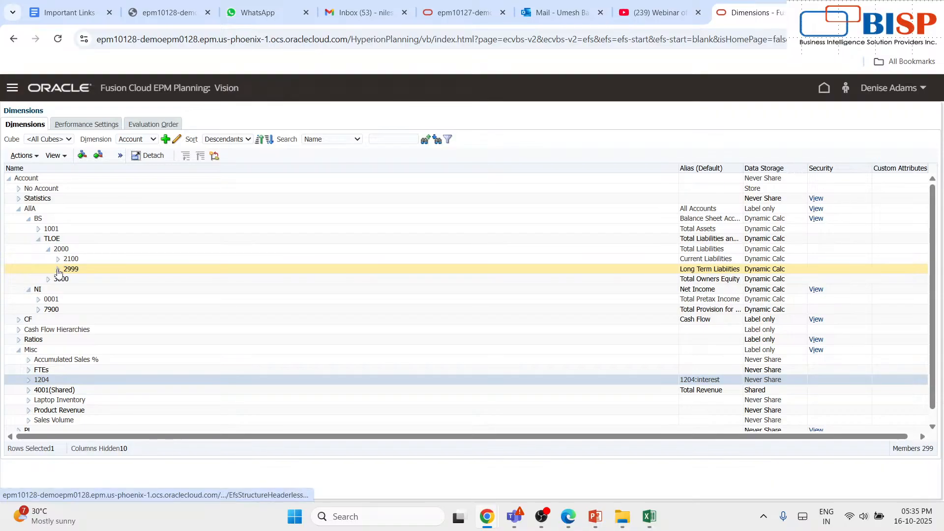
{"action": "left_click", "coordinate": [58, 271]}
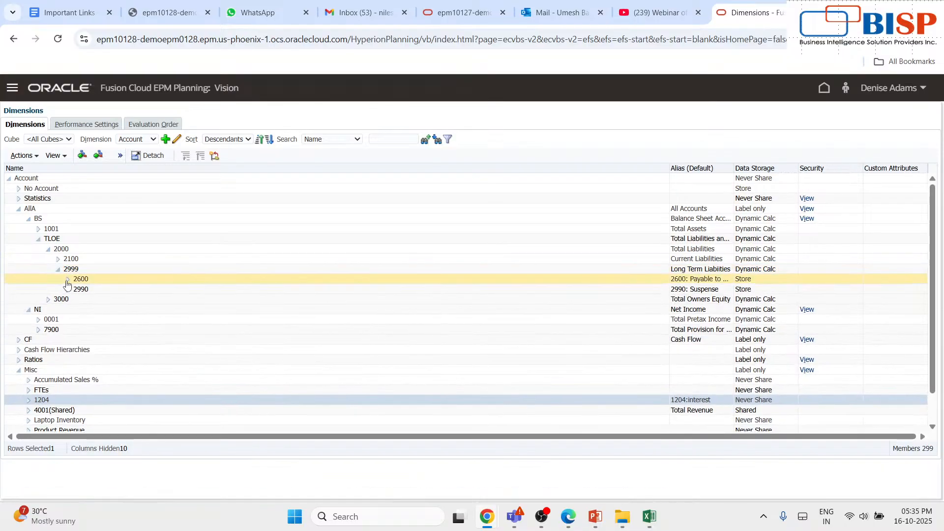
{"action": "left_click", "coordinate": [68, 289]}
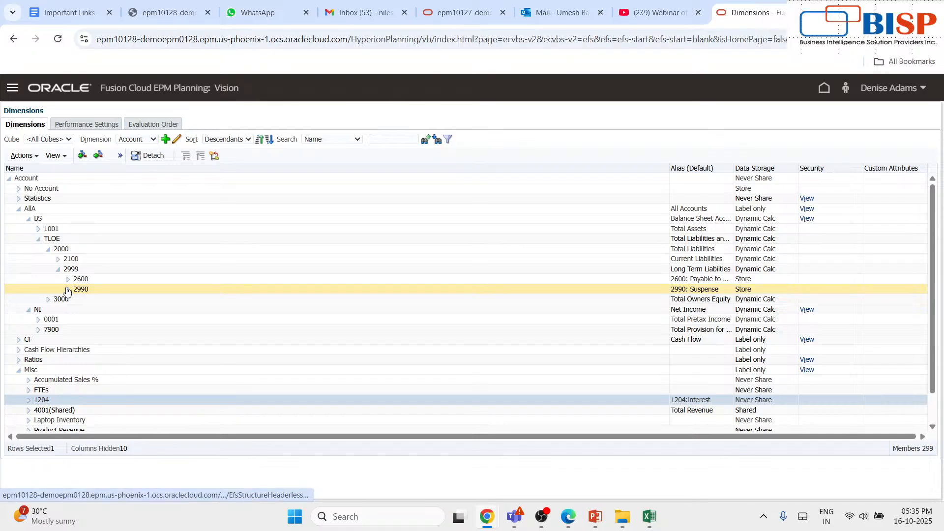
{"action": "left_click", "coordinate": [67, 271]}
{"action": "left_click", "coordinate": [68, 279]}
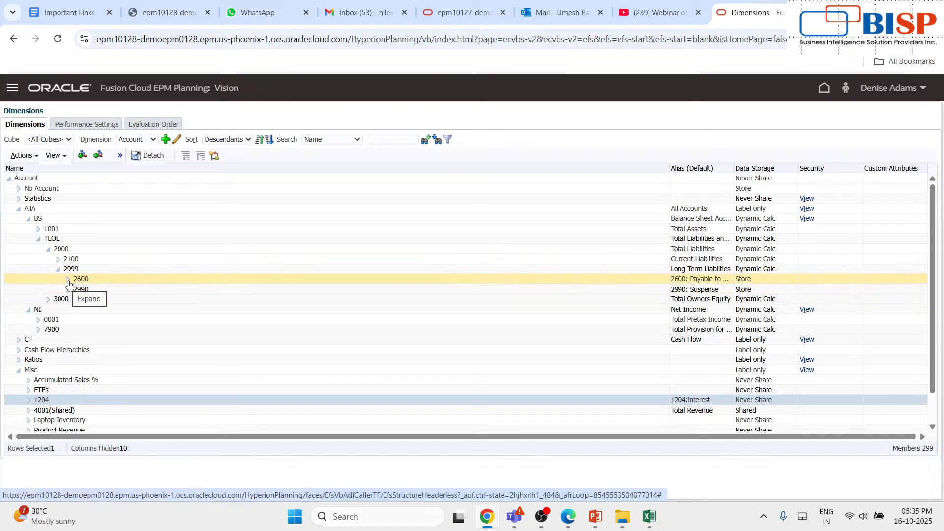
{"action": "left_click", "coordinate": [68, 279]}
{"action": "scroll", "coordinate": [96, 281], "scroll_direction": "down", "scroll_amount": 1}
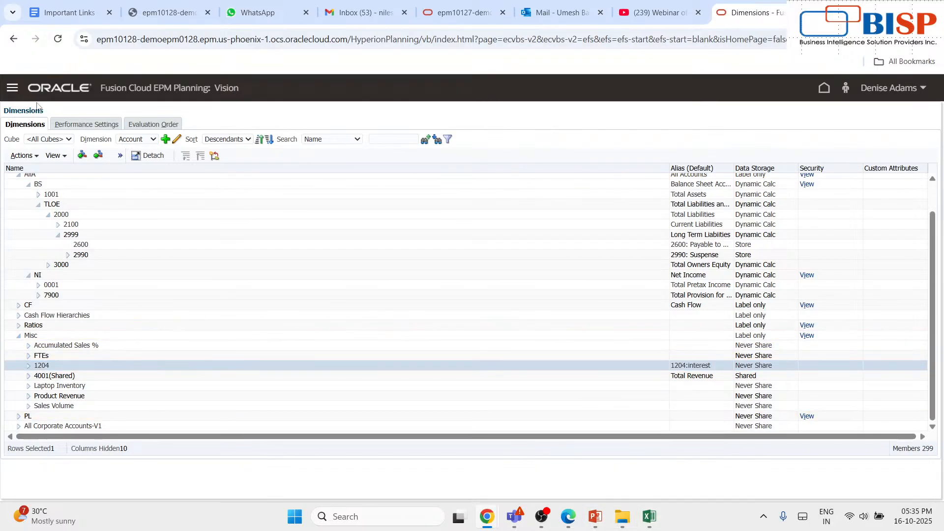
- Open Calculation Manager's rules and start a new object with application type EPM Cloud and application Vision
{"action": "left_click", "coordinate": [12, 93]}
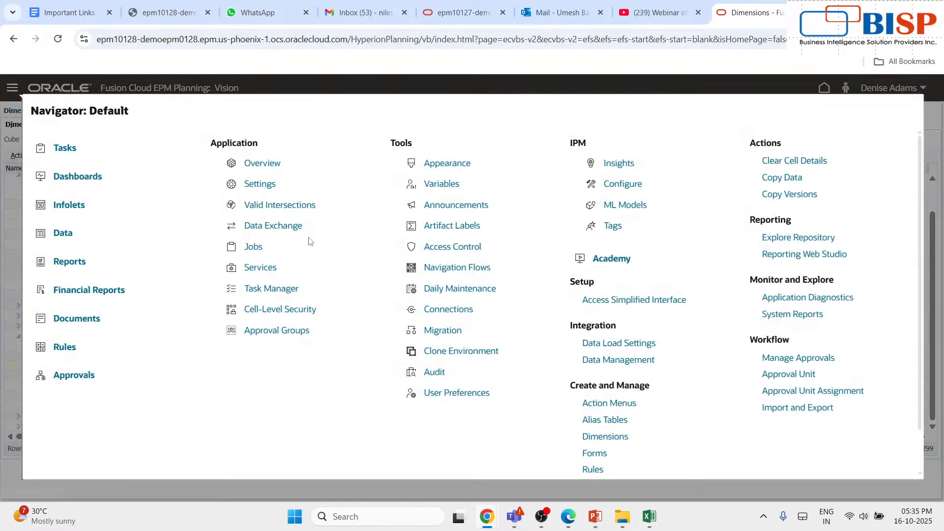
{"action": "left_click", "coordinate": [594, 470]}
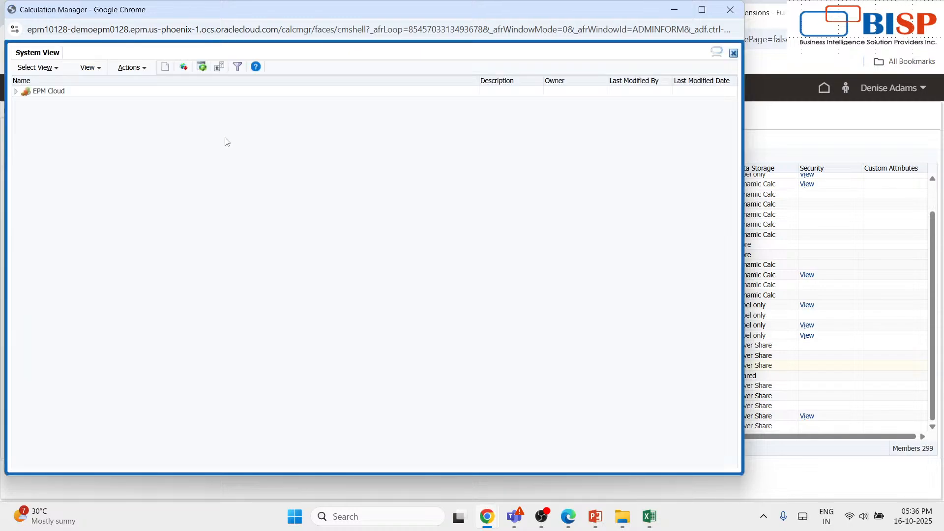
{"action": "left_click", "coordinate": [145, 69]}
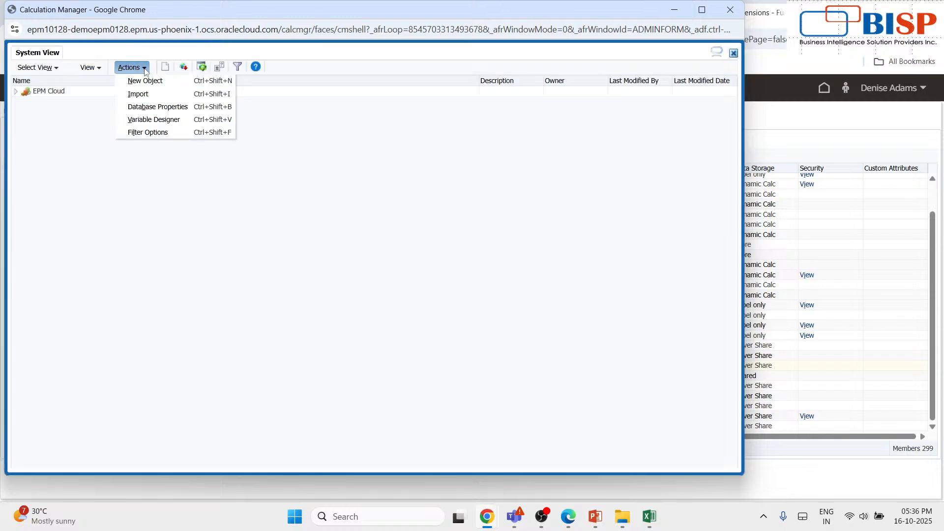
{"action": "left_click", "coordinate": [147, 81]}
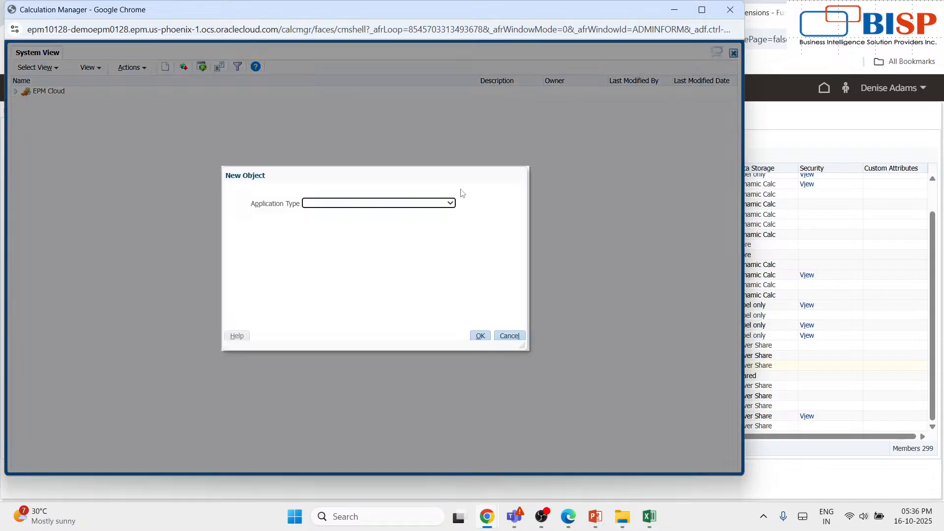
{"action": "left_click", "coordinate": [452, 202]}
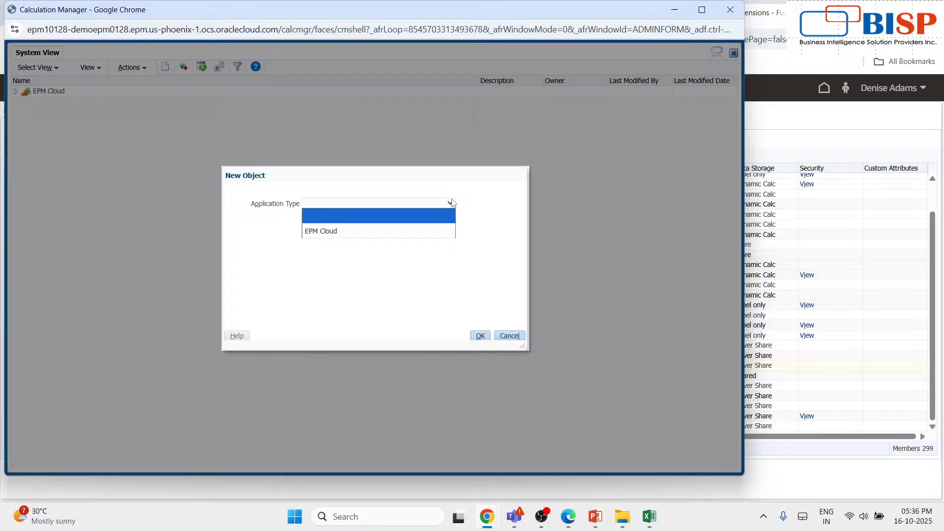
{"action": "left_click", "coordinate": [434, 227]}
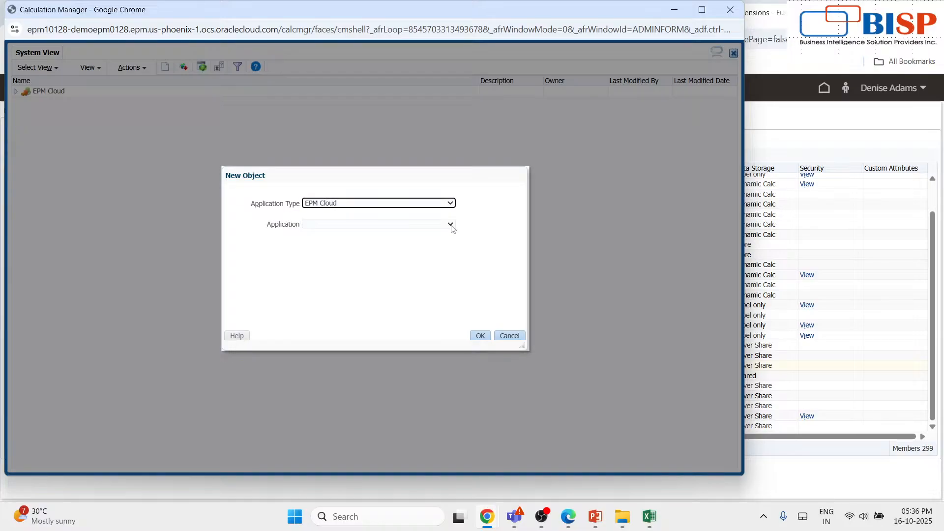
{"action": "left_click", "coordinate": [450, 225]}
{"action": "left_click", "coordinate": [434, 256]}
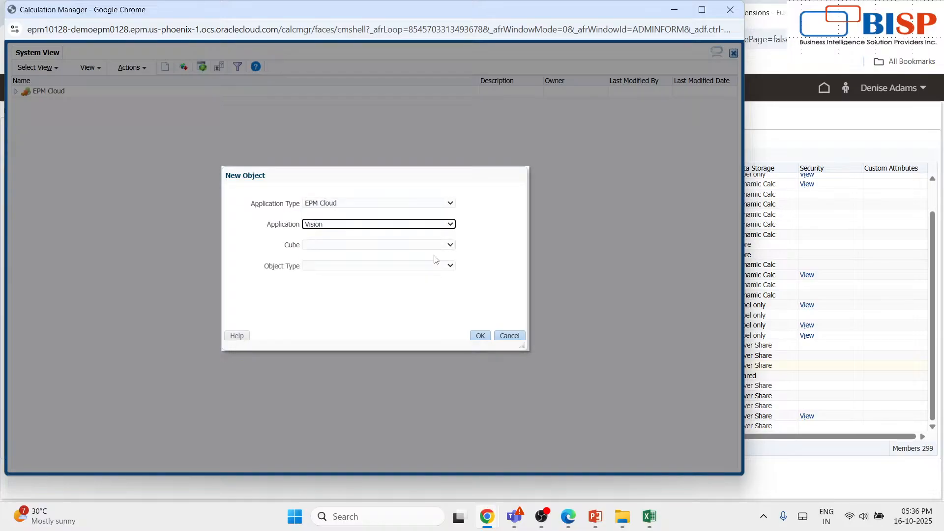
- Create a rule named "Calc interest" for the Plan1 cube of the Vision application
{"action": "left_click", "coordinate": [451, 246]}
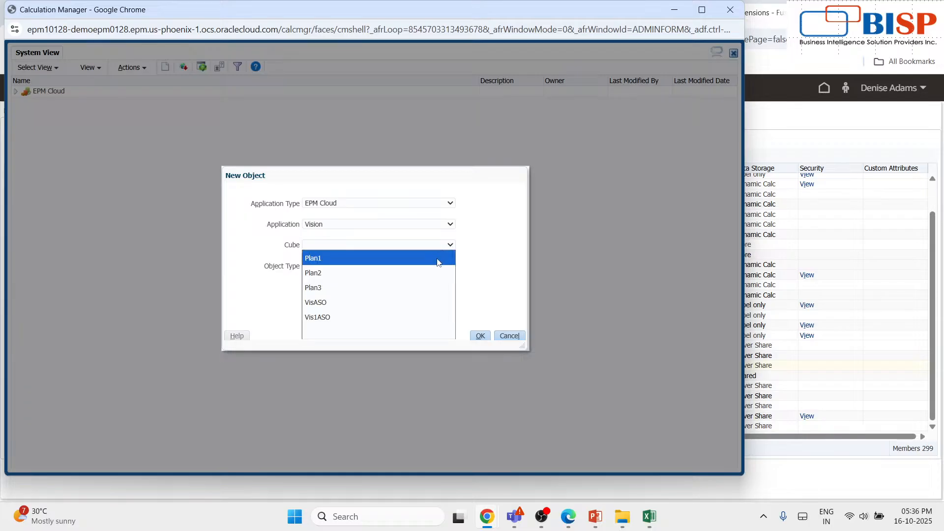
{"action": "left_click", "coordinate": [436, 258]}
{"action": "left_click", "coordinate": [451, 267]}
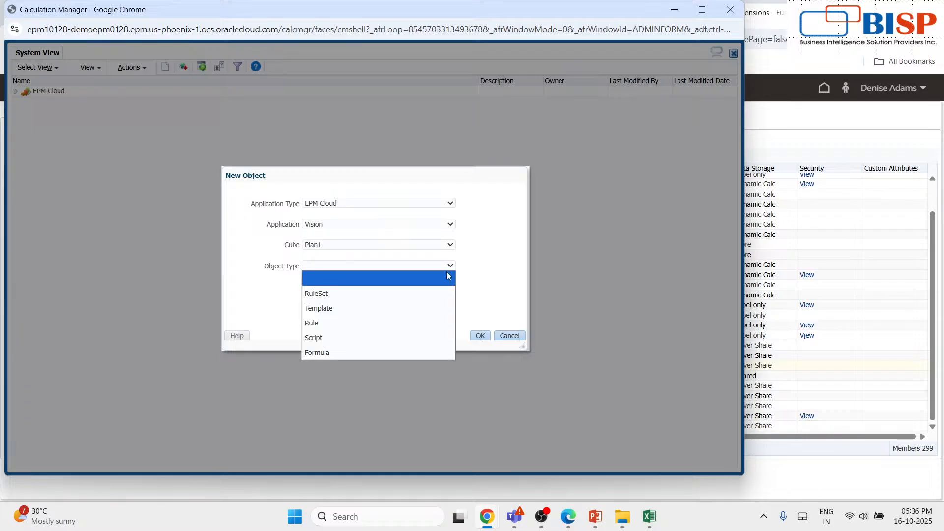
{"action": "left_click", "coordinate": [429, 322]}
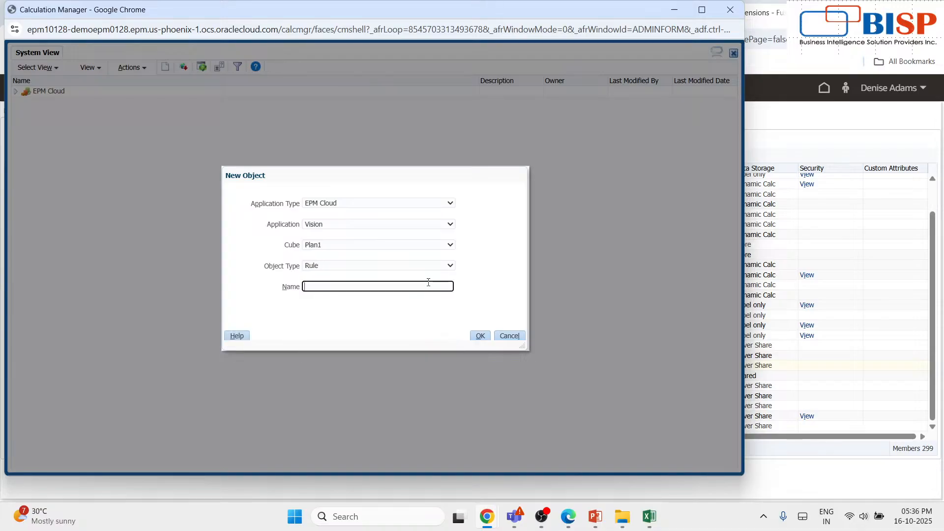
{"action": "type", "text": "Calc interest"}
{"action": "left_click", "coordinate": [479, 336]}
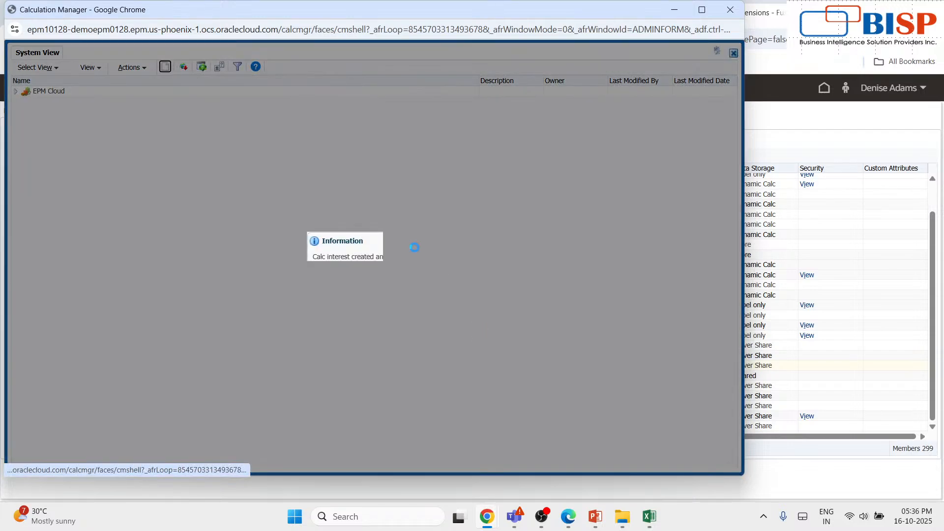
{"action": "left_click", "coordinate": [424, 273]}
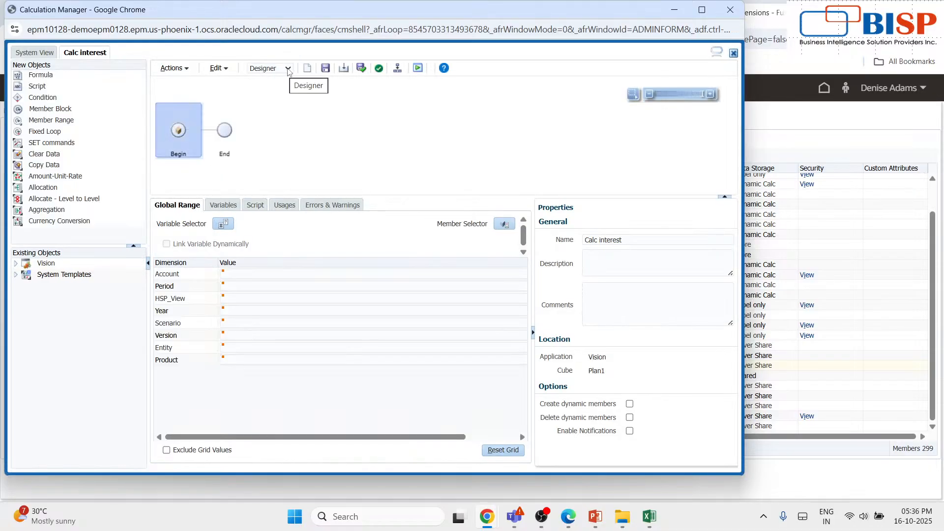
- Switch the rule to script editing and add FIX("110","P_110","Working","Plan","FY24") inside the BaseData FIX
{"action": "left_click", "coordinate": [285, 71]}
{"action": "left_click", "coordinate": [281, 97]}
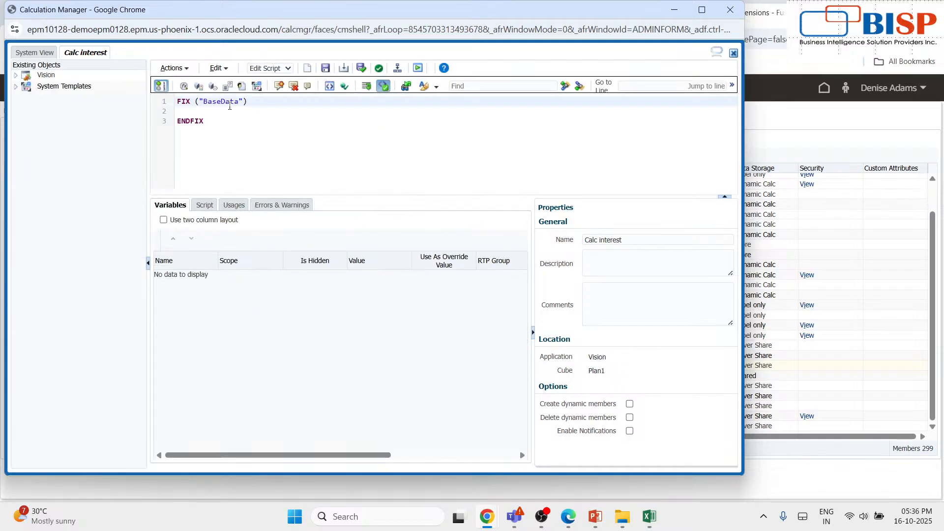
{"action": "key", "text": "Return"}
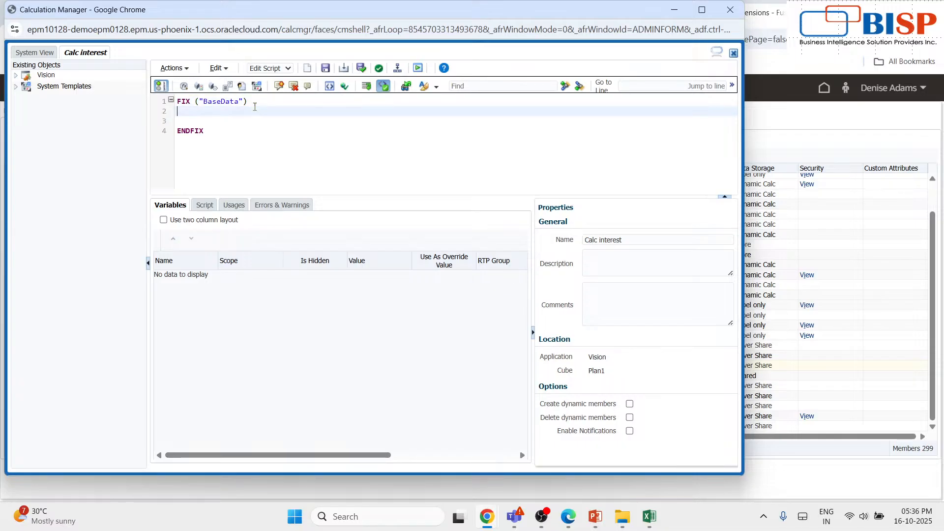
{"action": "type", "text": "FIX(\"110"}
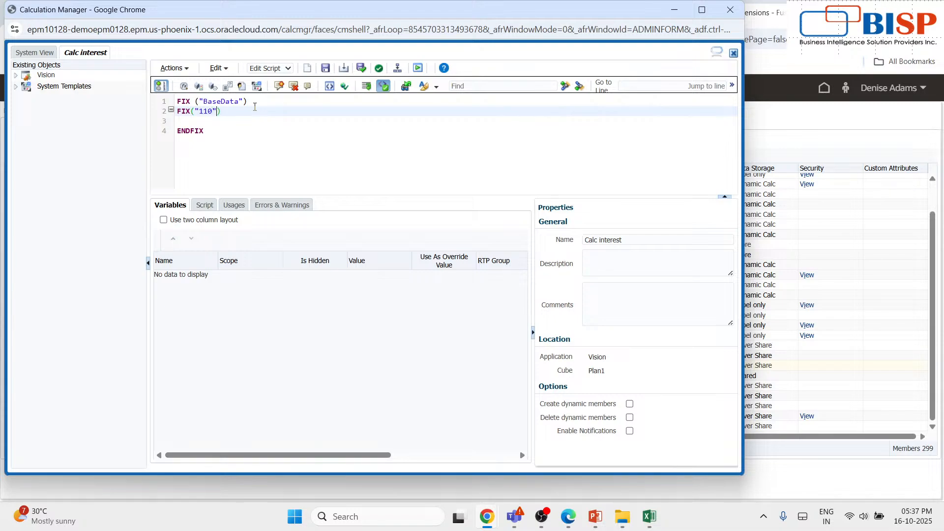
{"action": "type", "text": "\",\"P_110\",\"Working\""}
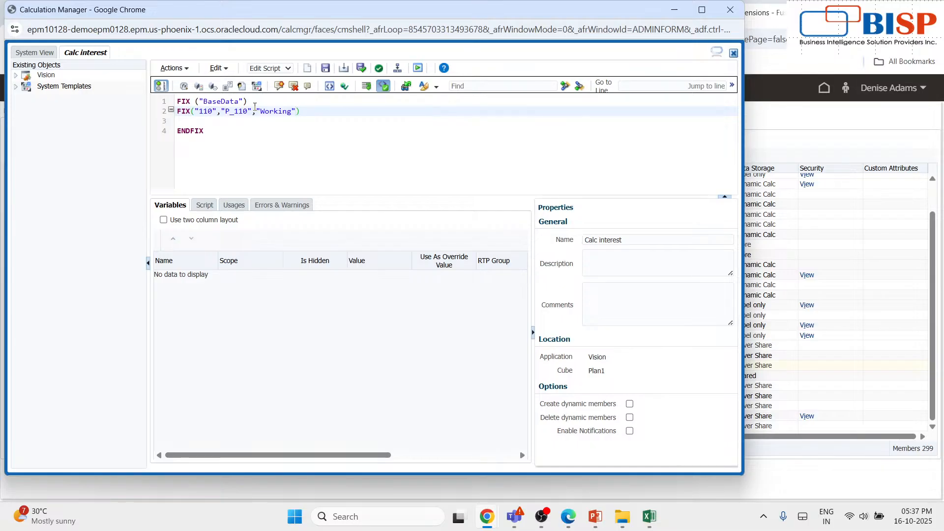
{"action": "type", "text": ",\""}
{"action": "type", "text": "P"}
{"action": "type", "text": "lan\""}
{"action": "type", "text": ",\""}
{"action": "type", "text": "FY@$"}
{"action": "key", "text": "BackSpace"}
{"action": "key", "text": "BackSpace"}
{"action": "type", "text": "24"}
{"action": "key", "text": "Return"}
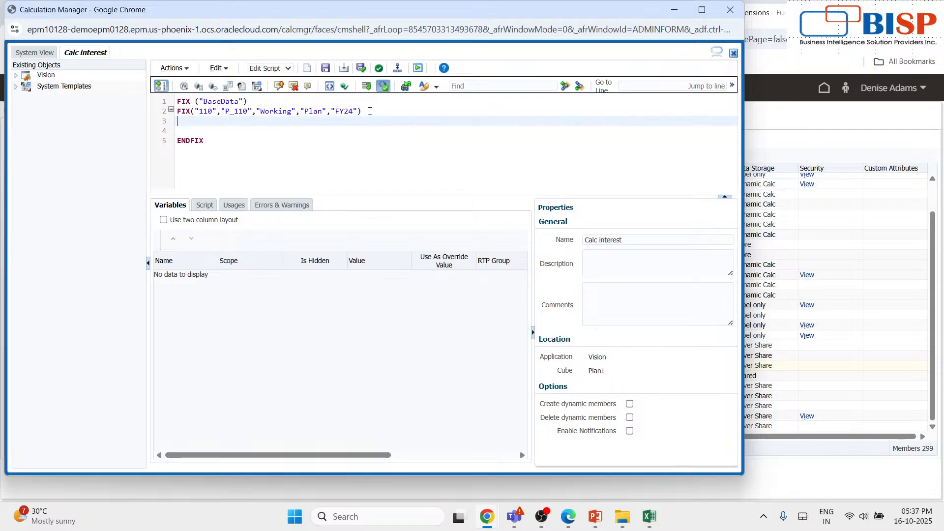
- Add the formula "1204"="2600"*0.06; inside the inner FIX and close that block with ENDFIX
{"action": "type", "text": "\"1204\"=\"2600"}
{"action": "type", "text": "*0.06:"}
{"action": "key", "text": "BackSpace"}
{"action": "type", "text": ";"}
{"action": "left_click", "coordinate": [177, 130]}
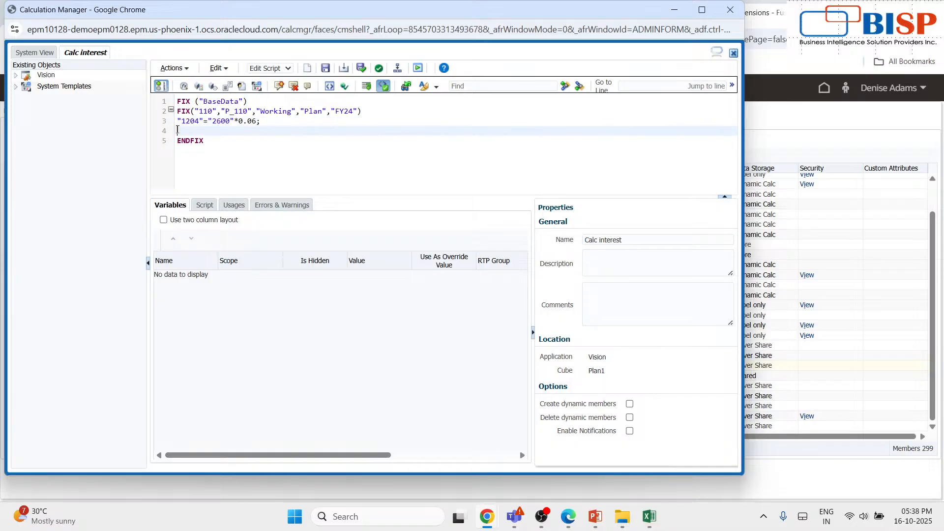
{"action": "type", "text": "ENDFIX"}
{"action": "left_click", "coordinate": [288, 69]}
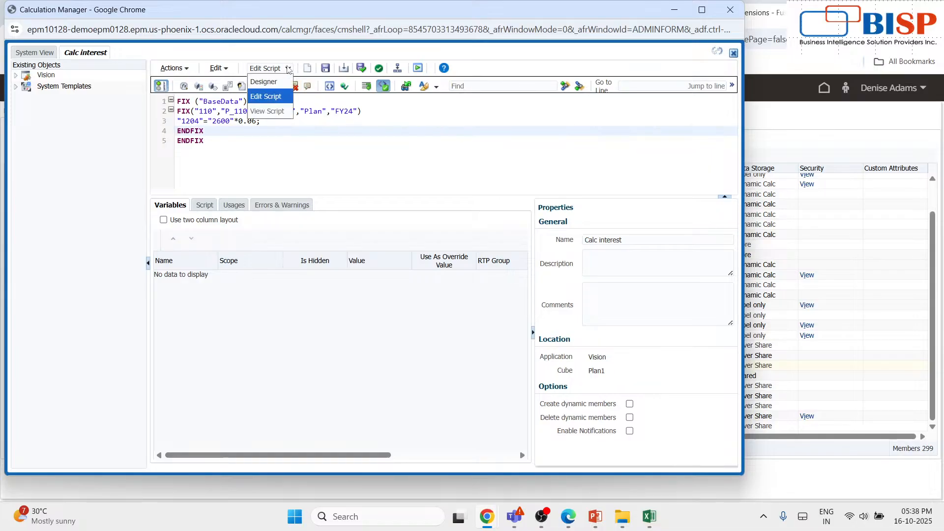
{"action": "left_click", "coordinate": [266, 97]}
{"action": "left_click", "coordinate": [329, 157]}
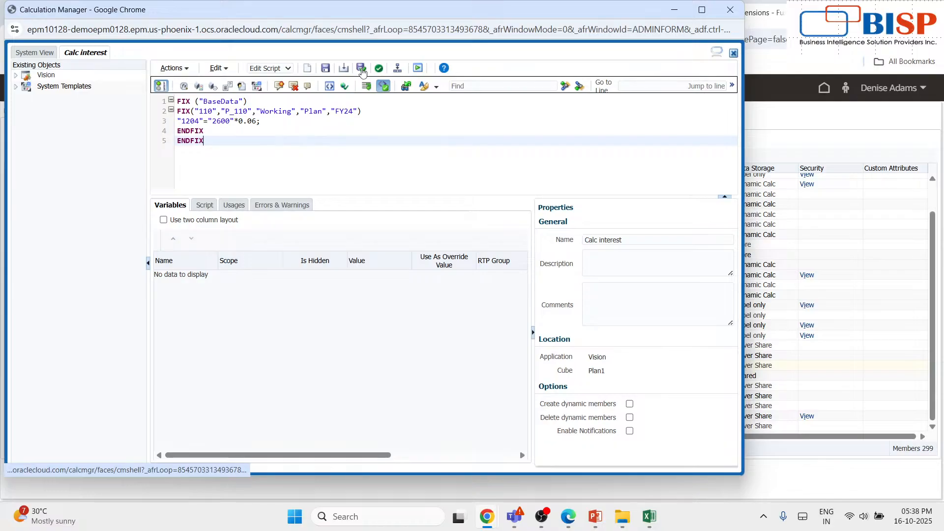
- Validate and save the Calc interest rule, and deploy it
{"action": "left_click", "coordinate": [361, 69]}
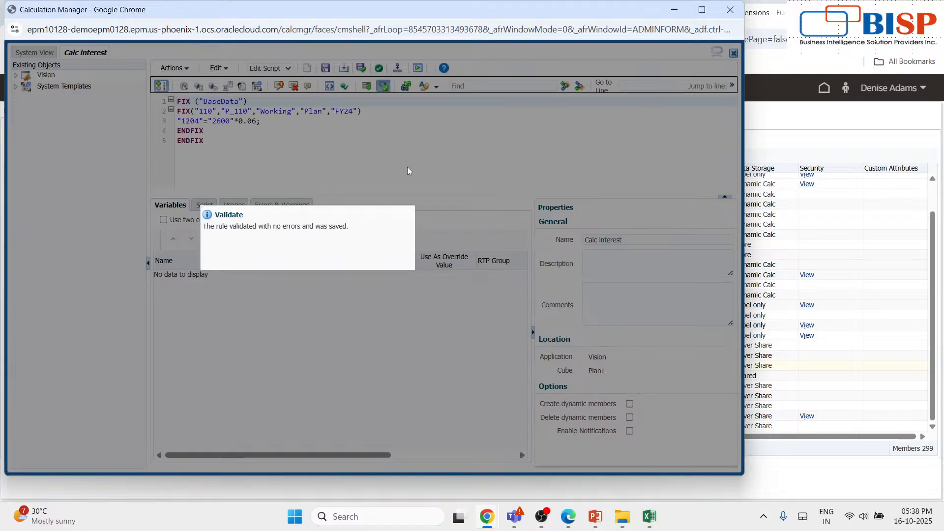
{"action": "left_click", "coordinate": [527, 301]}
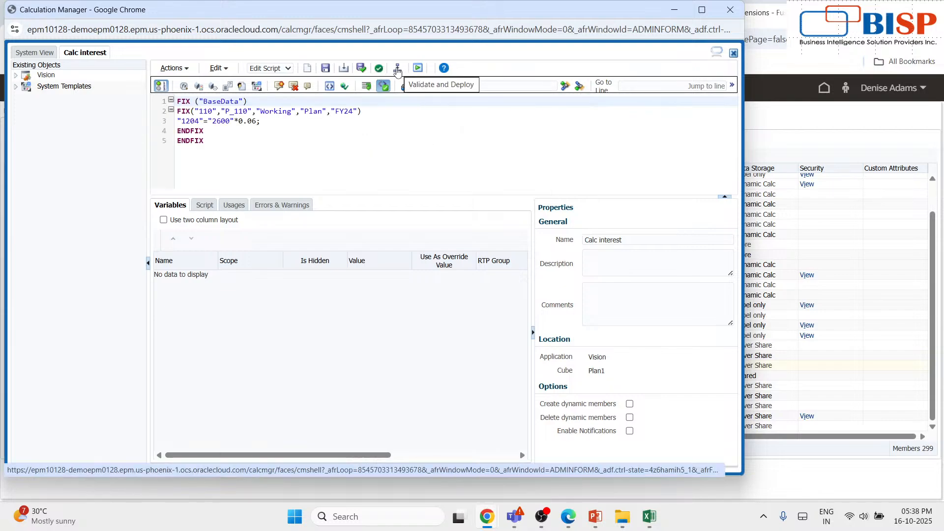
{"action": "left_click", "coordinate": [399, 70]}
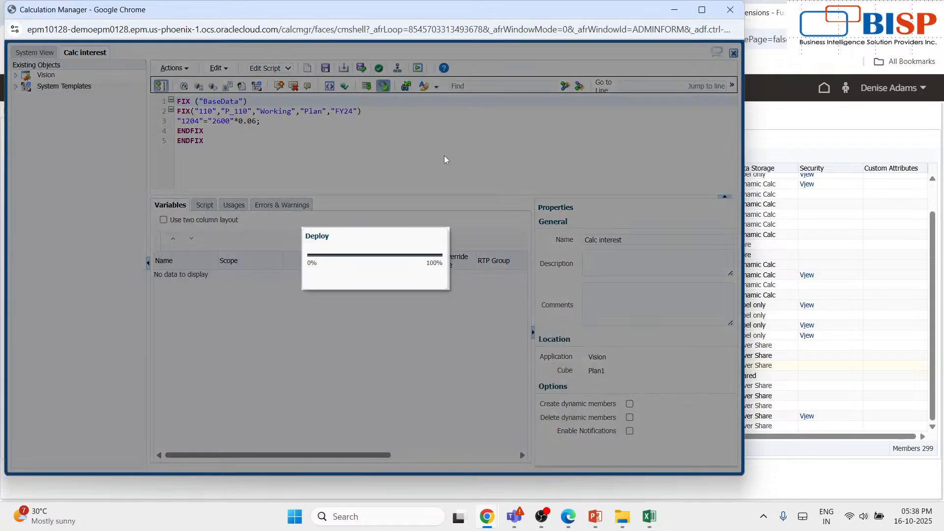
- Switch to Excel, connect Smart View to the EPM server, and start an ad hoc analysis on the Vision application's Plan1 cube
{"action": "mouse_move", "coordinate": [653, 516]}
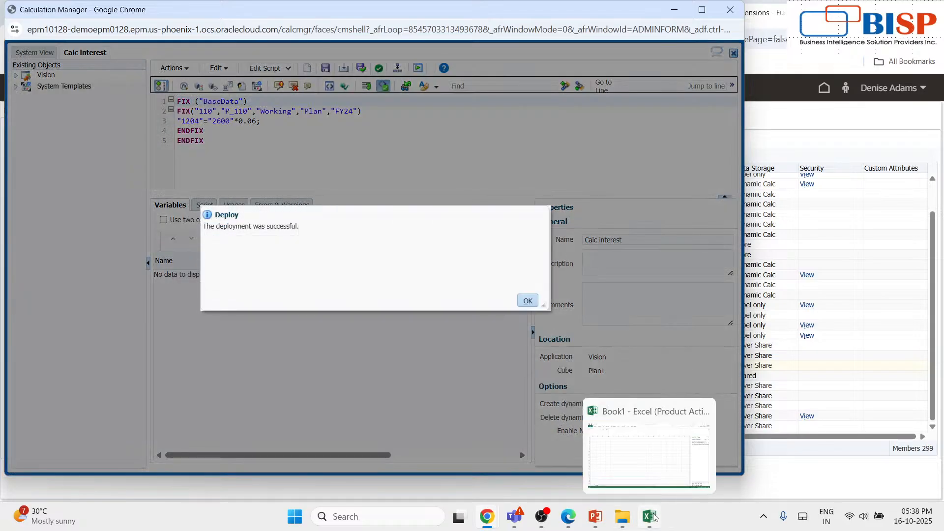
{"action": "left_click", "coordinate": [653, 459]}
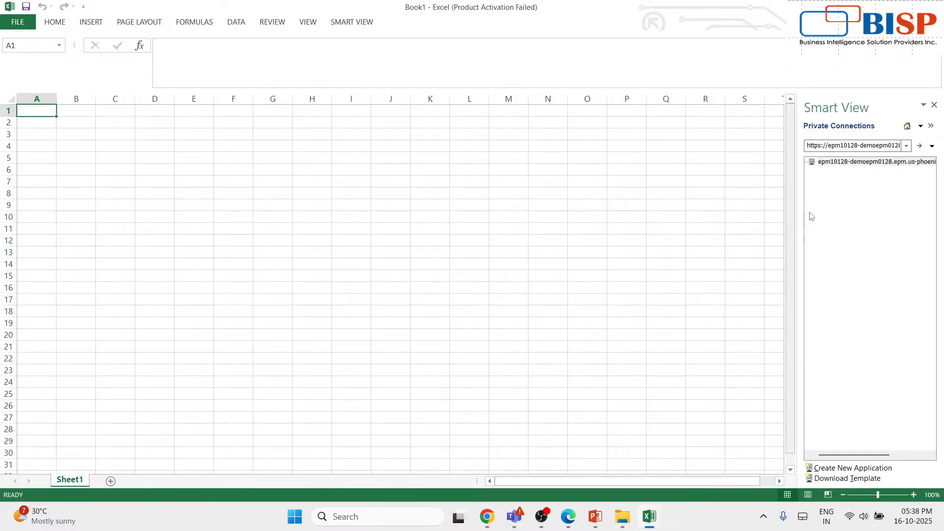
{"action": "left_click", "coordinate": [904, 146]}
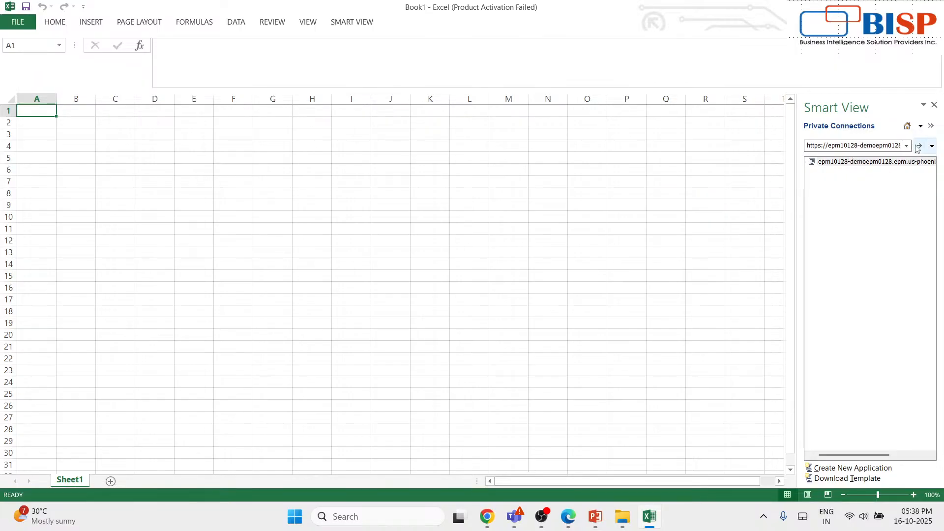
{"action": "left_click", "coordinate": [918, 146]}
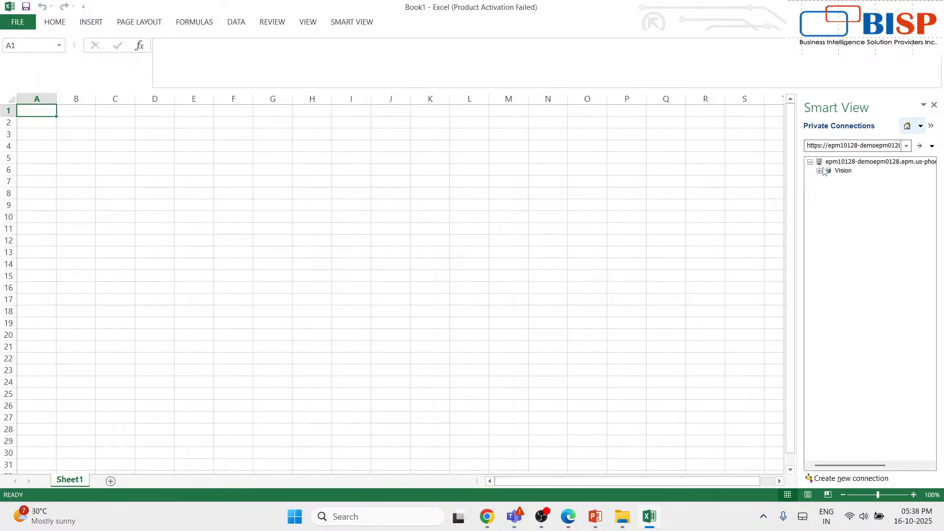
{"action": "left_click", "coordinate": [819, 170]}
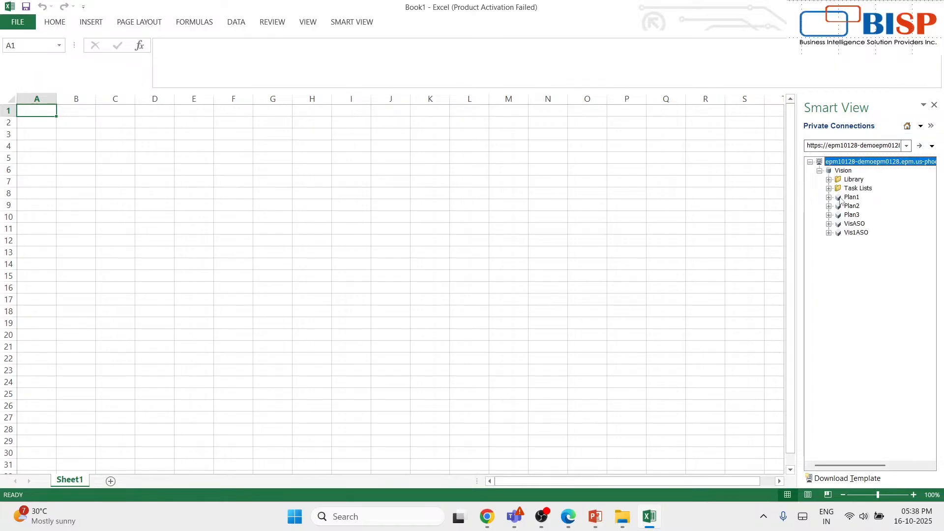
{"action": "left_click", "coordinate": [828, 197]}
{"action": "left_click", "coordinate": [851, 197]}
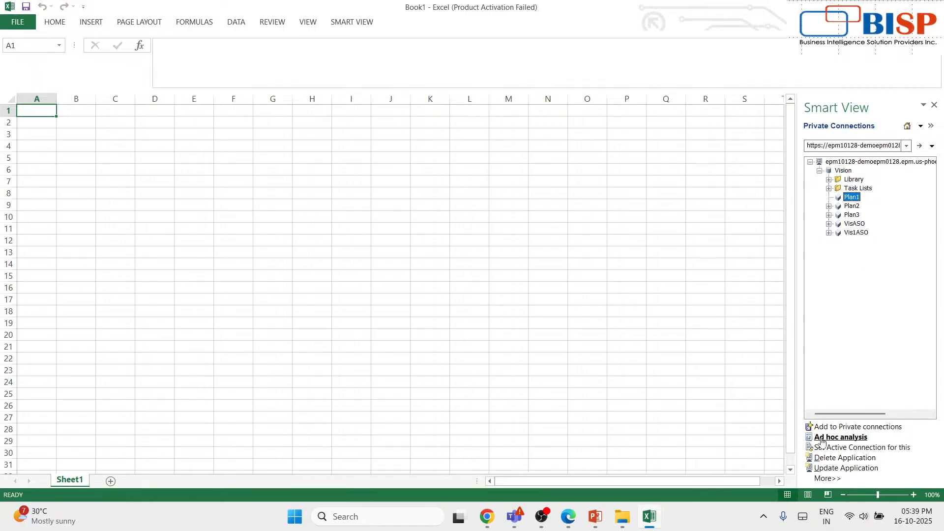
{"action": "left_click", "coordinate": [827, 439]}
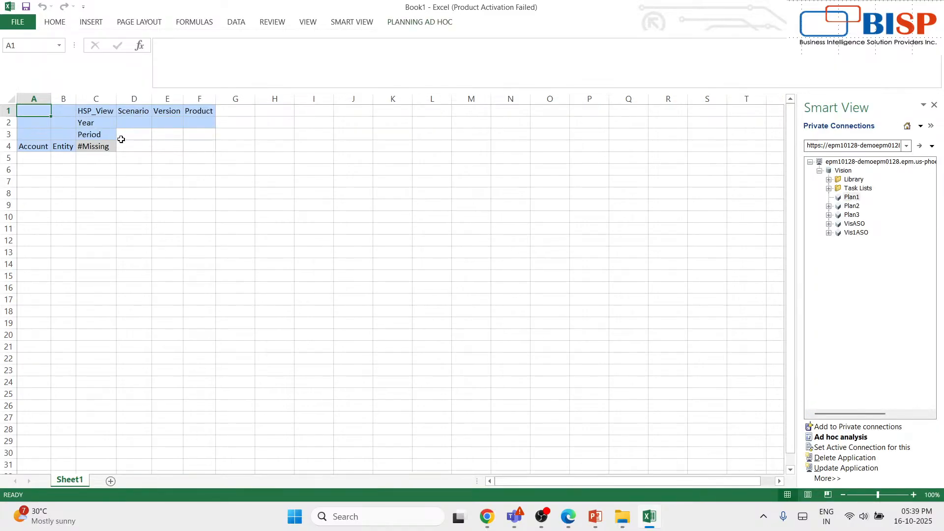
- Replace the HSP_View member in cell C1 of the ad hoc grid with BaseData
{"action": "left_click", "coordinate": [103, 143]}
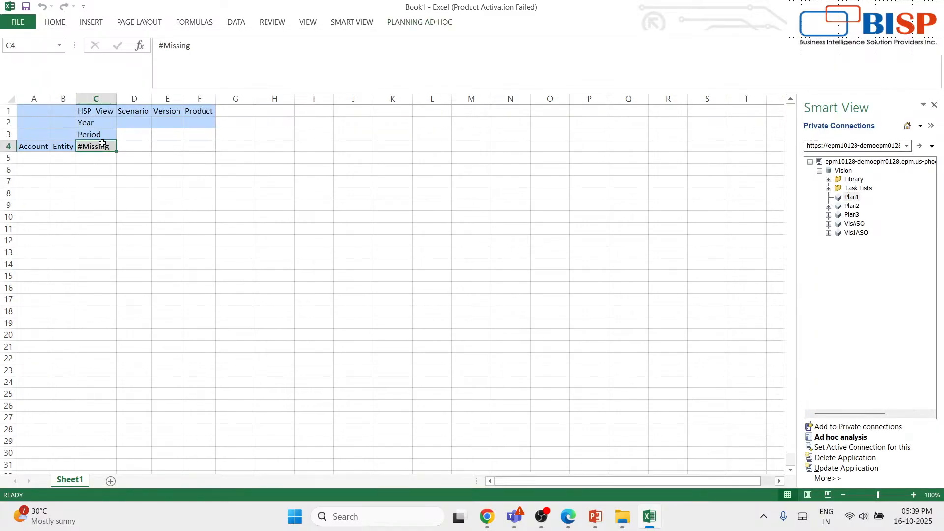
{"action": "left_click", "coordinate": [103, 112]}
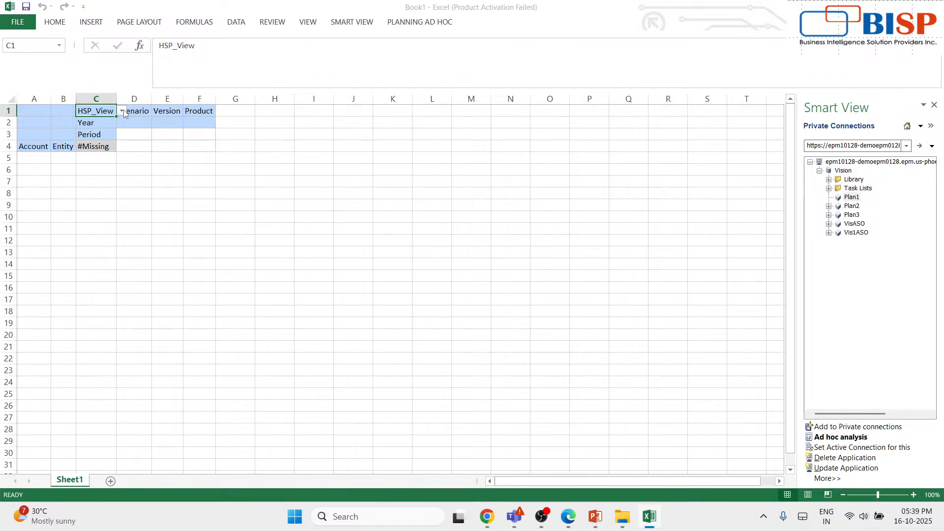
{"action": "left_click", "coordinate": [122, 111]}
{"action": "left_click", "coordinate": [141, 127]}
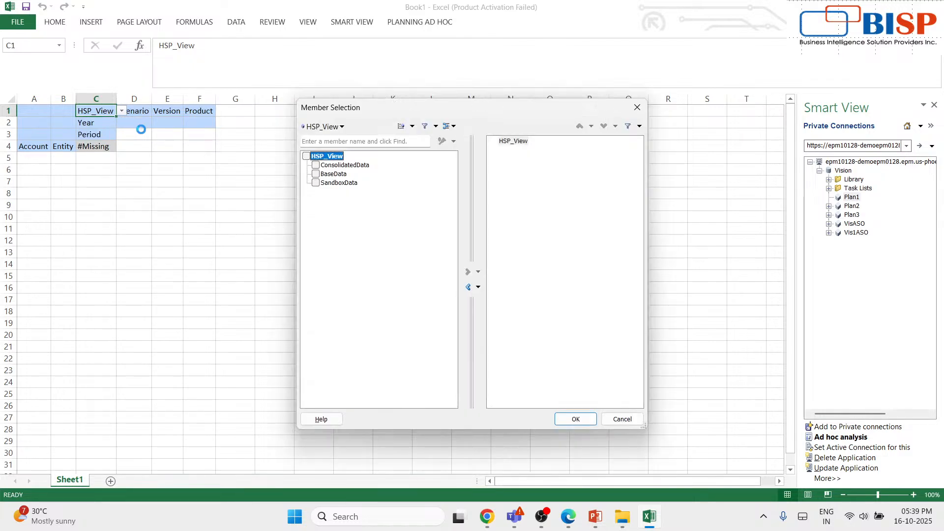
{"action": "left_click", "coordinate": [316, 174]}
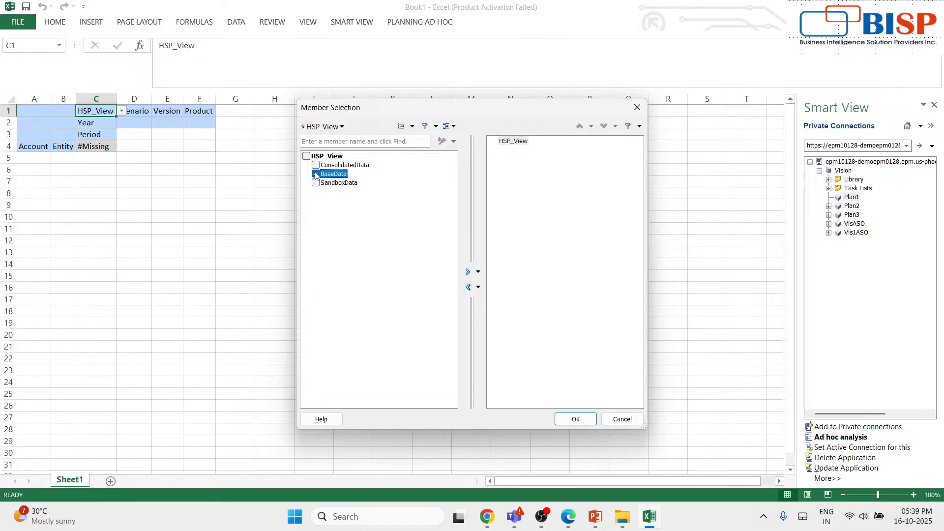
{"action": "left_click", "coordinate": [468, 272]}
{"action": "left_click", "coordinate": [513, 149]}
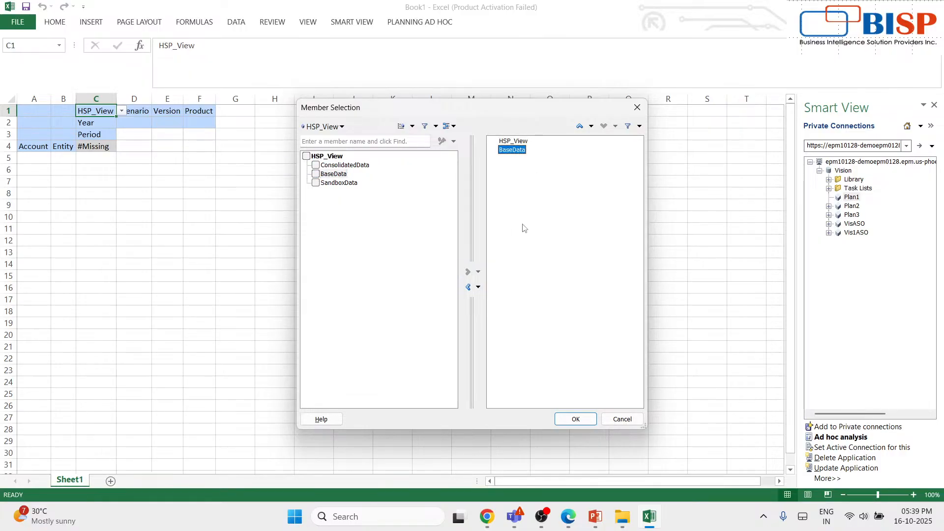
{"action": "left_click", "coordinate": [514, 141]}
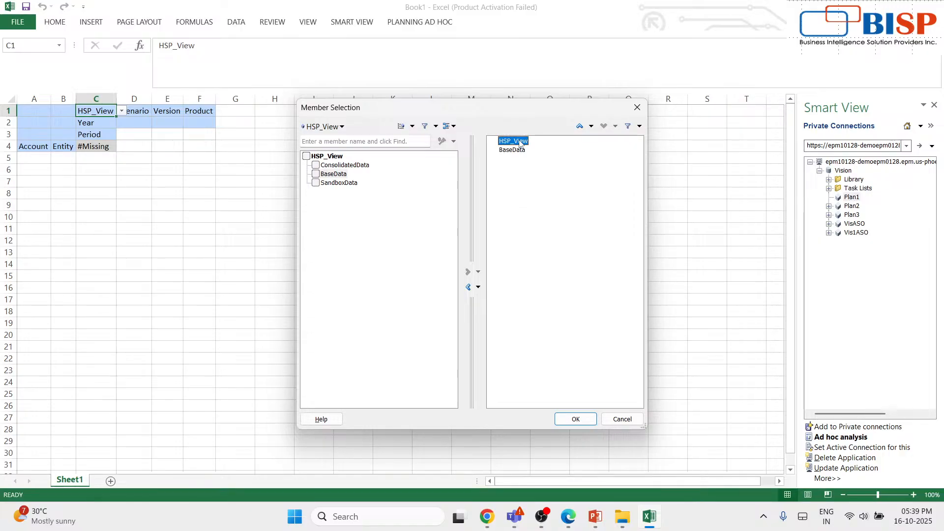
{"action": "left_click", "coordinate": [468, 288]}
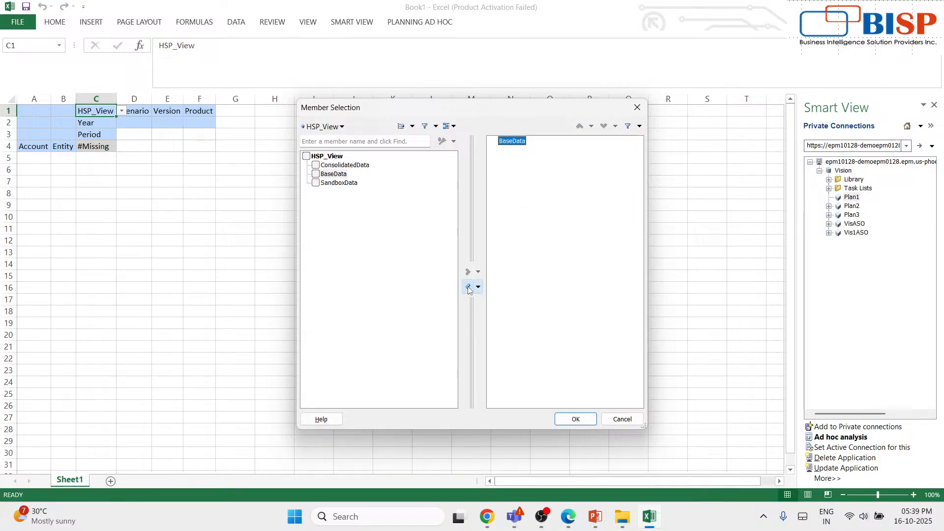
{"action": "left_click", "coordinate": [575, 419]}
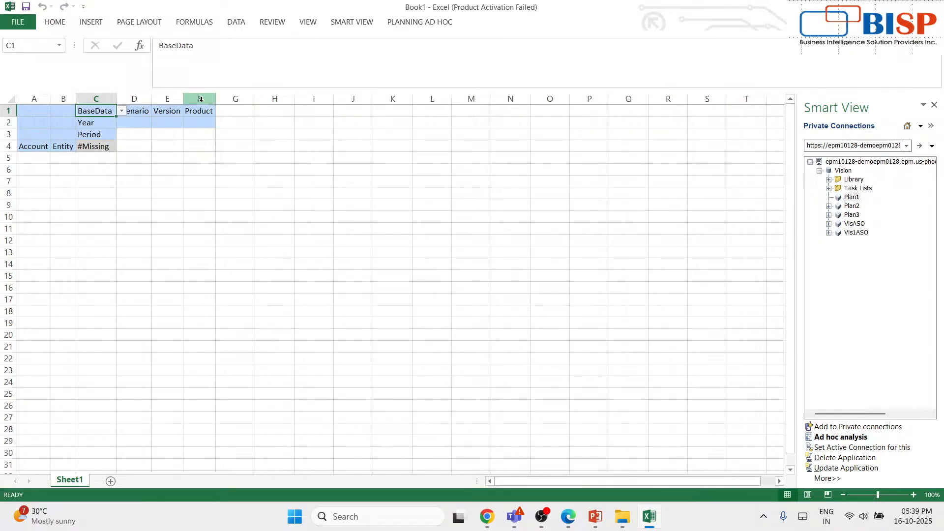
- Replace the Scenario member in cell D1 of the ad hoc grid with Plan
{"action": "left_click", "coordinate": [141, 108]}
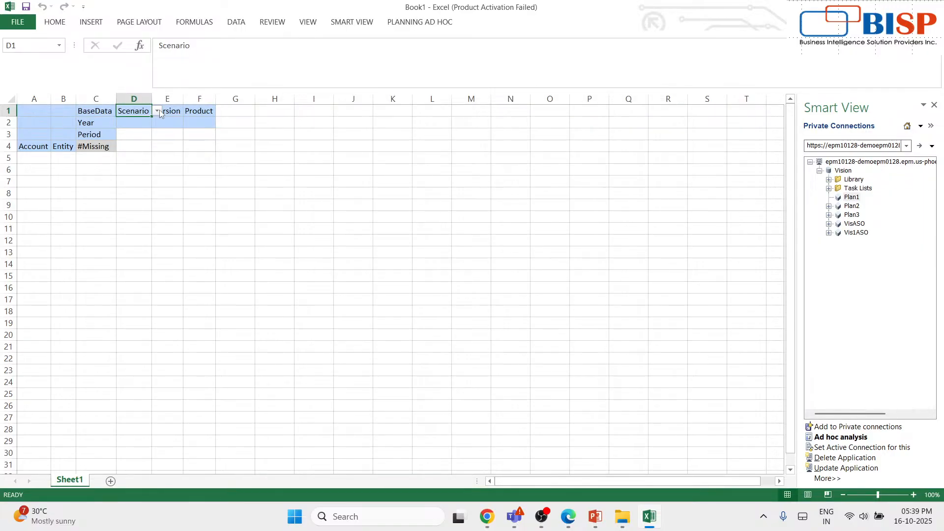
{"action": "left_click", "coordinate": [157, 111]}
{"action": "left_click", "coordinate": [182, 127]}
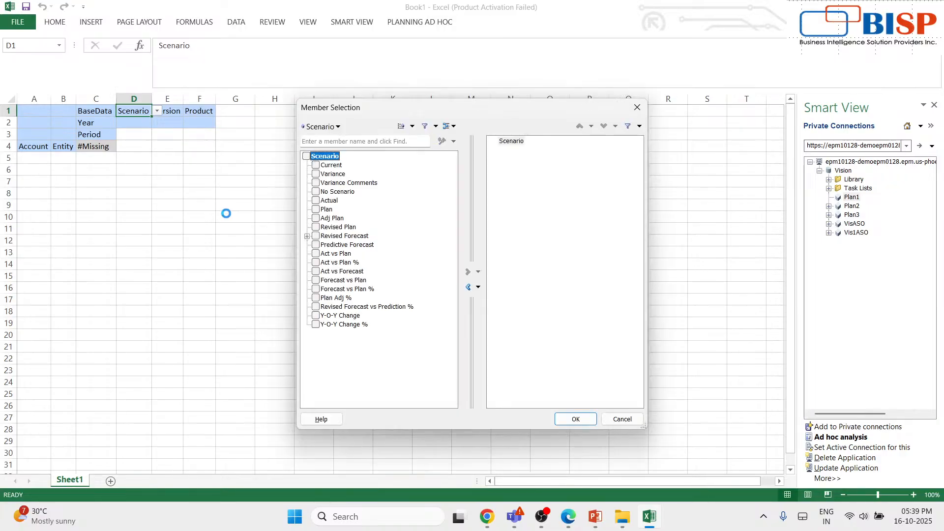
{"action": "left_click", "coordinate": [316, 210]}
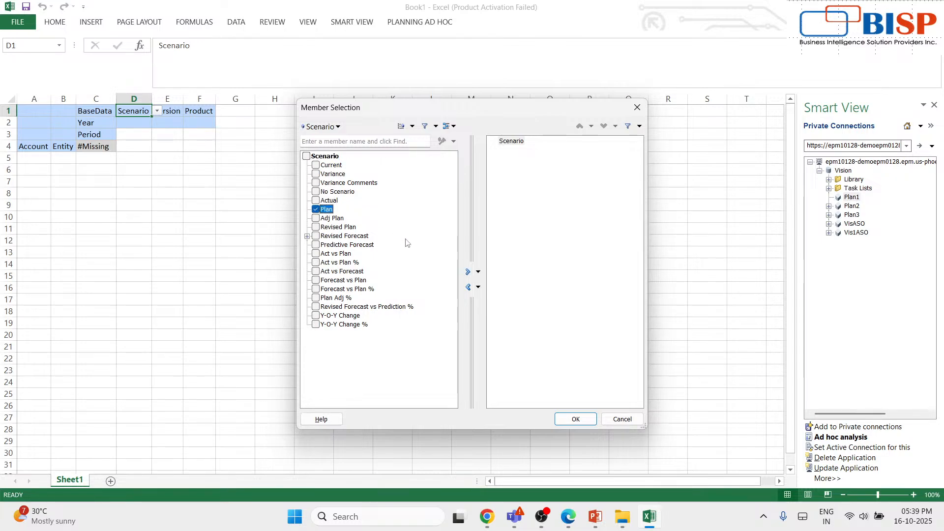
{"action": "left_click", "coordinate": [468, 273]}
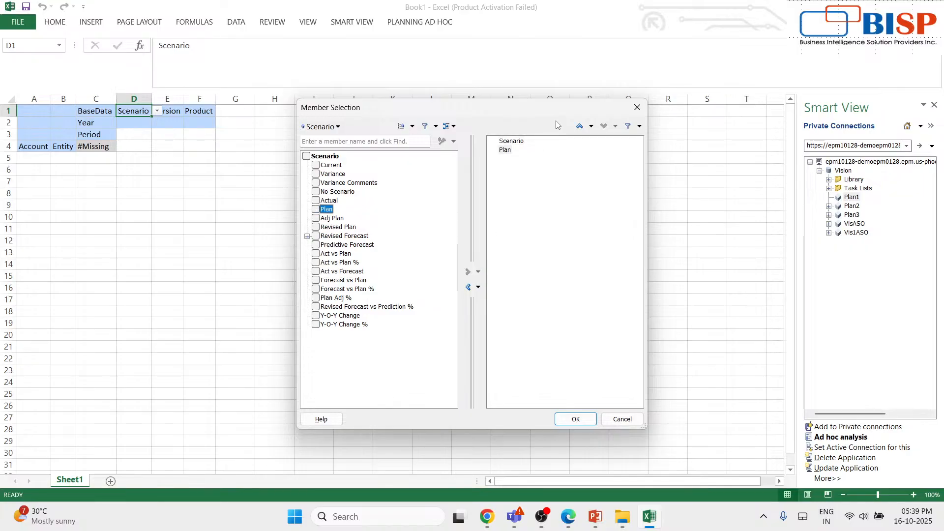
{"action": "left_click", "coordinate": [468, 287]}
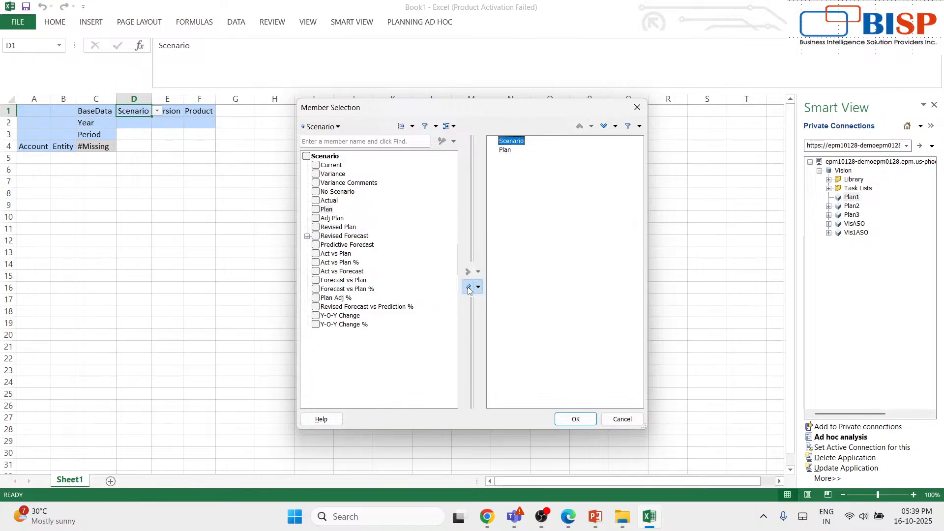
{"action": "left_click", "coordinate": [575, 419]}
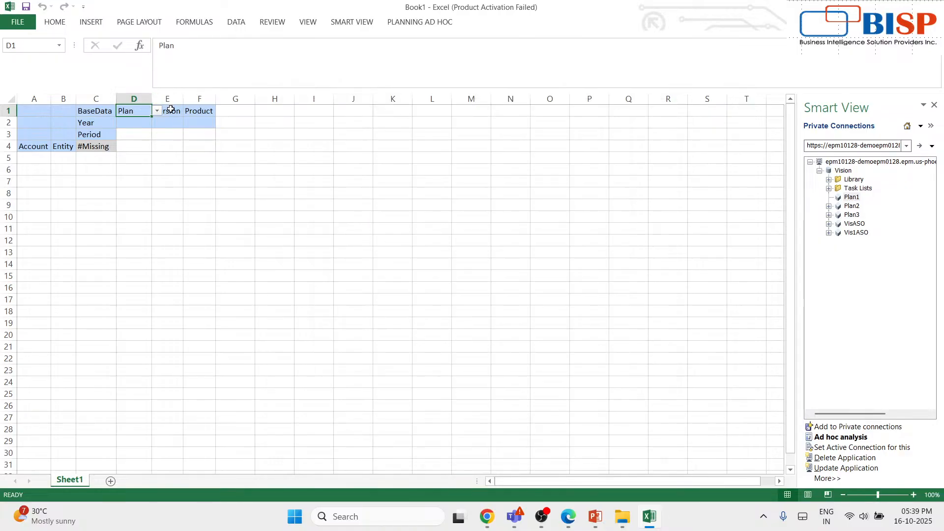
- Replace the Version member in cell E1 with Working
{"action": "left_click", "coordinate": [171, 110]}
{"action": "left_click", "coordinate": [189, 111]}
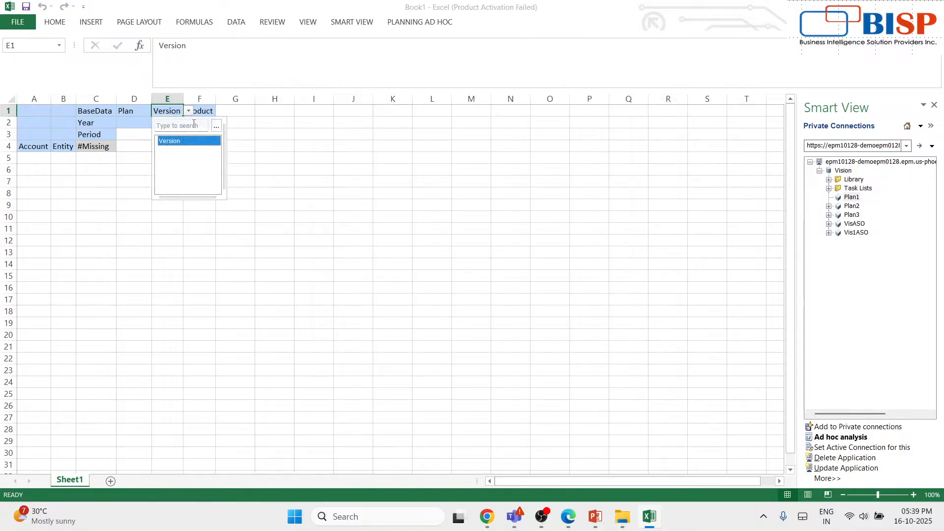
{"action": "left_click", "coordinate": [215, 124]}
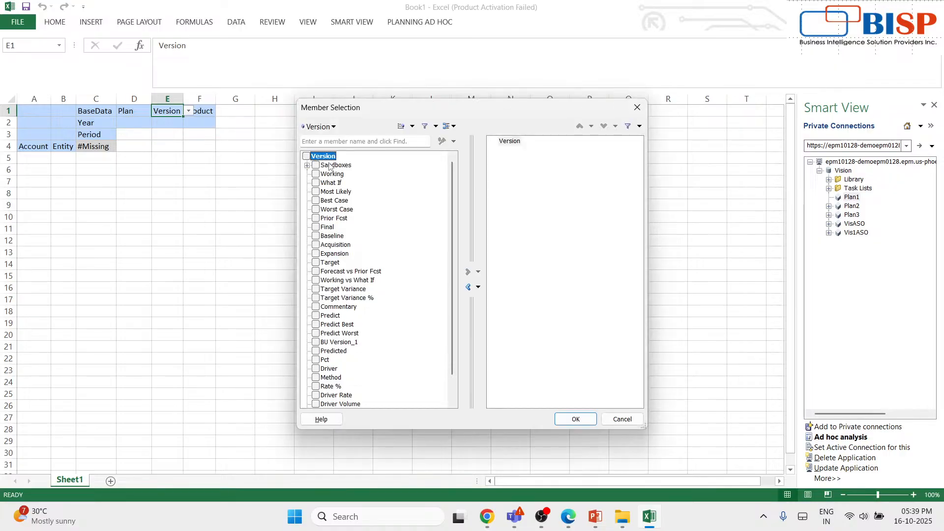
{"action": "left_click", "coordinate": [315, 174]}
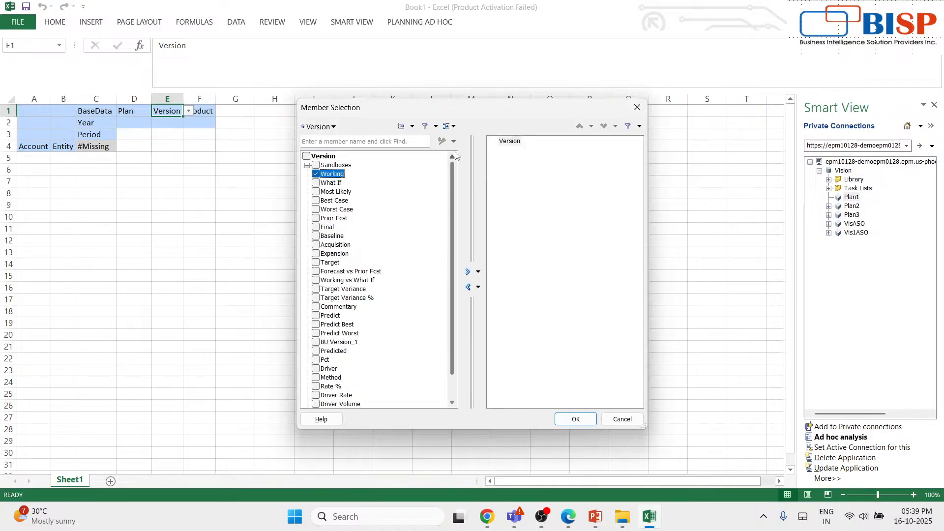
{"action": "left_click", "coordinate": [469, 272]}
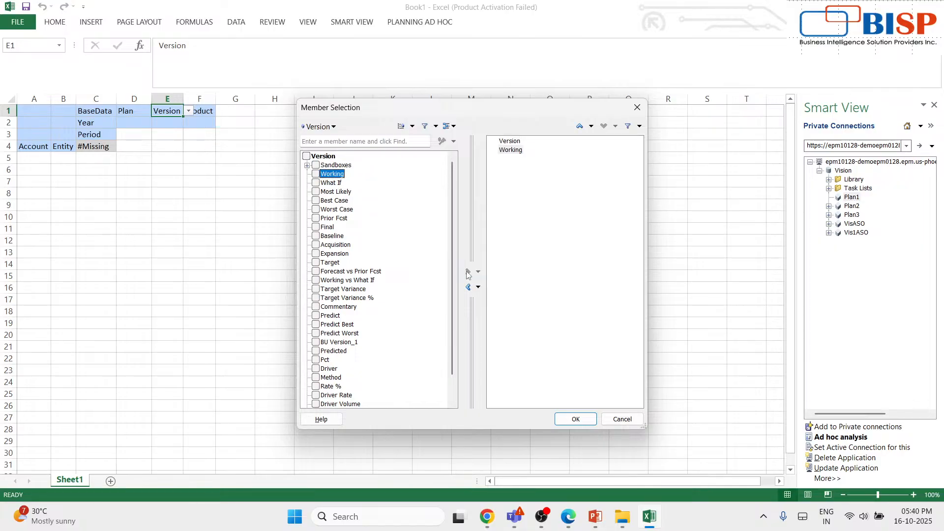
{"action": "left_click", "coordinate": [509, 141]}
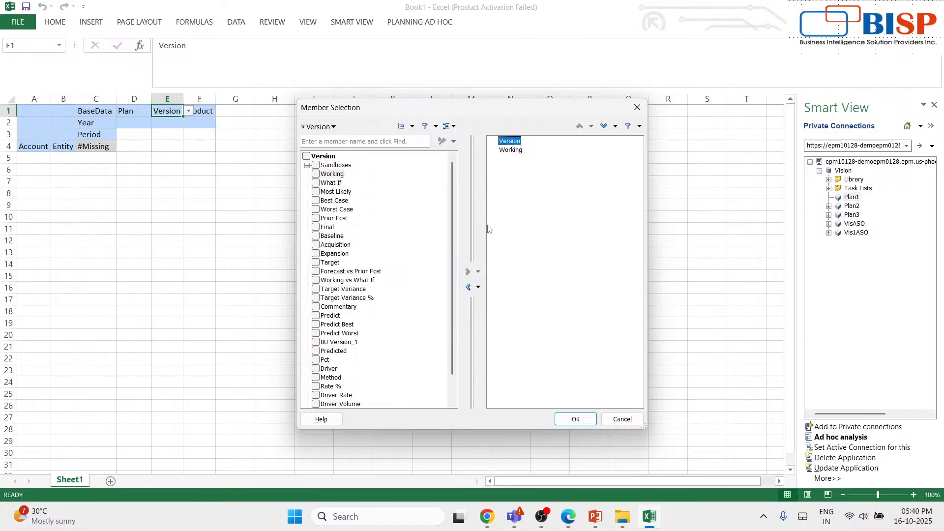
{"action": "left_click", "coordinate": [468, 288]}
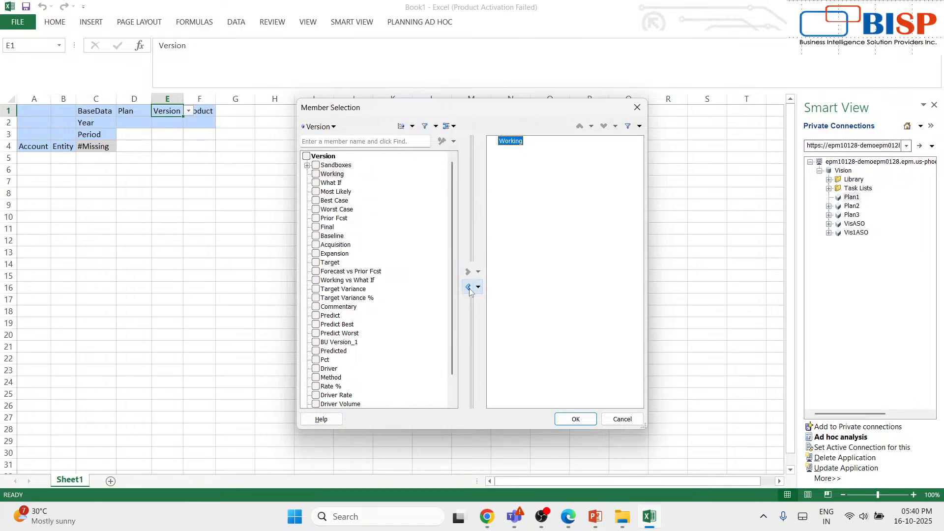
{"action": "left_click", "coordinate": [579, 424]}
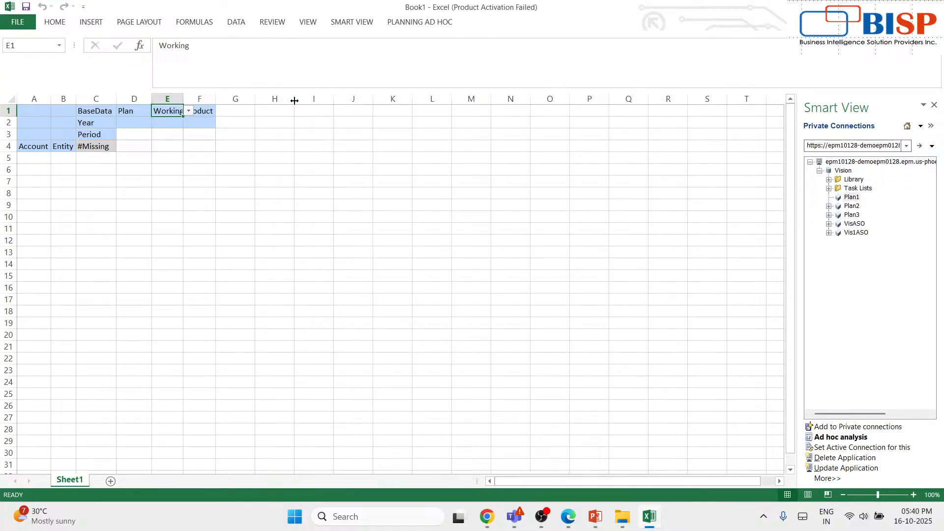
- Replace the Product member in cell F1 with Sentinal Standard Notebook from Computer Equipments under Total Product
{"action": "left_click", "coordinate": [205, 112]}
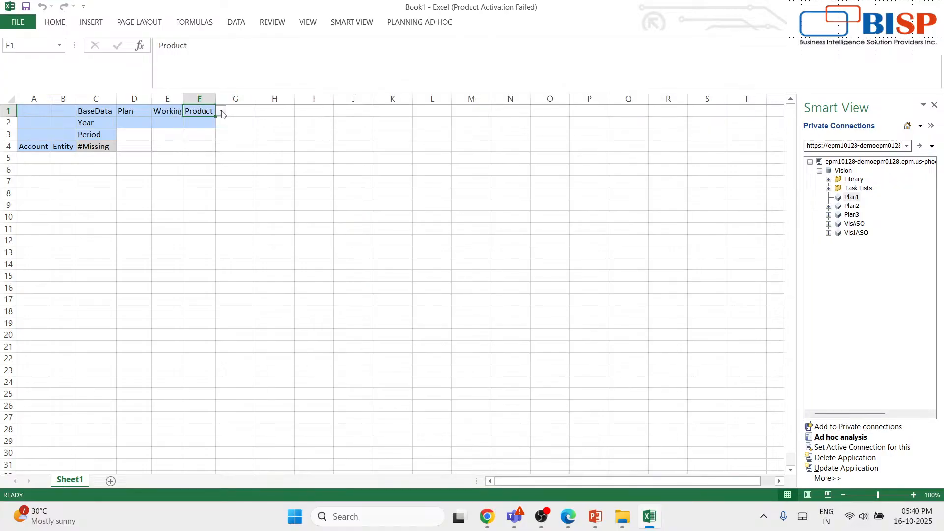
{"action": "left_click", "coordinate": [221, 111]}
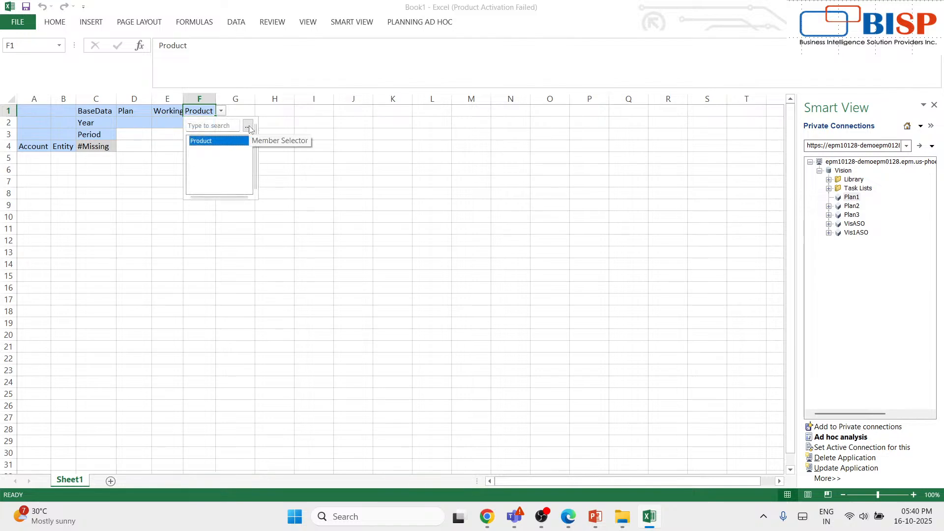
{"action": "left_click", "coordinate": [248, 126]}
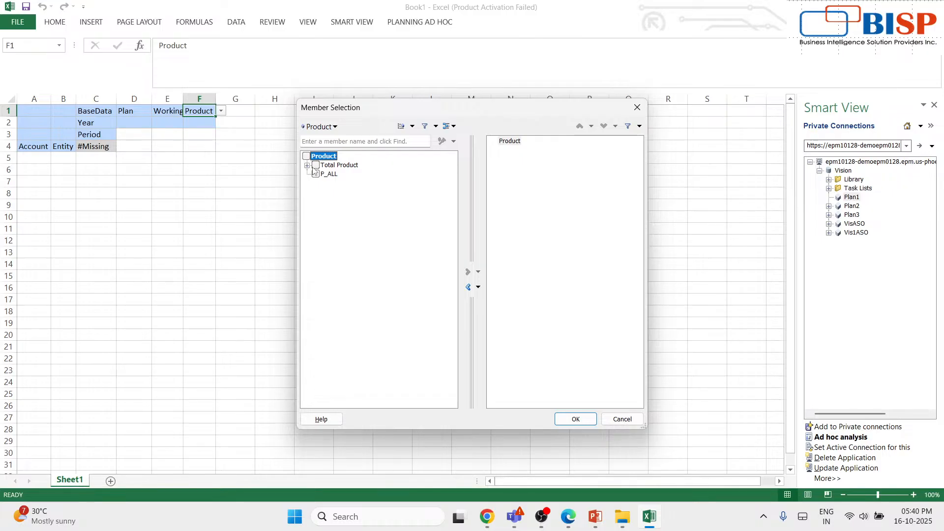
{"action": "left_click", "coordinate": [307, 166]}
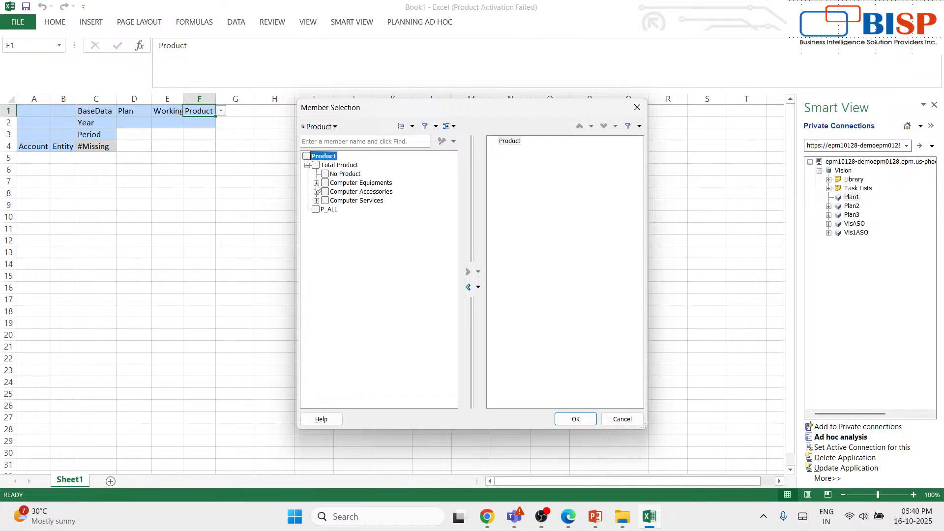
{"action": "left_click", "coordinate": [316, 183]}
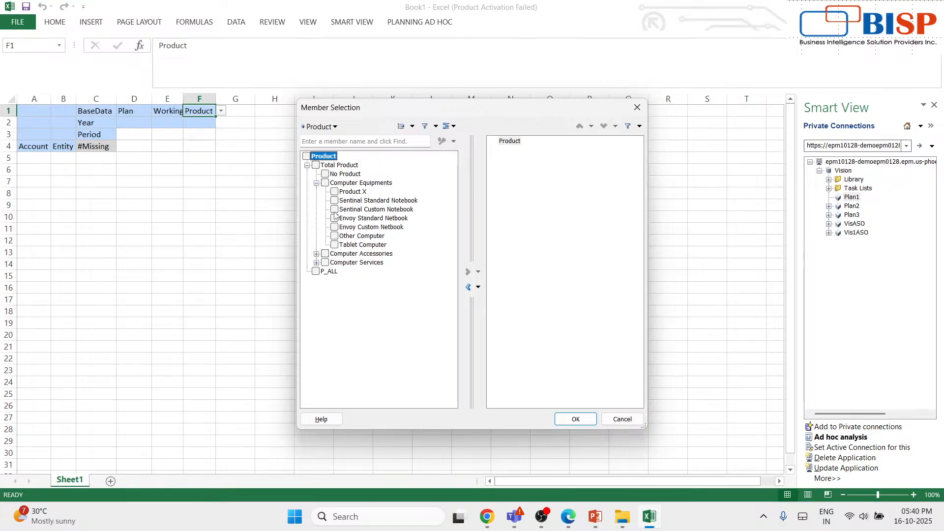
{"action": "left_click", "coordinate": [334, 213]}
{"action": "left_click", "coordinate": [335, 201]}
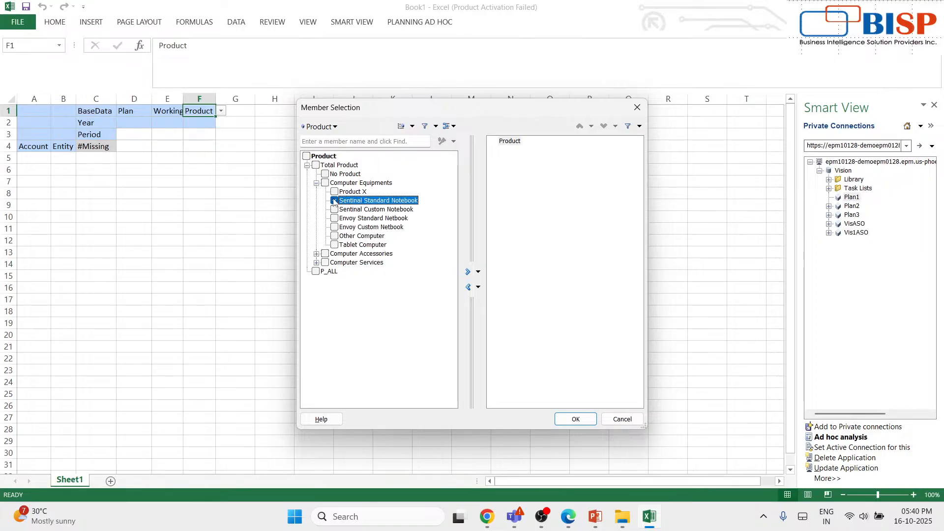
{"action": "left_click", "coordinate": [470, 275]}
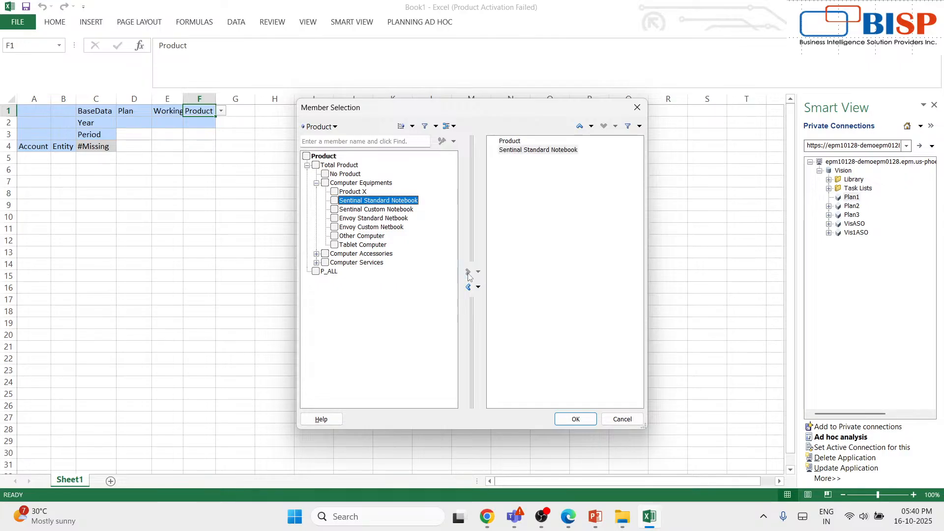
{"action": "left_click", "coordinate": [514, 142]}
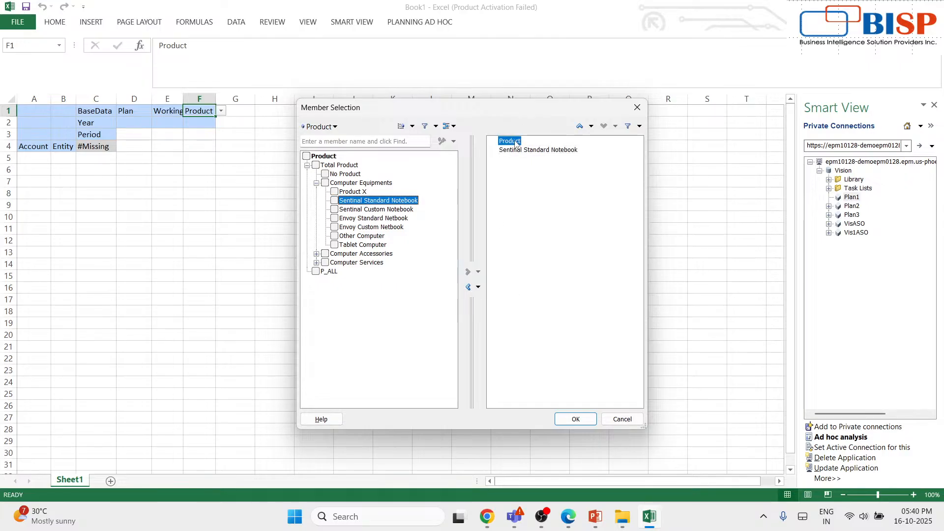
{"action": "left_click", "coordinate": [468, 288]}
{"action": "left_click", "coordinate": [576, 420]}
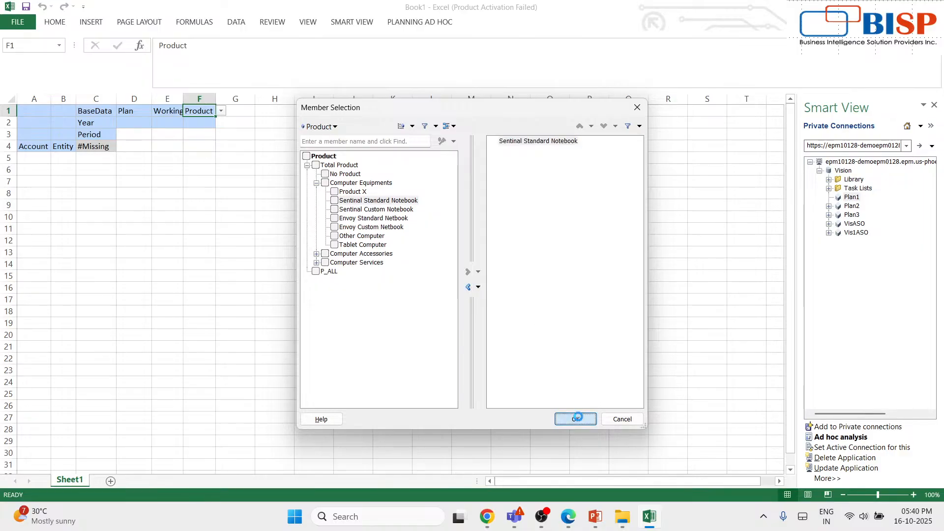
- Set the Year member in cell C2 to FY24 and the Period member in cell C3 to Jan
{"action": "left_click", "coordinate": [101, 121]}
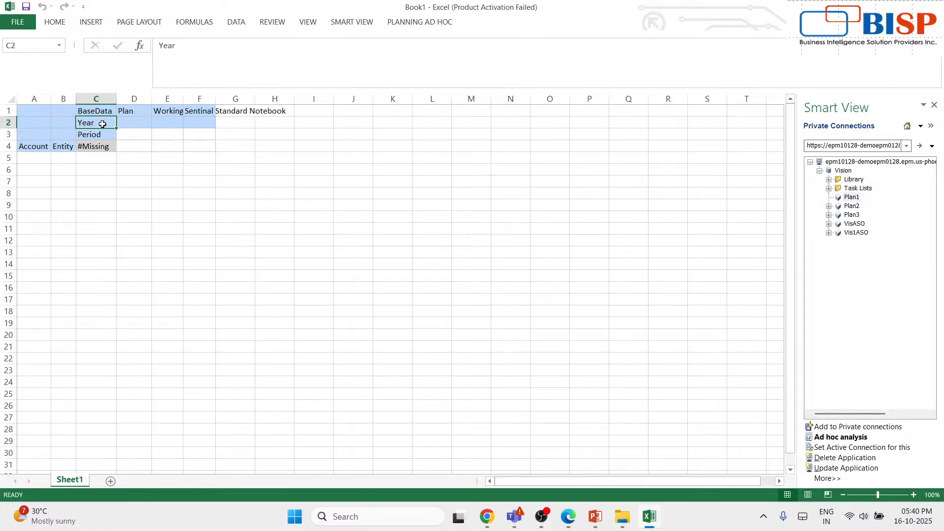
{"action": "key", "text": "BackSpace"}
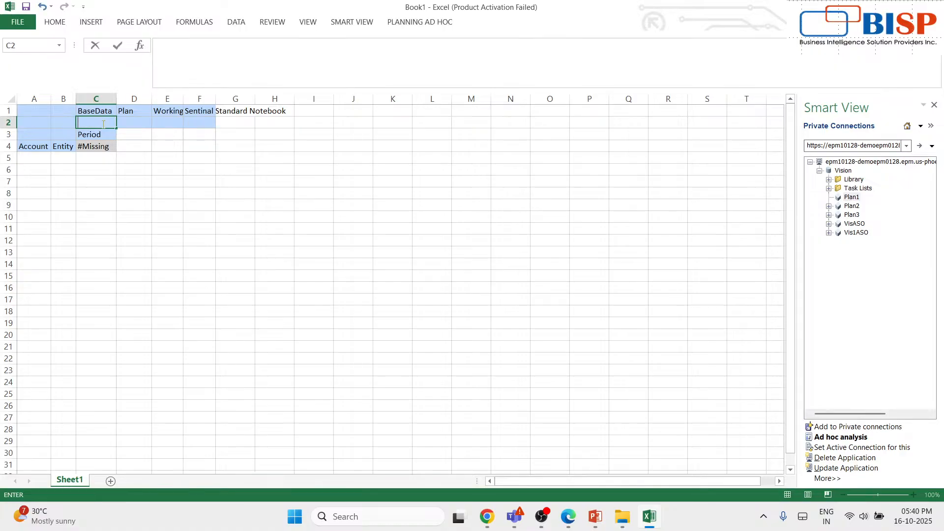
{"action": "type", "text": "FY@$"}
{"action": "key", "text": "BackSpace"}
{"action": "key", "text": "BackSpace"}
{"action": "left_click", "coordinate": [99, 134]}
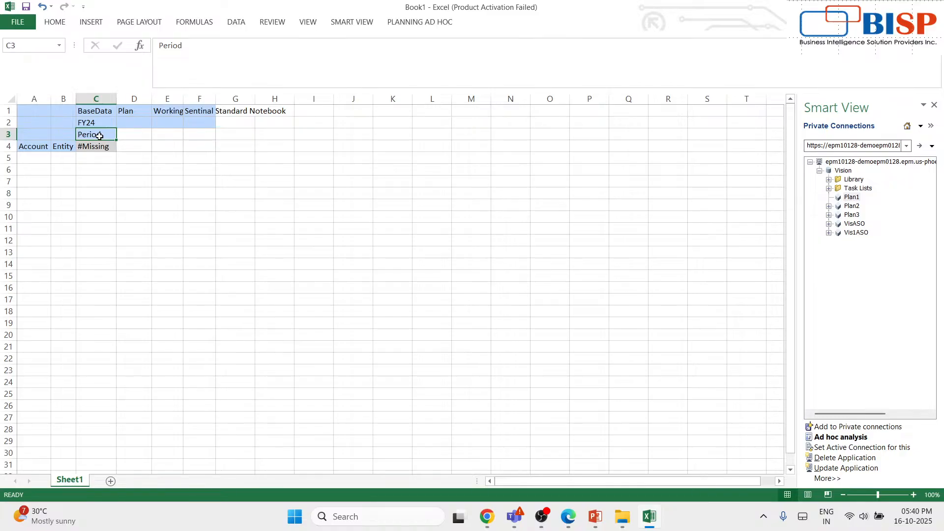
{"action": "key", "text": "BackSpace"}
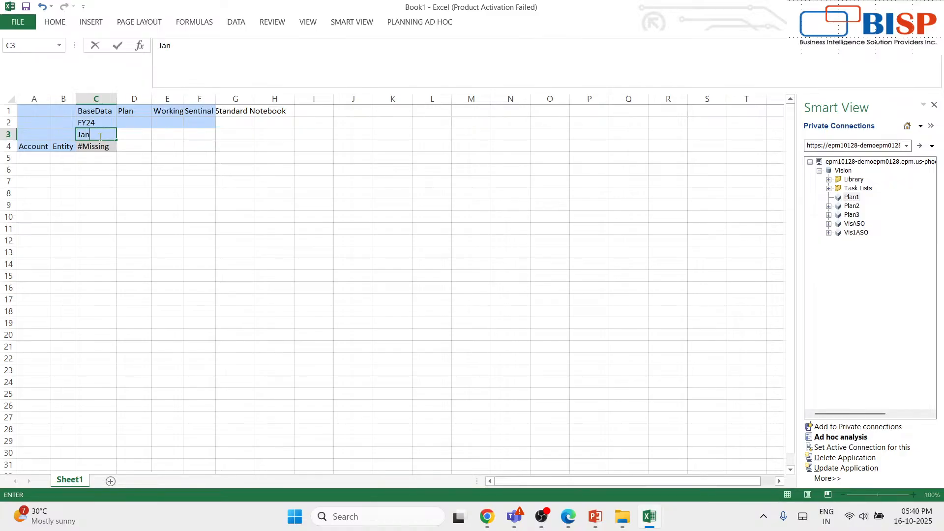
- Replace the Entity member in cell B4 with Facilities Resources from Total Department's Resources group
{"action": "left_click", "coordinate": [58, 147]}
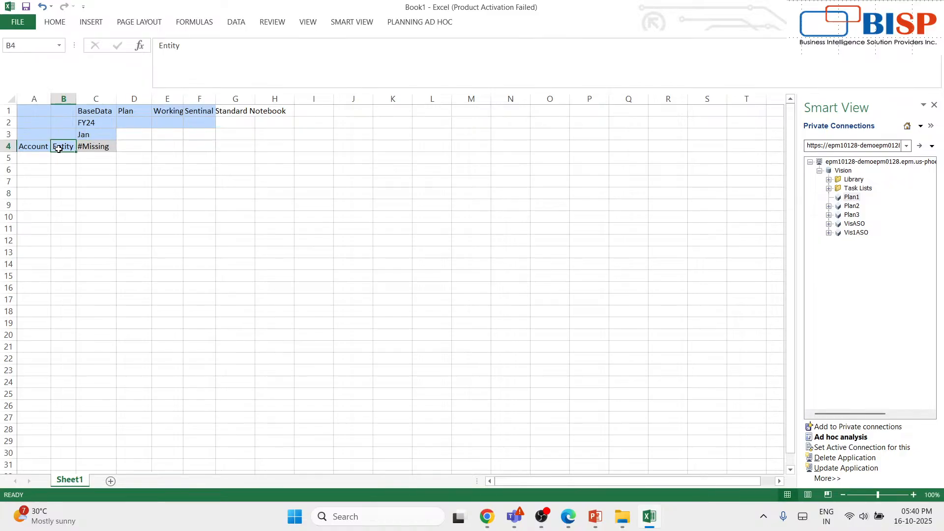
{"action": "left_click", "coordinate": [358, 22]}
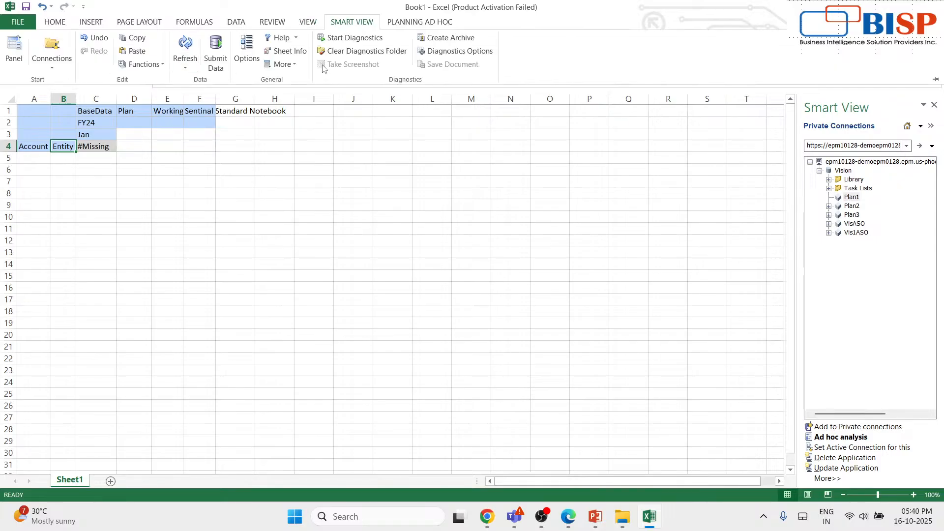
{"action": "left_click", "coordinate": [399, 23]}
{"action": "left_click", "coordinate": [150, 37]}
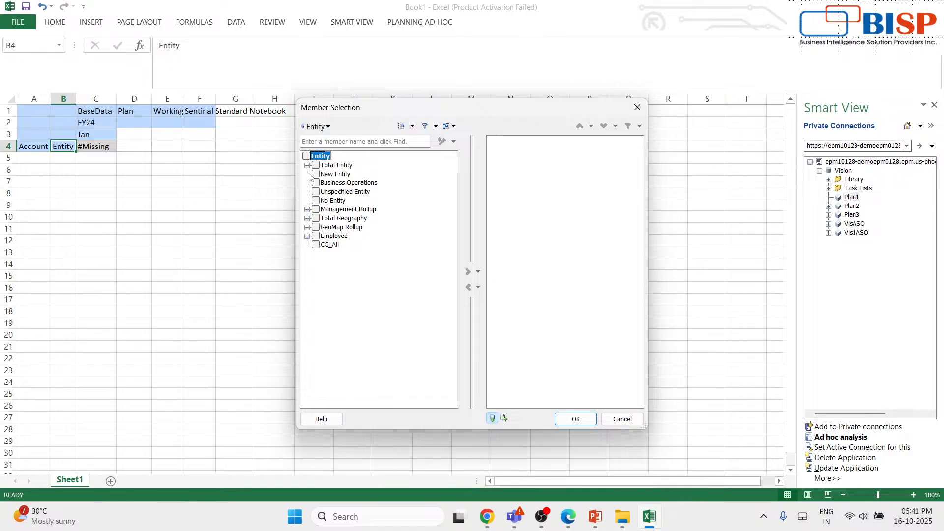
{"action": "left_click", "coordinate": [307, 166]}
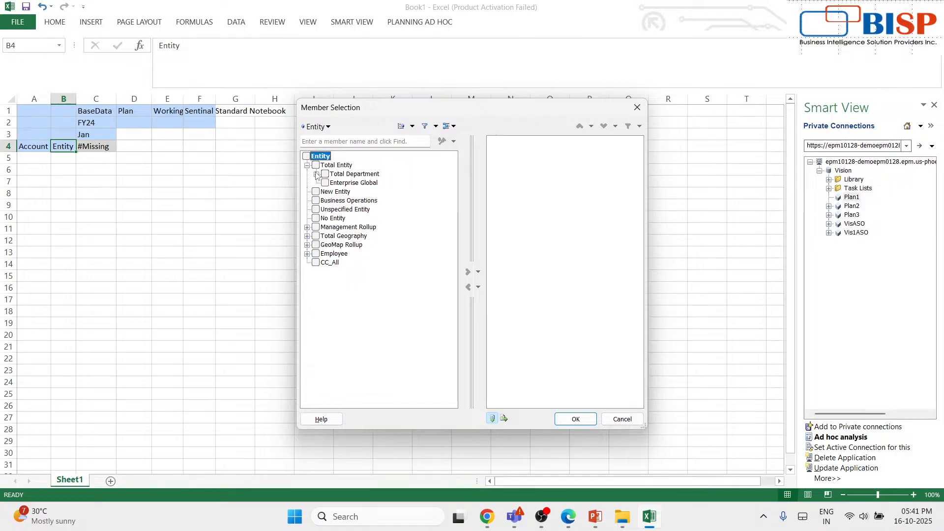
{"action": "left_click", "coordinate": [317, 174]}
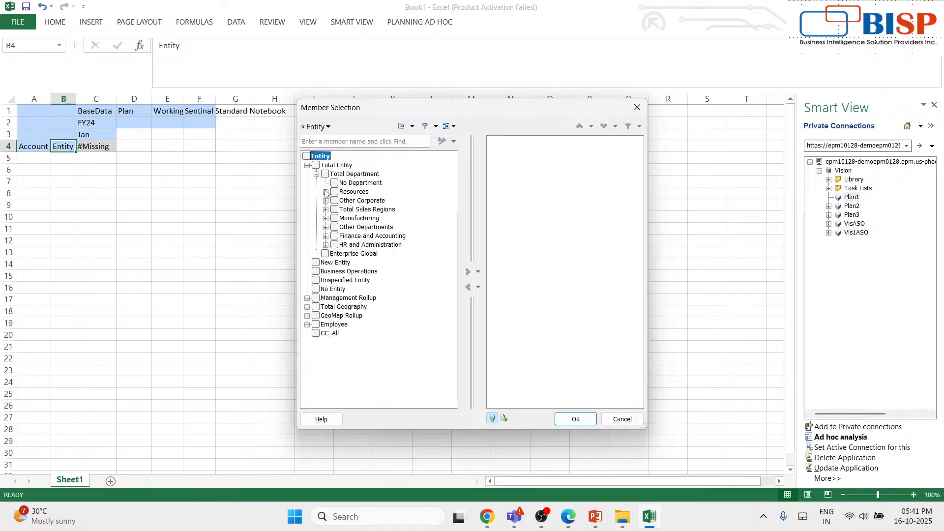
{"action": "left_click", "coordinate": [325, 191]}
{"action": "left_click", "coordinate": [343, 200]}
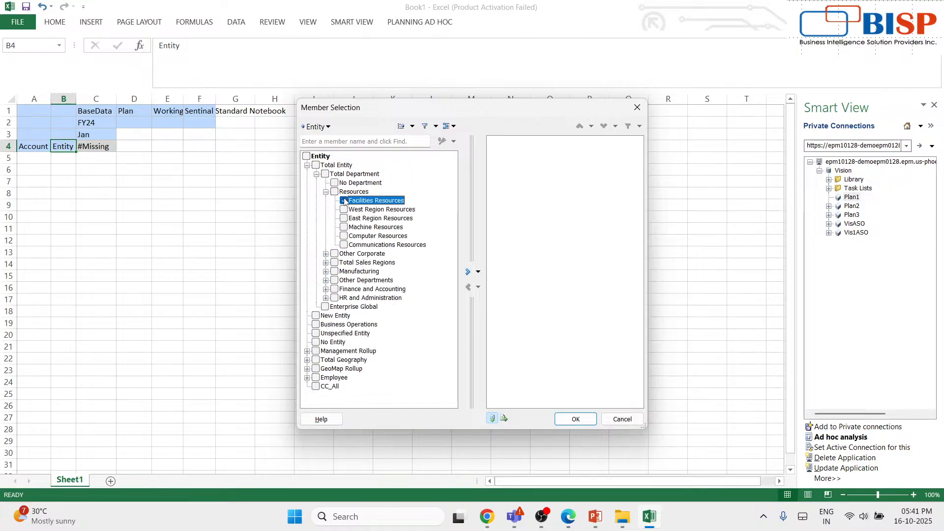
{"action": "left_click", "coordinate": [468, 272]}
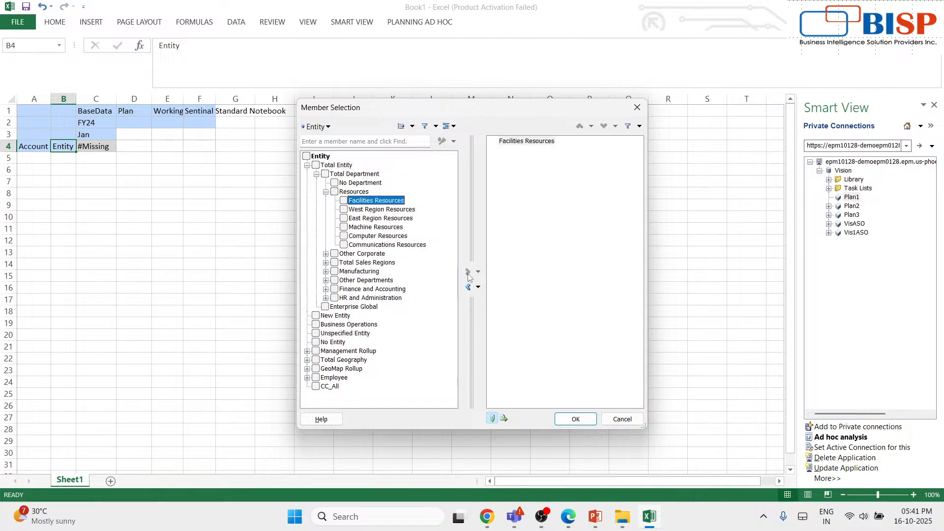
{"action": "left_click", "coordinate": [581, 420]}
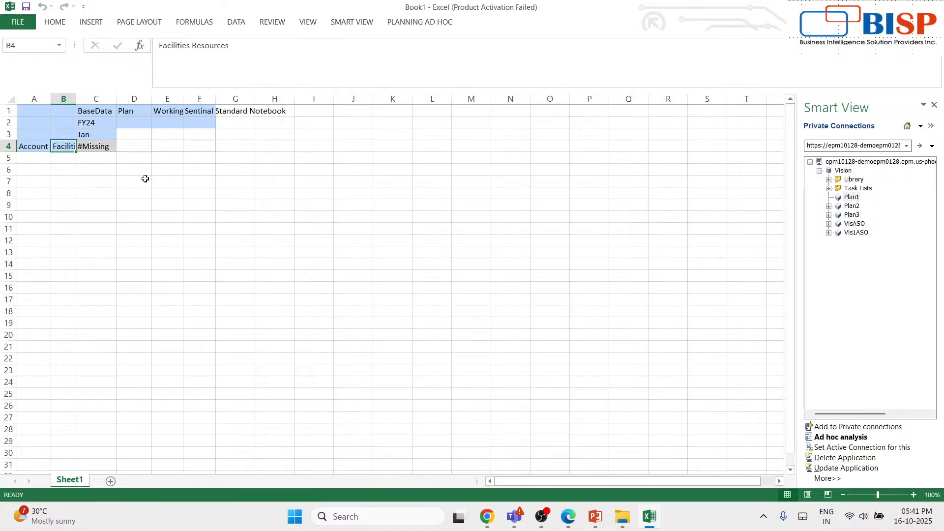
- Widen column B until the full Facilities Resources name fits in cell B4
{"action": "left_click", "coordinate": [35, 144]}
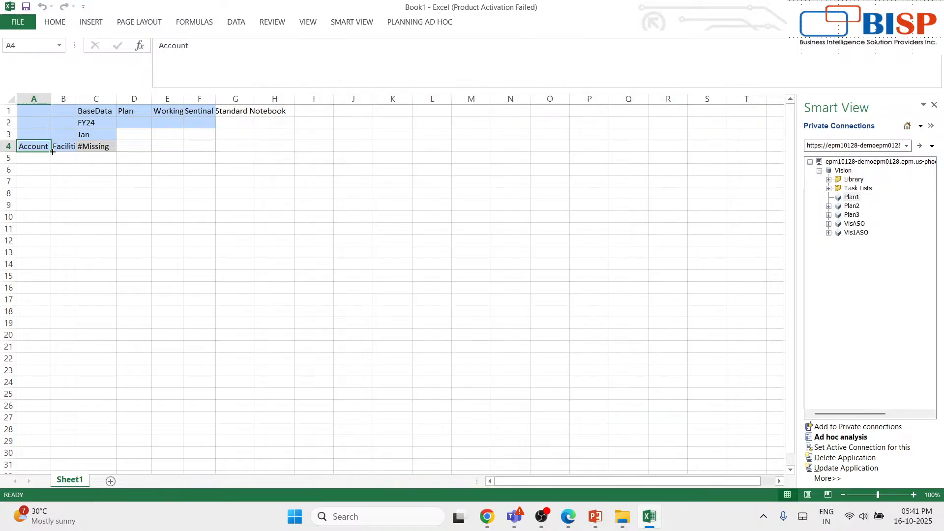
{"action": "left_click", "coordinate": [77, 121]}
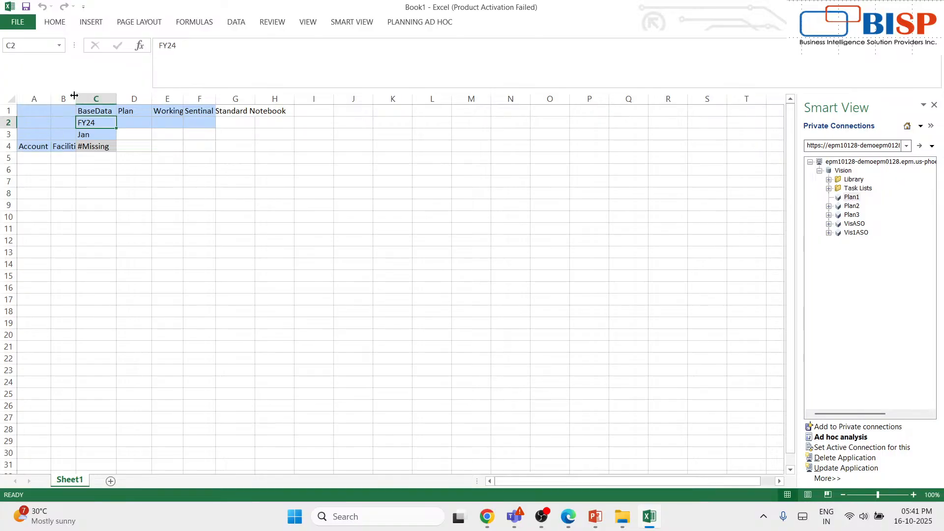
{"action": "left_click_drag", "start_coordinate": [76, 98], "coordinate": [105, 91]}
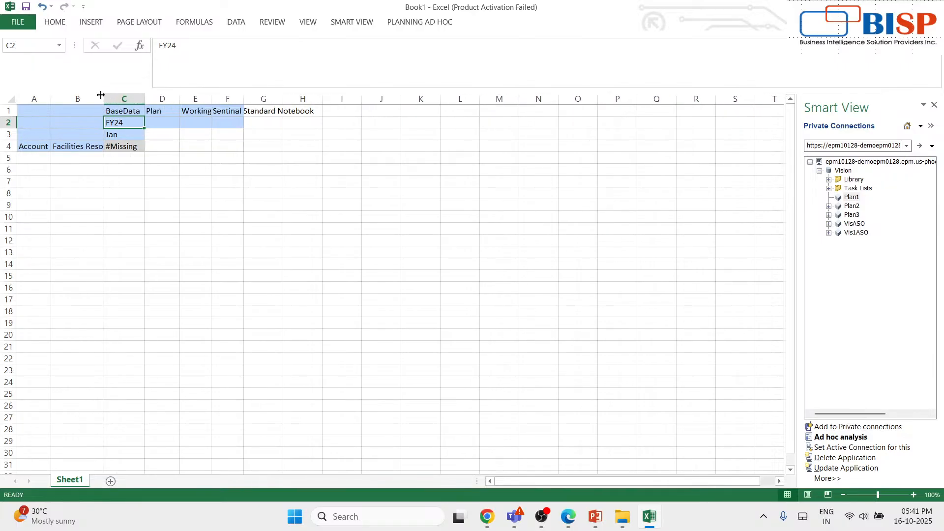
{"action": "left_click_drag", "start_coordinate": [101, 95], "coordinate": [127, 99]}
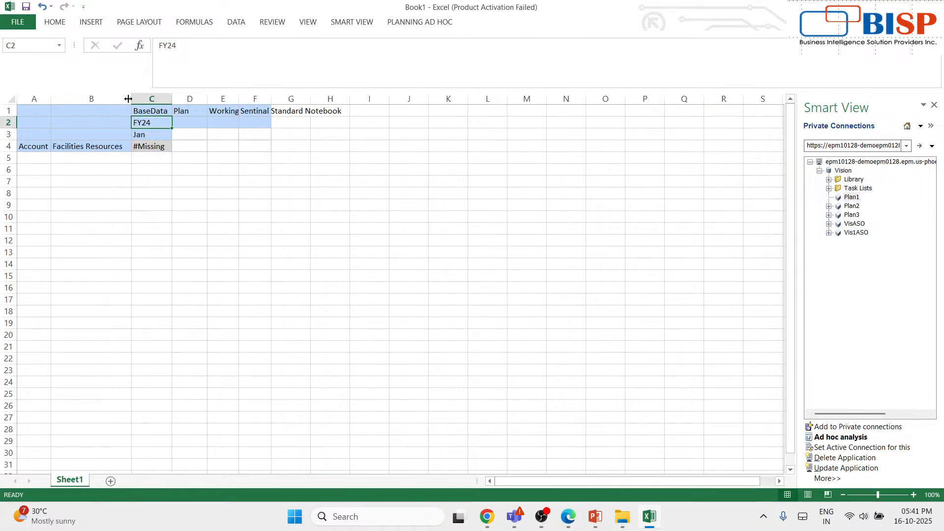
{"action": "left_click", "coordinate": [34, 148]}
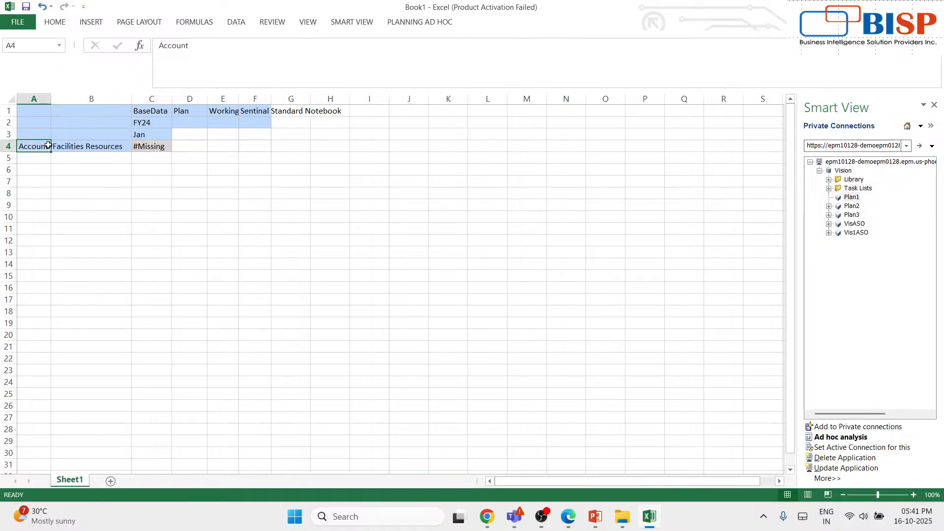
{"action": "left_click", "coordinate": [352, 22]}
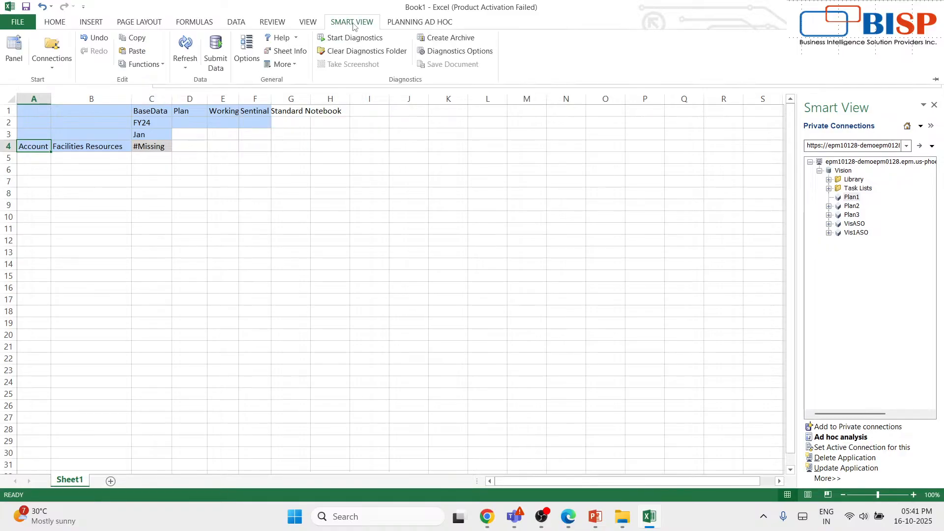
{"action": "left_click", "coordinate": [403, 24]}
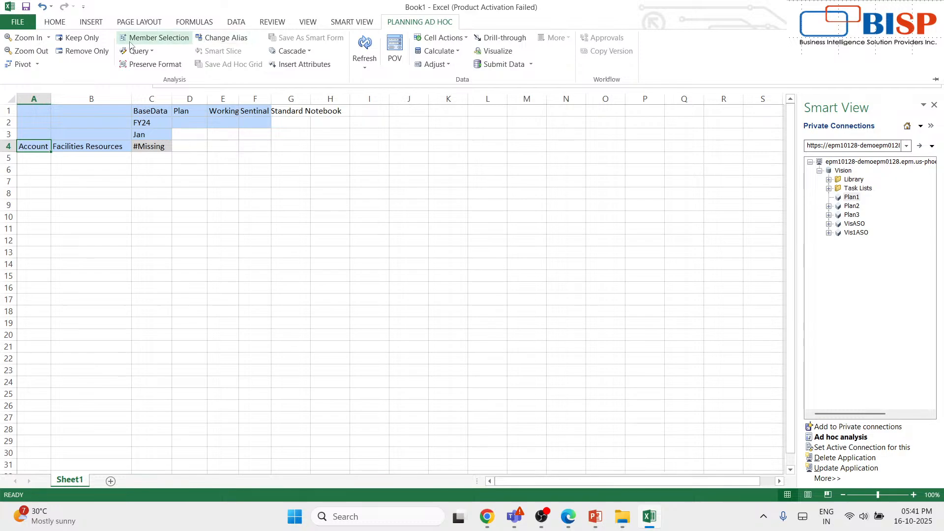
{"action": "left_click", "coordinate": [145, 38]}
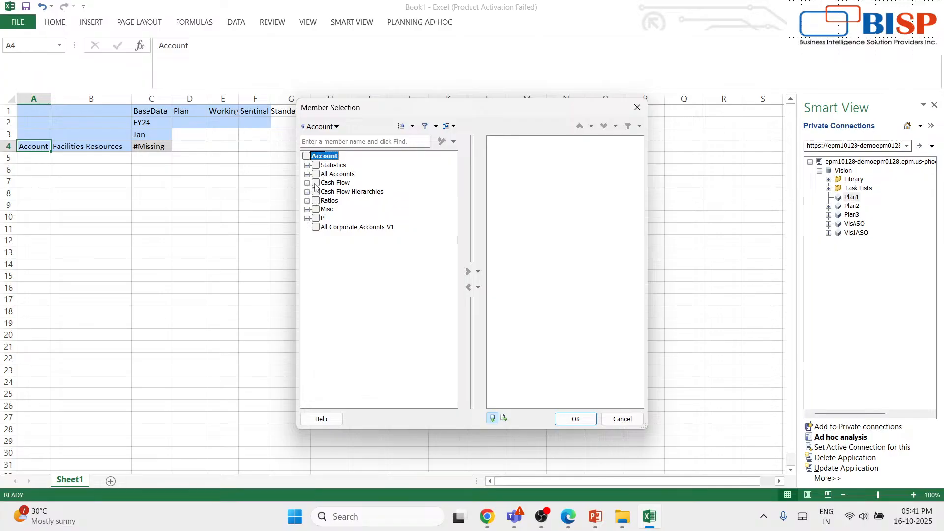
{"action": "left_click", "coordinate": [307, 174]}
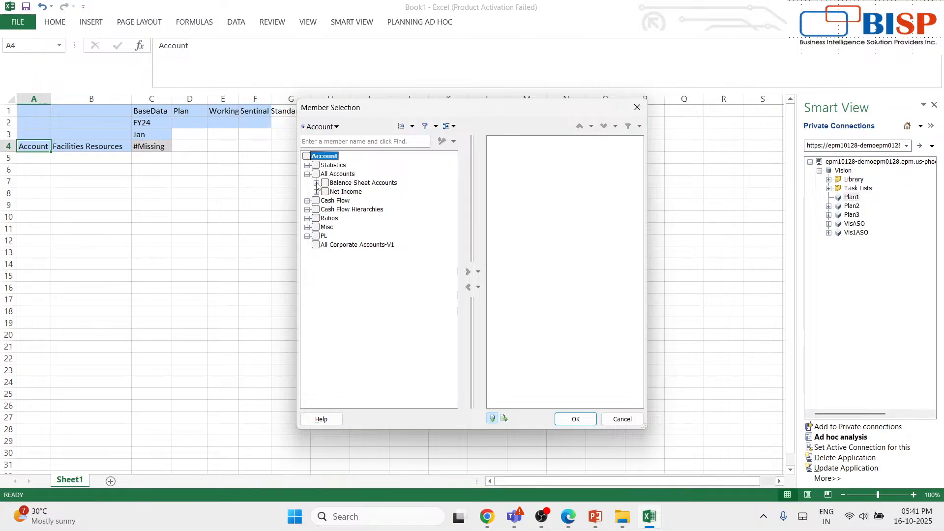
{"action": "left_click", "coordinate": [316, 183]}
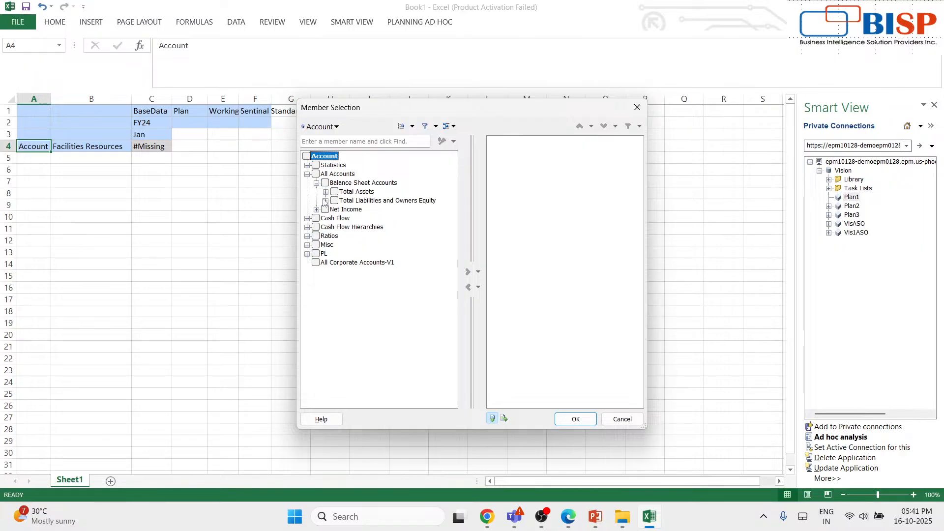
{"action": "left_click", "coordinate": [324, 200]}
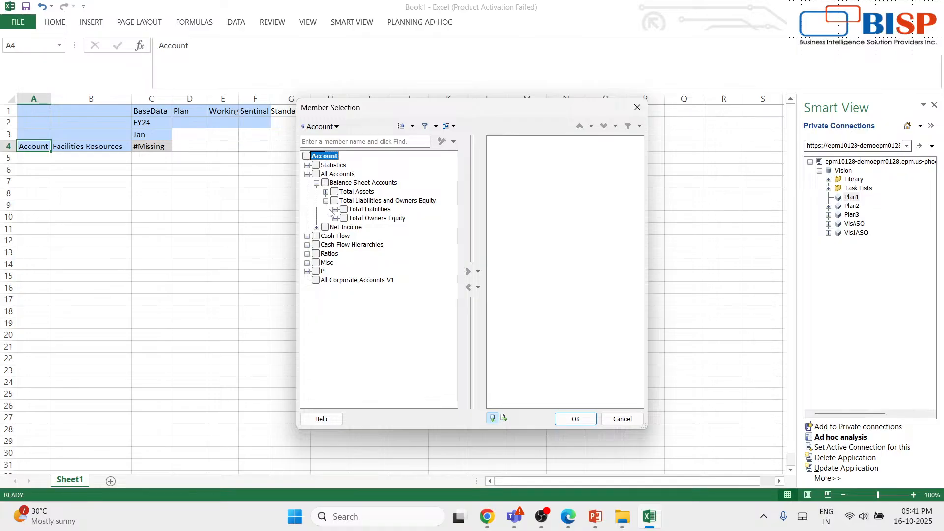
{"action": "left_click", "coordinate": [334, 209]}
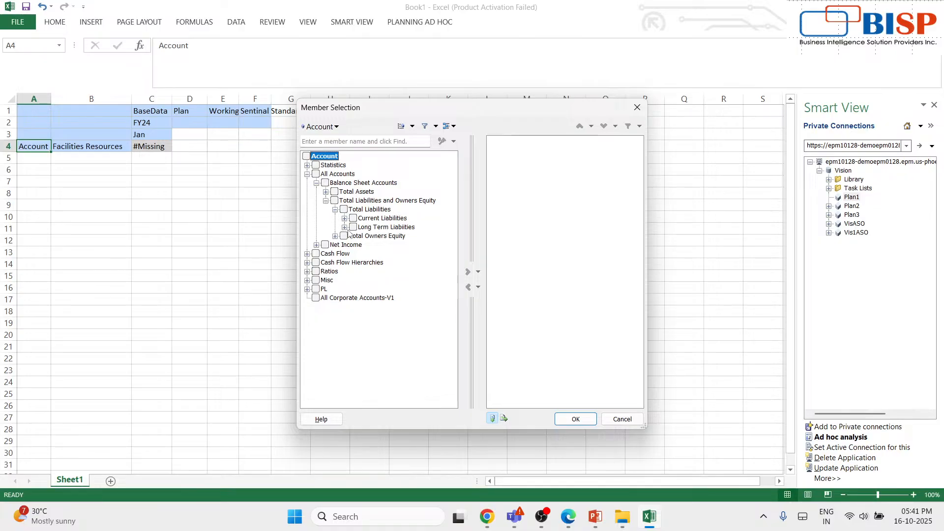
{"action": "left_click", "coordinate": [636, 108]}
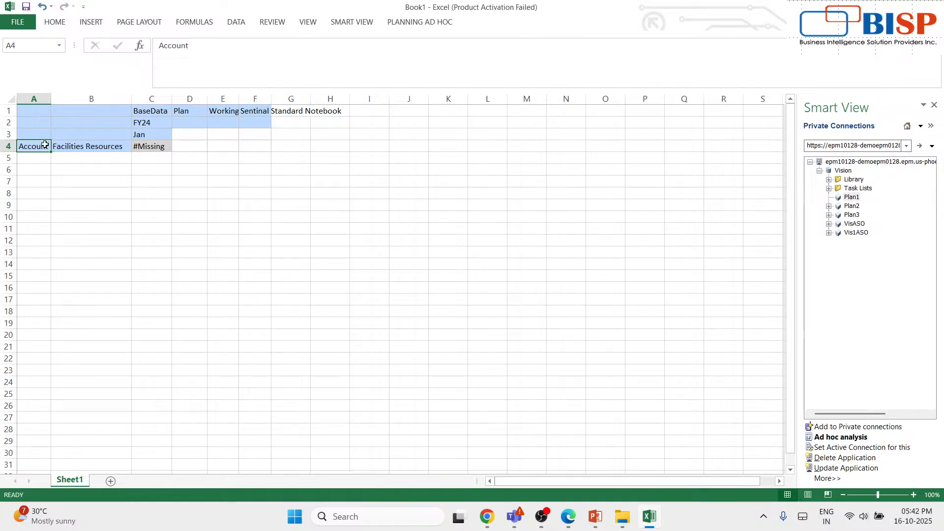
- Replace the Account member in cell A4 with 2600 and enter 1204 in cell A5
{"action": "key", "text": "BackSpace"}
{"action": "type", "text": "2"}
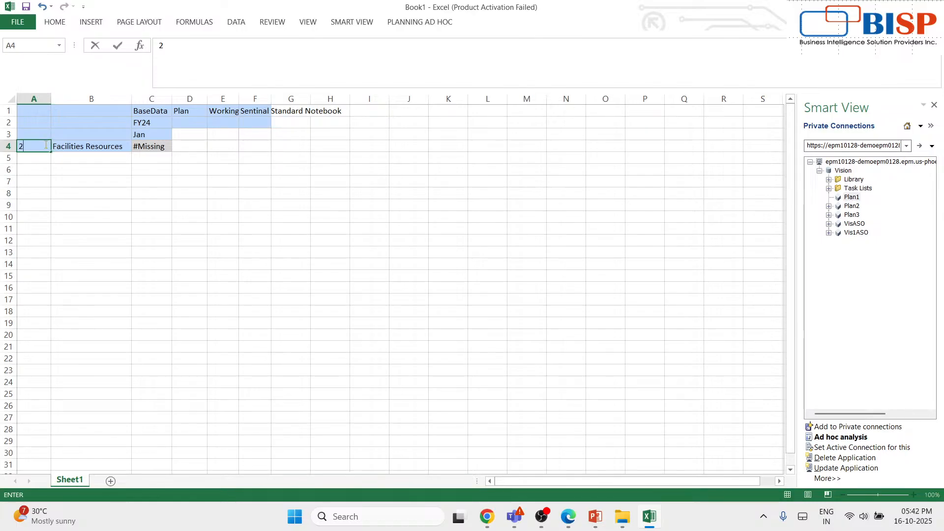
{"action": "type", "text": "600"}
{"action": "key", "text": "Return"}
{"action": "type", "text": "120"}
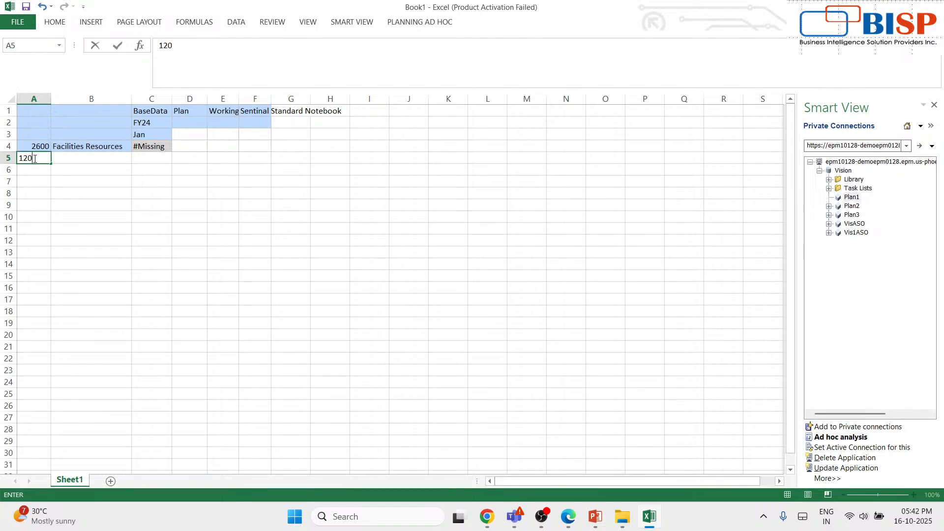
{"action": "type", "text": "4"}
{"action": "left_click", "coordinate": [104, 174]}
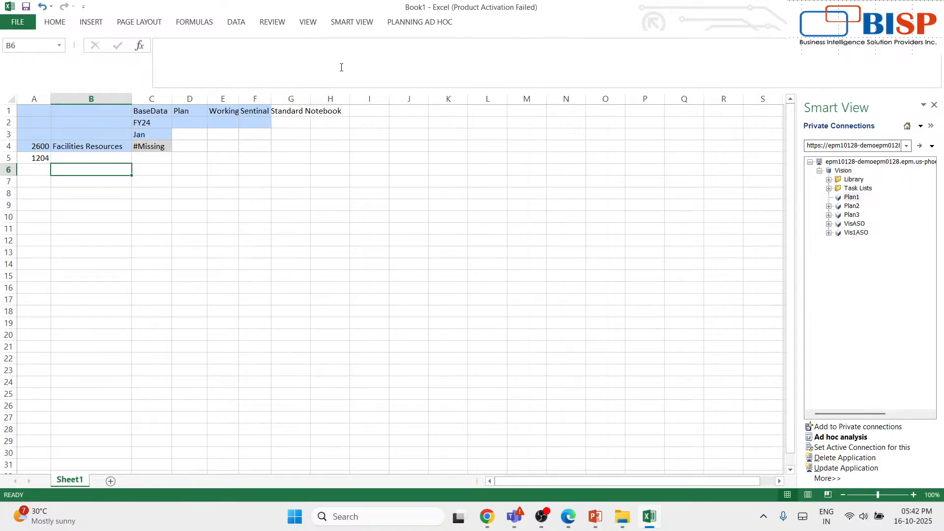
- Copy Facilities Resources from cell B4 into cell B5 and refresh the ad hoc grid
{"action": "left_click", "coordinate": [68, 159]}
{"action": "left_click", "coordinate": [73, 148]}
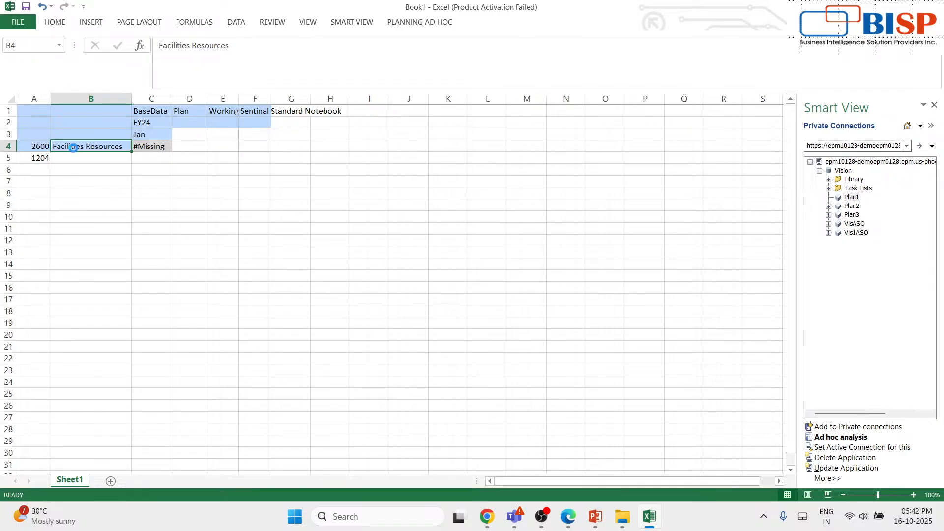
{"action": "key", "text": "ctrl+c"}
{"action": "left_click", "coordinate": [76, 158]}
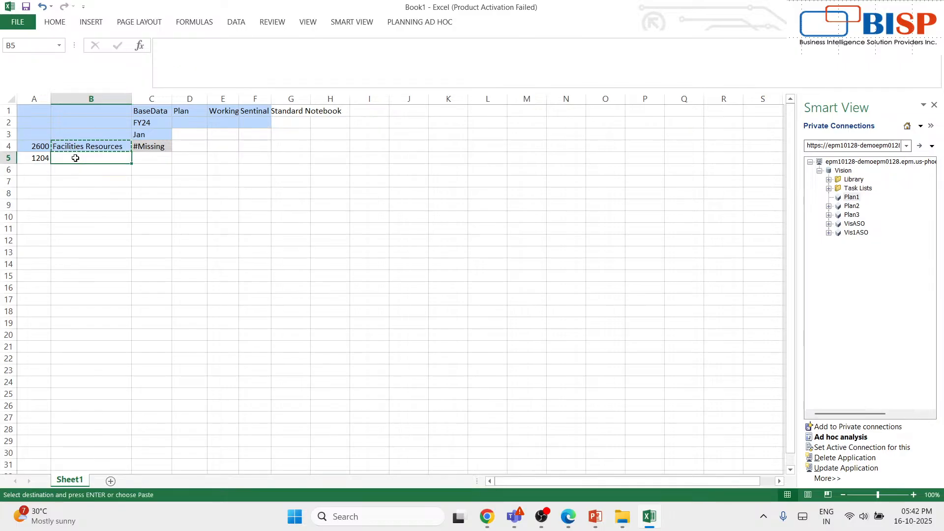
{"action": "key", "text": "ctrl+v"}
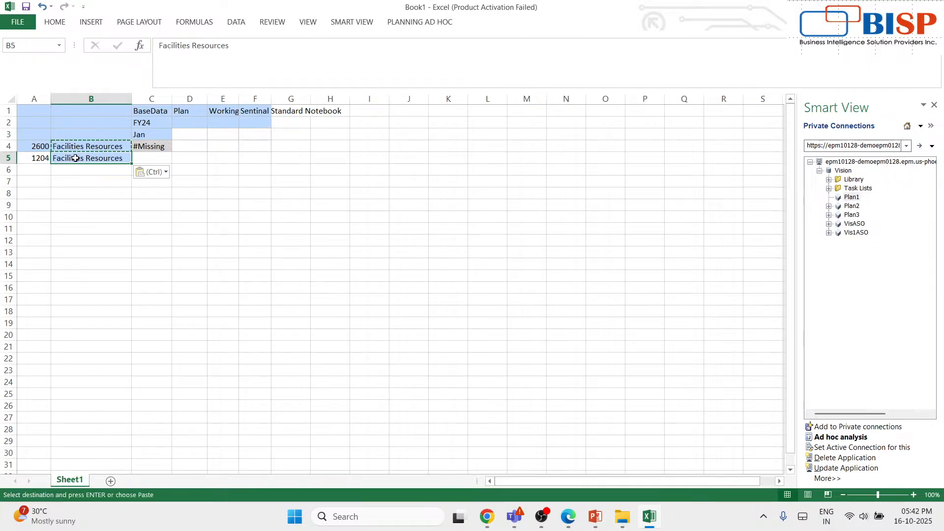
{"action": "left_click", "coordinate": [352, 22]}
{"action": "left_click", "coordinate": [186, 45]}
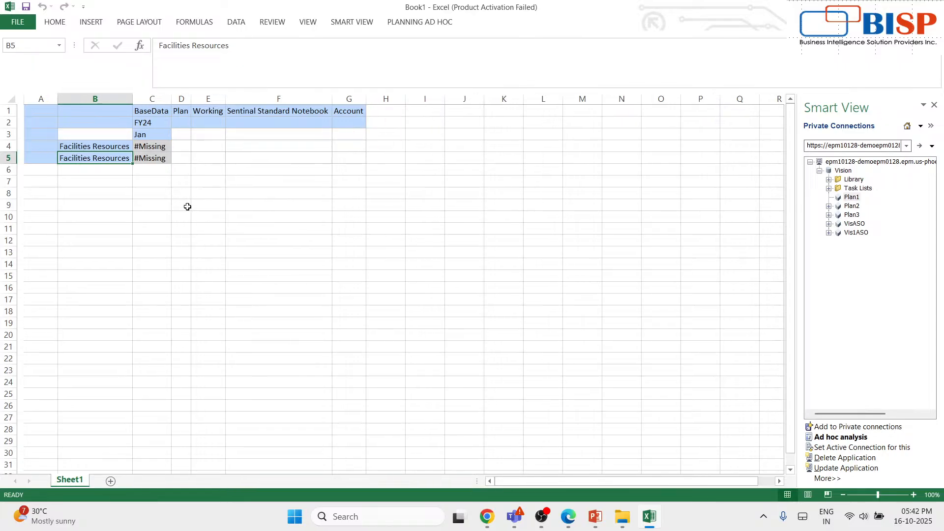
- For cell A4, add Long Term Liabilities from Total Liabilities and 1204:interest from Misc to the Account member selection
{"action": "left_click", "coordinate": [44, 148]}
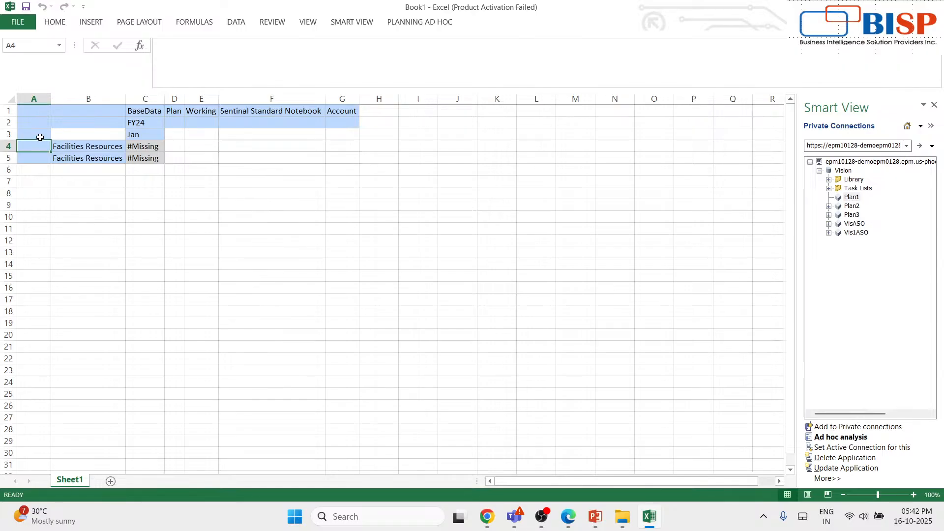
{"action": "left_click", "coordinate": [397, 25]}
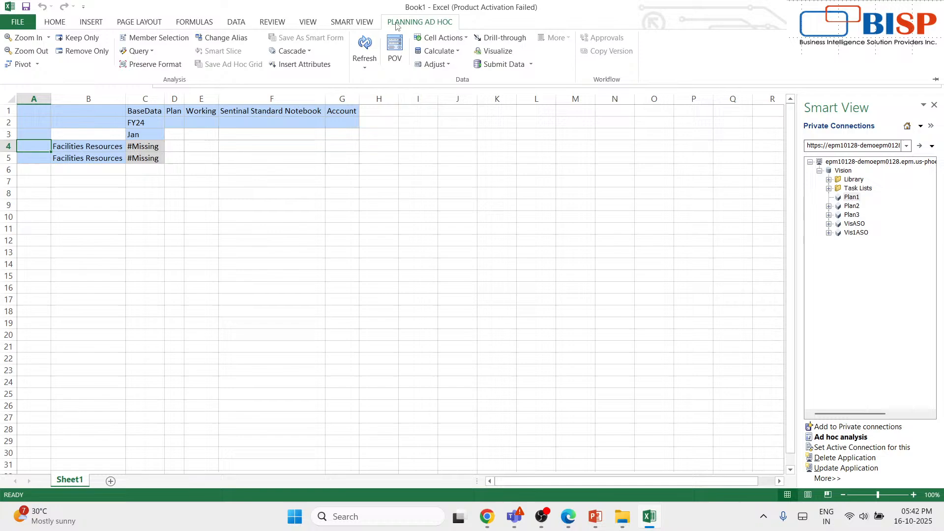
{"action": "left_click", "coordinate": [160, 38]}
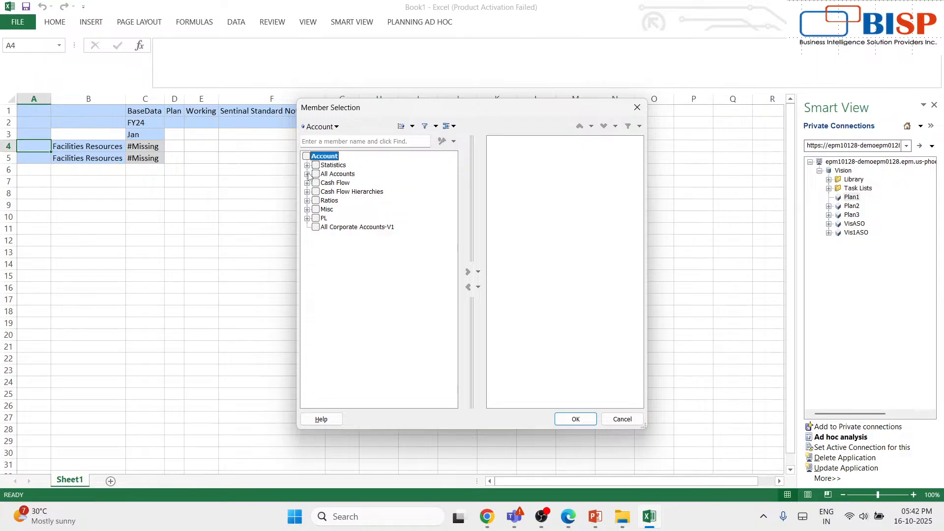
{"action": "left_click", "coordinate": [307, 174]}
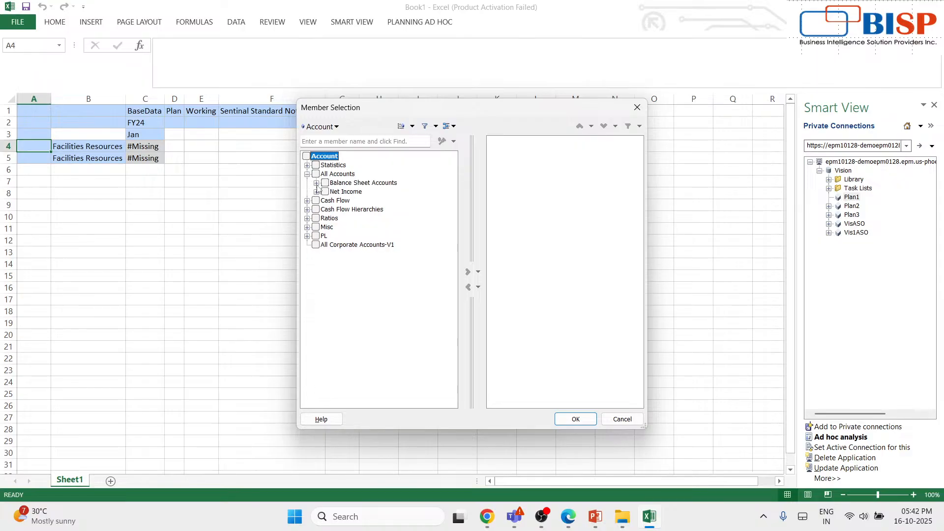
{"action": "left_click", "coordinate": [316, 184]}
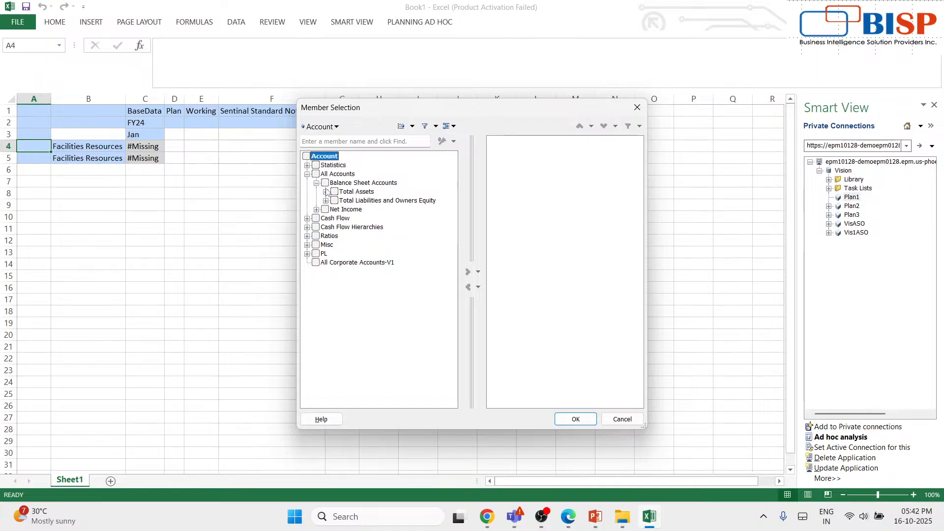
{"action": "left_click", "coordinate": [326, 200]}
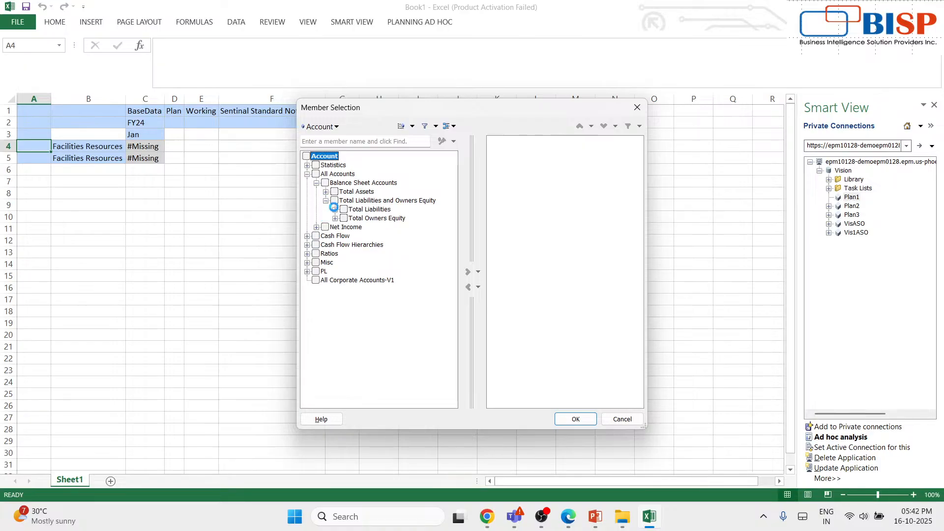
{"action": "left_click", "coordinate": [335, 210]}
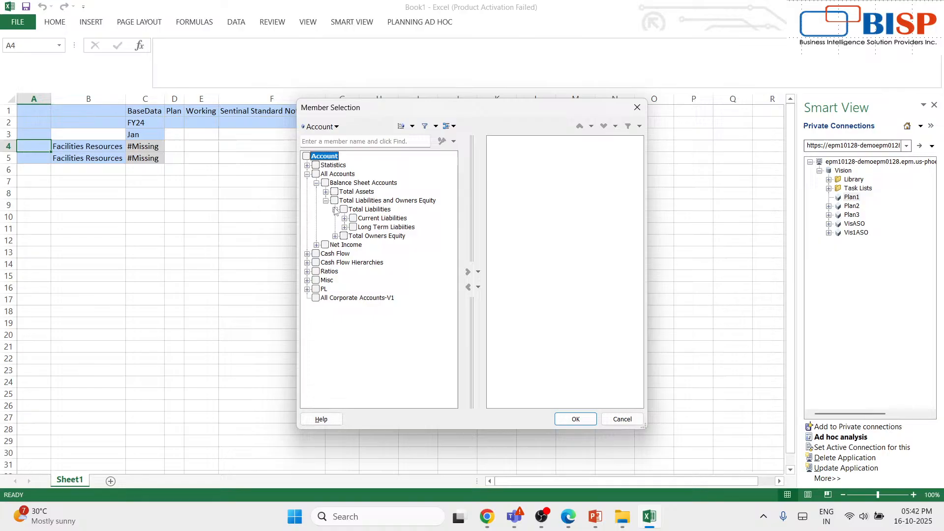
{"action": "left_click", "coordinate": [353, 227]}
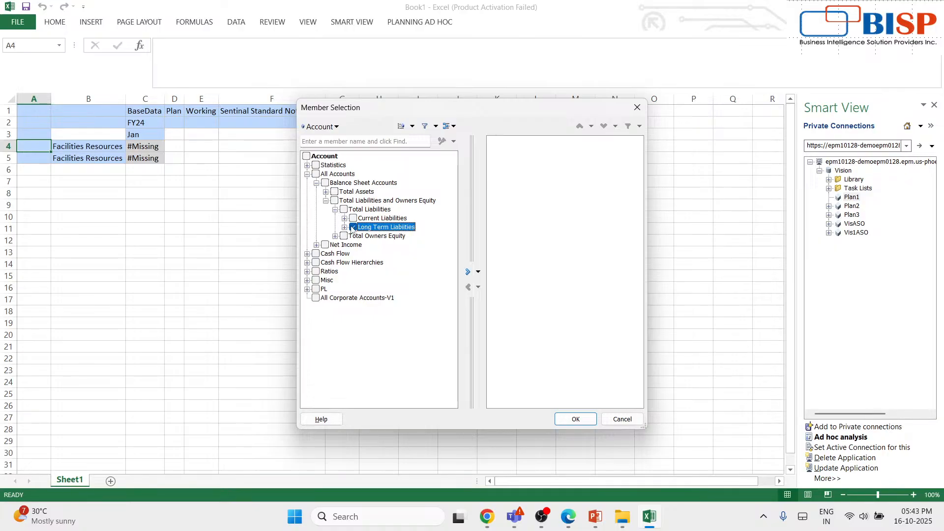
{"action": "left_click", "coordinate": [307, 281]}
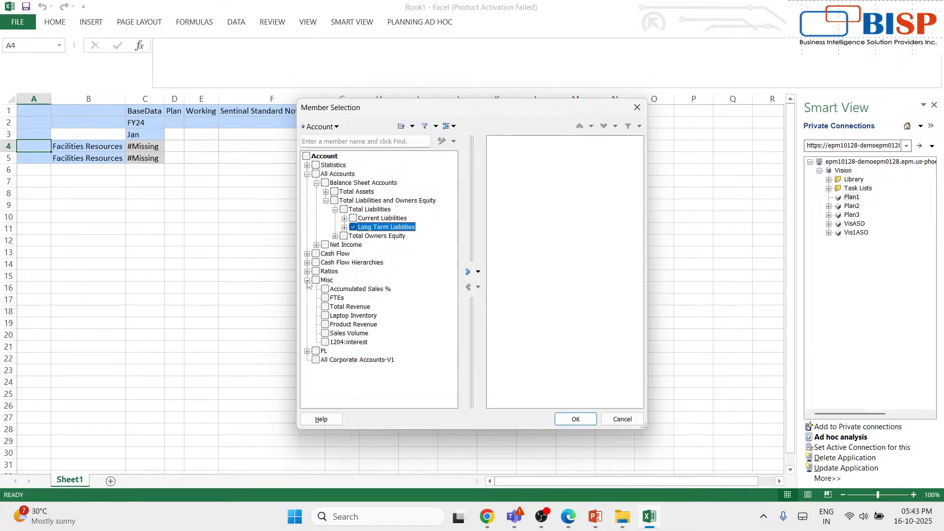
{"action": "left_click", "coordinate": [325, 342]}
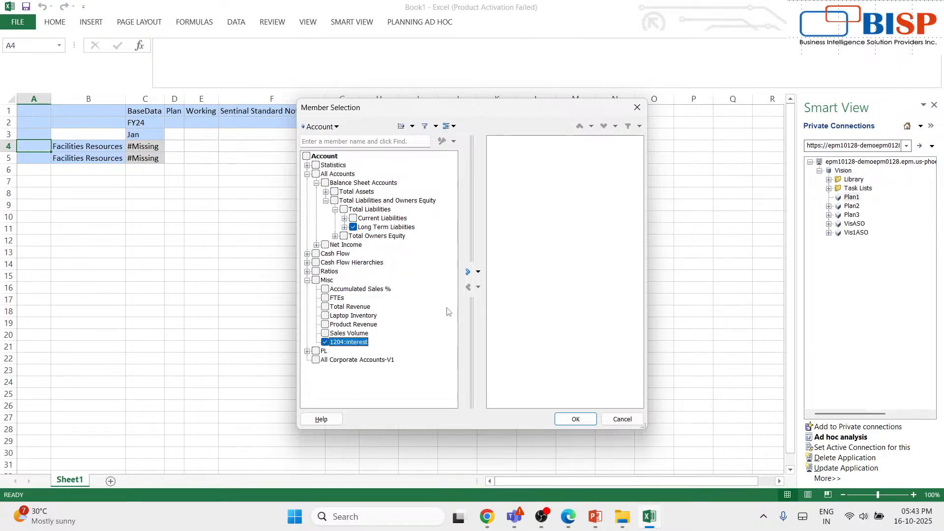
{"action": "left_click", "coordinate": [467, 271]}
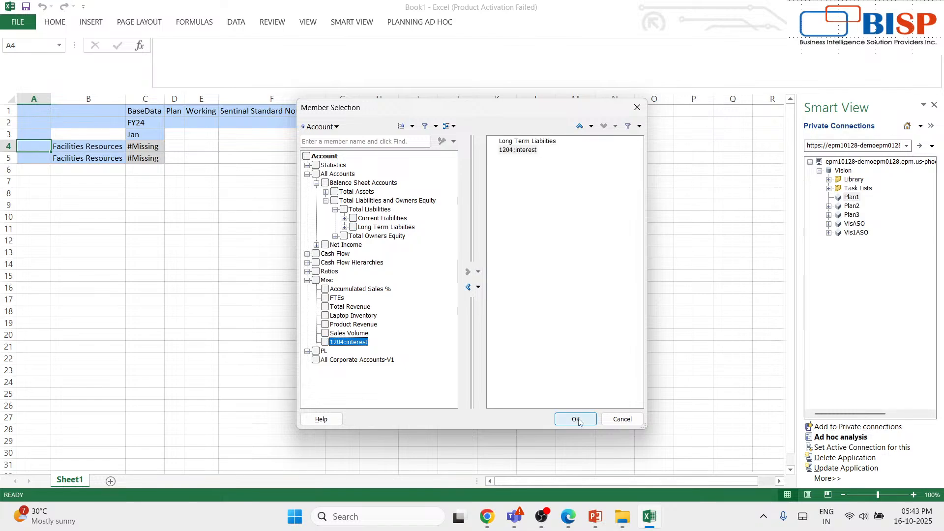
- Add 2600: Payable to Bank Long Term Debt to the selected Account members and remove Long Term Liabilities from them
{"action": "left_click", "coordinate": [344, 228]}
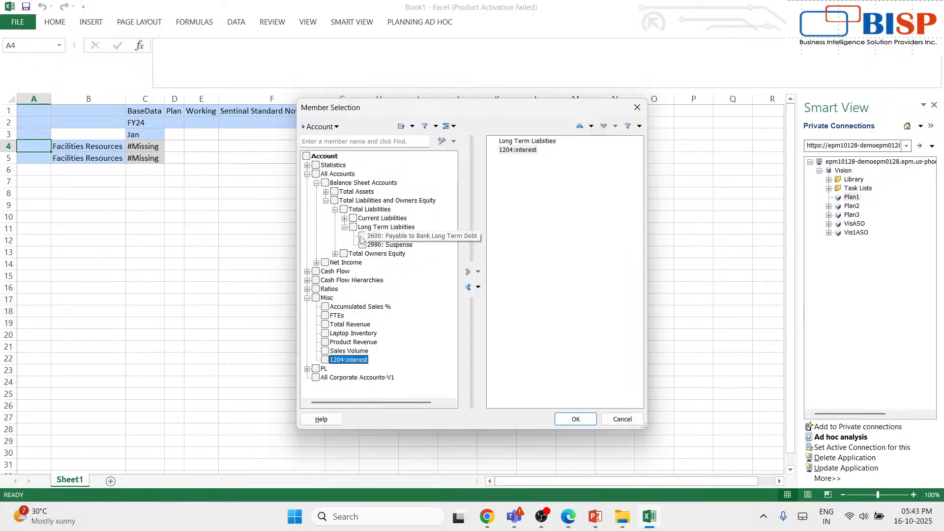
{"action": "left_click", "coordinate": [362, 236]}
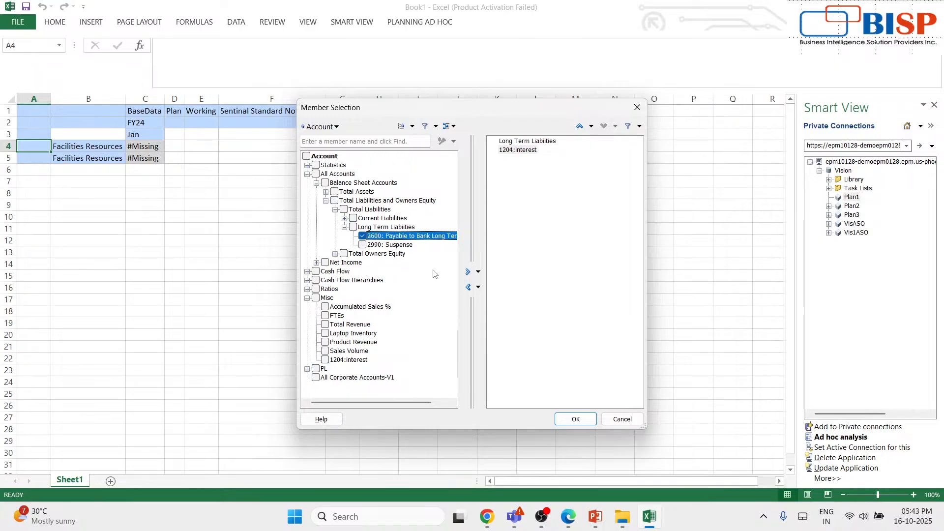
{"action": "left_click", "coordinate": [468, 271]}
{"action": "left_click", "coordinate": [520, 142]}
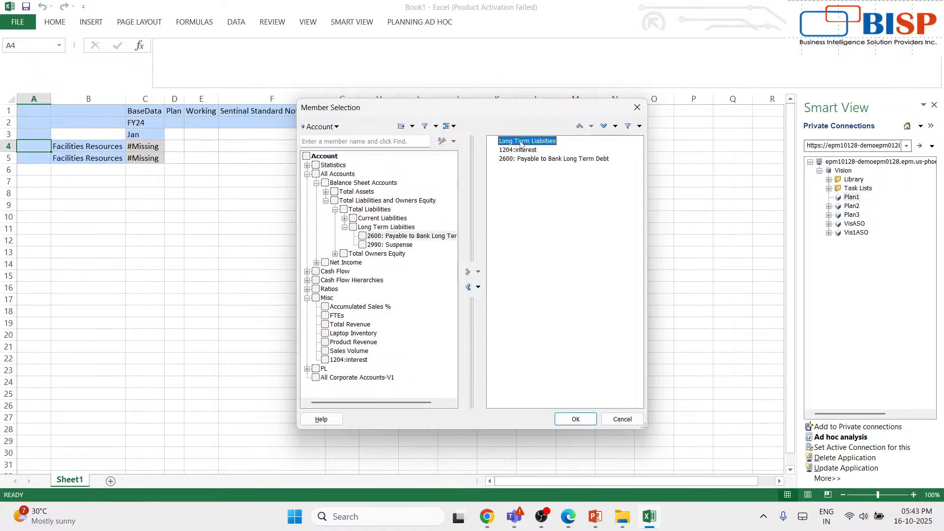
{"action": "left_click", "coordinate": [468, 287]}
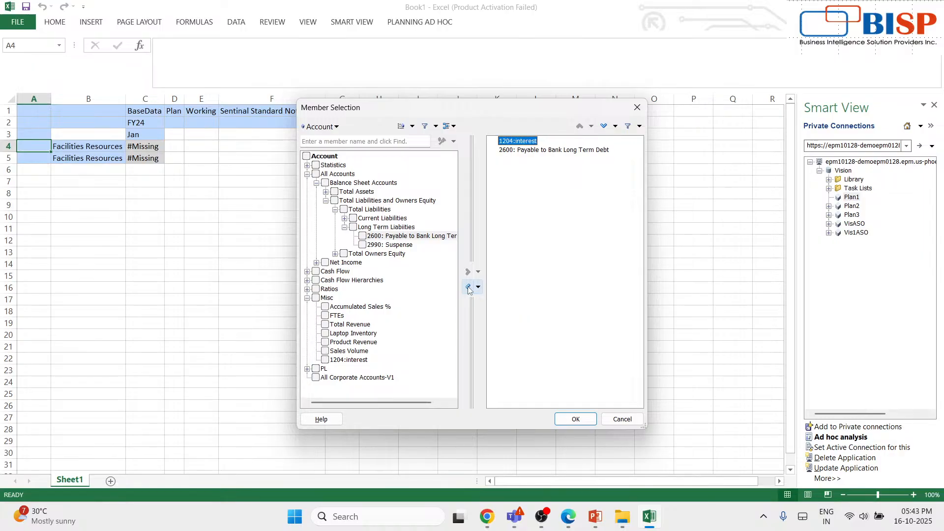
- Apply the selected Account members to the grid and widen column A to fit their full names
{"action": "left_click", "coordinate": [578, 418]}
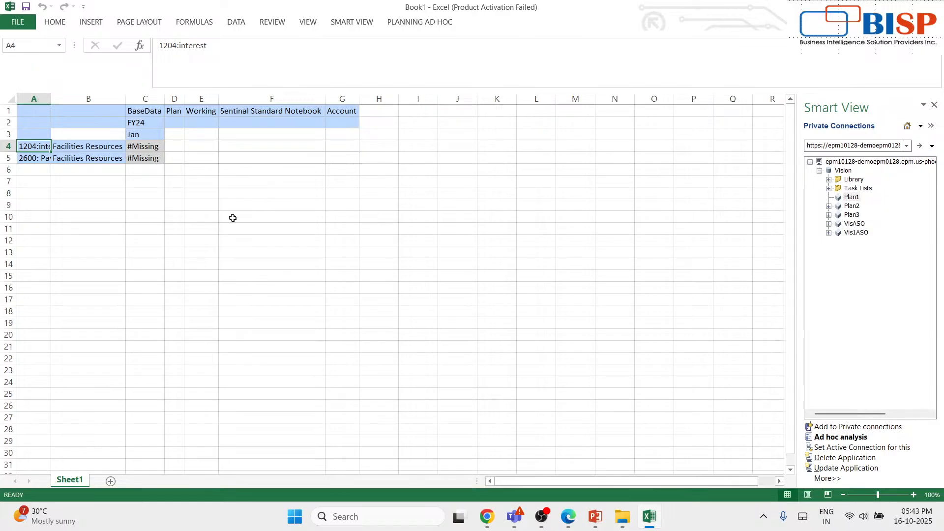
{"action": "left_click_drag", "start_coordinate": [48, 103], "coordinate": [119, 106]}
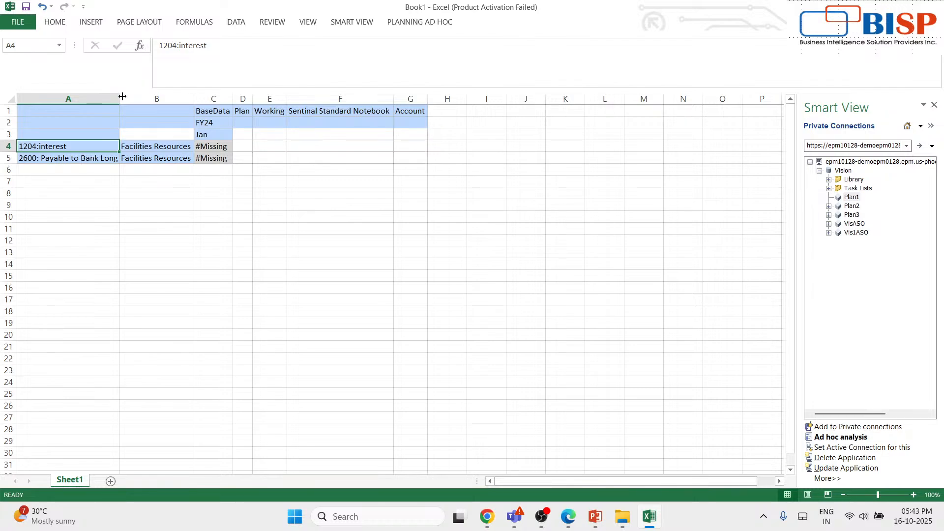
{"action": "left_click_drag", "start_coordinate": [123, 97], "coordinate": [185, 96]}
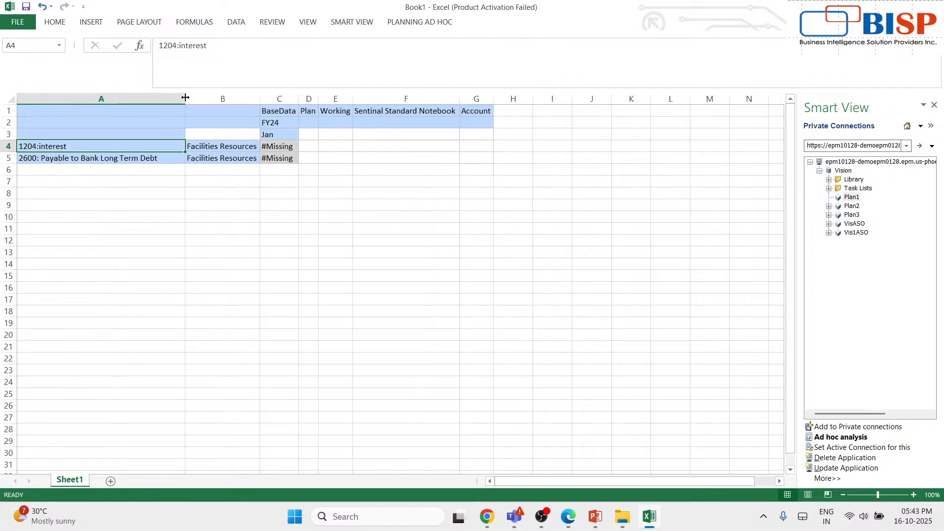
- Enter 50000 in cell C5 for 2600: Payable to Bank Long Term Debt under Facilities Resources
{"action": "left_click", "coordinate": [293, 145]}
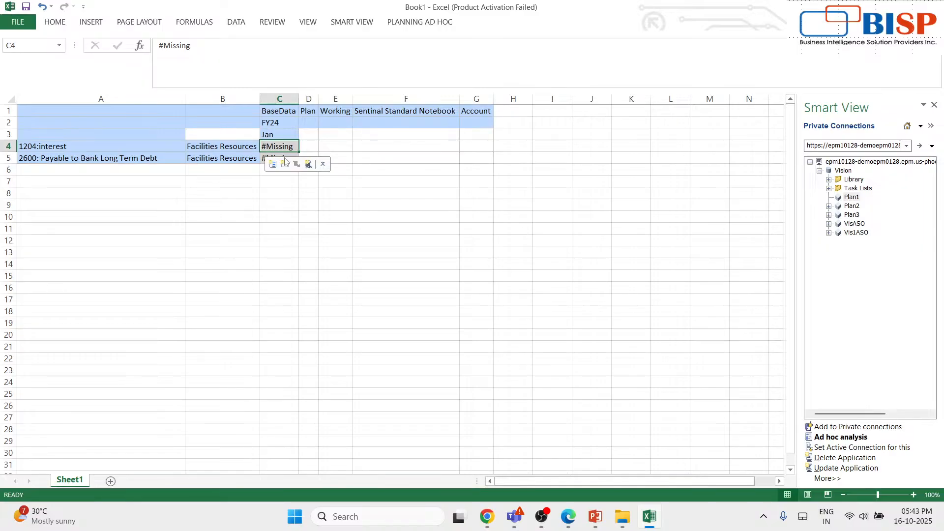
{"action": "left_click_drag", "start_coordinate": [223, 205], "coordinate": [293, 237]}
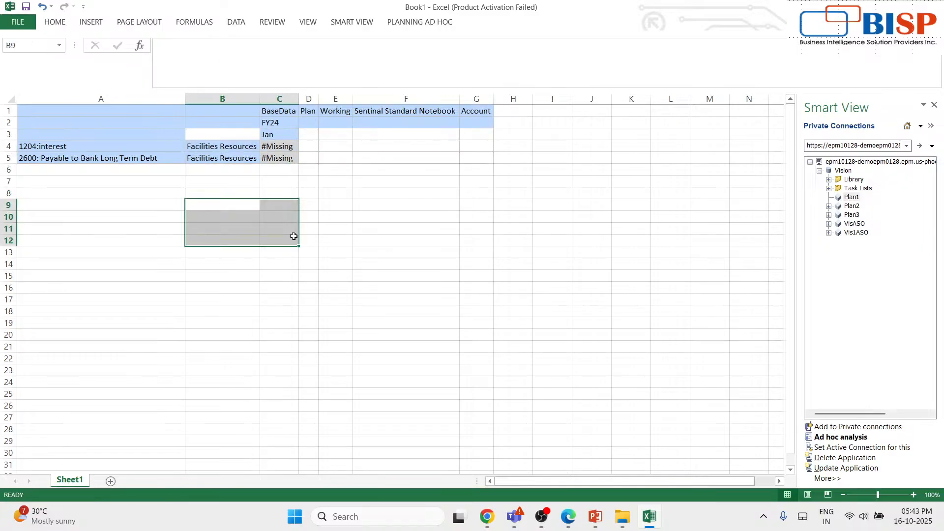
{"action": "left_click", "coordinate": [282, 154]}
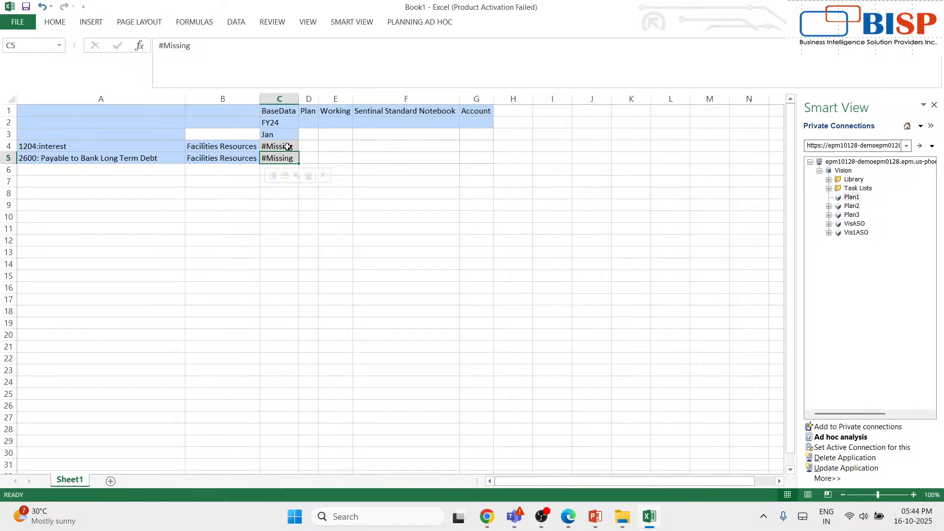
{"action": "type", "text": "5000"}
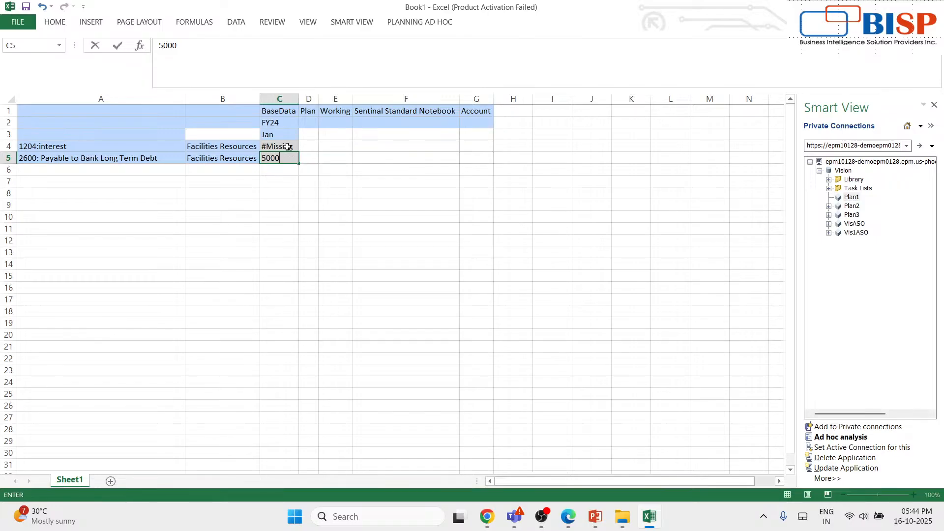
{"action": "type", "text": "0"}
- Try to refresh the ad hoc grid with the value entered in cell C5
{"action": "left_click", "coordinate": [411, 22]}
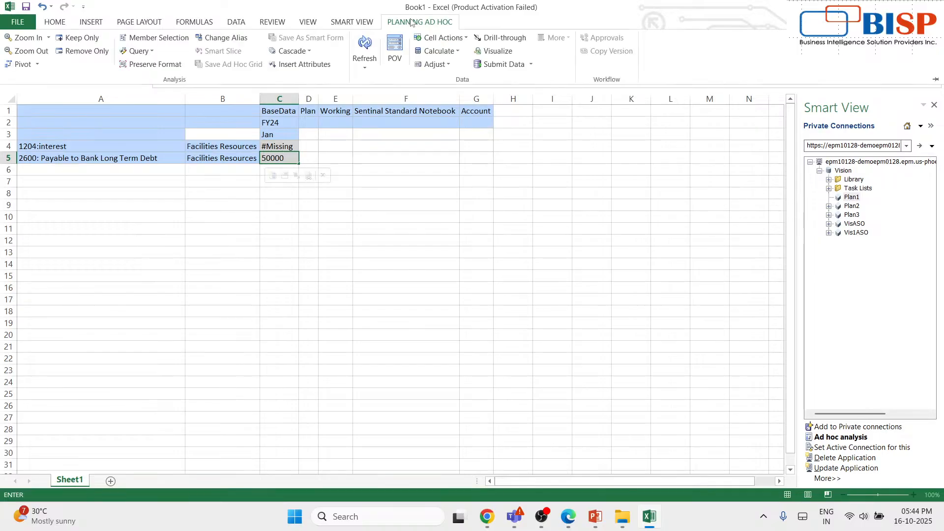
{"action": "left_click", "coordinate": [367, 43]}
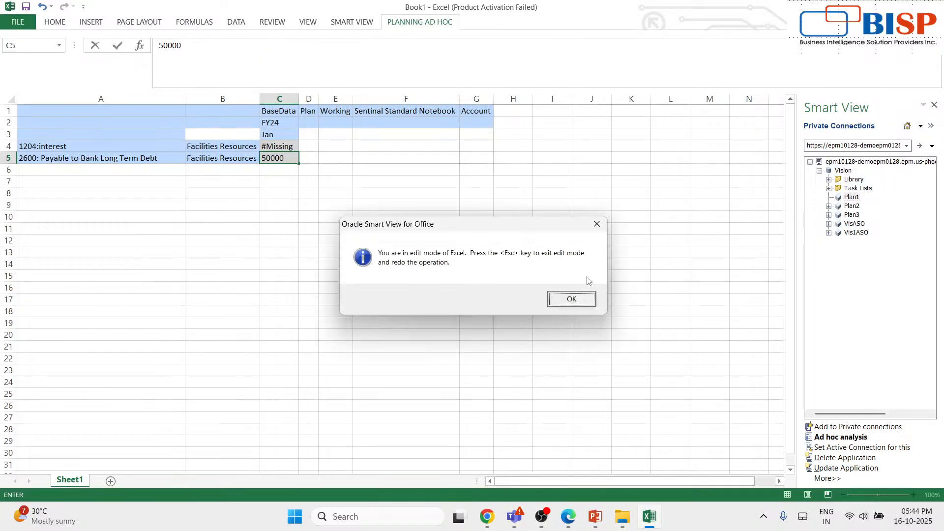
{"action": "left_click", "coordinate": [572, 299]}
{"action": "left_click", "coordinate": [423, 172]}
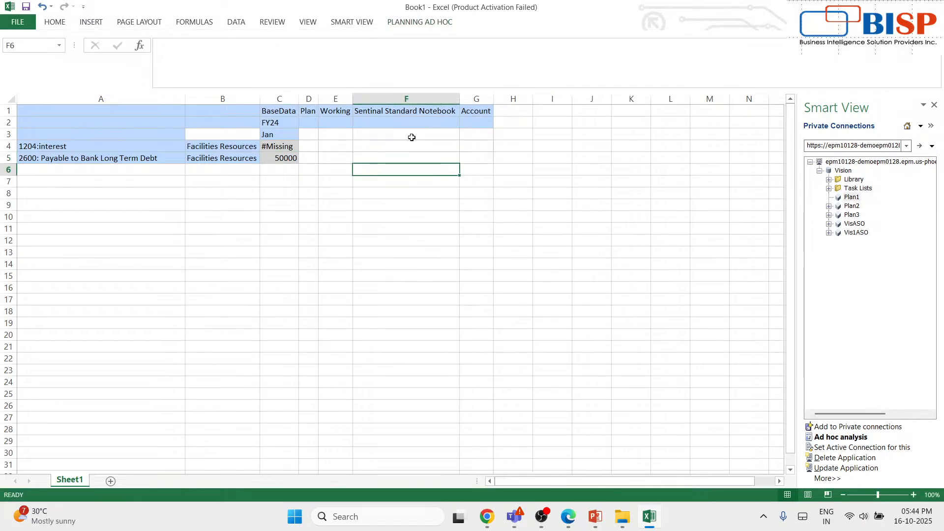
{"action": "left_click", "coordinate": [403, 22]}
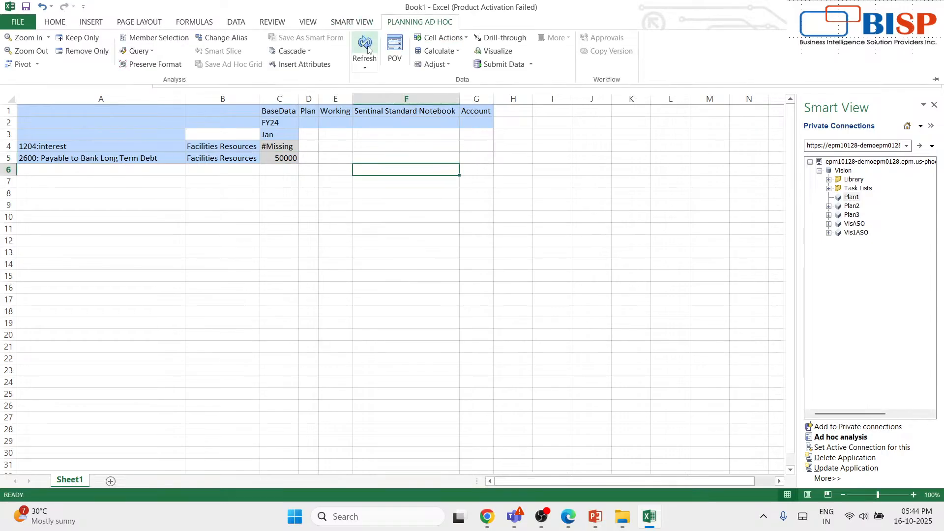
{"action": "left_click", "coordinate": [363, 53]}
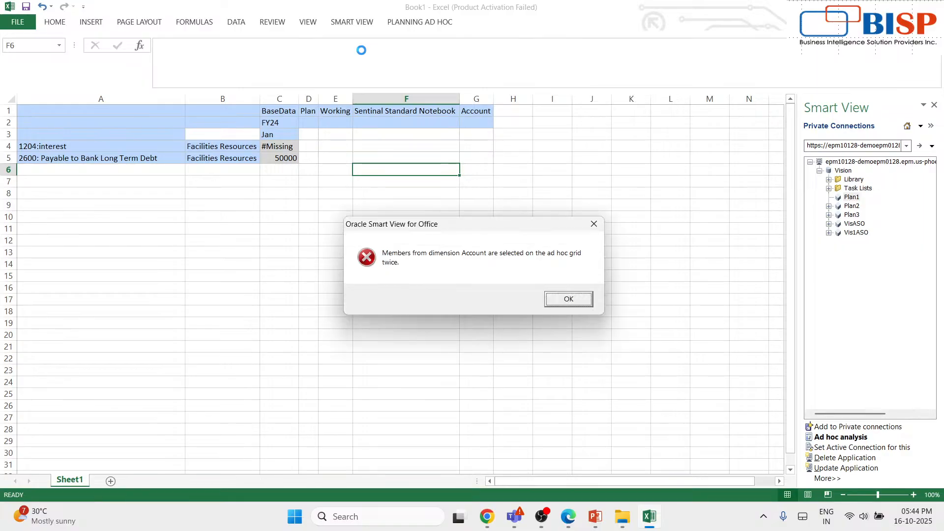
{"action": "left_click", "coordinate": [568, 301]}
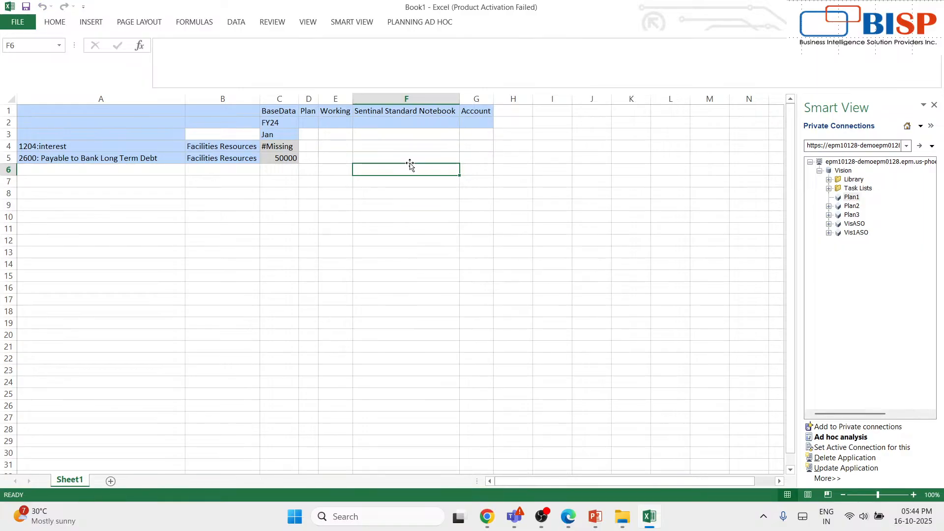
- Clear Facilities Resources from cell B5 and try to refresh the ad hoc grid again
{"action": "left_click", "coordinate": [314, 155]}
{"action": "left_click", "coordinate": [237, 157]}
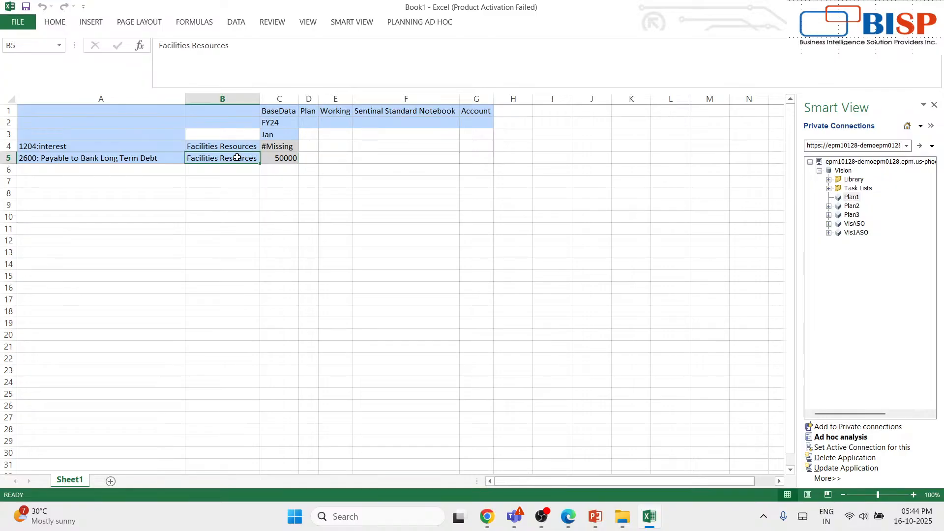
{"action": "left_click", "coordinate": [352, 22]}
{"action": "left_click", "coordinate": [180, 35]}
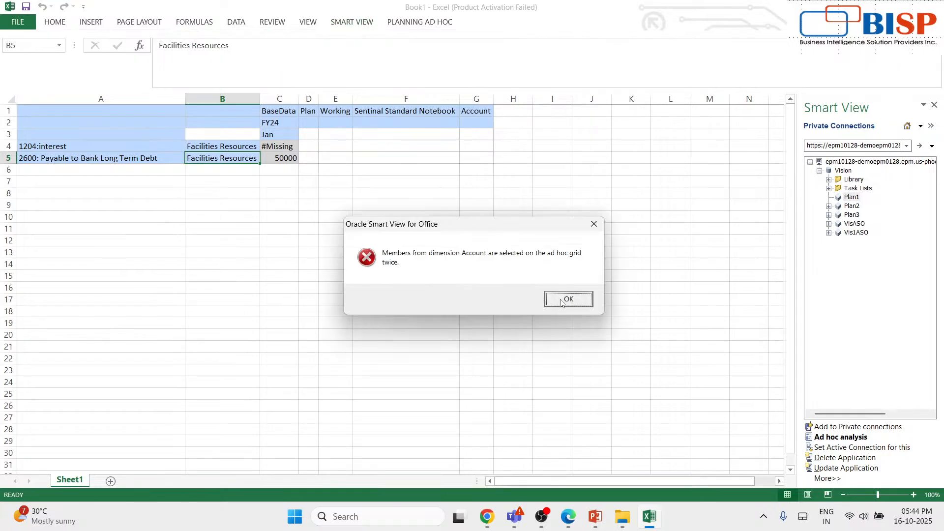
{"action": "left_click", "coordinate": [566, 300]}
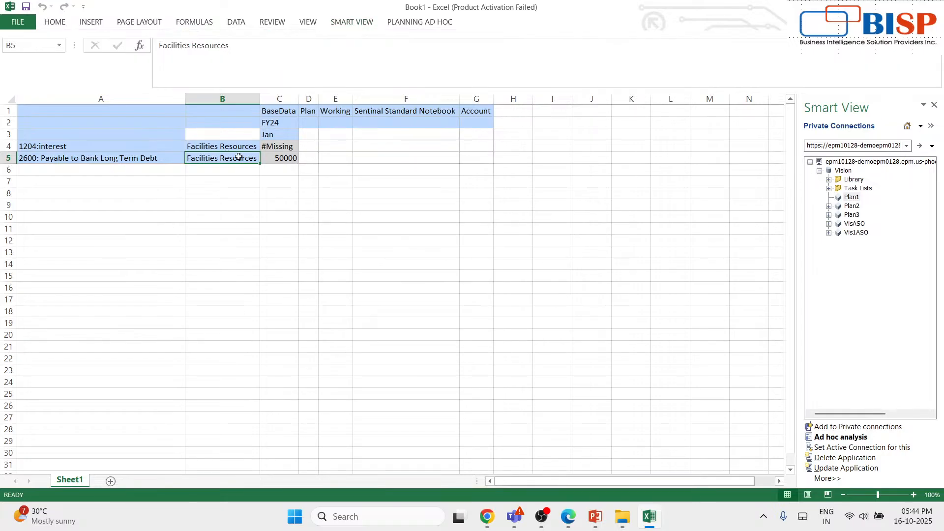
{"action": "key", "text": "BackSpace"}
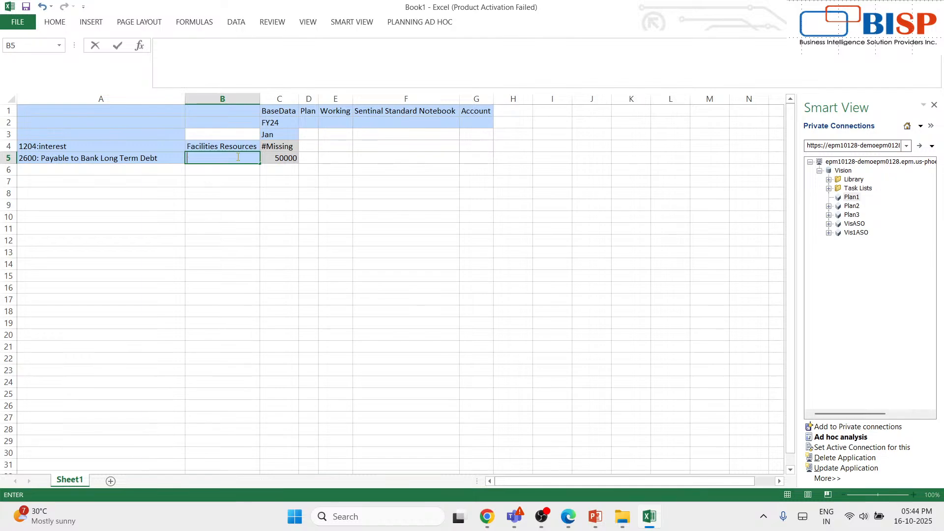
{"action": "left_click", "coordinate": [257, 191]}
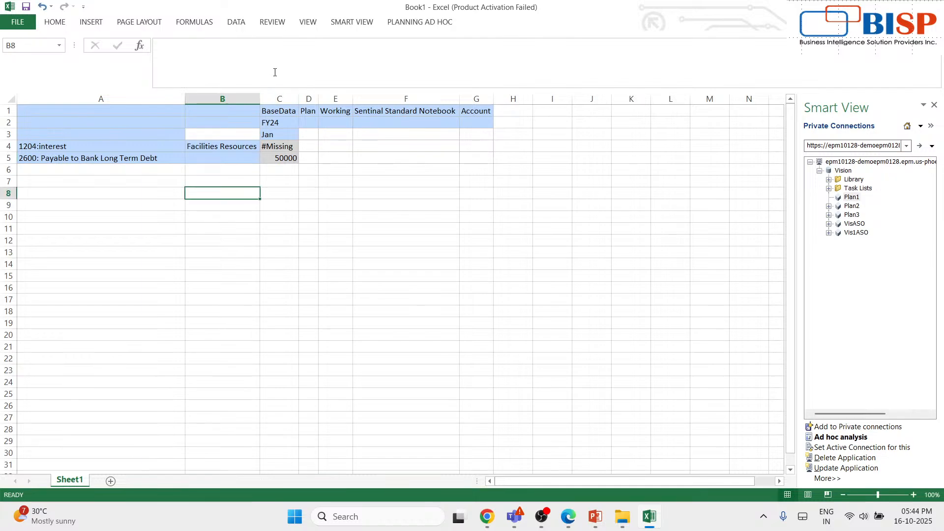
{"action": "left_click", "coordinate": [350, 22]}
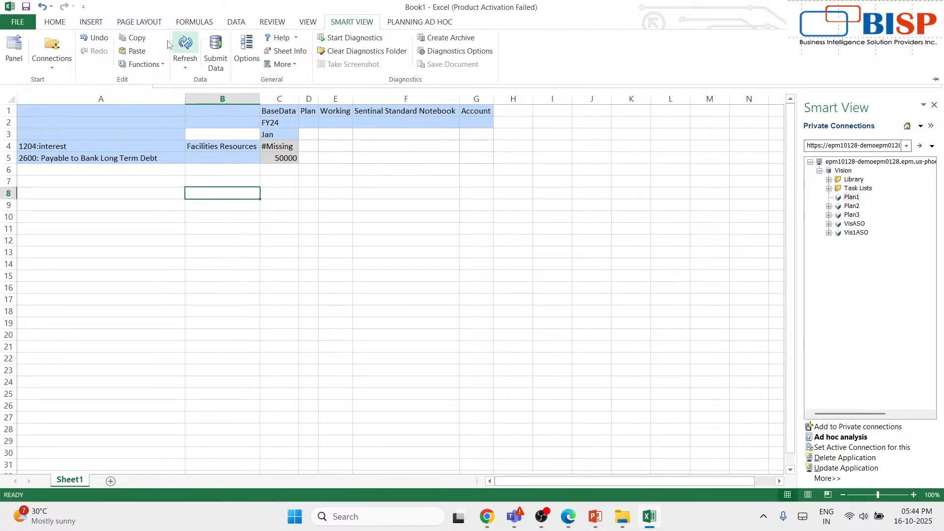
{"action": "left_click", "coordinate": [185, 44]}
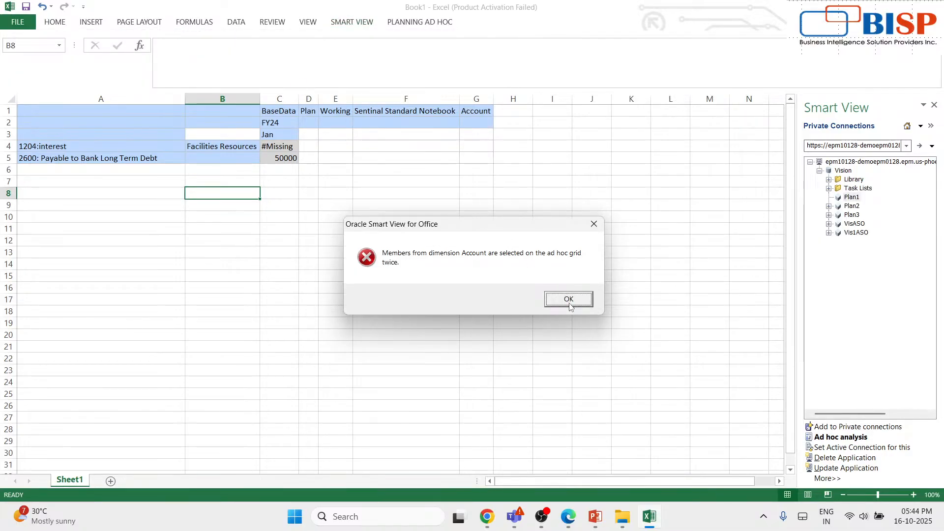
{"action": "left_click", "coordinate": [574, 300]}
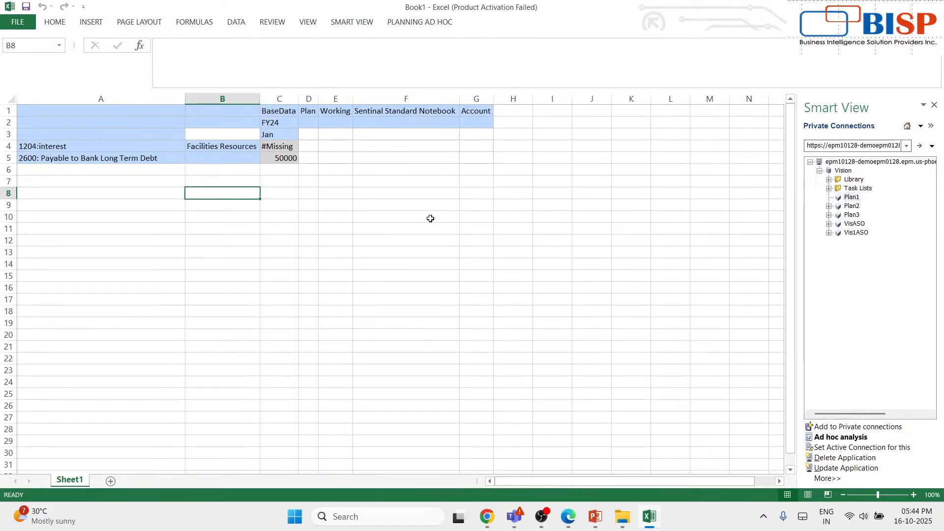
- Delete the duplicate Account member from cell G1 of the ad hoc grid
{"action": "left_click", "coordinate": [470, 108]}
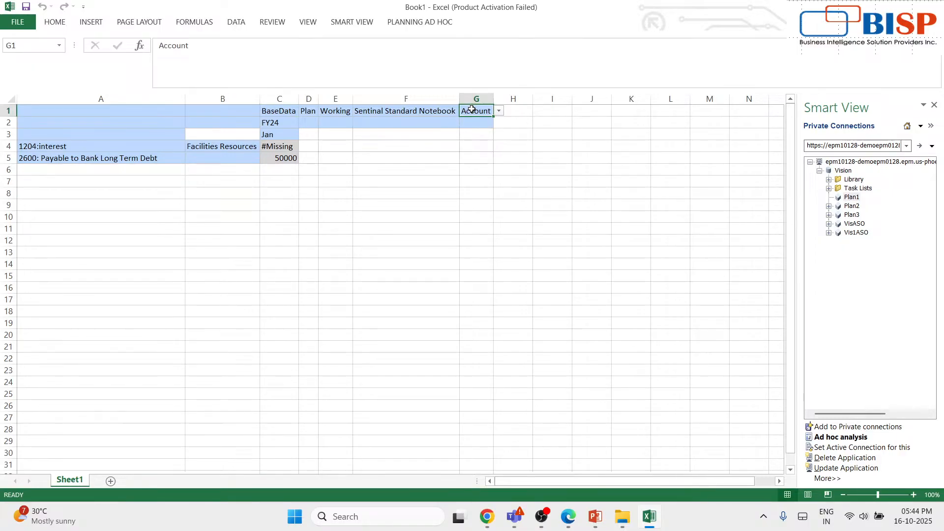
{"action": "left_click", "coordinate": [498, 111]}
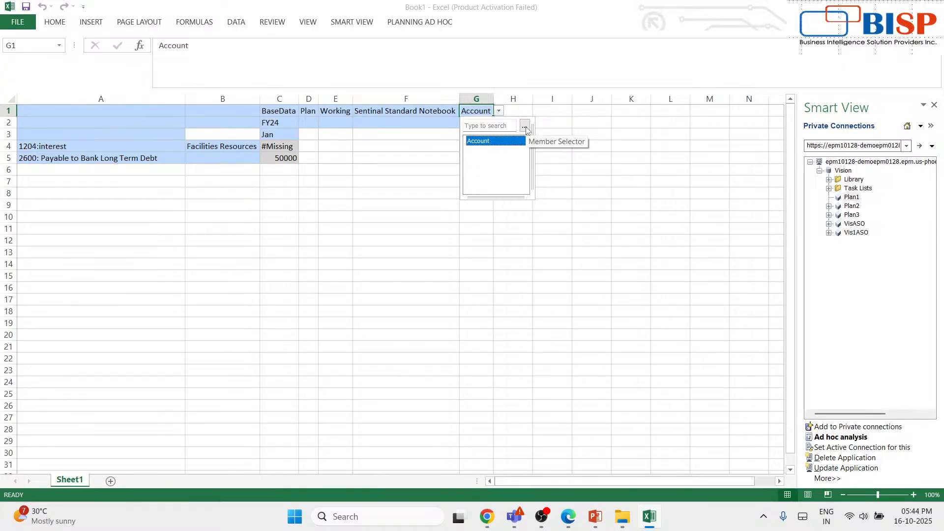
{"action": "left_click", "coordinate": [525, 127]}
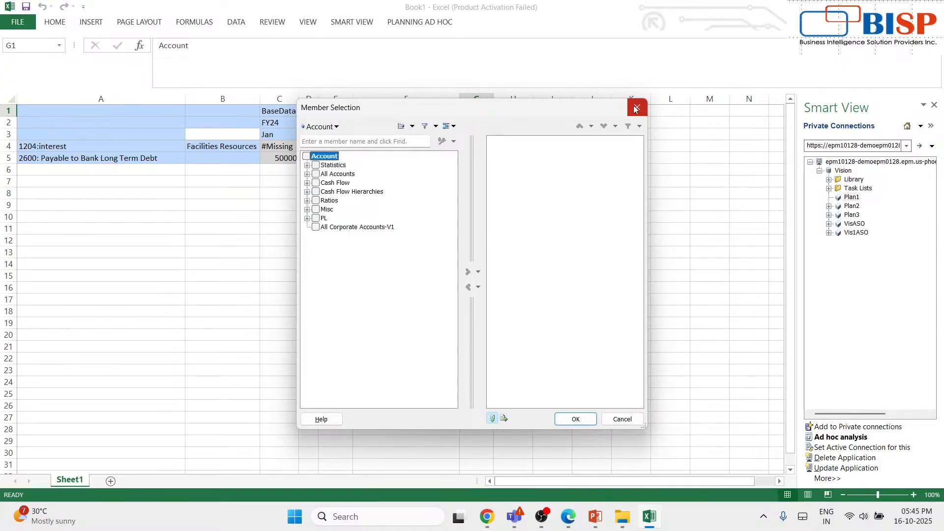
{"action": "left_click", "coordinate": [636, 107]}
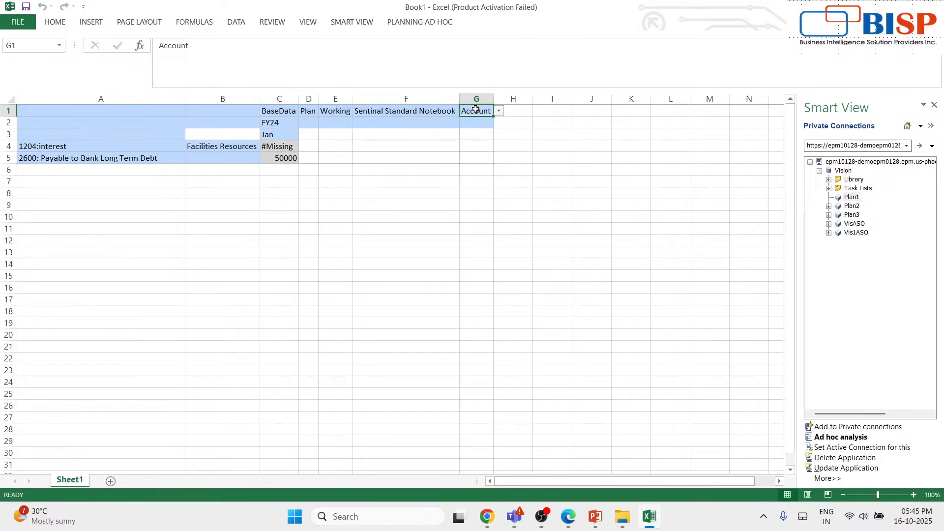
{"action": "key", "text": "Delete"}
{"action": "left_click", "coordinate": [258, 222]}
- Copy Facilities Resources from cell B4 into the empty cell B5 and refresh the ad hoc grid
{"action": "left_click", "coordinate": [222, 146]}
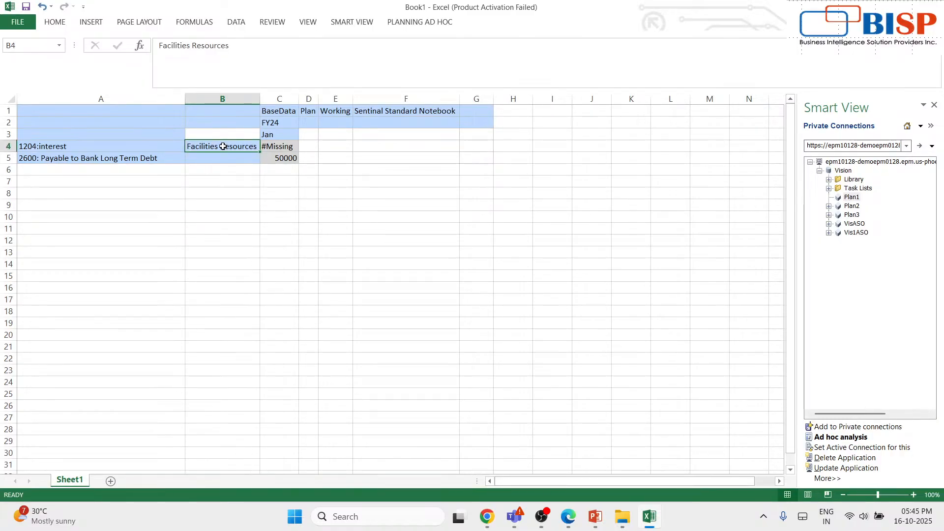
{"action": "key", "text": "ctrl+c"}
{"action": "left_click", "coordinate": [222, 157]}
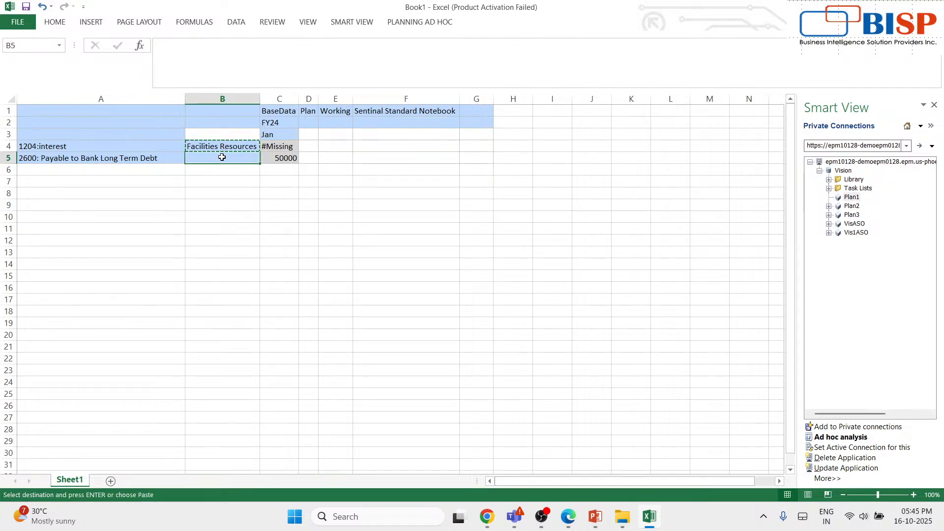
{"action": "key", "text": "ctrl+v"}
{"action": "left_click", "coordinate": [375, 203]}
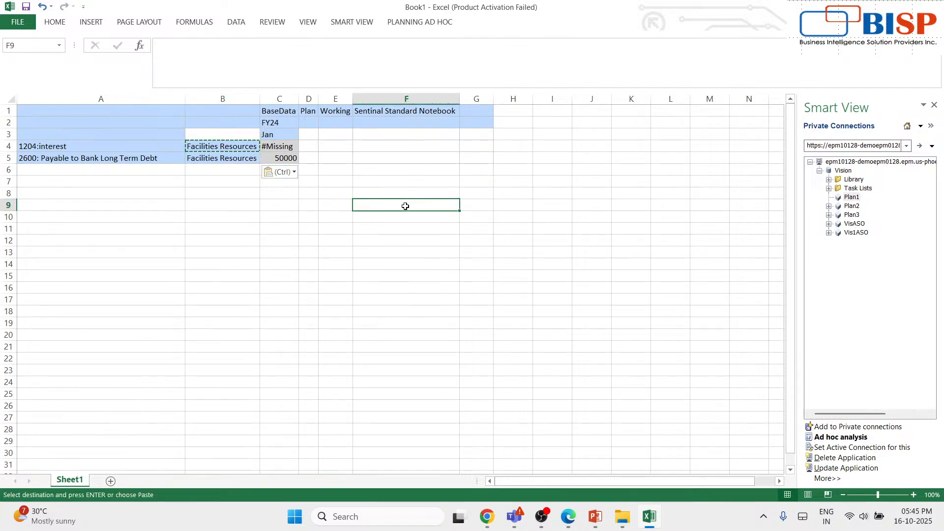
{"action": "left_click", "coordinate": [353, 22]}
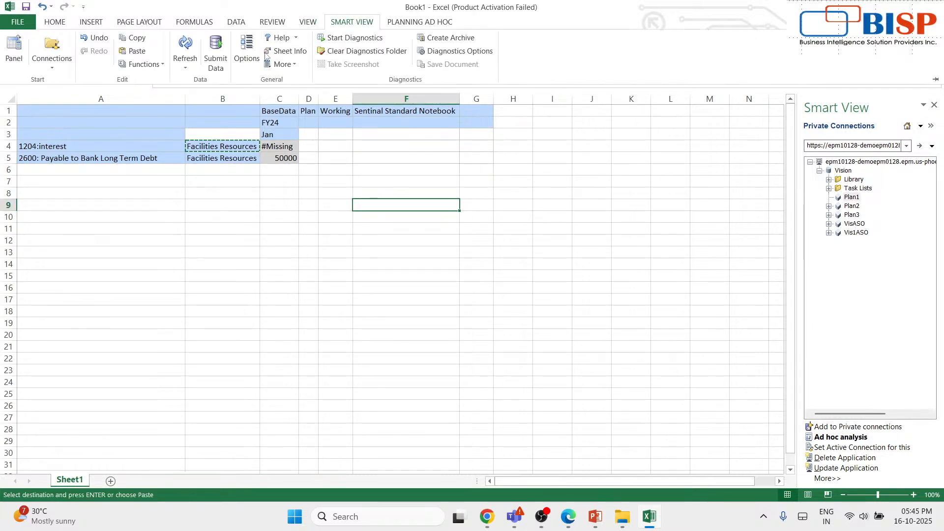
{"action": "left_click", "coordinate": [185, 45]}
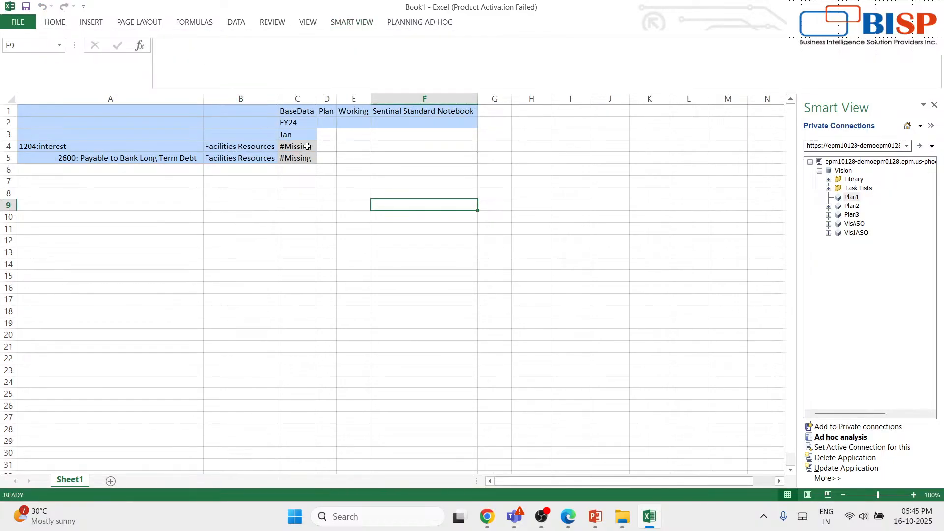
- Enter 50000 as the Jan FY24 value for 2600: Payable to Bank Long Term Debt in cell C5
{"action": "left_click", "coordinate": [308, 159]}
{"action": "type", "text": "50000"}
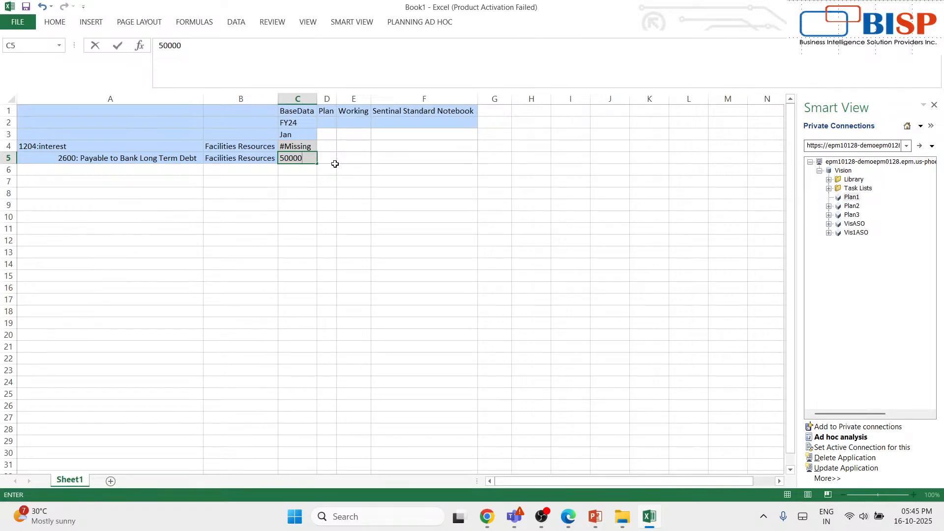
{"action": "left_click", "coordinate": [349, 161]}
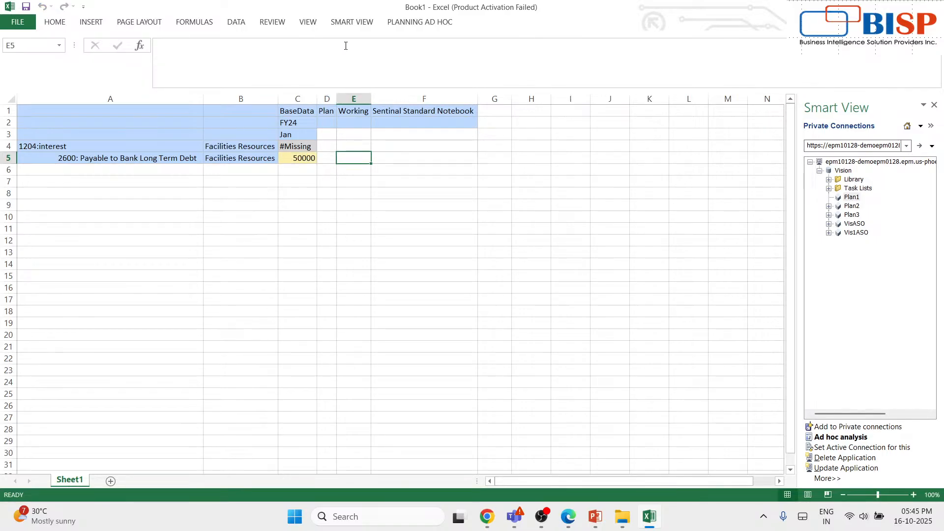
- Open the business rules list for the ad hoc grid and review the rules offered for the plan types
{"action": "left_click", "coordinate": [416, 23]}
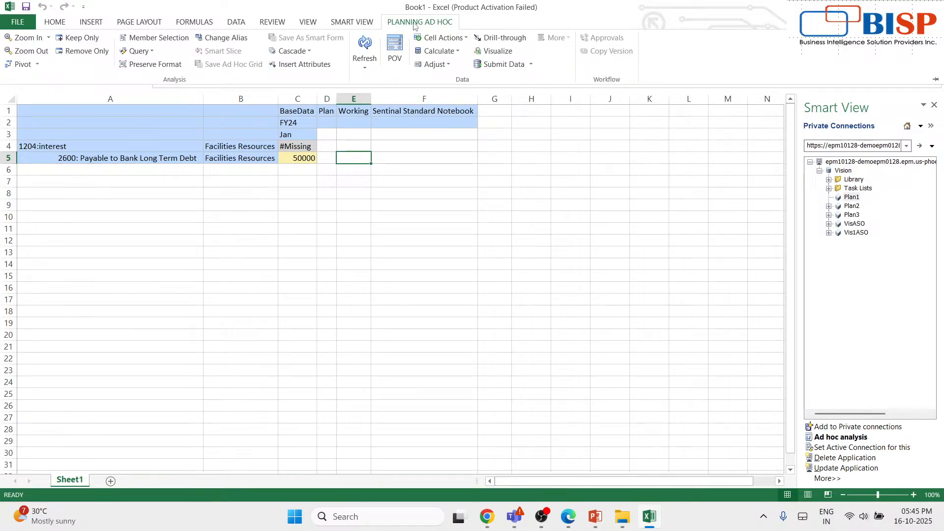
{"action": "left_click", "coordinate": [456, 52]}
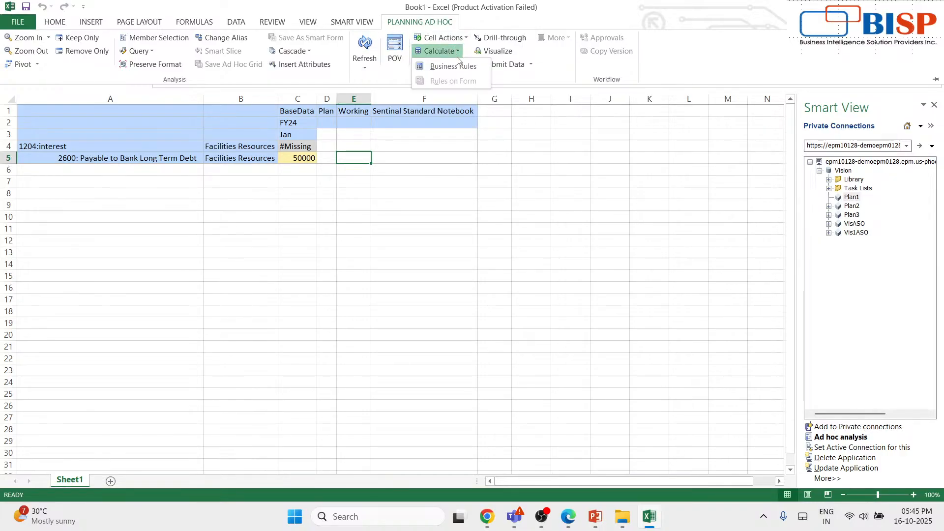
{"action": "left_click", "coordinate": [455, 67]}
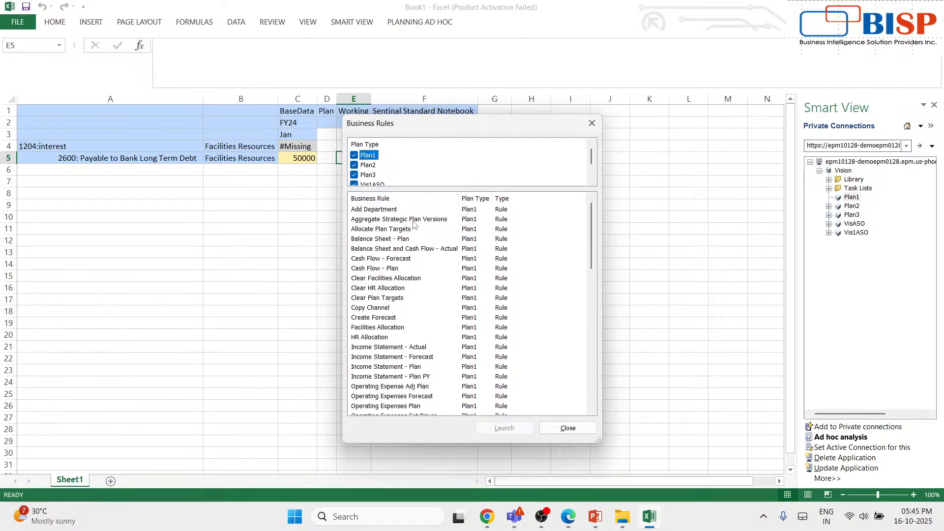
{"action": "scroll", "coordinate": [406, 288], "scroll_direction": "down", "scroll_amount": 2}
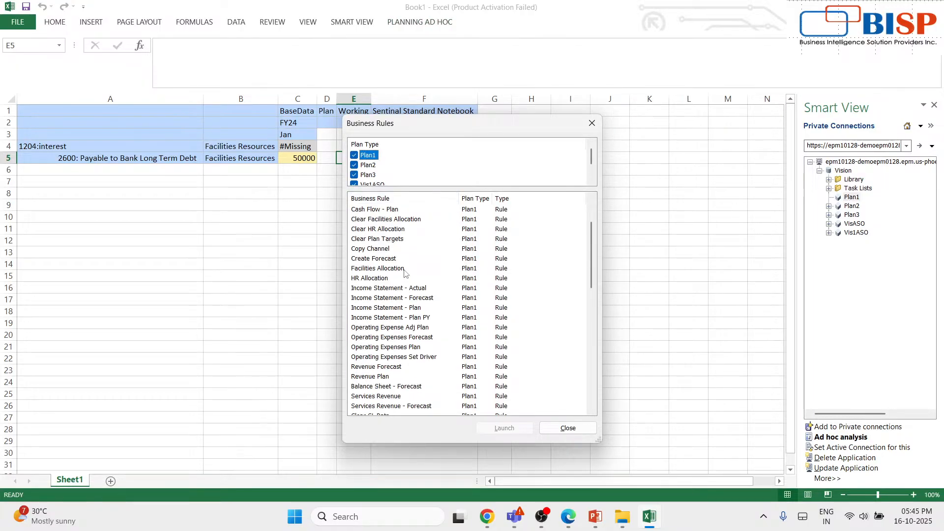
{"action": "scroll", "coordinate": [404, 271], "scroll_direction": "down", "scroll_amount": 2}
{"action": "scroll", "coordinate": [404, 272], "scroll_direction": "down", "scroll_amount": 7}
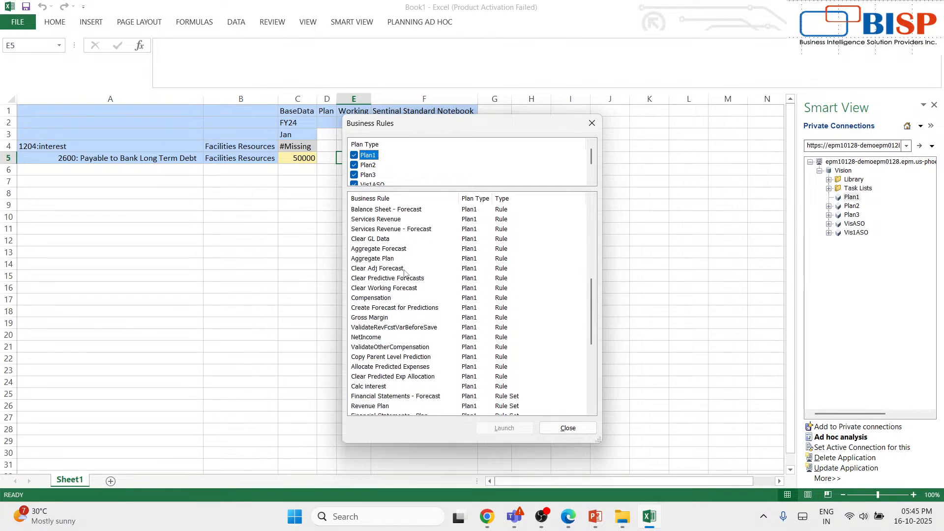
{"action": "scroll", "coordinate": [404, 272], "scroll_direction": "down", "scroll_amount": 3}
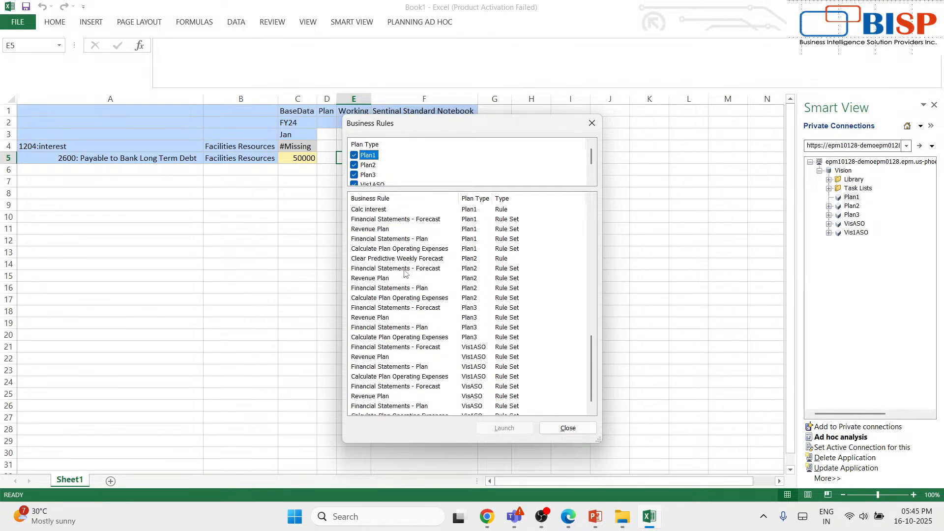
{"action": "scroll", "coordinate": [404, 272], "scroll_direction": "down", "scroll_amount": 1}
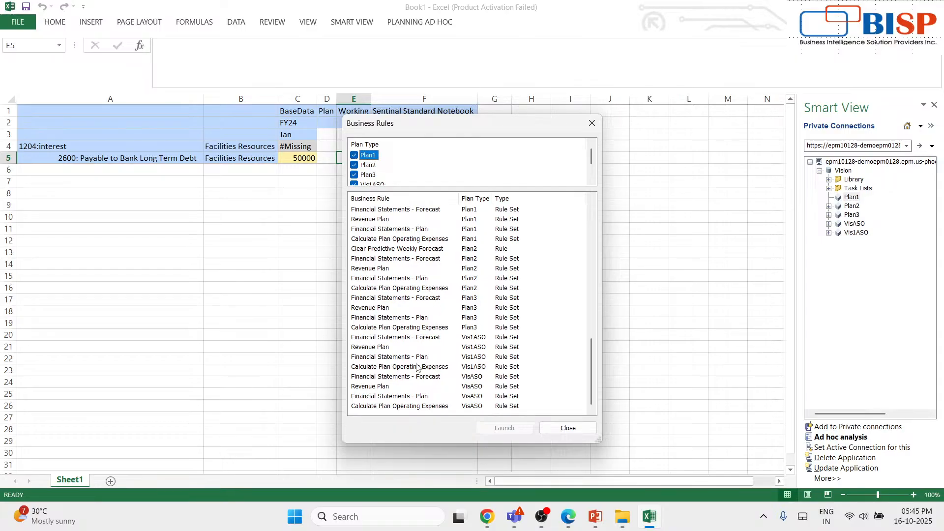
{"action": "scroll", "coordinate": [416, 366], "scroll_direction": "up", "scroll_amount": 10}
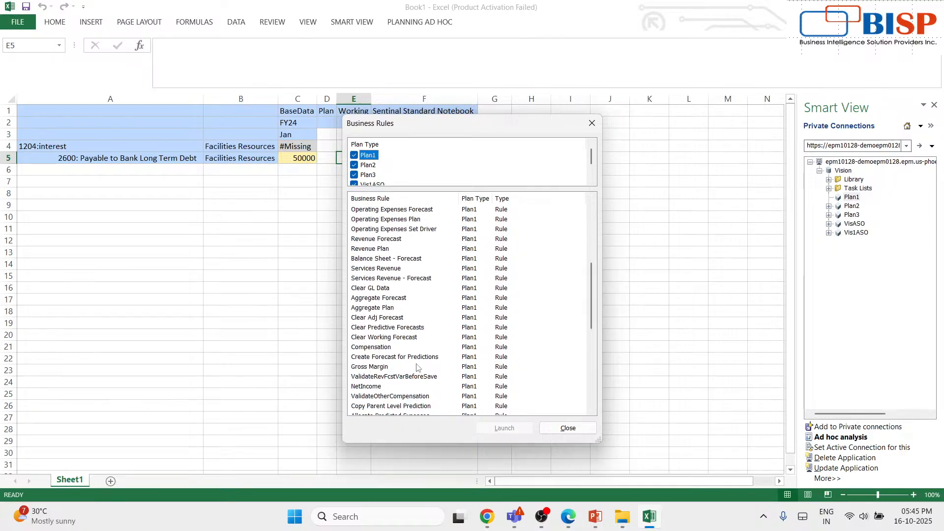
{"action": "scroll", "coordinate": [416, 367], "scroll_direction": "up", "scroll_amount": 4}
{"action": "scroll", "coordinate": [416, 366], "scroll_direction": "up", "scroll_amount": 3}
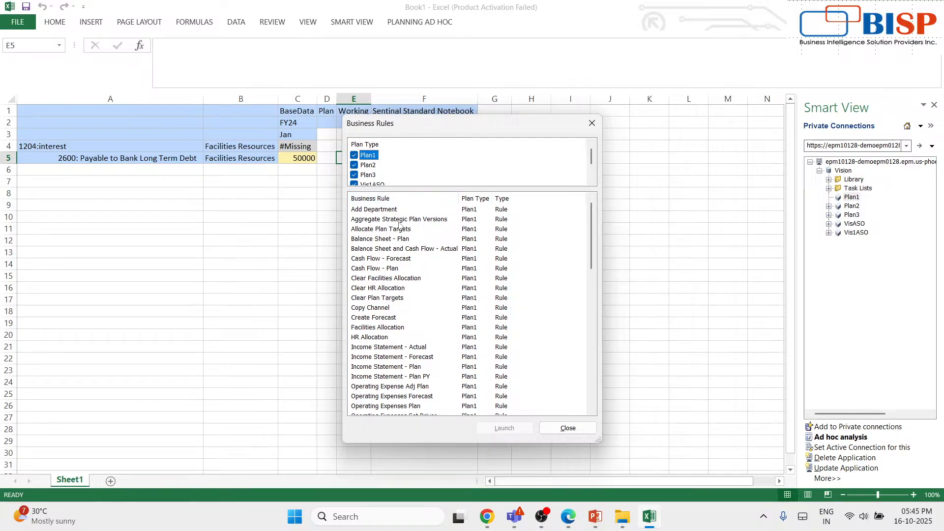
- Launch the Plan1 business rule Calc interest and refresh the ad hoc grid
{"action": "scroll", "coordinate": [393, 278], "scroll_direction": "down", "scroll_amount": 1}
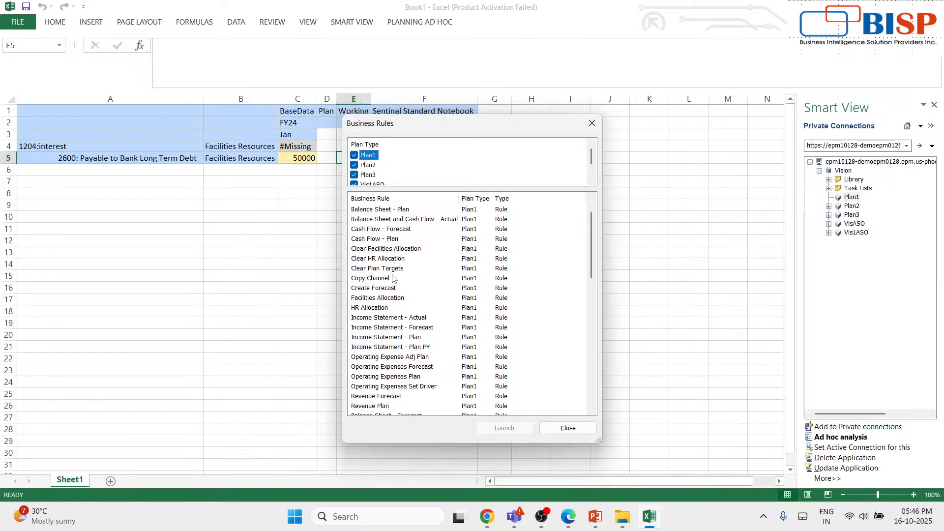
{"action": "scroll", "coordinate": [410, 330], "scroll_direction": "down", "scroll_amount": 1}
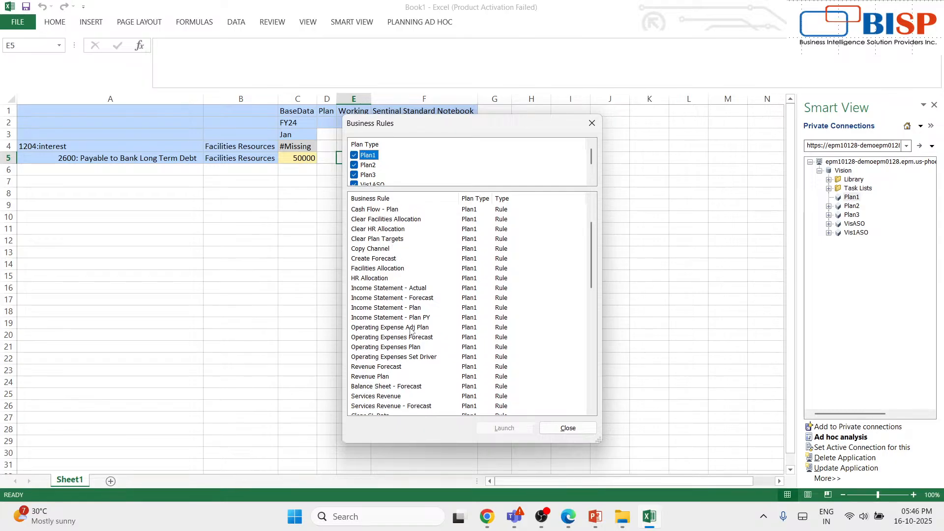
{"action": "scroll", "coordinate": [419, 355], "scroll_direction": "down", "scroll_amount": 2}
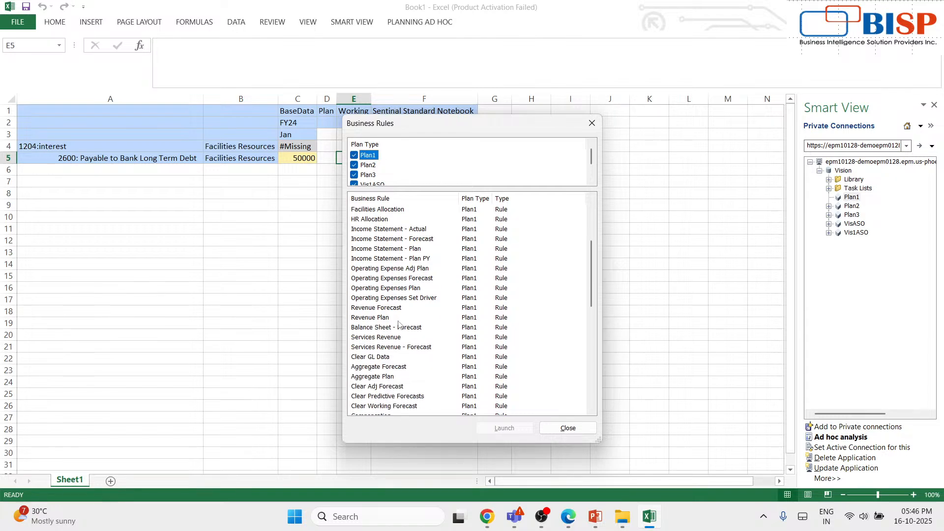
{"action": "scroll", "coordinate": [408, 358], "scroll_direction": "down", "scroll_amount": 1}
{"action": "scroll", "coordinate": [408, 358], "scroll_direction": "down", "scroll_amount": 2}
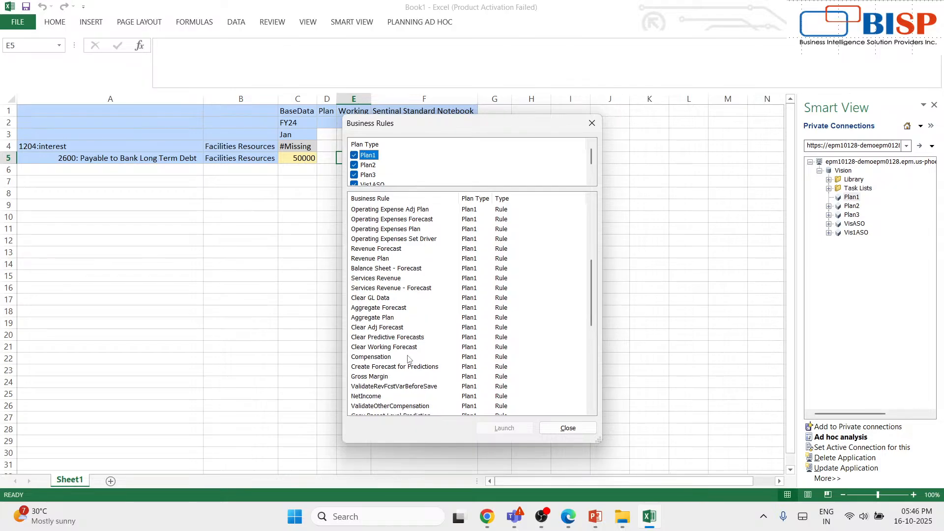
{"action": "scroll", "coordinate": [407, 358], "scroll_direction": "down", "scroll_amount": 2}
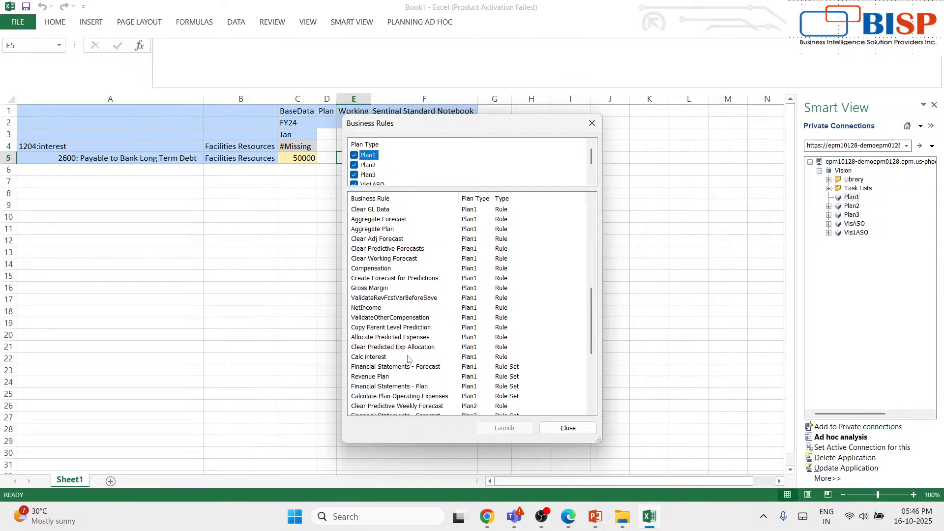
{"action": "left_click", "coordinate": [384, 357]}
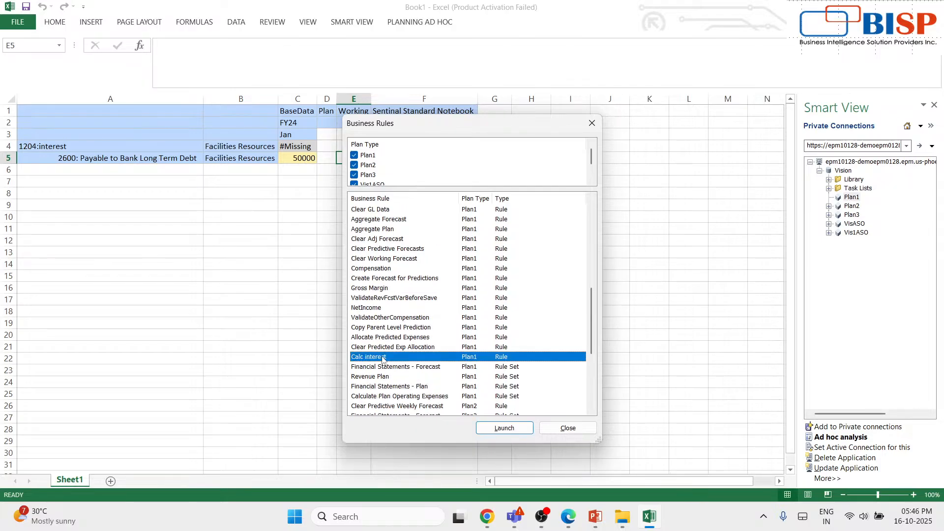
{"action": "left_click", "coordinate": [514, 427]}
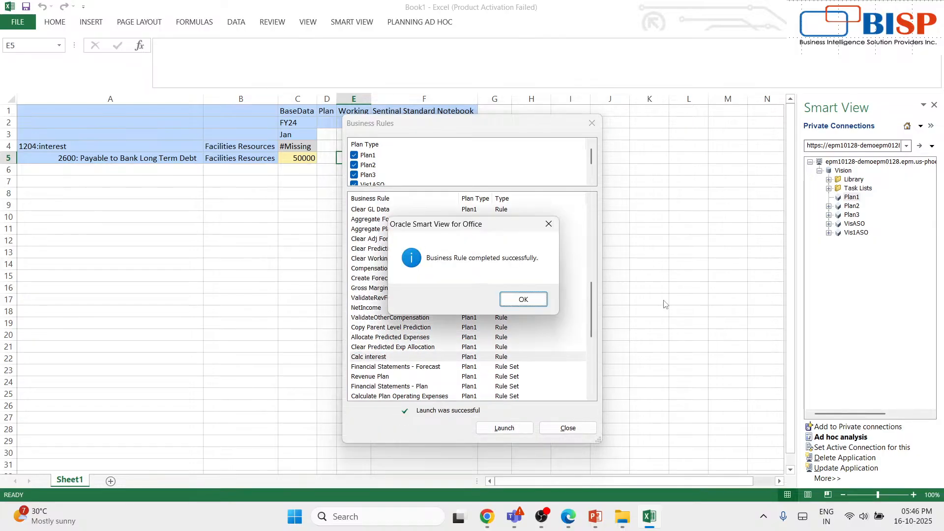
{"action": "left_click", "coordinate": [523, 299]}
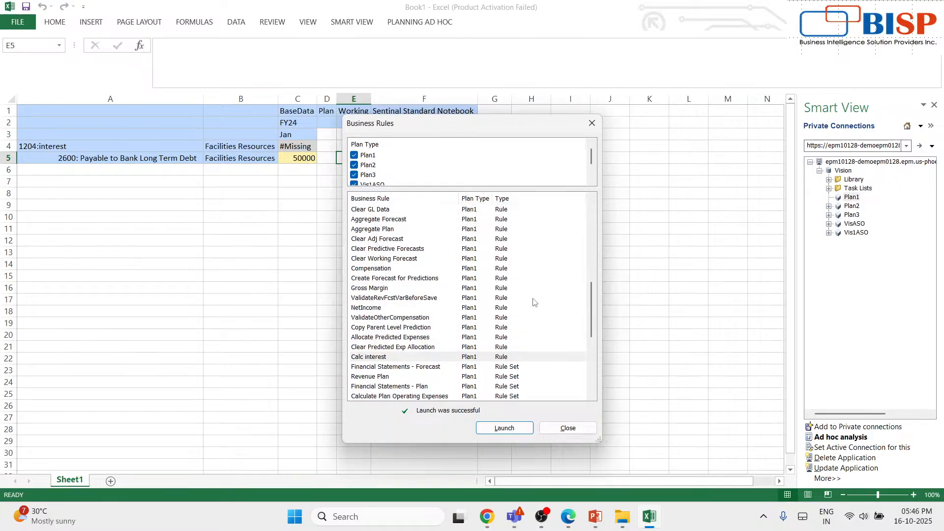
{"action": "left_click", "coordinate": [591, 124]}
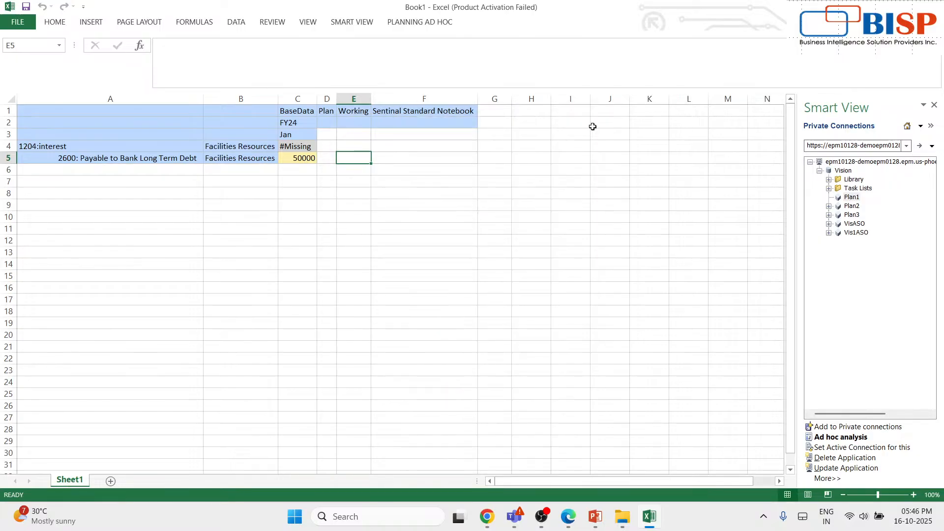
{"action": "left_click", "coordinate": [415, 23]}
{"action": "left_click", "coordinate": [364, 43]}
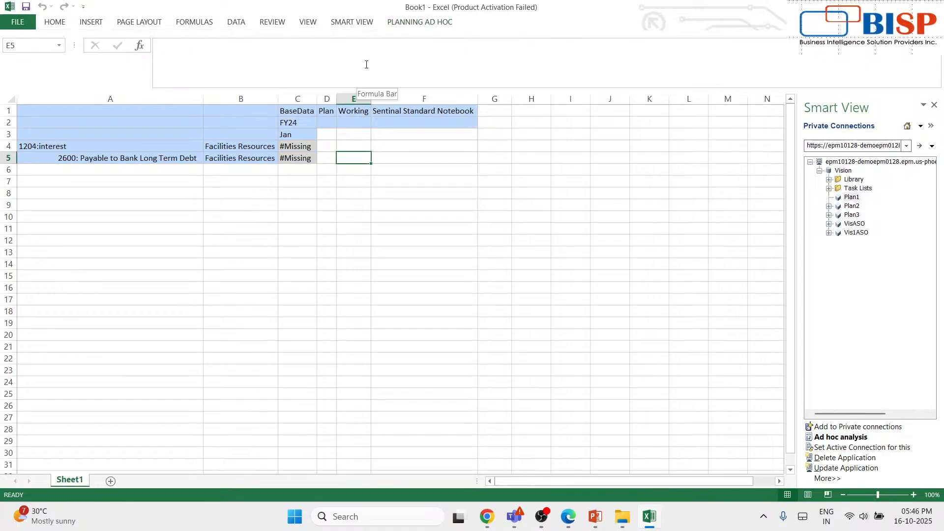
- Reopen the business rules list and limit it to Plan1 by excluding Plan2, Plan3, Vis1ASO and VisASO
{"action": "left_click", "coordinate": [404, 23]}
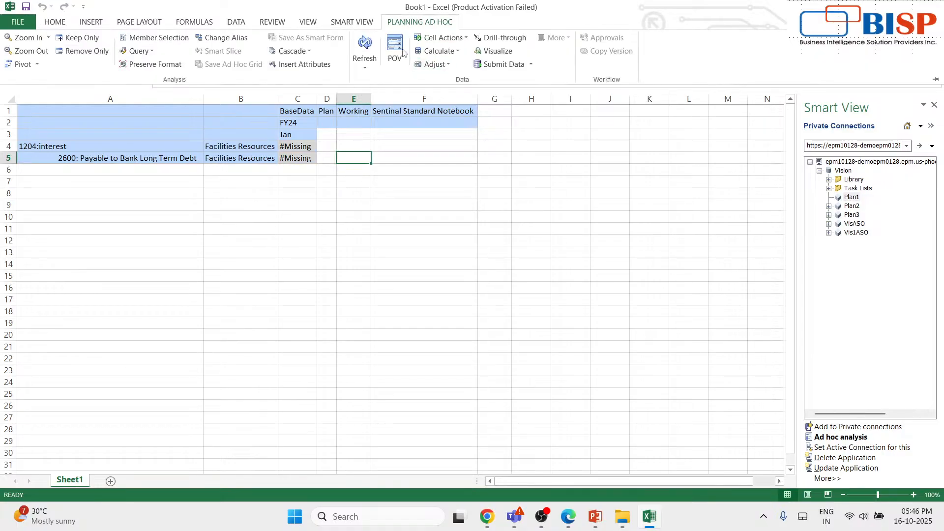
{"action": "left_click", "coordinate": [457, 52]}
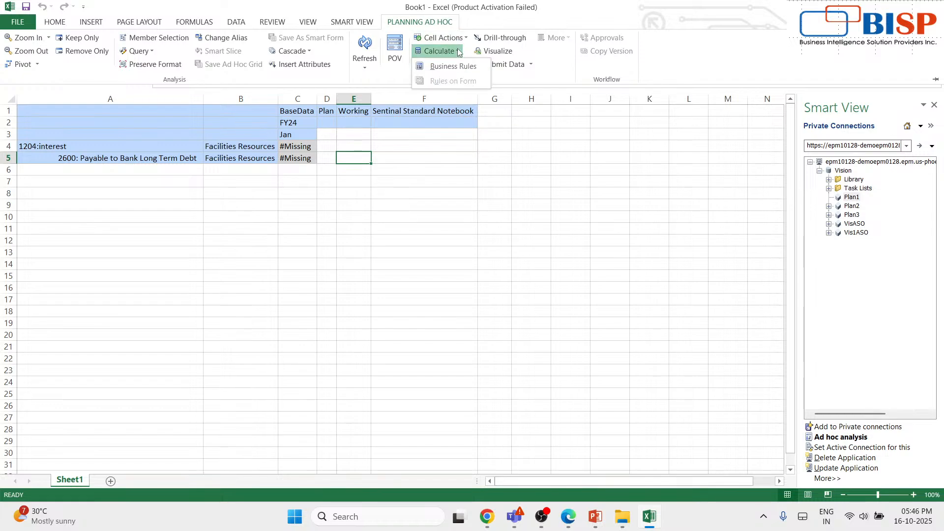
{"action": "left_click", "coordinate": [456, 62]}
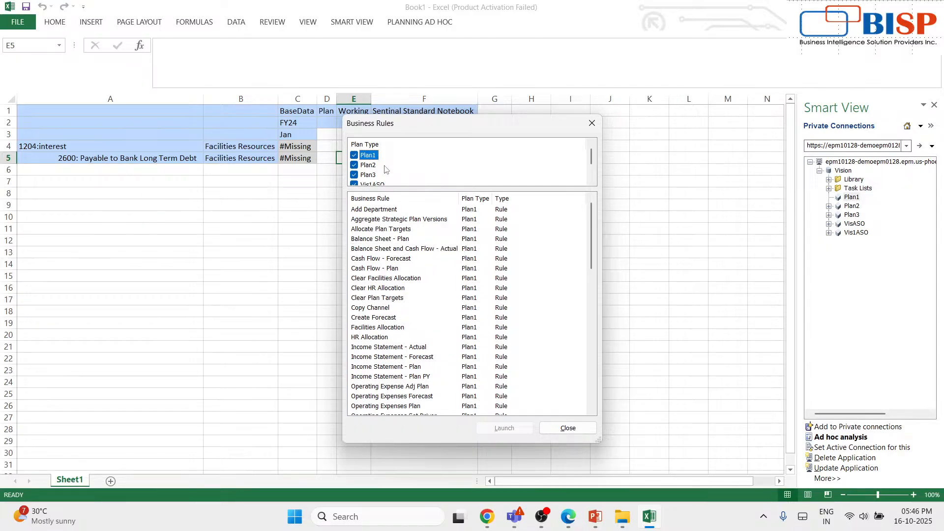
{"action": "left_click", "coordinate": [354, 165]}
{"action": "left_click", "coordinate": [354, 174]}
{"action": "left_click", "coordinate": [354, 184]}
{"action": "left_click", "coordinate": [355, 174]}
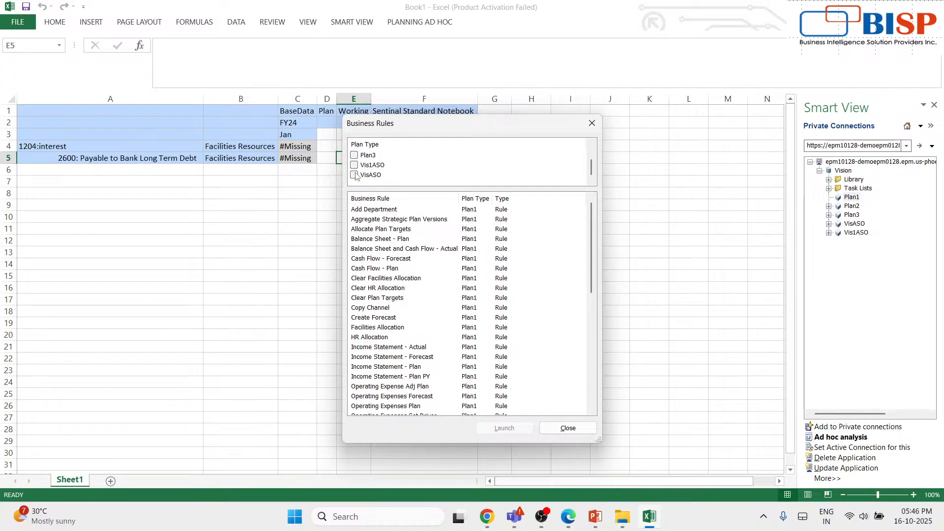
{"action": "scroll", "coordinate": [427, 152], "scroll_direction": "up", "scroll_amount": 1}
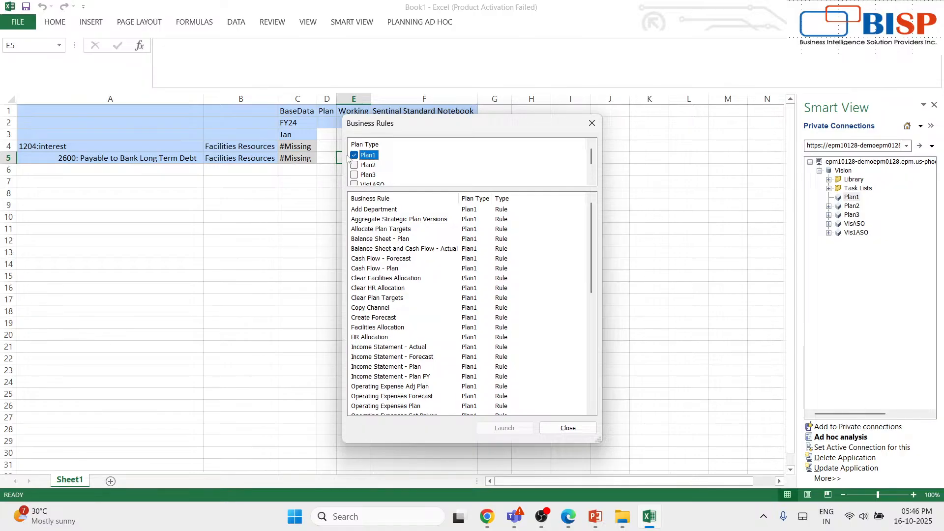
- Launch the Calc interest rule again from the Plan1 list and close the business rules window
{"action": "scroll", "coordinate": [450, 339], "scroll_direction": "down", "scroll_amount": 4}
{"action": "scroll", "coordinate": [450, 340], "scroll_direction": "down", "scroll_amount": 5}
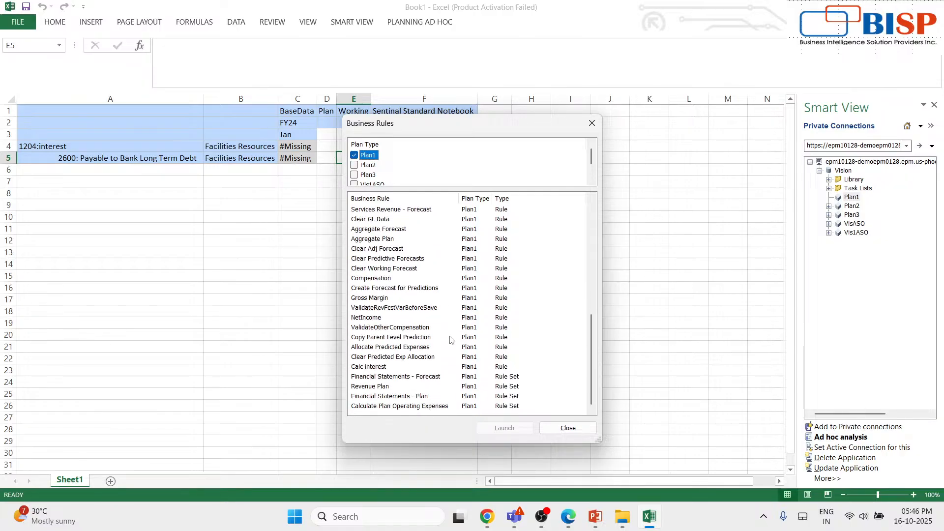
{"action": "left_click", "coordinate": [379, 367]}
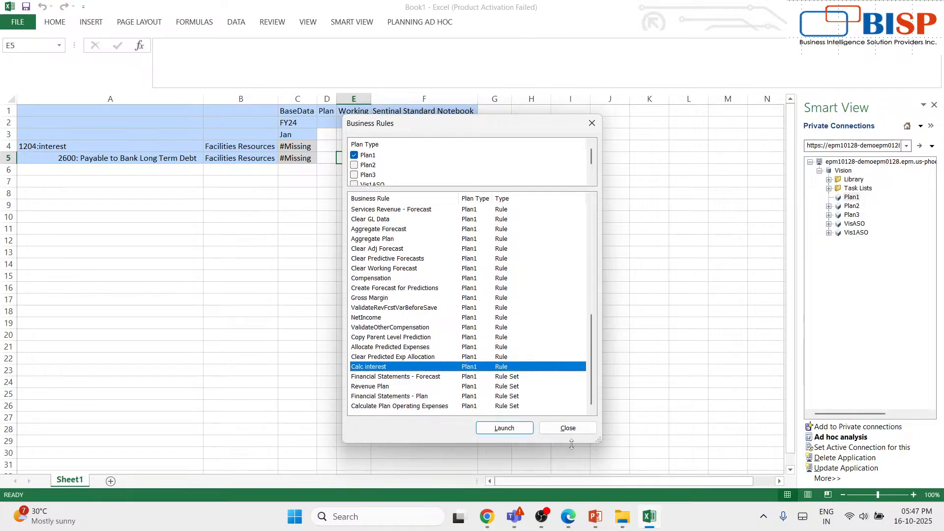
{"action": "left_click", "coordinate": [506, 428]}
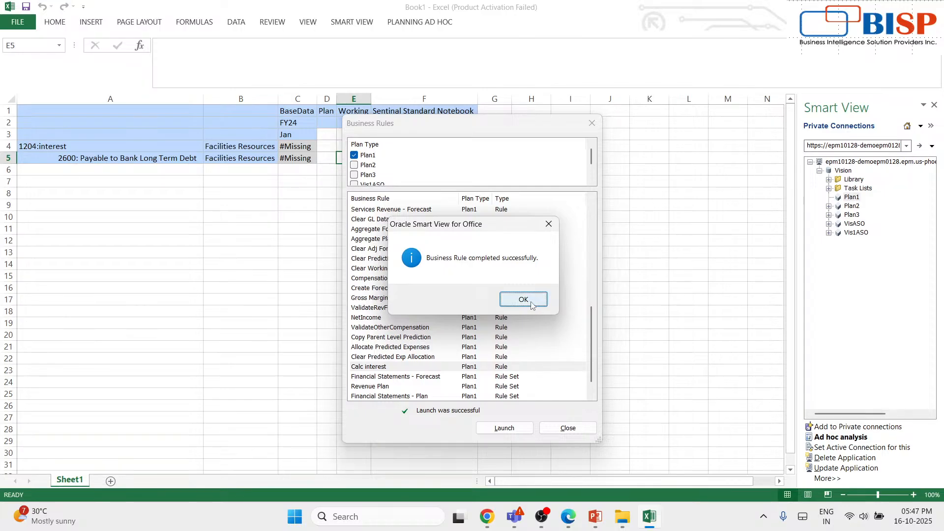
{"action": "left_click", "coordinate": [531, 304]}
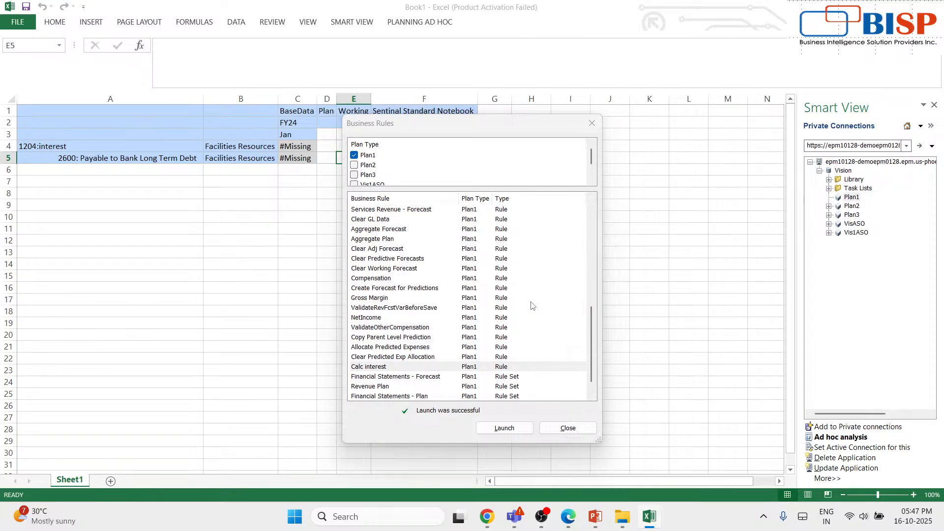
{"action": "left_click", "coordinate": [592, 123]}
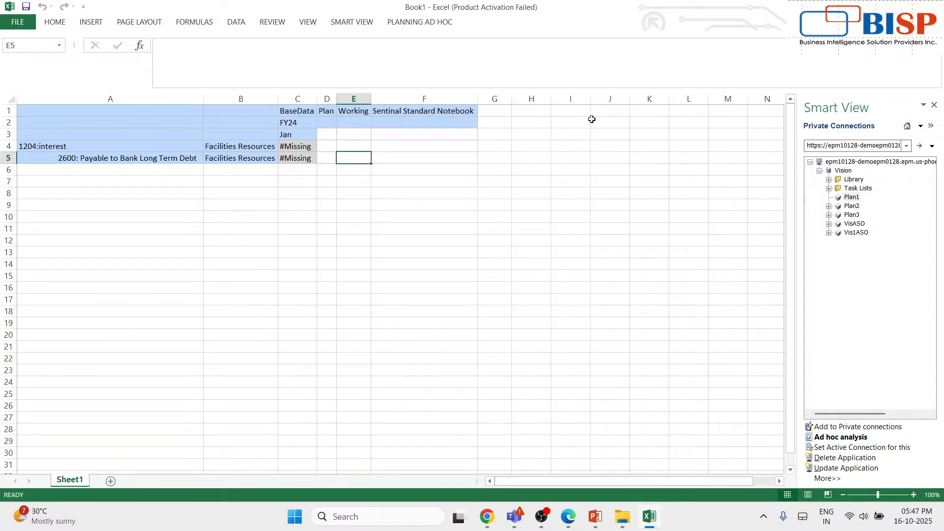
- Enter 50000 as the Jan FY24 value for 2600: Payable to Bank Long Term Debt in cell C5
{"action": "left_click", "coordinate": [297, 158]}
{"action": "type", "text": "50000"}
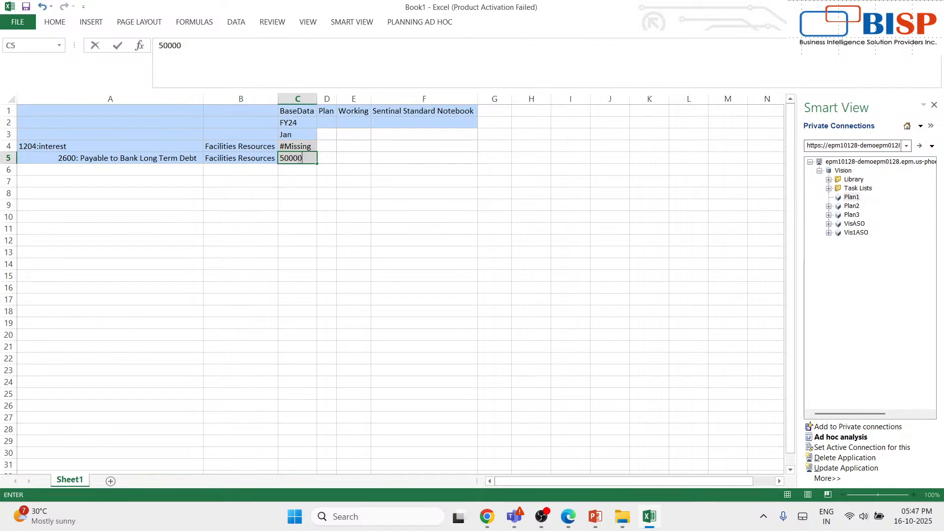
{"action": "key", "text": "Return"}
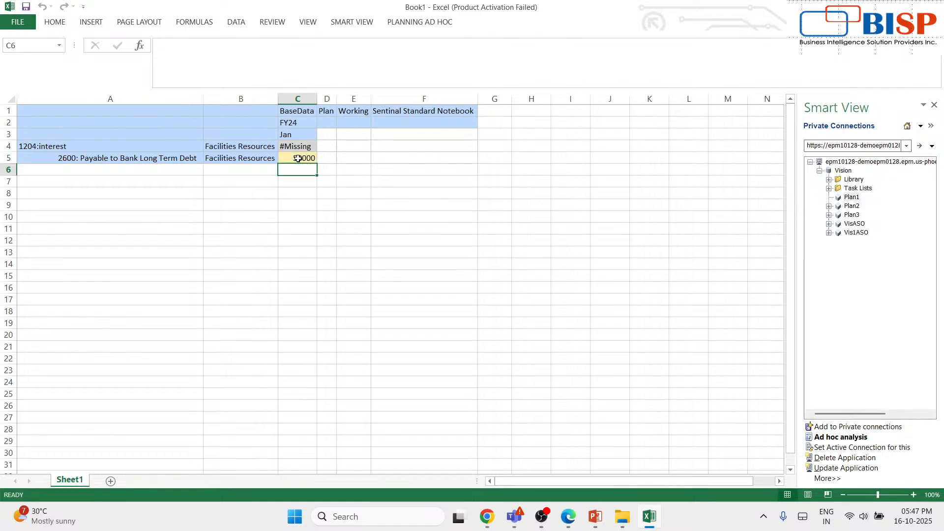
{"action": "left_click", "coordinate": [359, 22]}
{"action": "left_click", "coordinate": [177, 46]}
- Re-enter 50000 in cell C5, the Jan FY24 value for 2600: Payable to Bank Long Term Debt
{"action": "left_click", "coordinate": [300, 157]}
{"action": "key", "text": "BackSpace"}
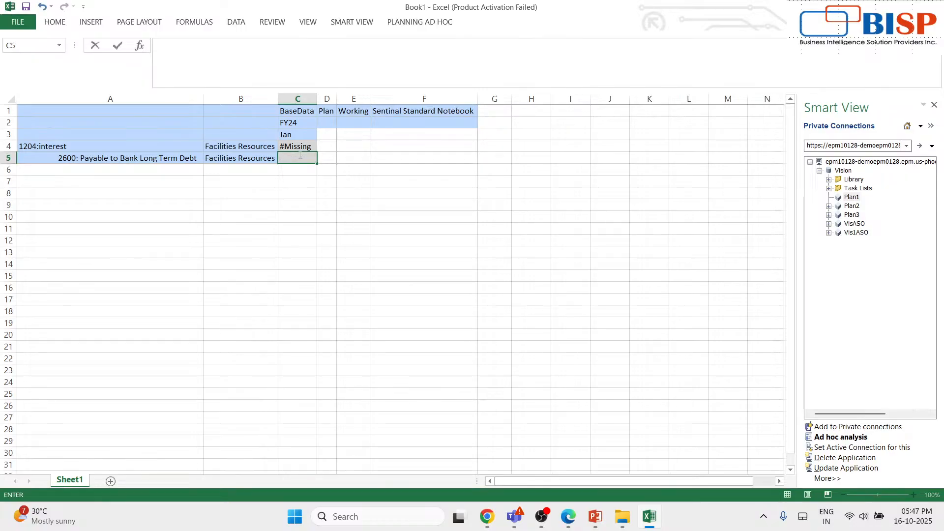
{"action": "type", "text": "50000"}
{"action": "left_click", "coordinate": [415, 20]}
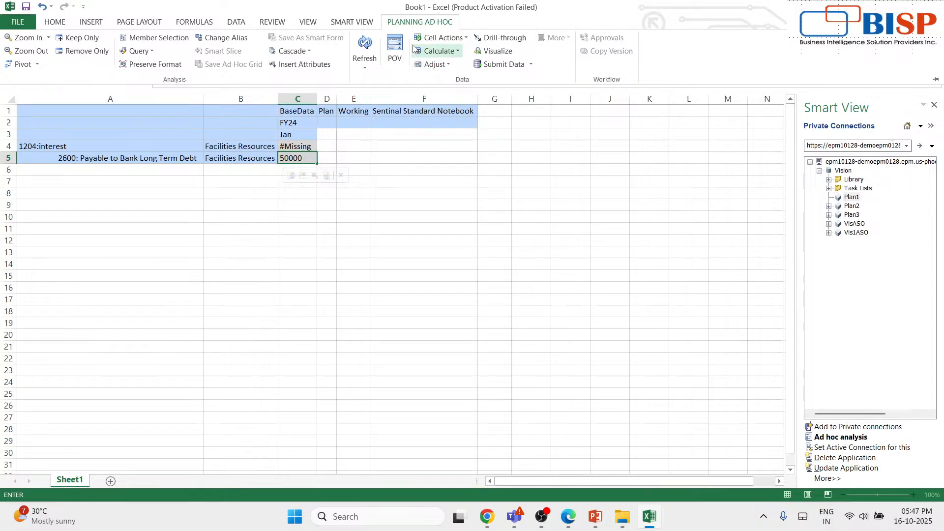
{"action": "left_click", "coordinate": [439, 51]}
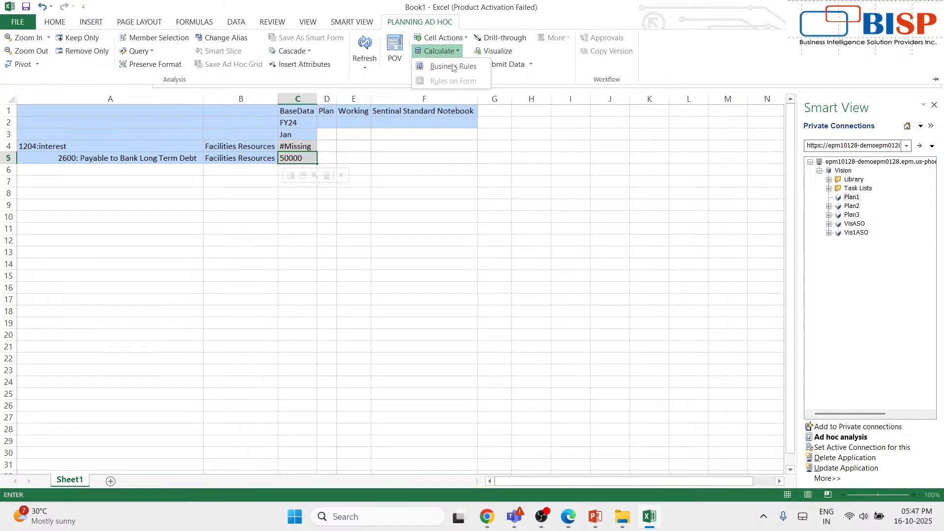
{"action": "left_click", "coordinate": [452, 67]}
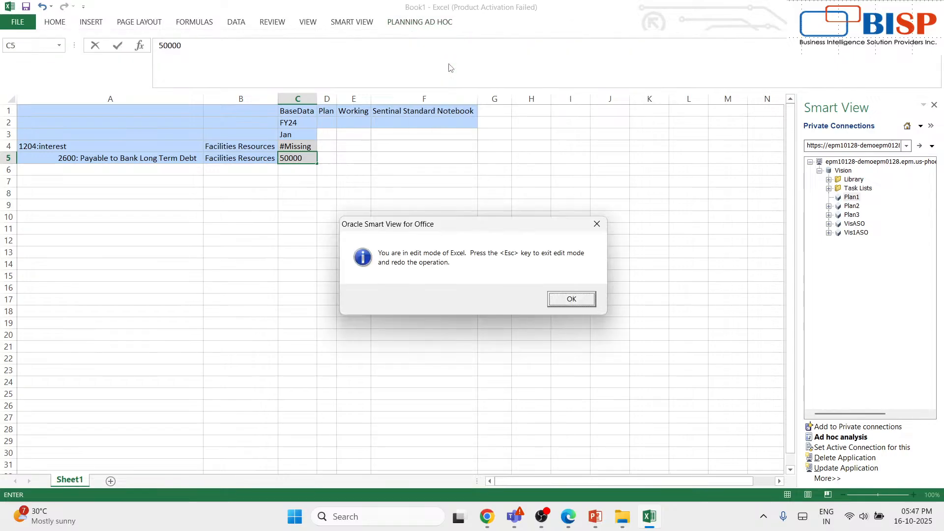
{"action": "left_click", "coordinate": [563, 300]}
{"action": "left_click", "coordinate": [415, 217]}
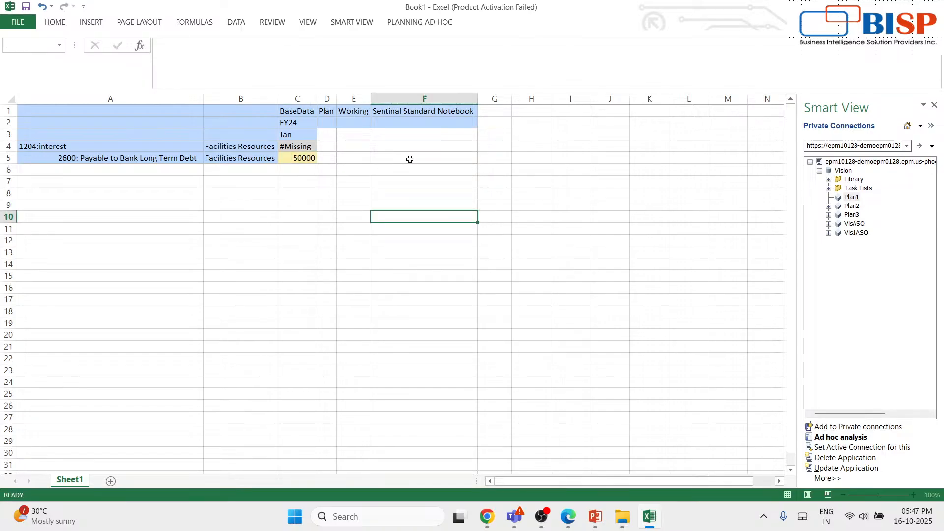
- Open the business rules list again and restrict it to Plan1 by excluding Plan2, Plan3, Vis1ASO and VisASO
{"action": "left_click", "coordinate": [407, 22]}
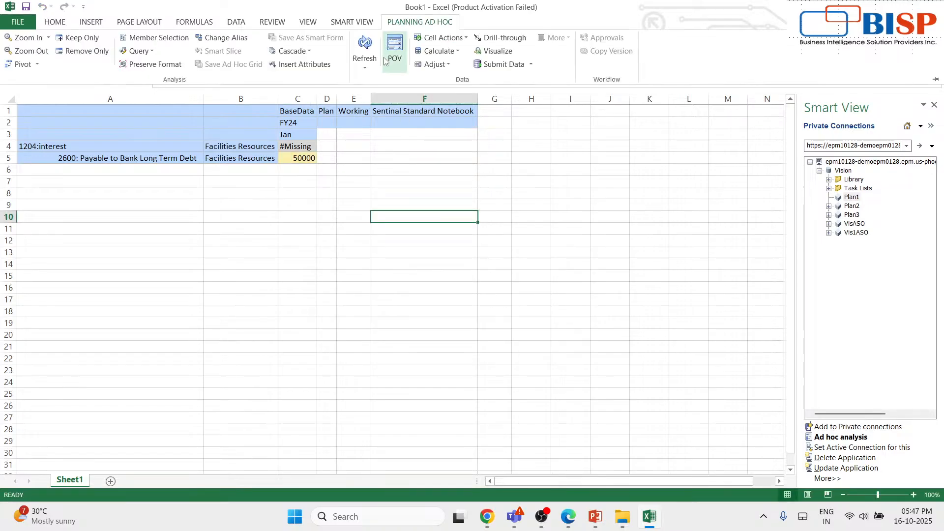
{"action": "left_click", "coordinate": [457, 53]}
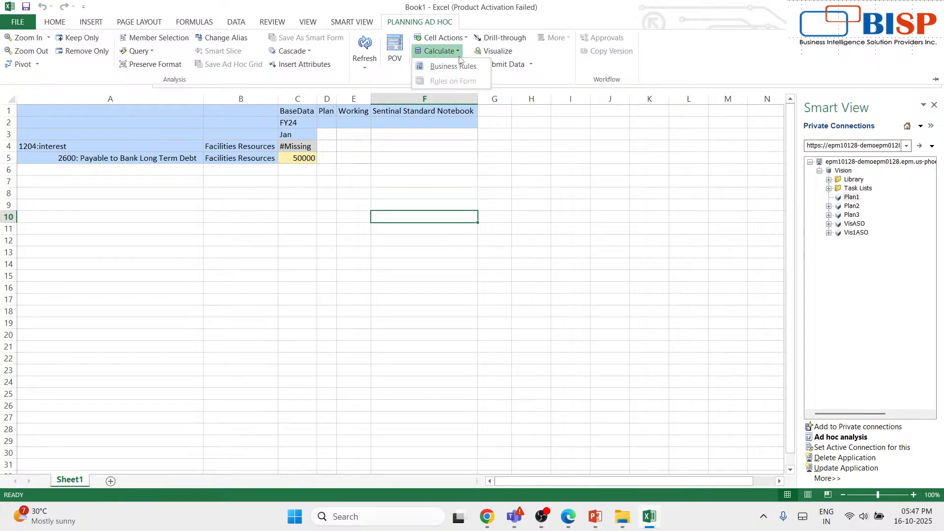
{"action": "left_click", "coordinate": [456, 67]}
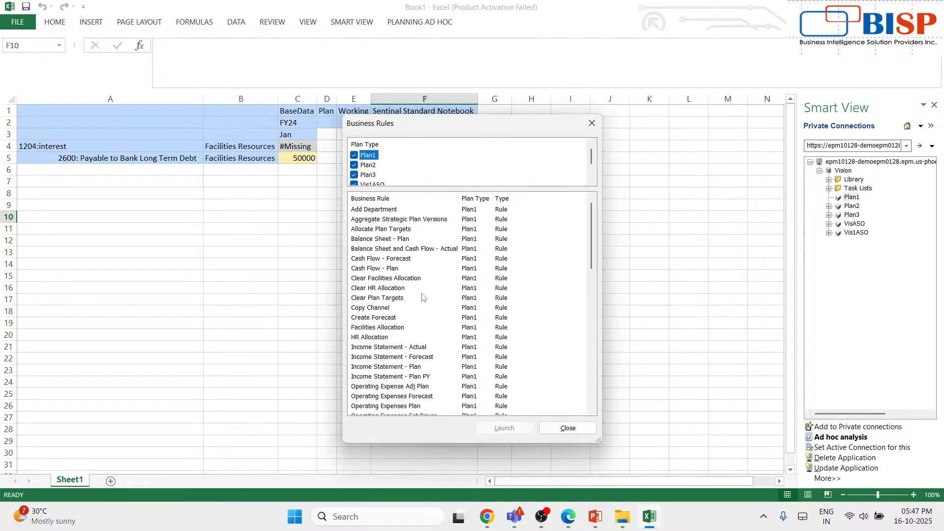
{"action": "left_click", "coordinate": [354, 165]}
{"action": "left_click", "coordinate": [353, 174]}
{"action": "scroll", "coordinate": [361, 170], "scroll_direction": "down", "scroll_amount": 1}
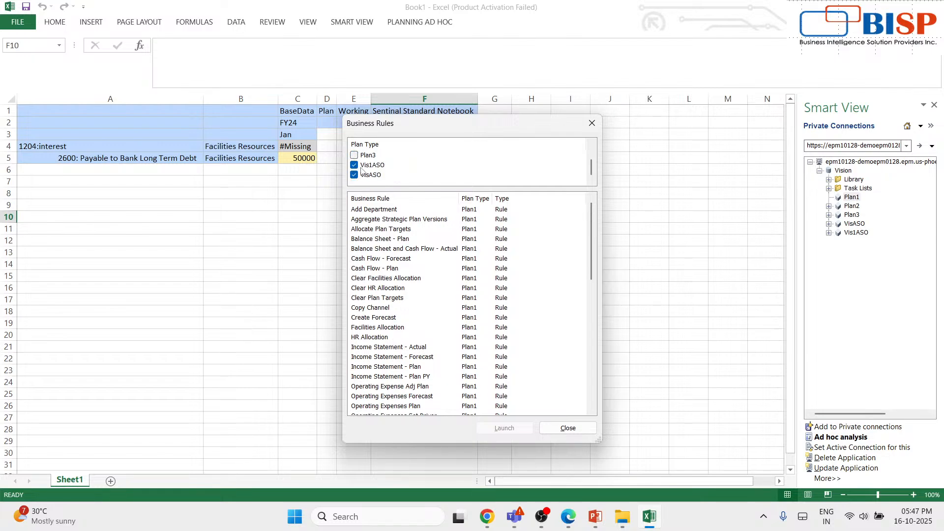
{"action": "left_click", "coordinate": [354, 165]}
{"action": "left_click", "coordinate": [354, 175]}
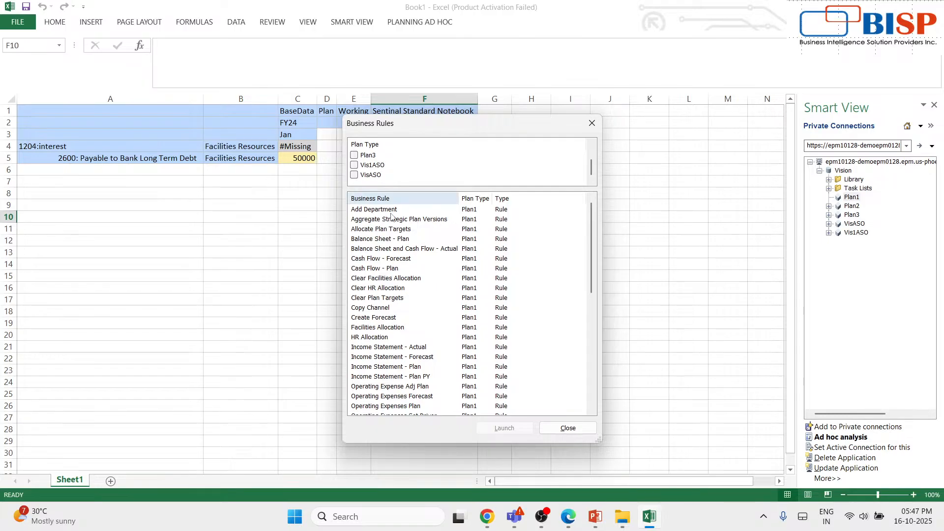
- Look through the full list of Plan1 business rules and rule sets, down to the end and back
{"action": "scroll", "coordinate": [403, 255], "scroll_direction": "down", "scroll_amount": 2}
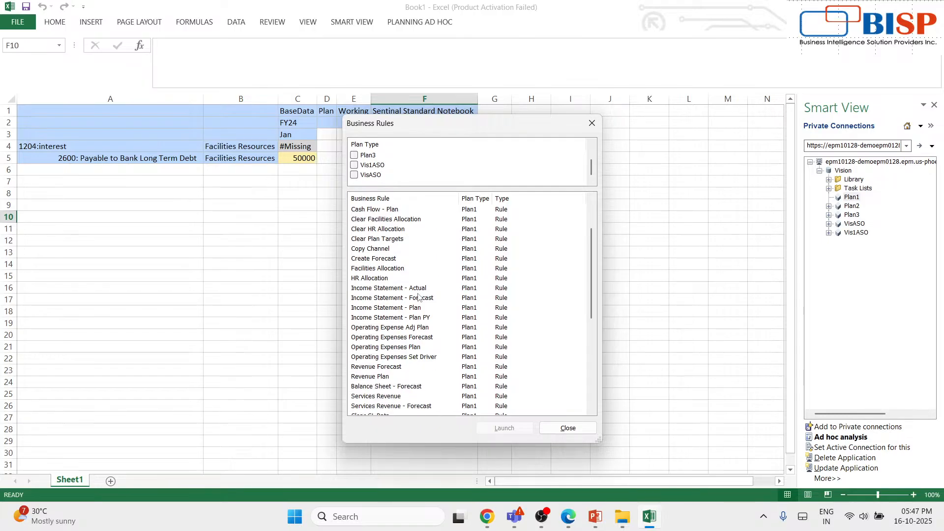
{"action": "scroll", "coordinate": [399, 246], "scroll_direction": "down", "scroll_amount": 2}
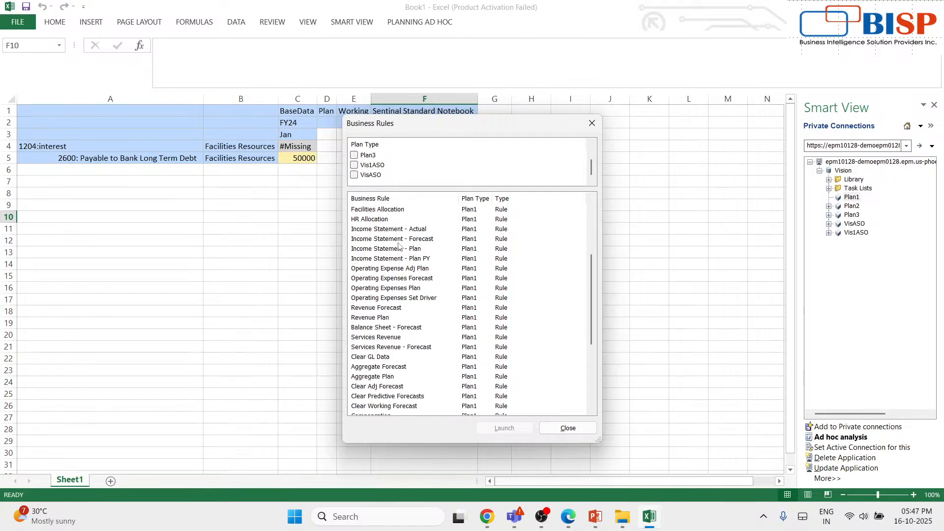
{"action": "scroll", "coordinate": [386, 306], "scroll_direction": "down", "scroll_amount": 1}
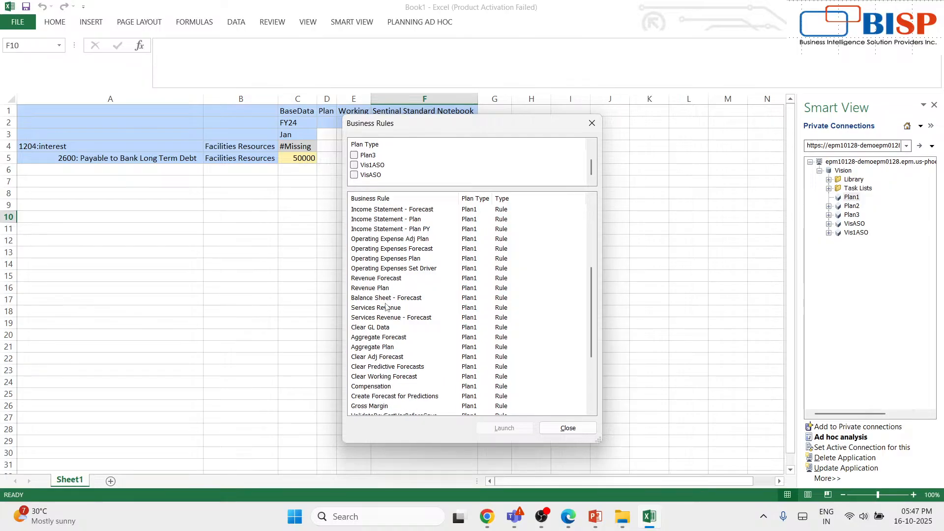
{"action": "scroll", "coordinate": [386, 305], "scroll_direction": "up", "scroll_amount": 4}
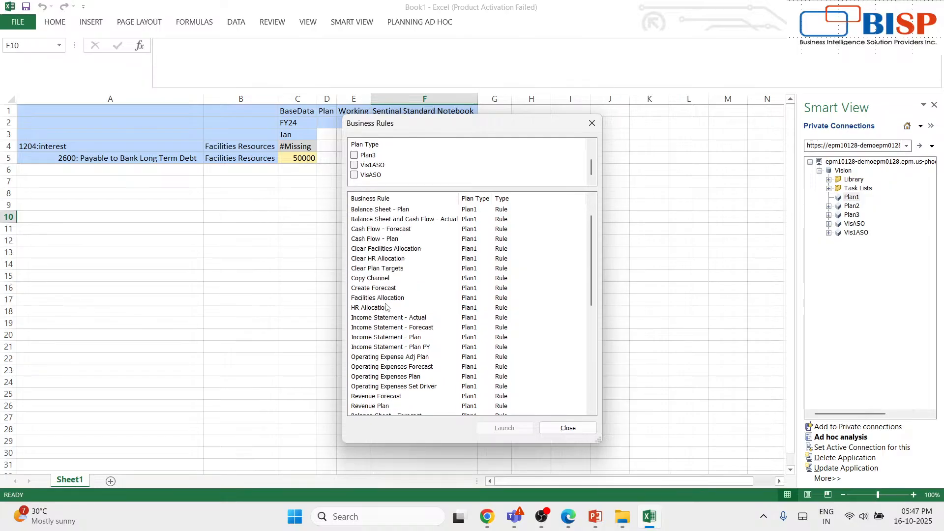
{"action": "scroll", "coordinate": [386, 306], "scroll_direction": "down", "scroll_amount": 3}
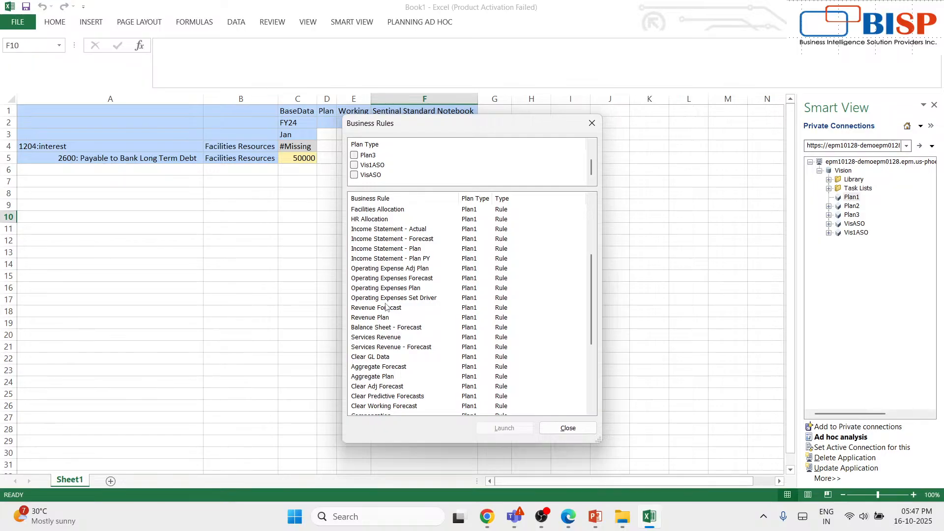
{"action": "scroll", "coordinate": [386, 306], "scroll_direction": "down", "scroll_amount": 1}
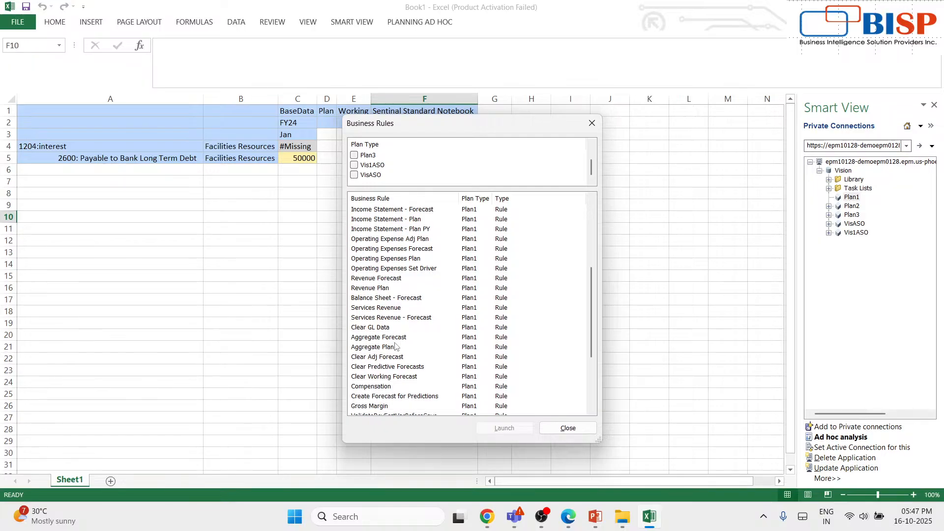
{"action": "scroll", "coordinate": [395, 345], "scroll_direction": "down", "scroll_amount": 3}
{"action": "scroll", "coordinate": [395, 345], "scroll_direction": "down", "scroll_amount": 1}
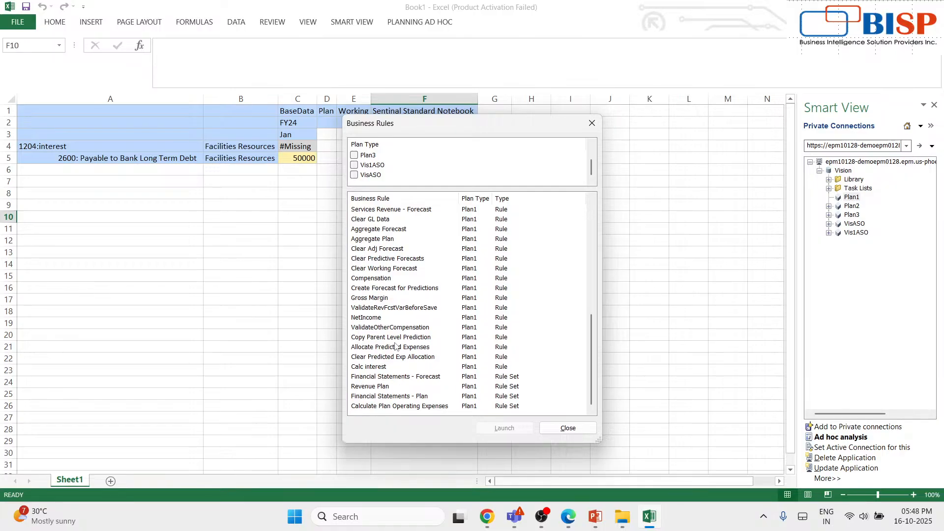
{"action": "scroll", "coordinate": [413, 355], "scroll_direction": "up", "scroll_amount": 2}
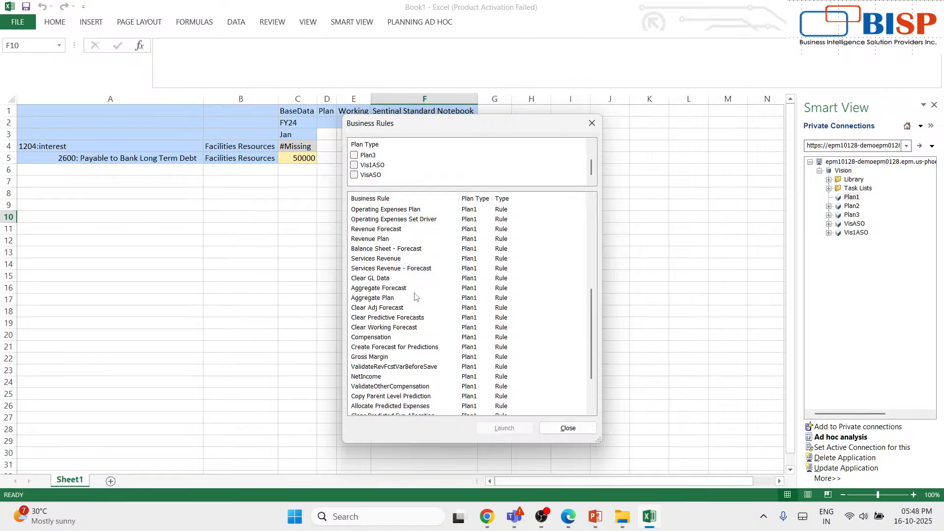
{"action": "scroll", "coordinate": [414, 296], "scroll_direction": "up", "scroll_amount": 1}
{"action": "scroll", "coordinate": [414, 296], "scroll_direction": "up", "scroll_amount": 2}
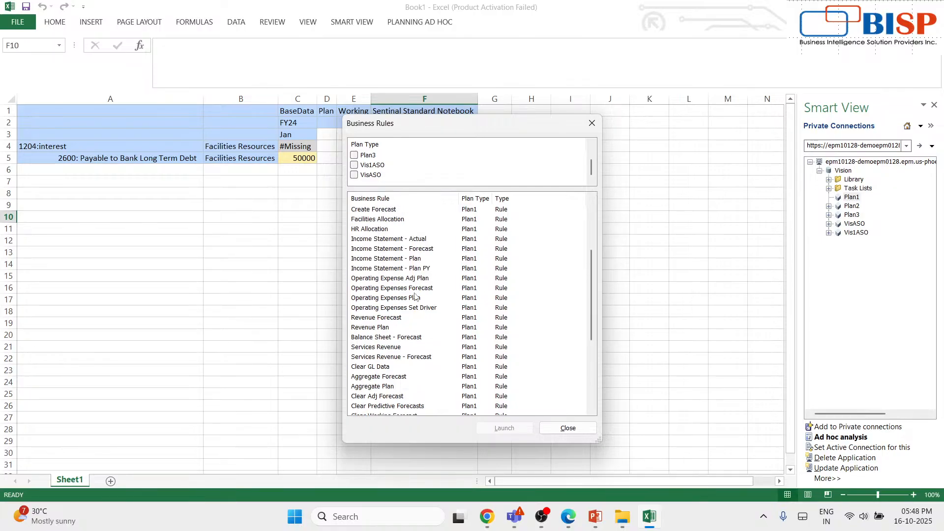
{"action": "scroll", "coordinate": [415, 296], "scroll_direction": "up", "scroll_amount": 2}
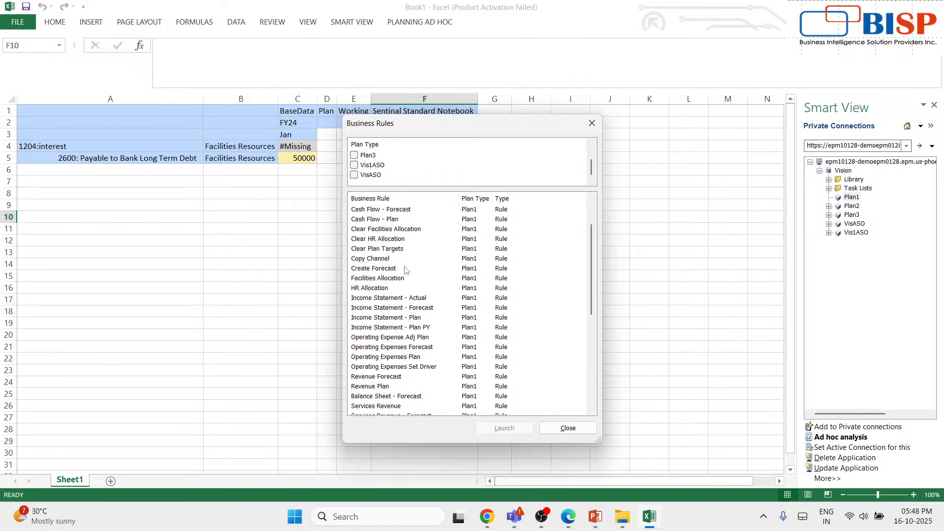
{"action": "scroll", "coordinate": [404, 269], "scroll_direction": "up", "scroll_amount": 1}
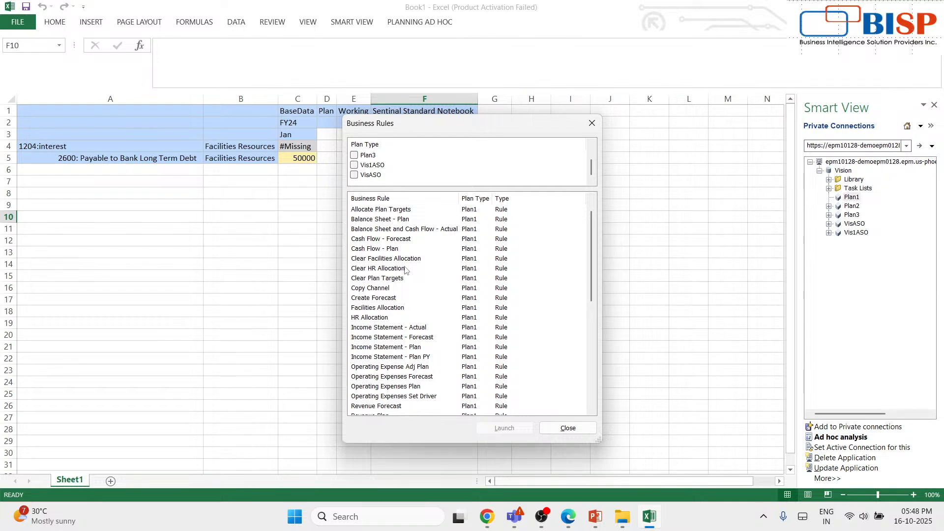
{"action": "scroll", "coordinate": [405, 269], "scroll_direction": "up", "scroll_amount": 1}
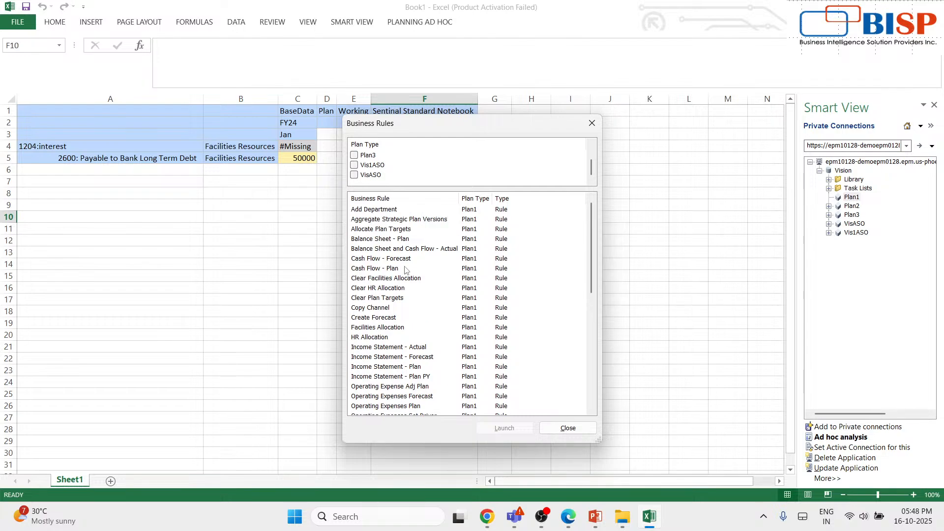
- Launch the Calc interest rule from the Plan1 list and refresh the ad hoc grid
{"action": "scroll", "coordinate": [405, 270], "scroll_direction": "down", "scroll_amount": 2}
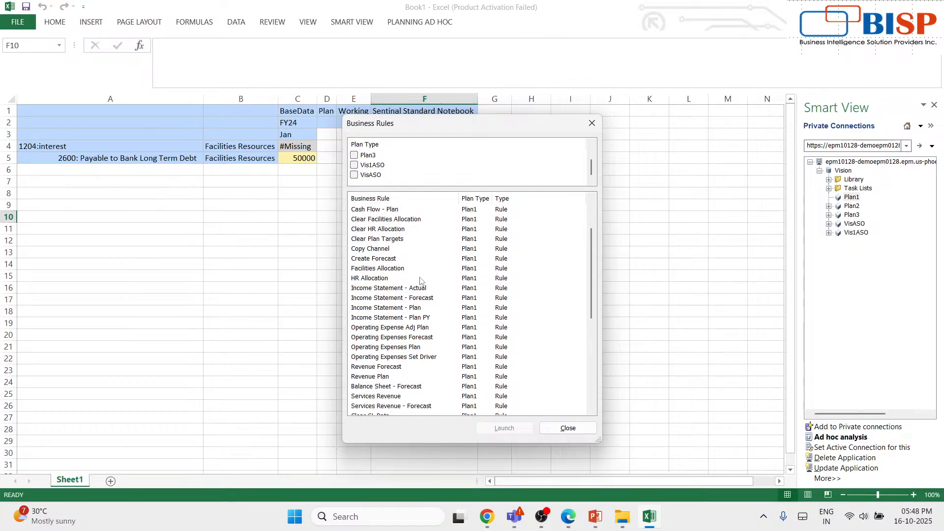
{"action": "scroll", "coordinate": [420, 281], "scroll_direction": "down", "scroll_amount": 4}
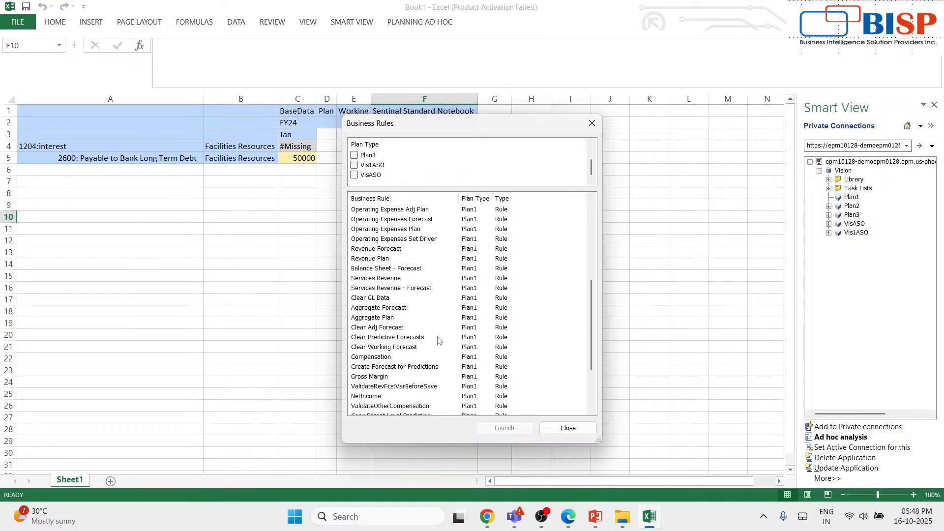
{"action": "scroll", "coordinate": [439, 340], "scroll_direction": "down", "scroll_amount": 3}
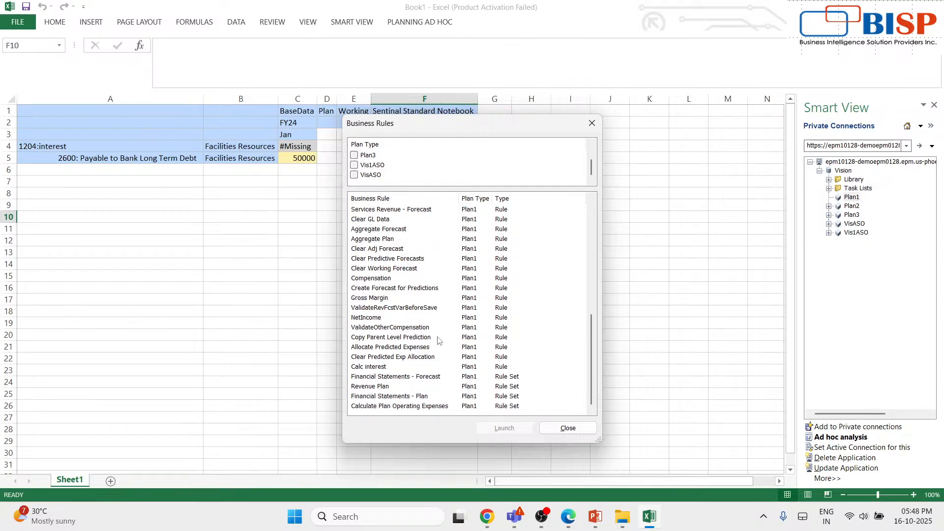
{"action": "left_click", "coordinate": [381, 368]}
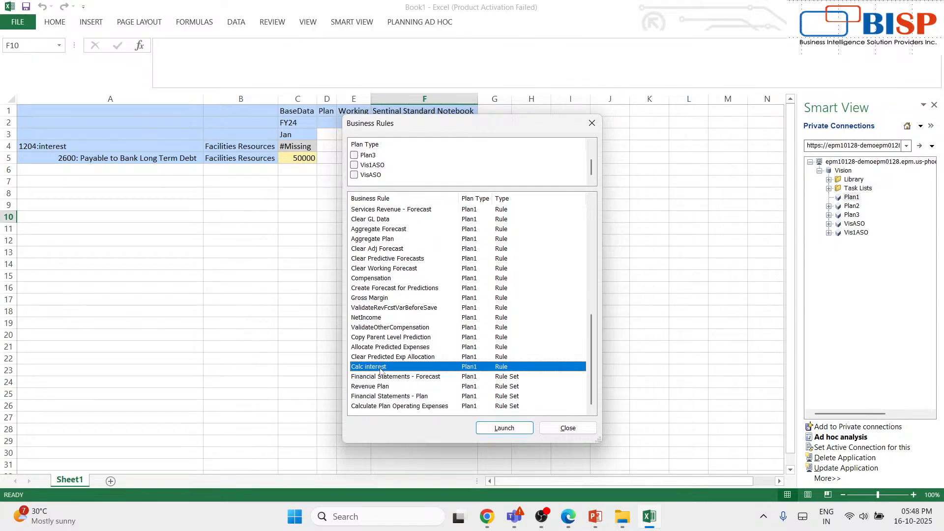
{"action": "left_click", "coordinate": [505, 429]}
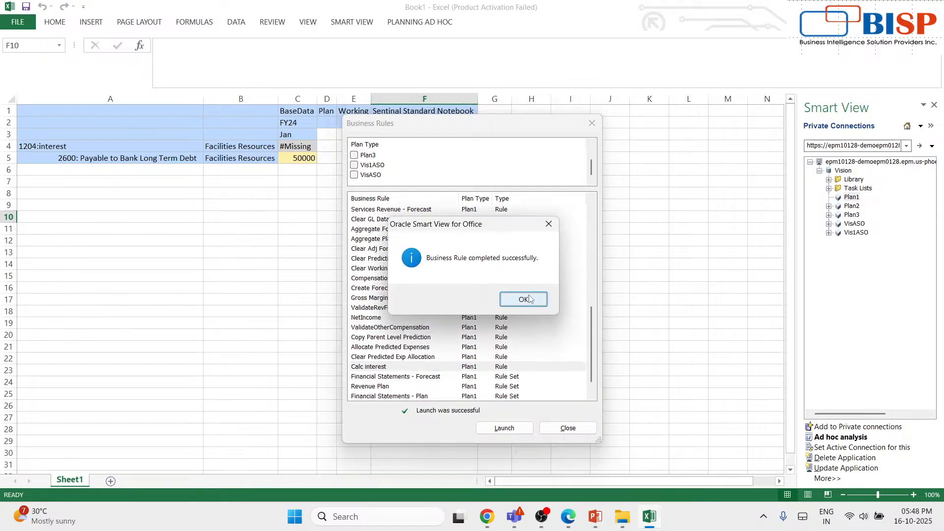
{"action": "left_click", "coordinate": [524, 299]}
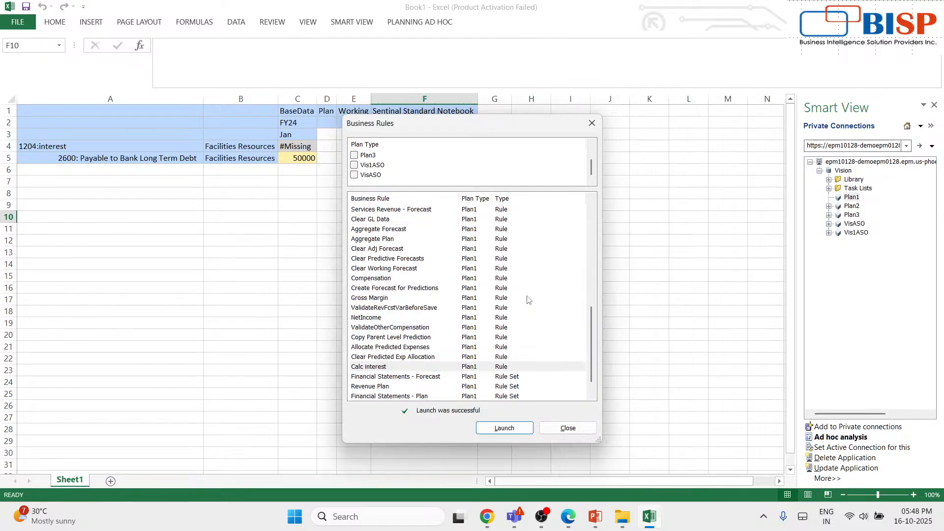
{"action": "left_click", "coordinate": [592, 124]}
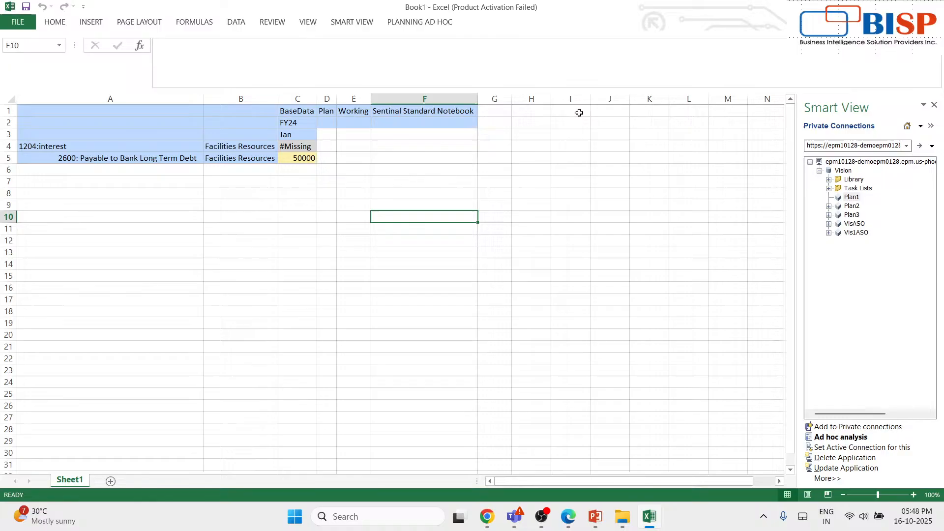
{"action": "left_click", "coordinate": [357, 23]}
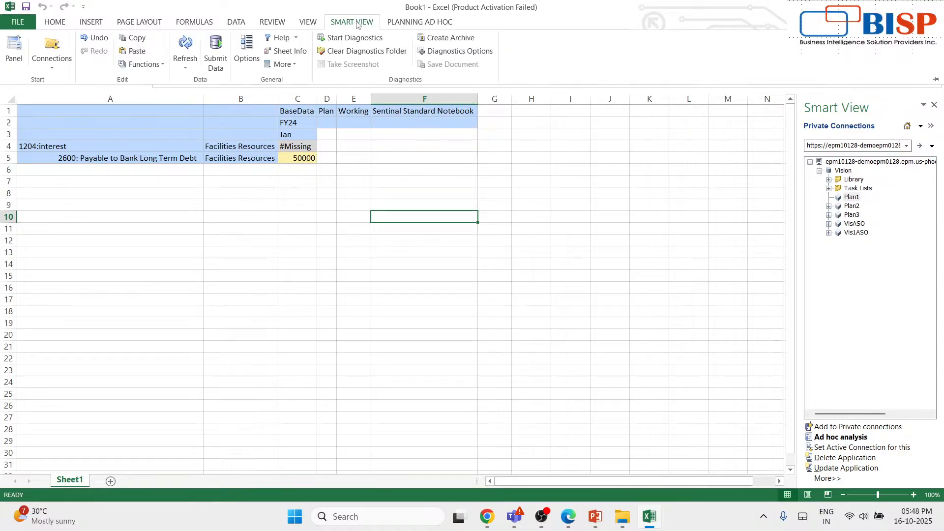
{"action": "left_click", "coordinate": [186, 43]}
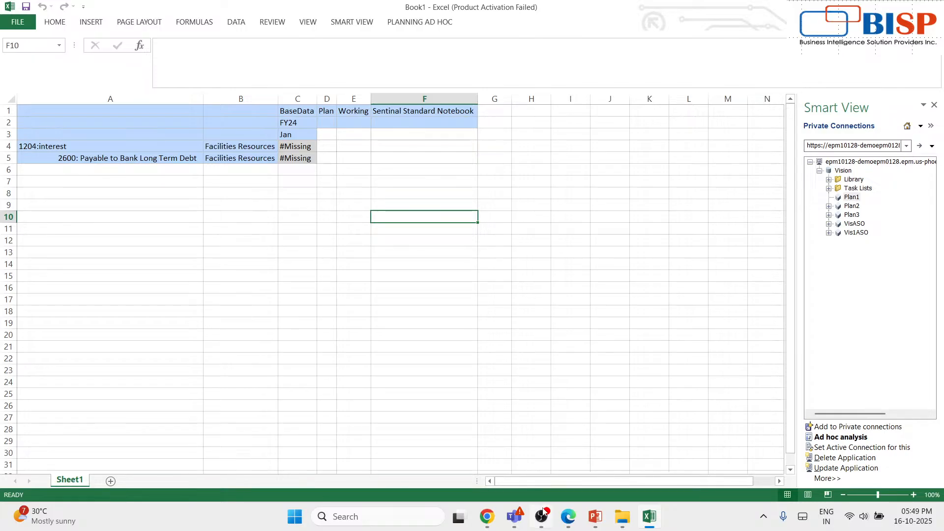
- Switch to the YouTube Studio live streaming page and end the webinar's live stream
{"action": "mouse_move", "coordinate": [542, 516]}
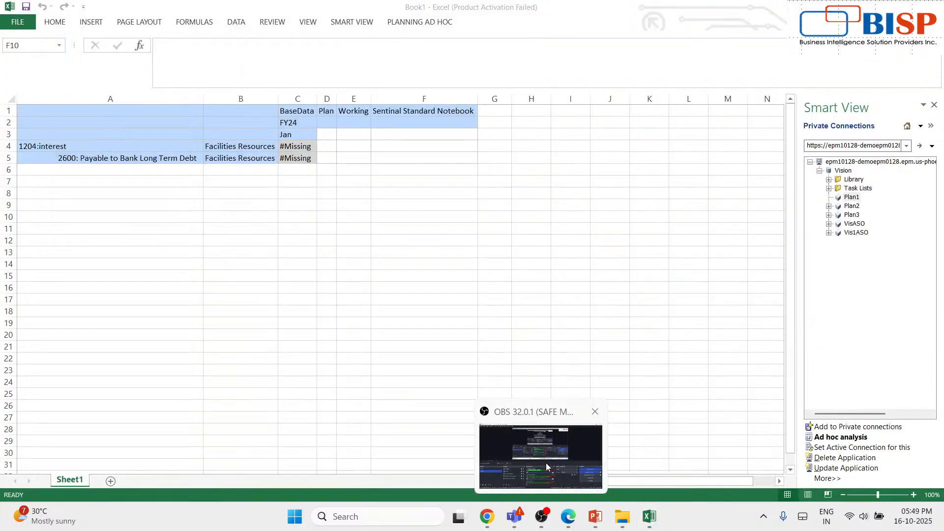
{"action": "left_click", "coordinate": [546, 462]}
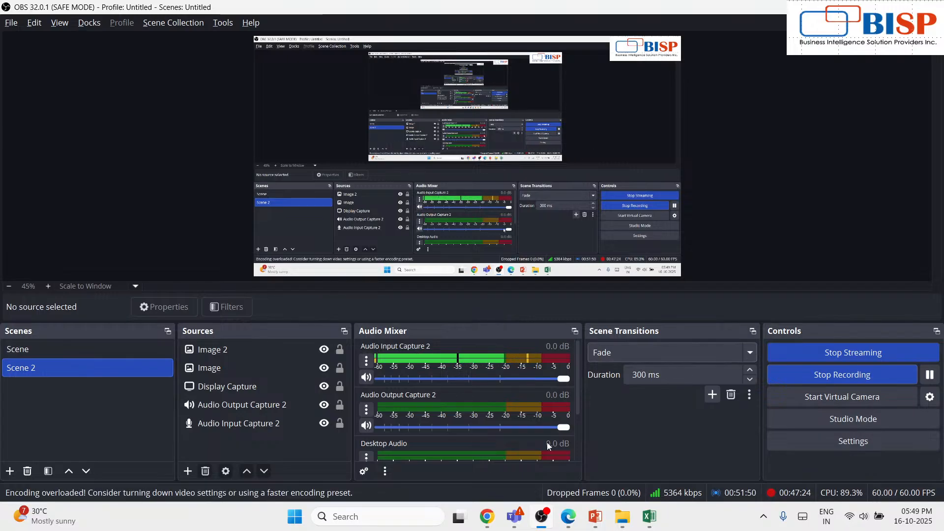
{"action": "mouse_move", "coordinate": [514, 516]}
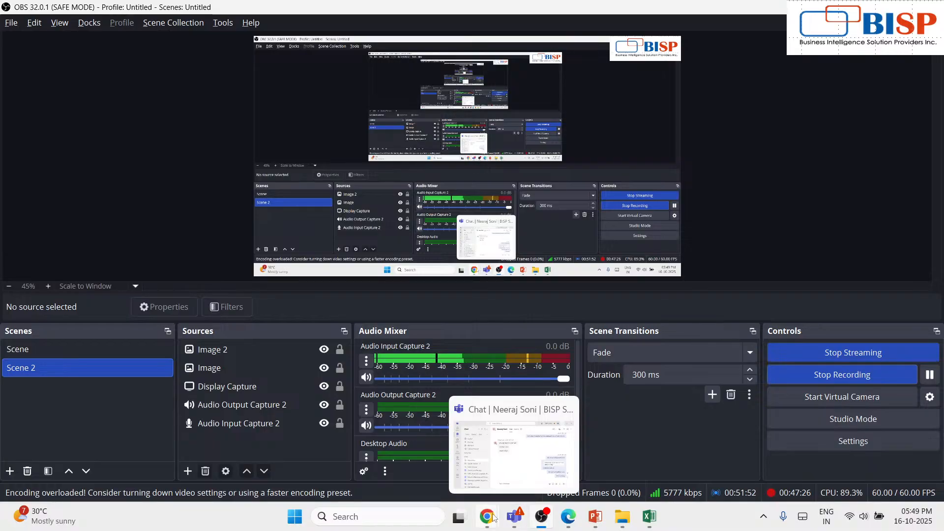
{"action": "mouse_move", "coordinate": [570, 518]}
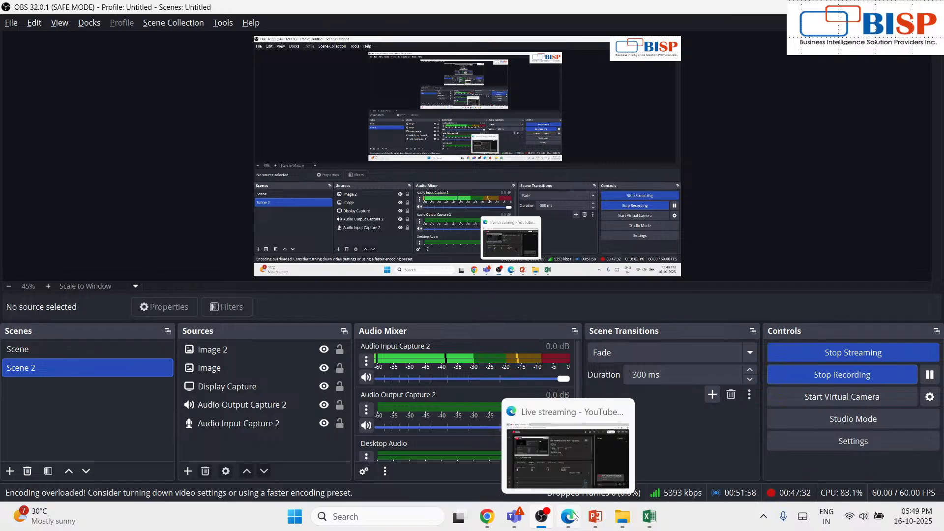
{"action": "left_click", "coordinate": [574, 472]}
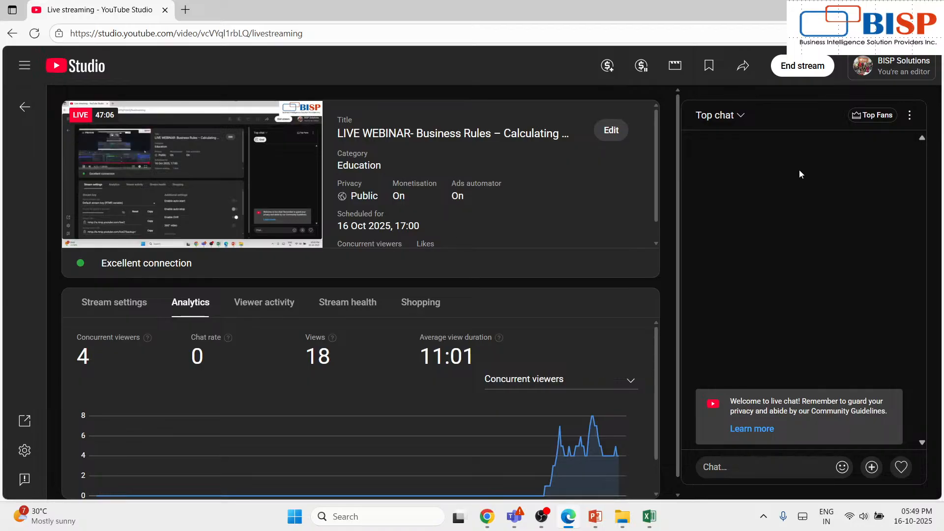
{"action": "left_click", "coordinate": [813, 72]}
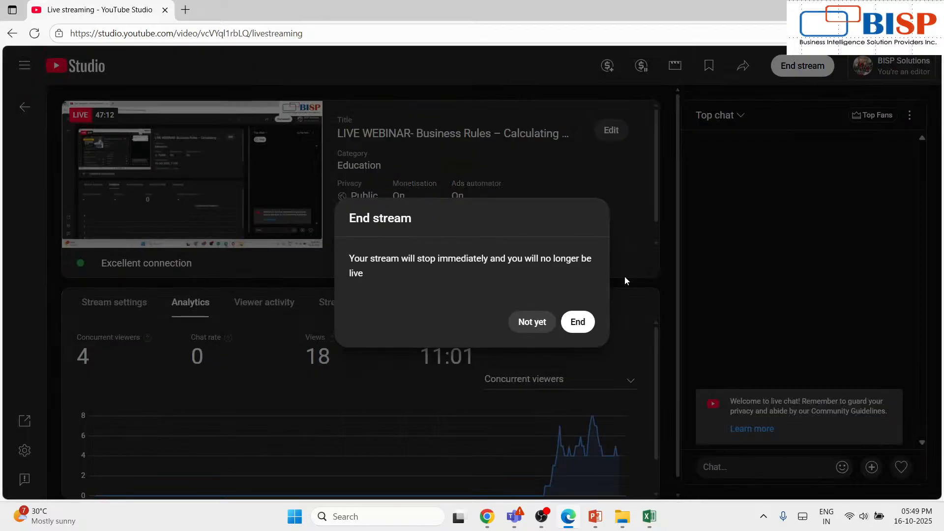
{"action": "left_click", "coordinate": [578, 320]}
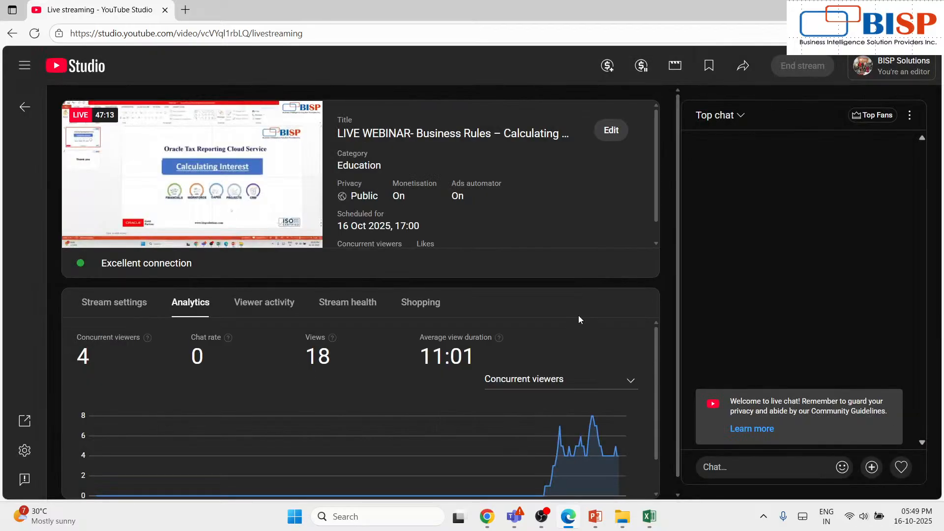